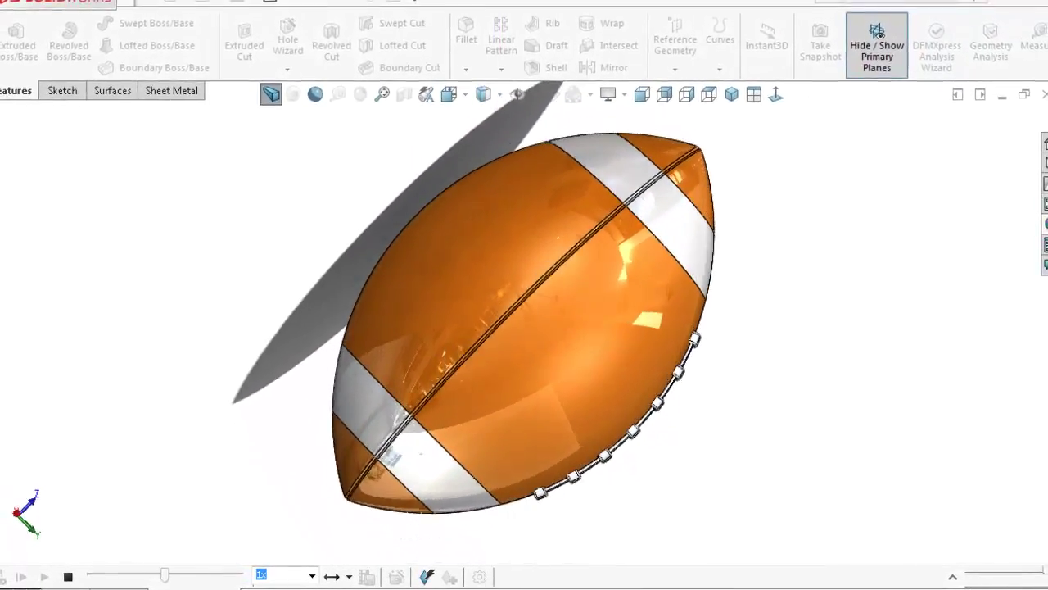
Hide the primary planes shown around the finished football
left_click(874, 37)
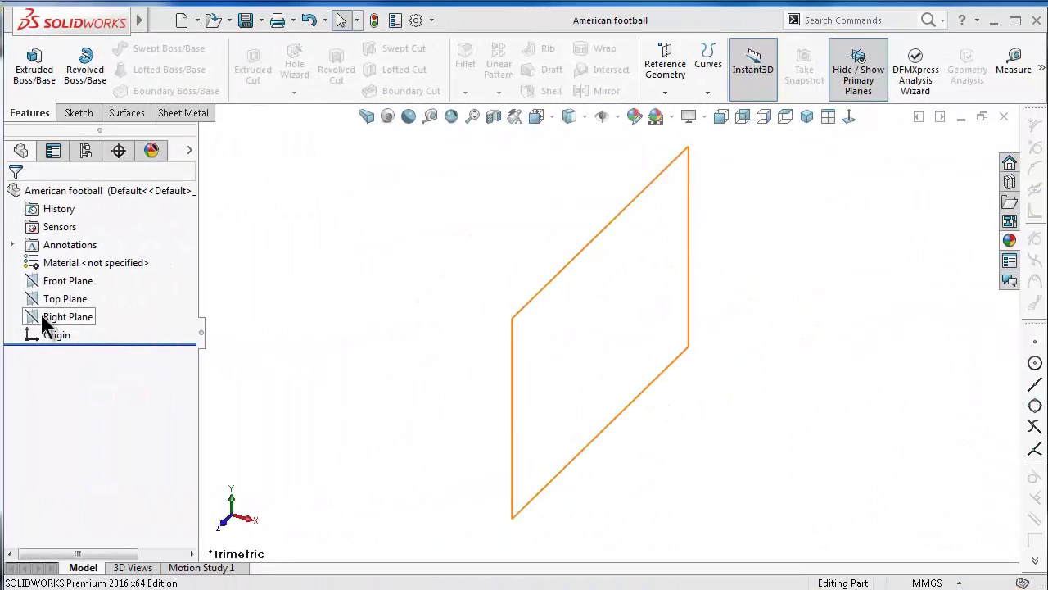
Sketch crossing horizontal and vertical centerlines on the Right Plane
left_click(40, 317)
left_click(51, 292)
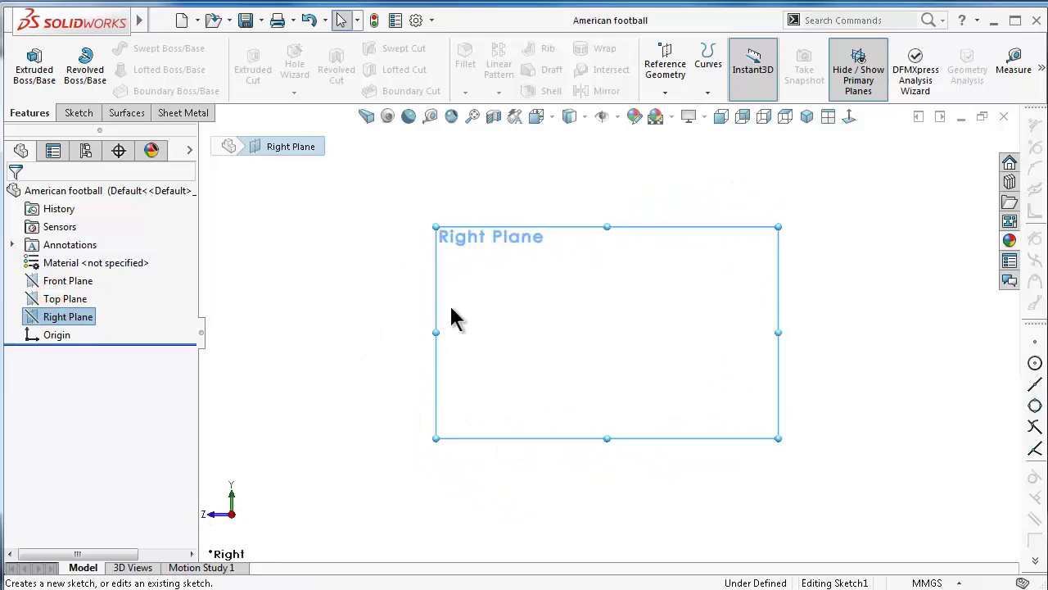
left_click(127, 49)
left_click(143, 89)
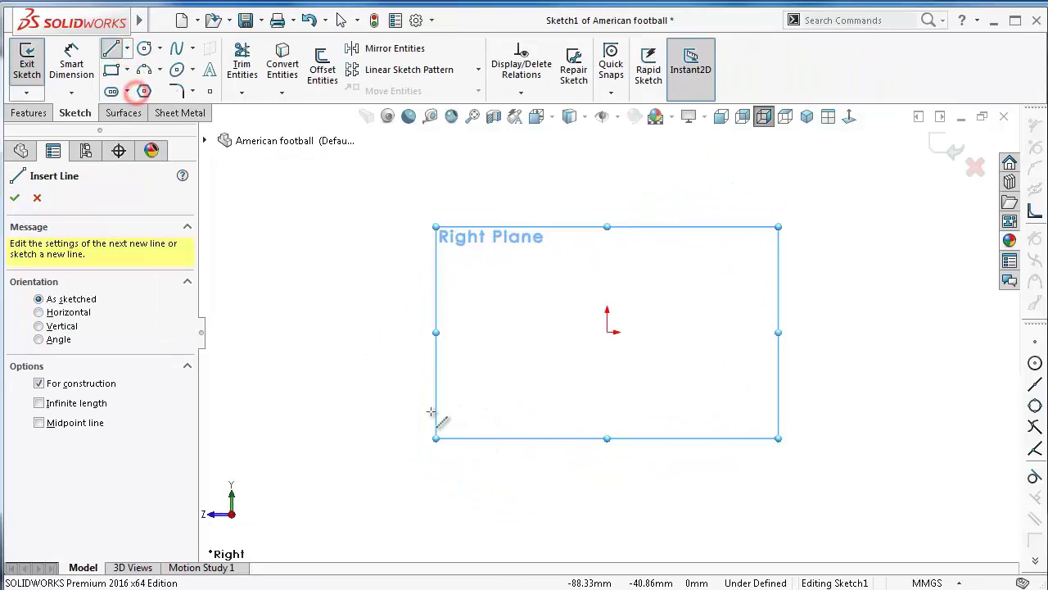
left_click(346, 331)
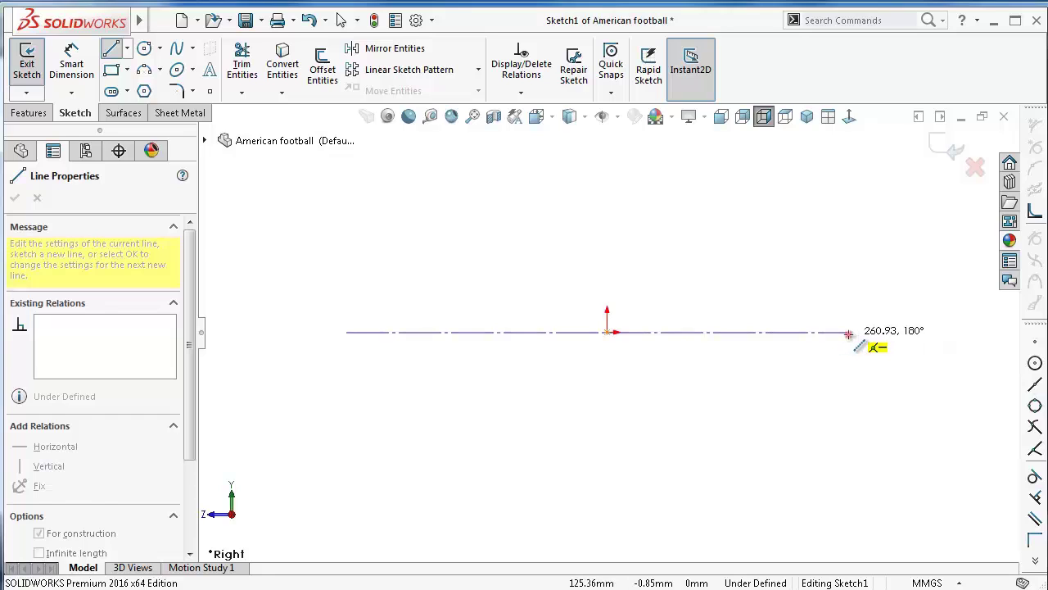
left_click(849, 333)
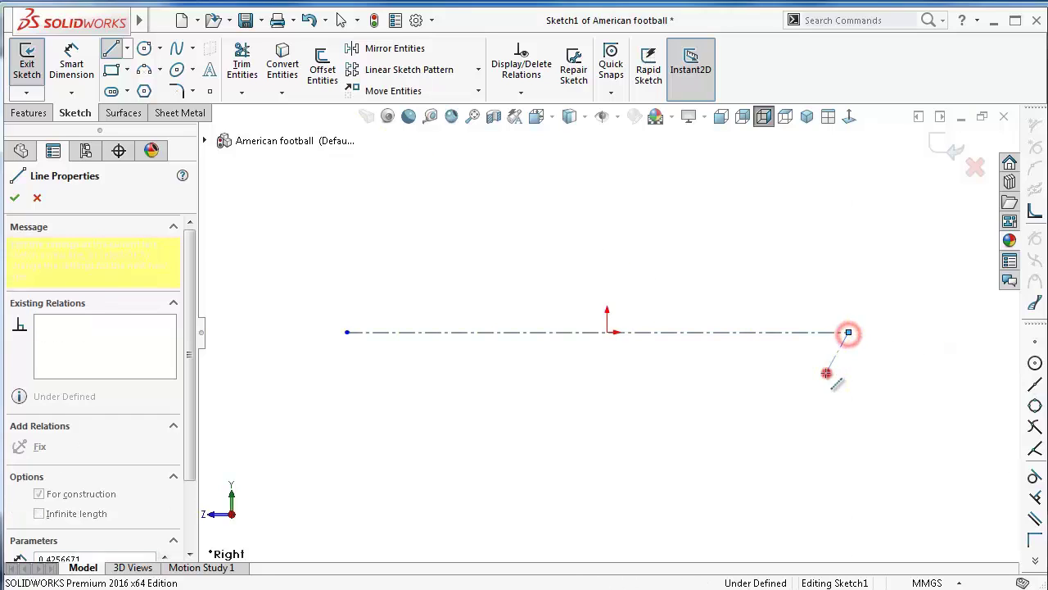
left_click(607, 155)
left_click(607, 332)
right_click(655, 410)
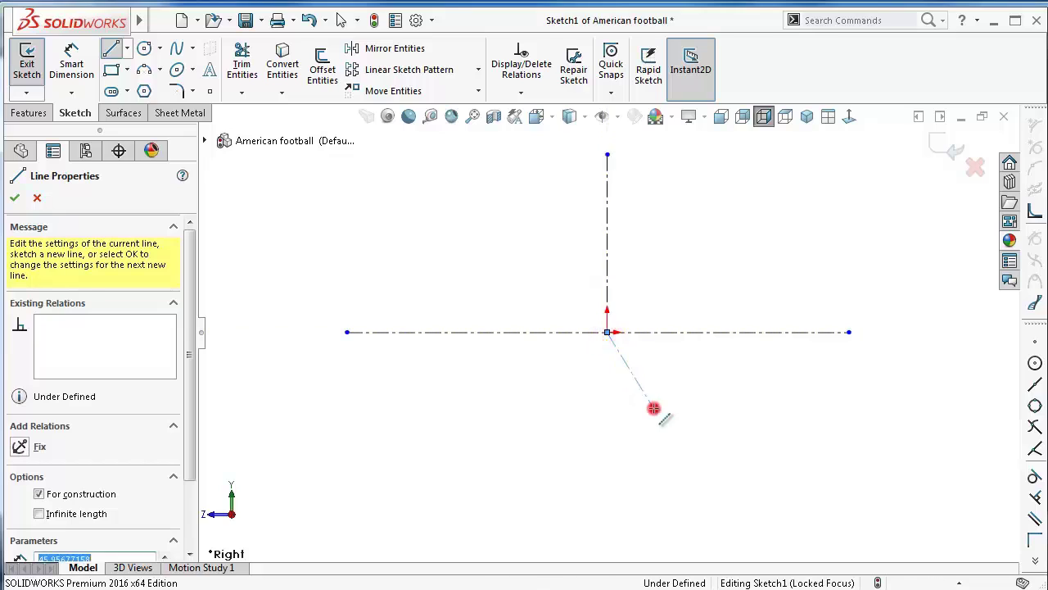
Dimension the vertical centerline 85 and the horizontal centerline 280
right_click(697, 414)
left_click(749, 426)
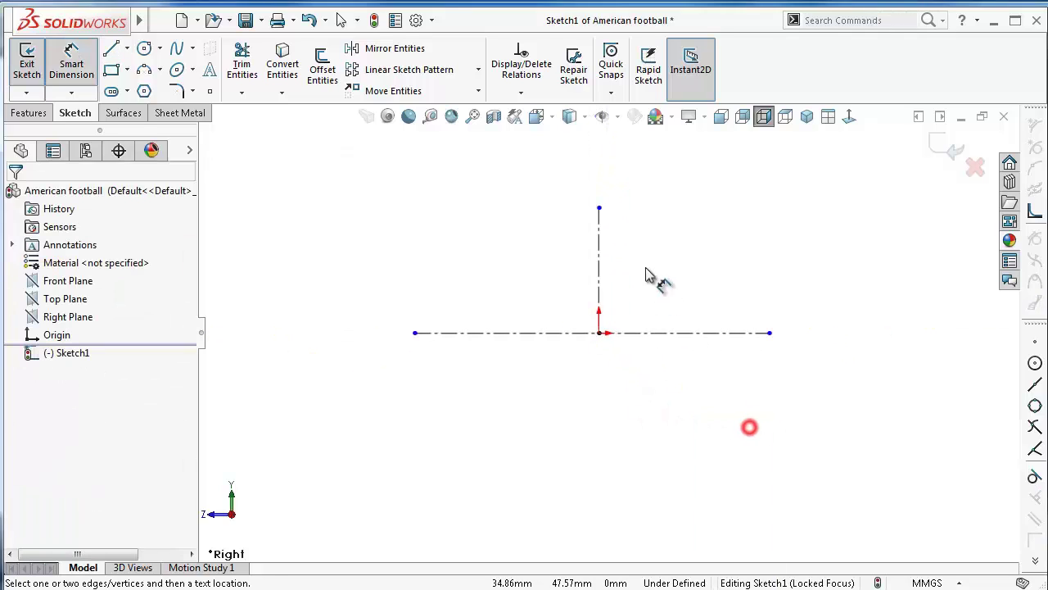
left_click(601, 248)
left_click(712, 249)
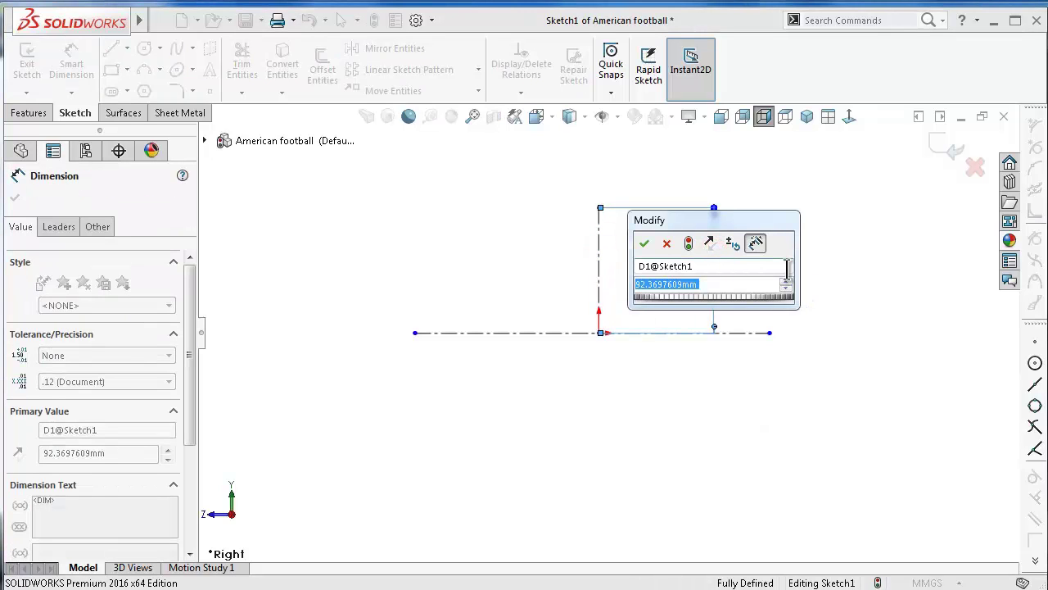
type("85")
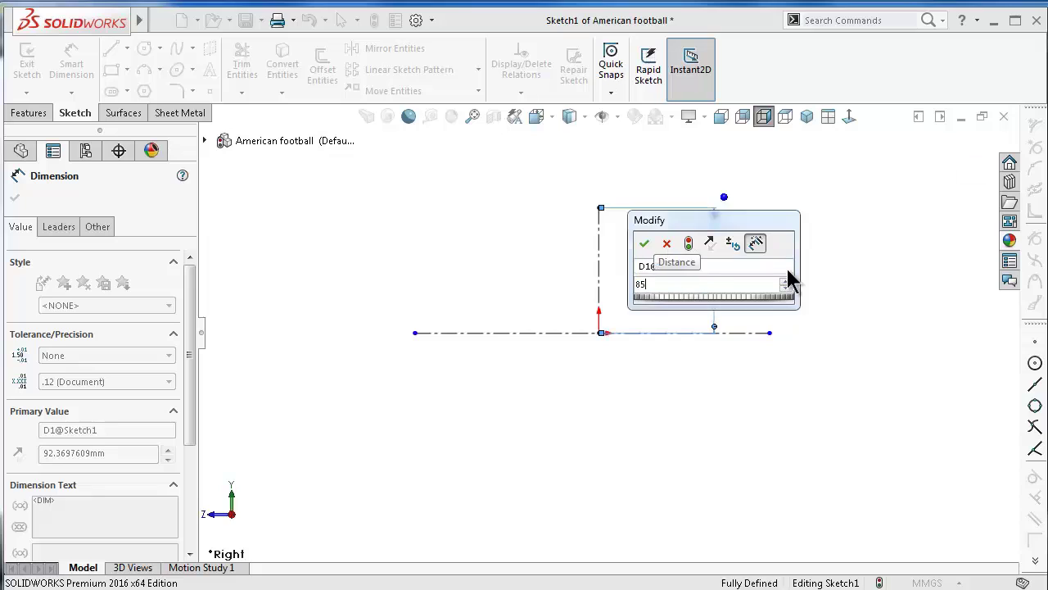
key("Return")
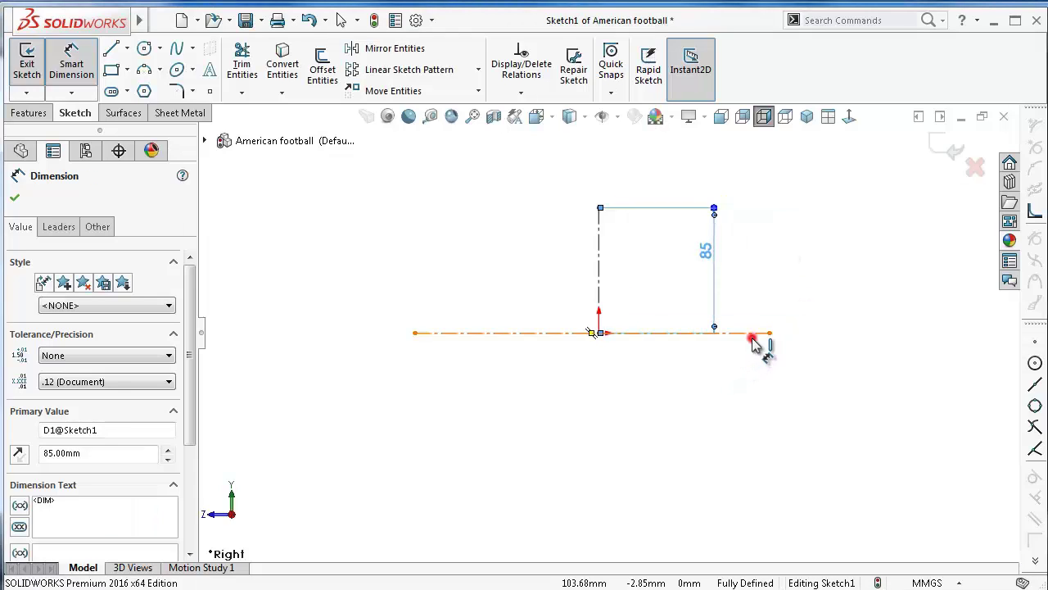
left_click(753, 337)
left_click(742, 395)
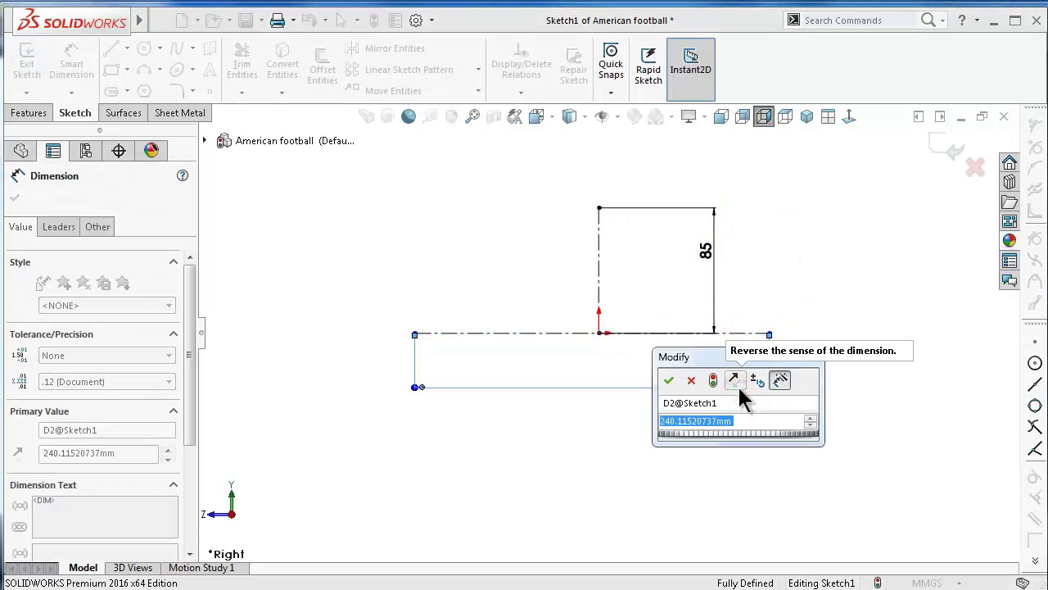
type("280")
key("Return")
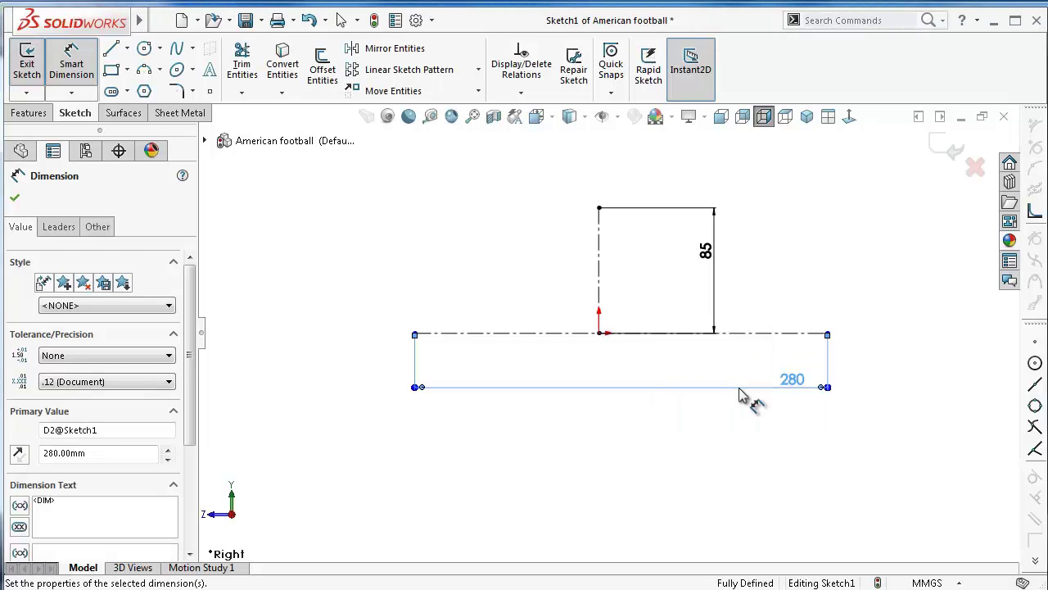
left_click(724, 420)
key("Escape")
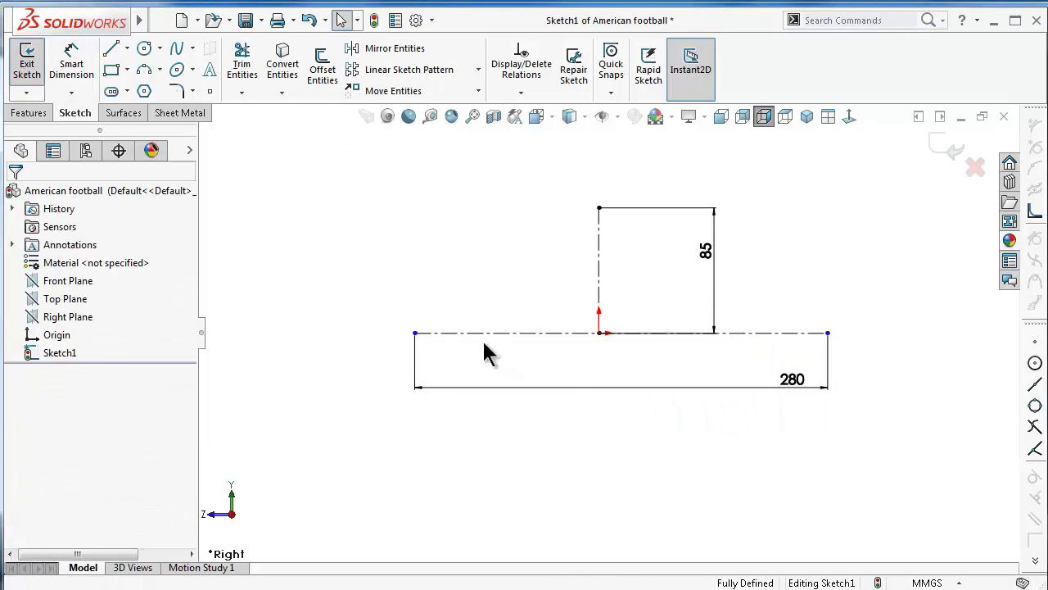
Make the origin the horizontal centerline's midpoint and tidy the dimension placement
left_click(599, 334)
left_click(554, 333, "ctrl")
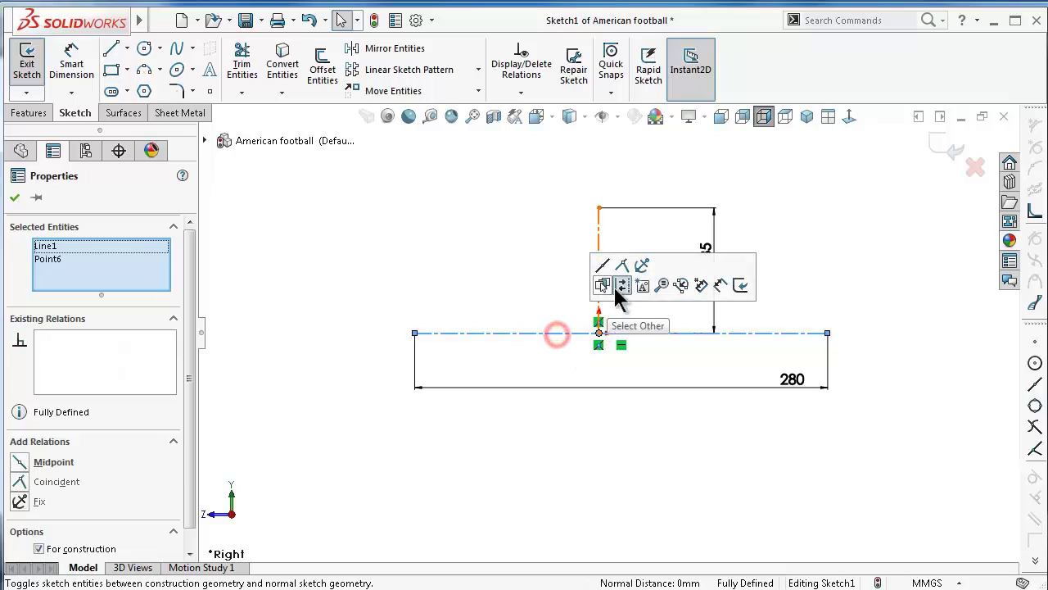
left_click(602, 268)
left_click(478, 239)
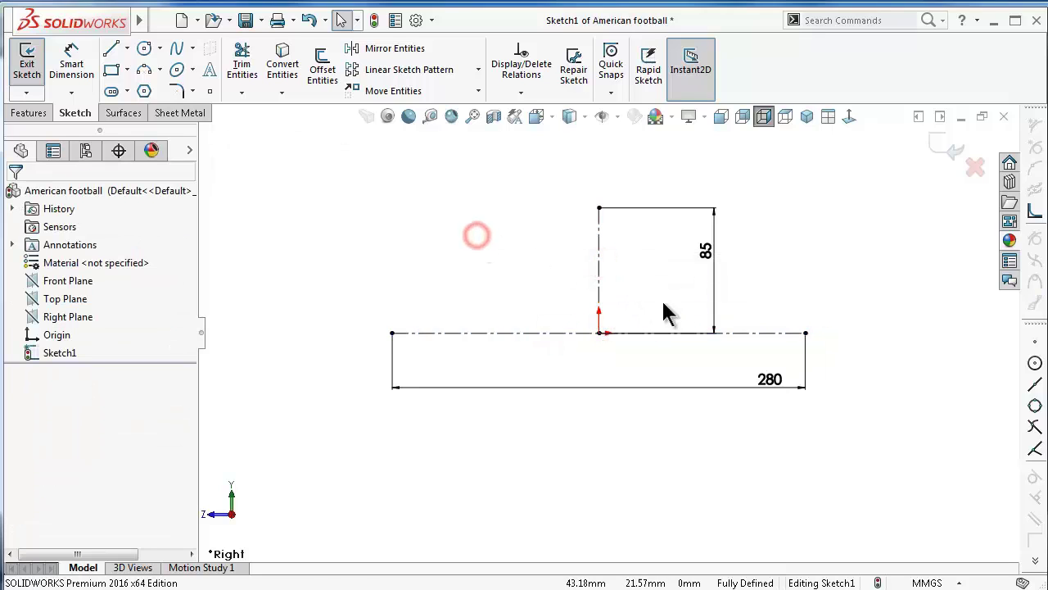
middle_click_drag(674, 311, 678, 370, "ctrl")
left_click_drag(671, 432, 554, 440)
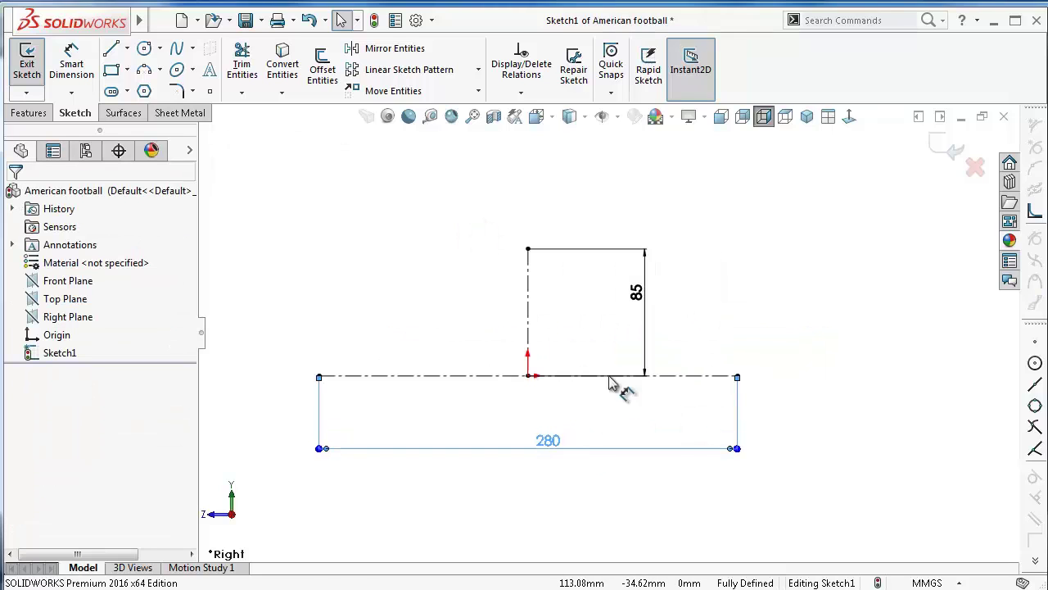
left_click_drag(641, 293, 829, 344)
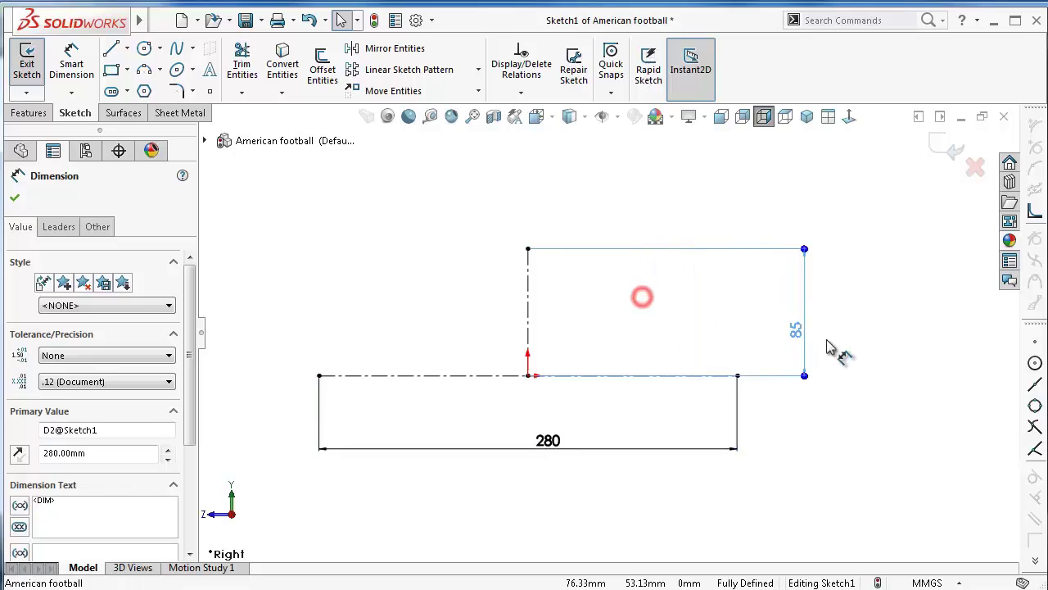
left_click(889, 361)
Draw a three-point arc between the centerline ends through the vertical line's top
left_click(145, 69)
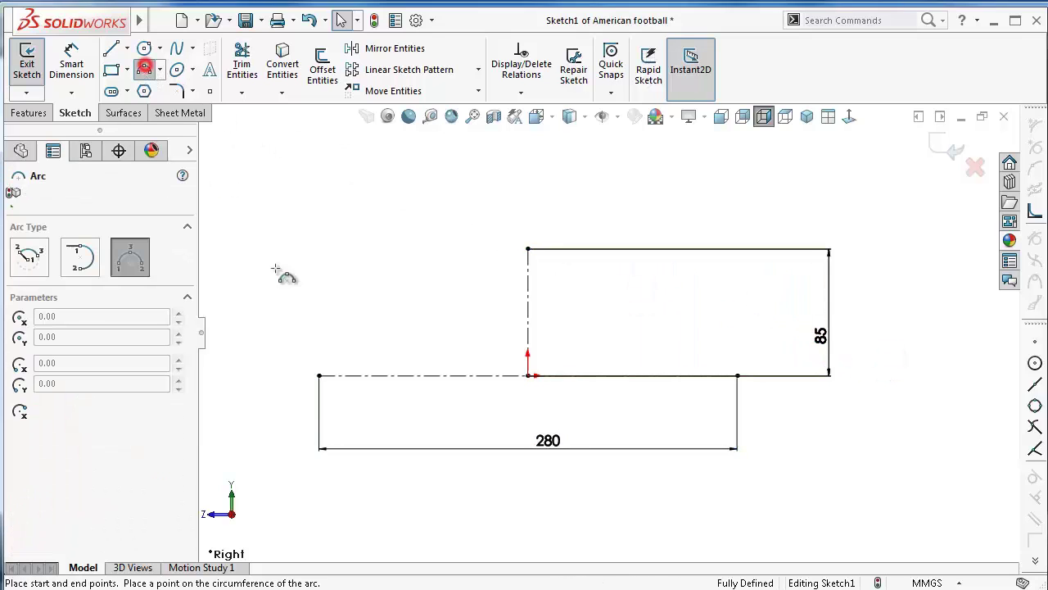
left_click(319, 376)
left_click(737, 376)
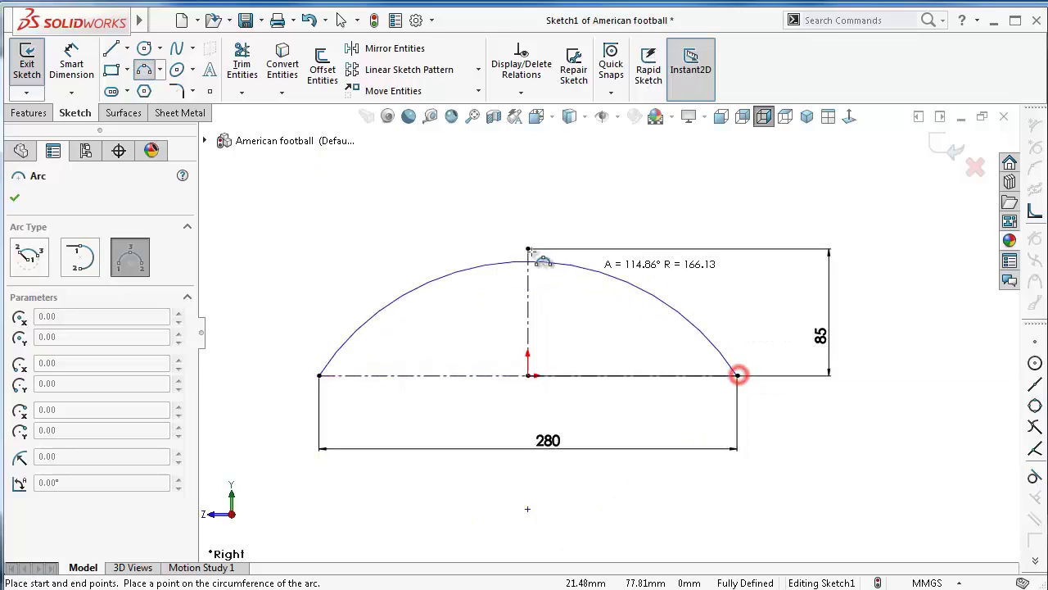
left_click(527, 251)
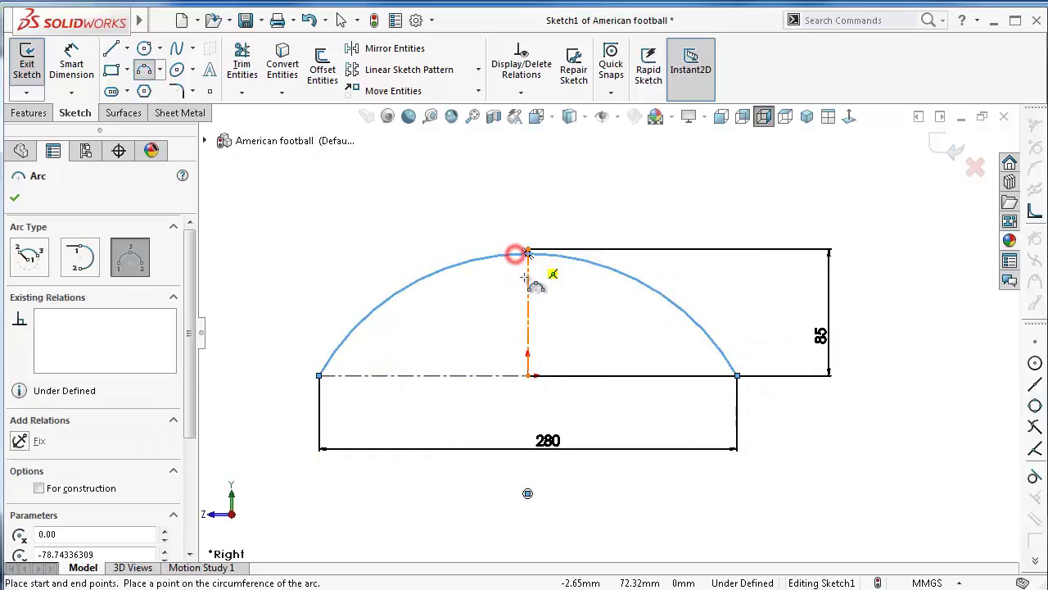
key("Escape")
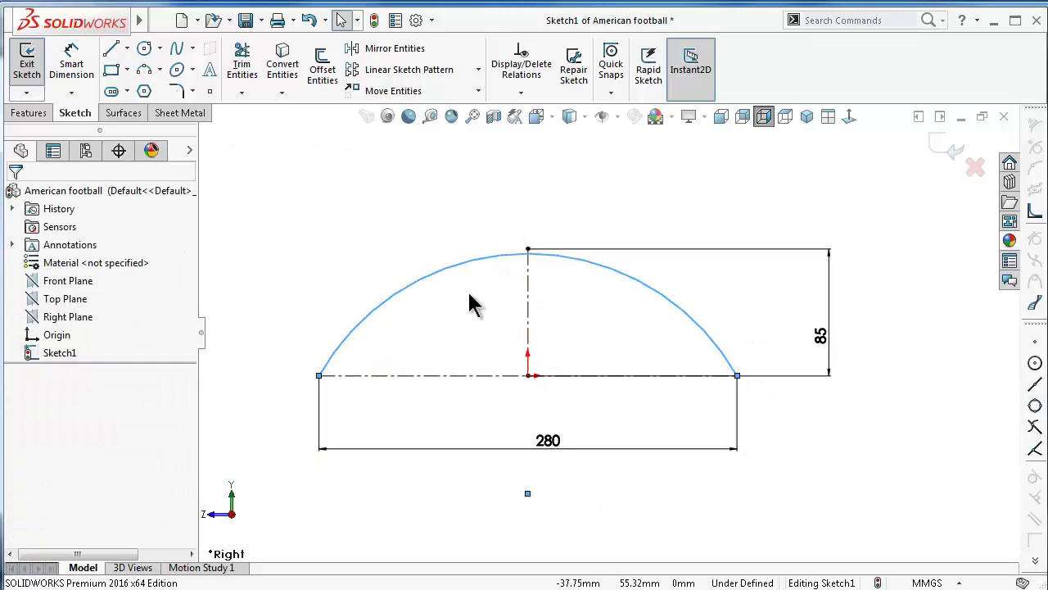
scroll(473, 242, "down", 3)
Make the arc coincident with the 85 line's top point, then tilt the view
left_click(547, 300)
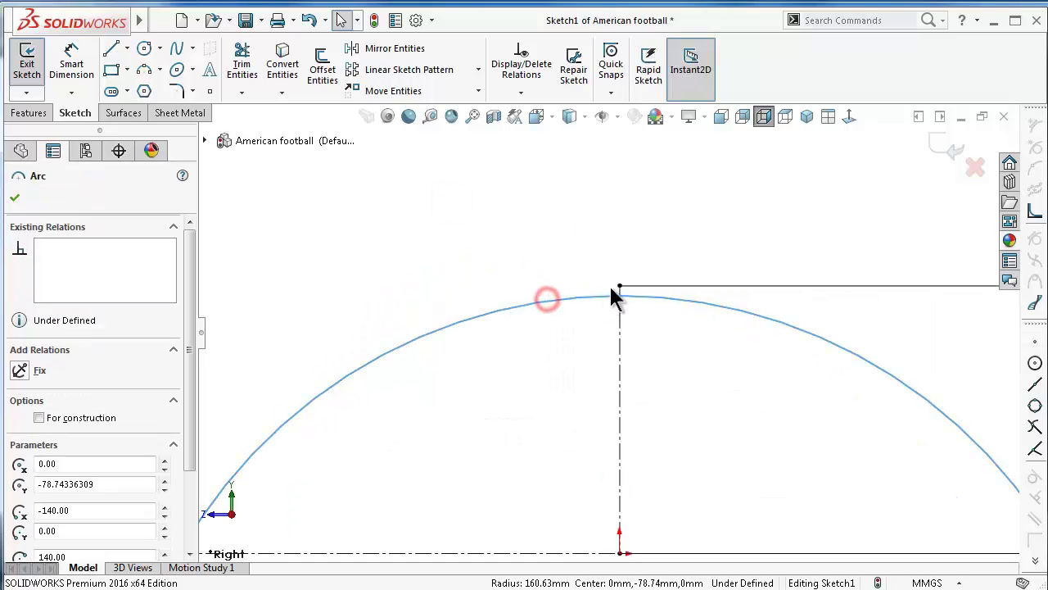
left_click(618, 286, "ctrl")
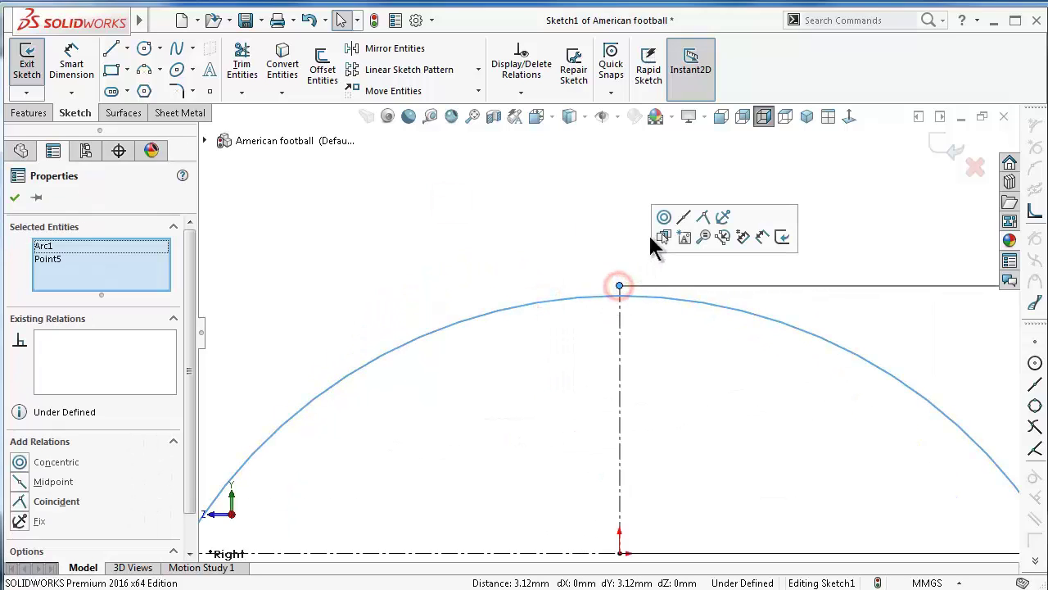
left_click(703, 220)
left_click(484, 216)
scroll(574, 283, "up", 3)
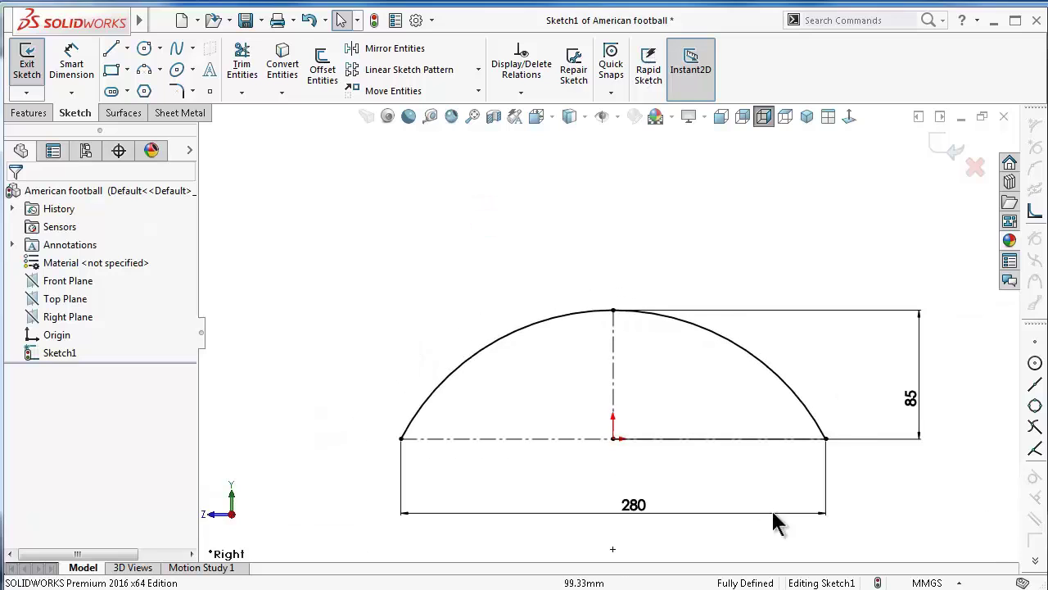
mouse_move(702, 234)
middle_mouse_down()
mouse_move(573, 183)
mouse_move(590, 297)
mouse_move(647, 317)
middle_mouse_up()
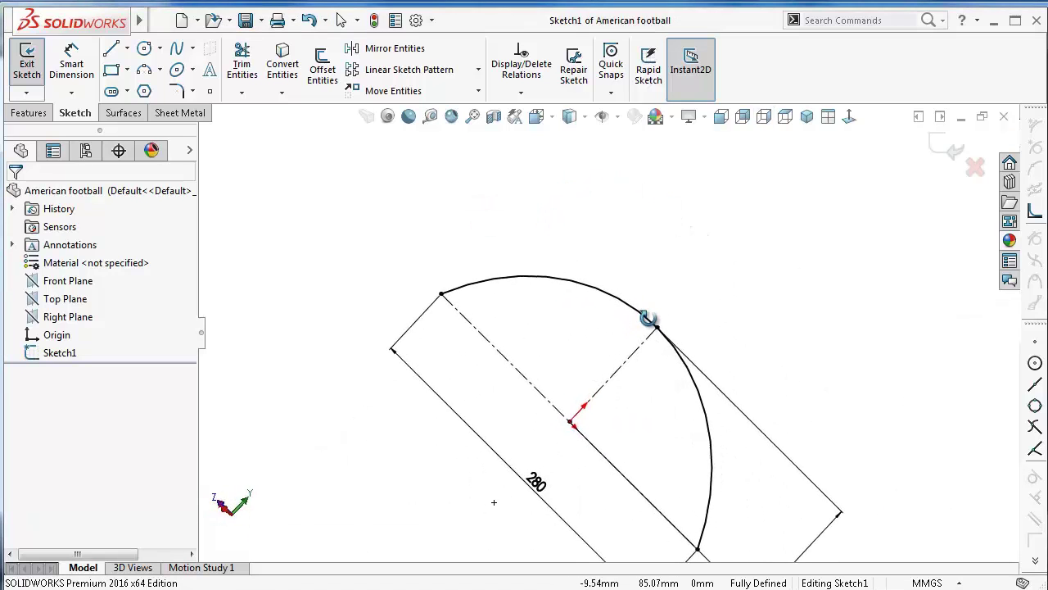
Revolve the arc as a 90° surface about the 280 centerline (Line1)
left_click(122, 115)
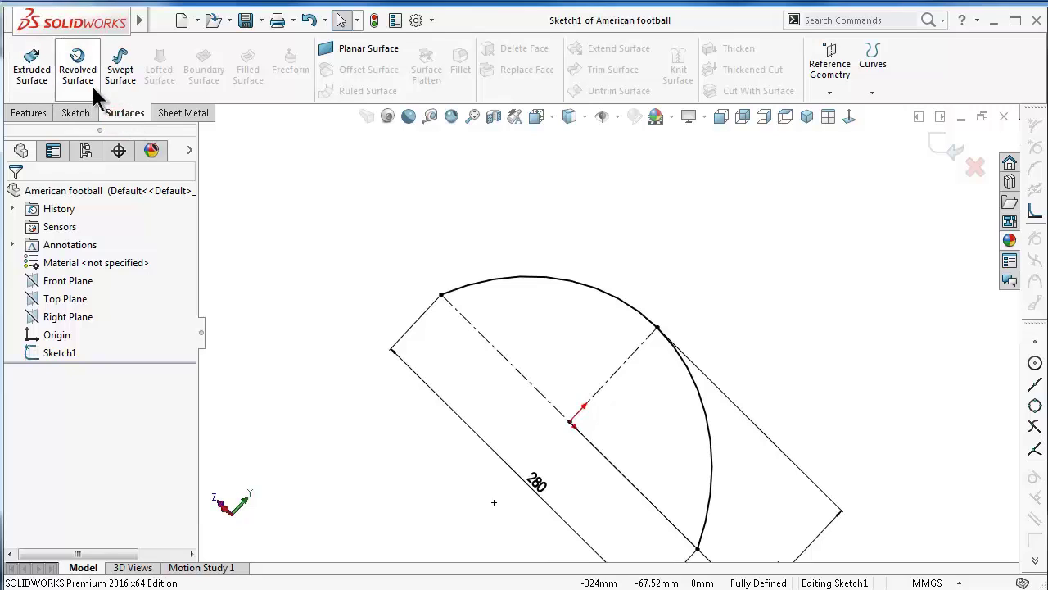
left_click(537, 393)
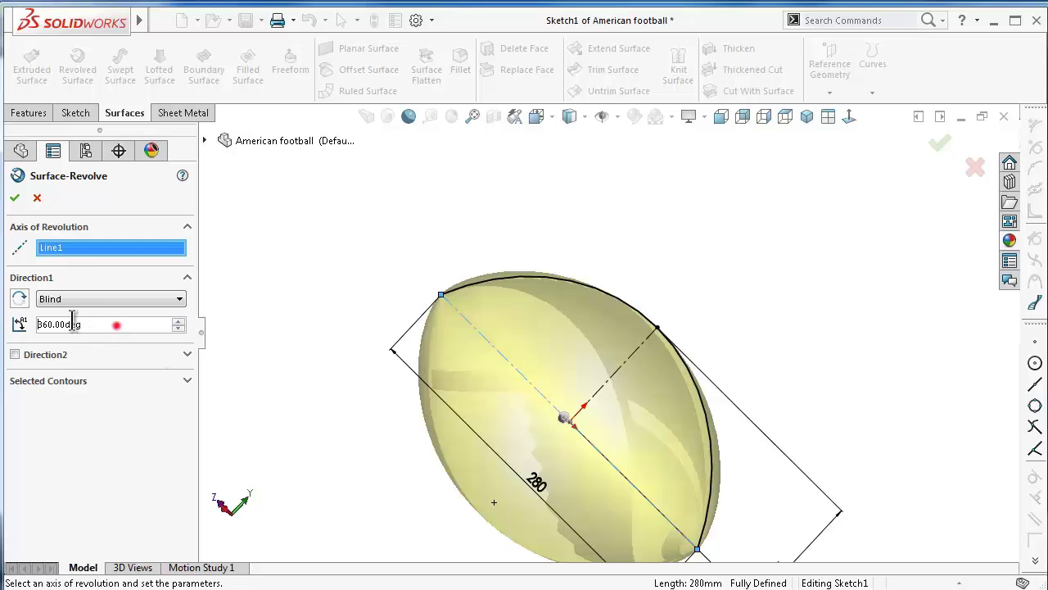
type("90")
key("Return")
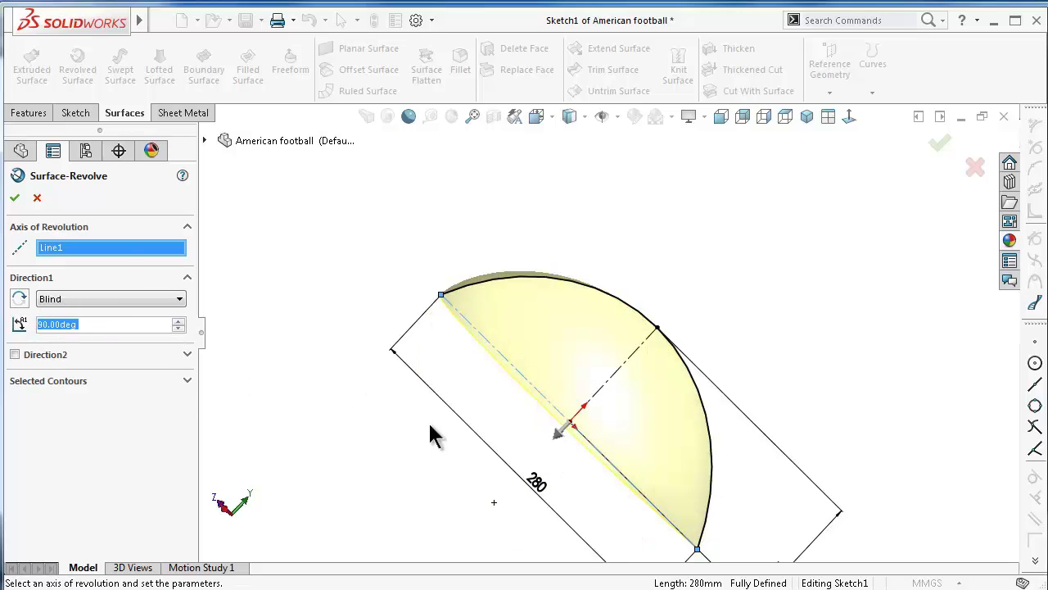
middle_click_drag(432, 434, 466, 303)
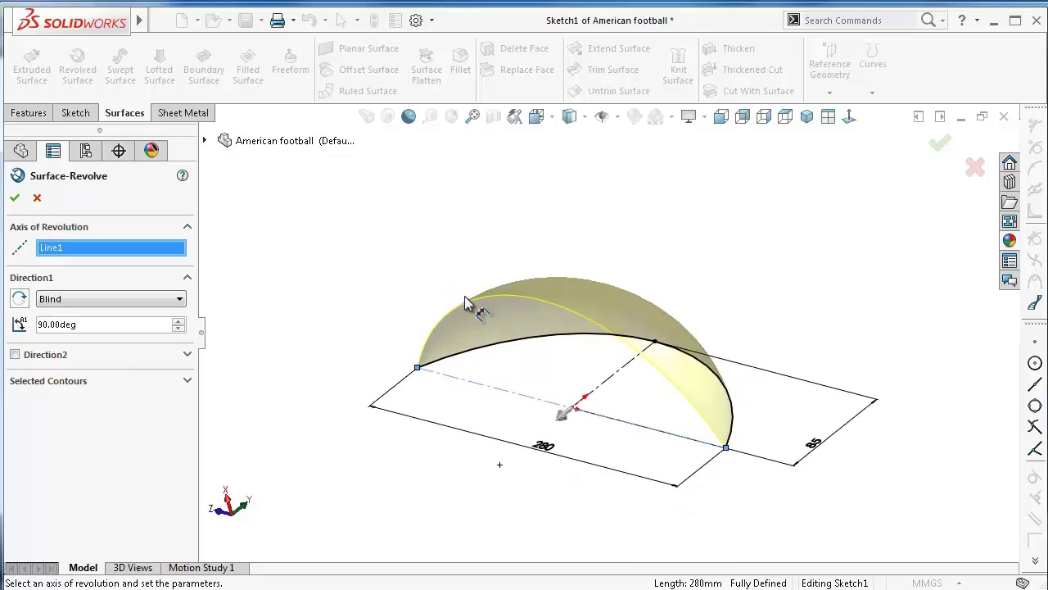
left_click(940, 146)
middle_click_drag(876, 503, 909, 512)
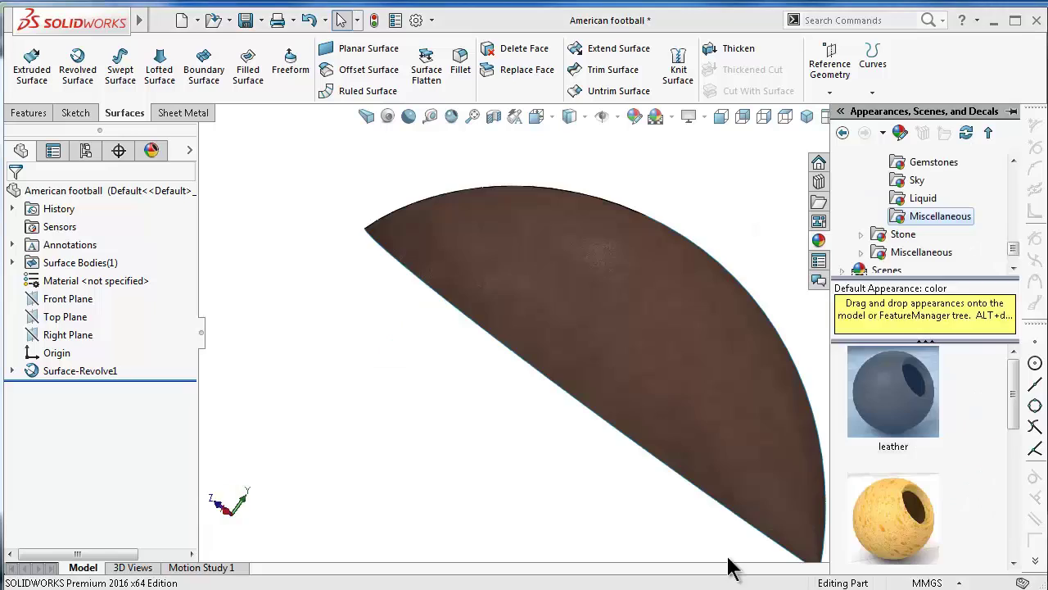
Apply the dark brown leather appearance to the revolved surface
middle_click_drag(543, 484, 540, 481)
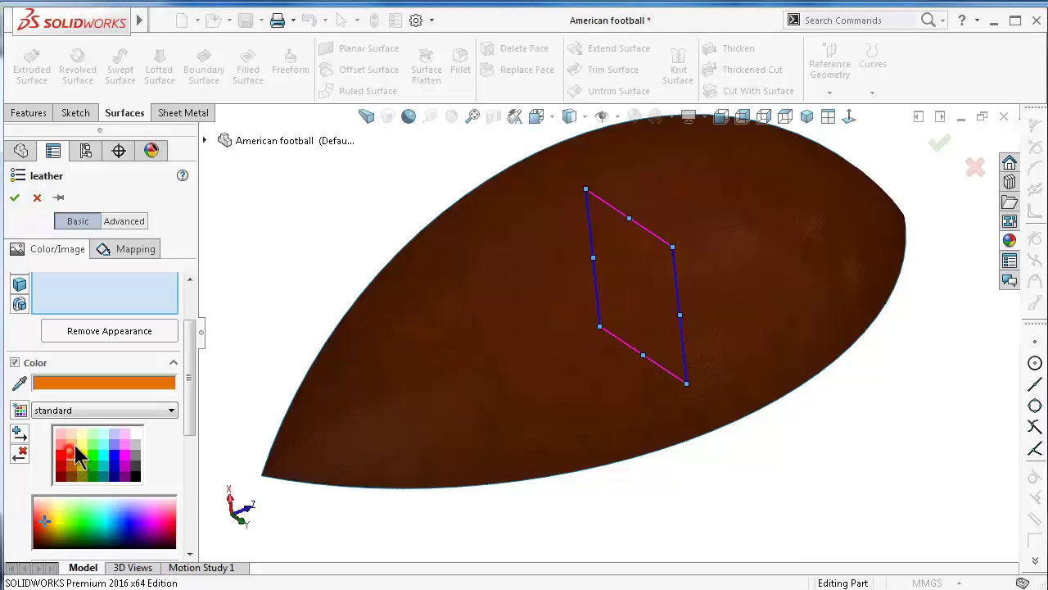
left_click(36, 197)
mouse_move(382, 241)
middle_mouse_down()
mouse_move(609, 309)
mouse_move(604, 292)
mouse_move(601, 352)
mouse_move(713, 382)
mouse_move(826, 351)
mouse_move(718, 259)
mouse_move(691, 285)
mouse_move(573, 246)
middle_mouse_up()
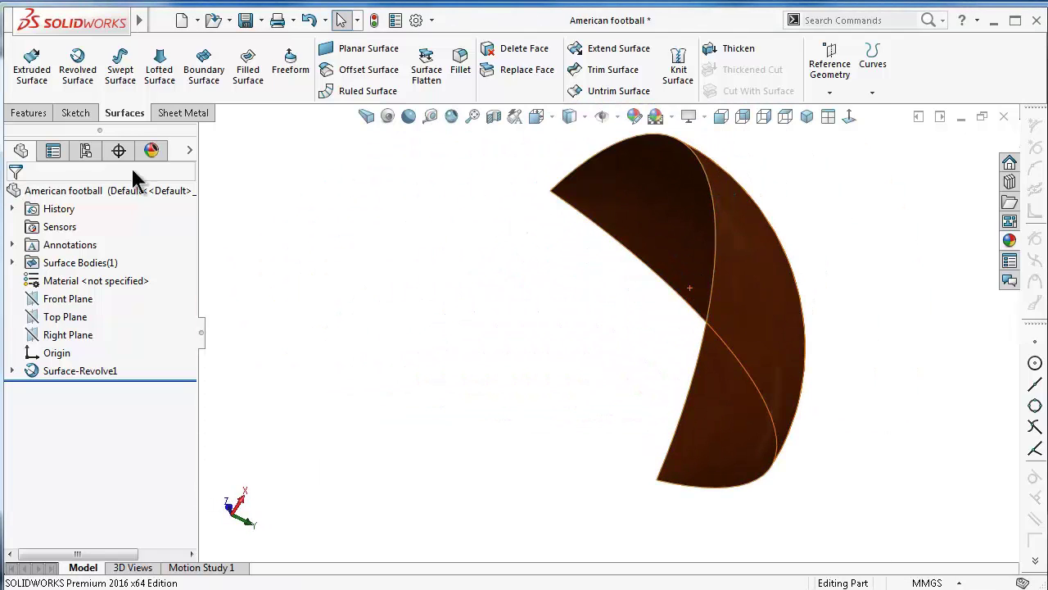
Thicken Surface-Revolve1 into a 2.50 mm solid shell and inspect its edge
left_click(735, 49)
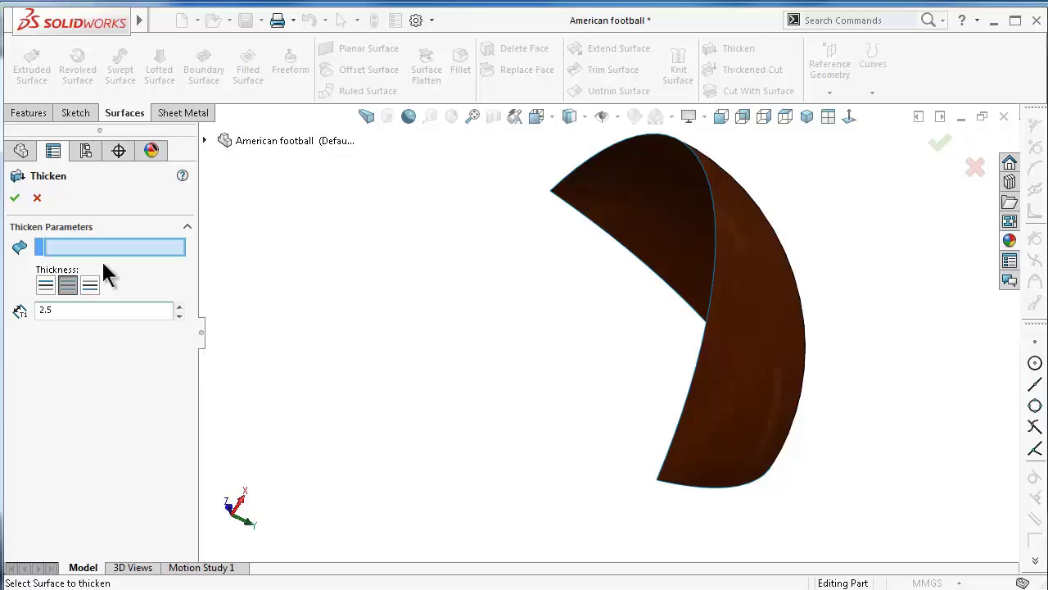
left_click(758, 291)
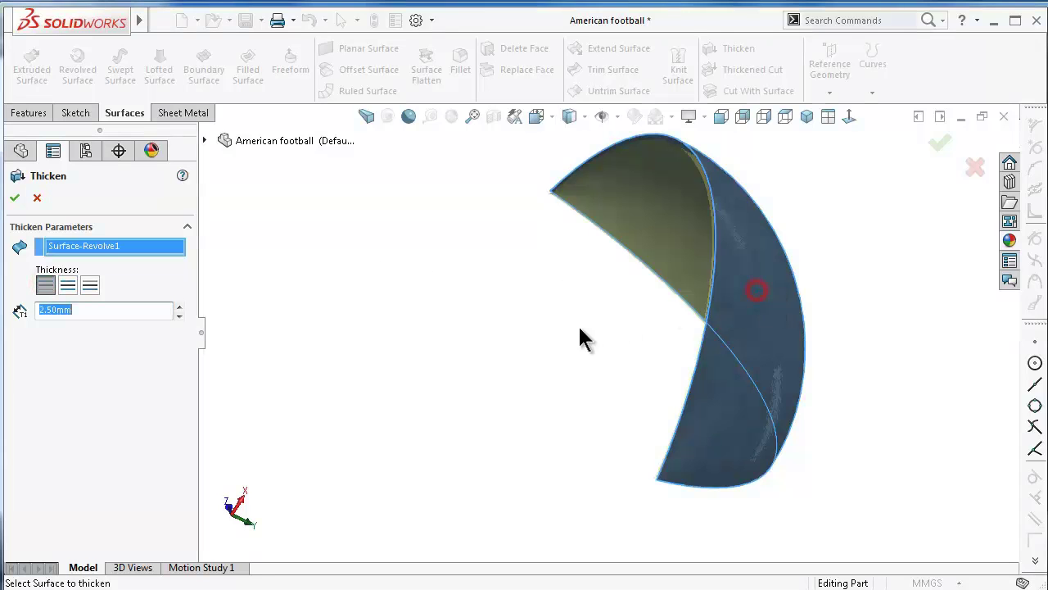
middle_click_drag(579, 332, 604, 320)
scroll(634, 221, "down", 3)
mouse_move(631, 221)
middle_mouse_down()
mouse_move(378, 365)
mouse_move(369, 381)
middle_mouse_up()
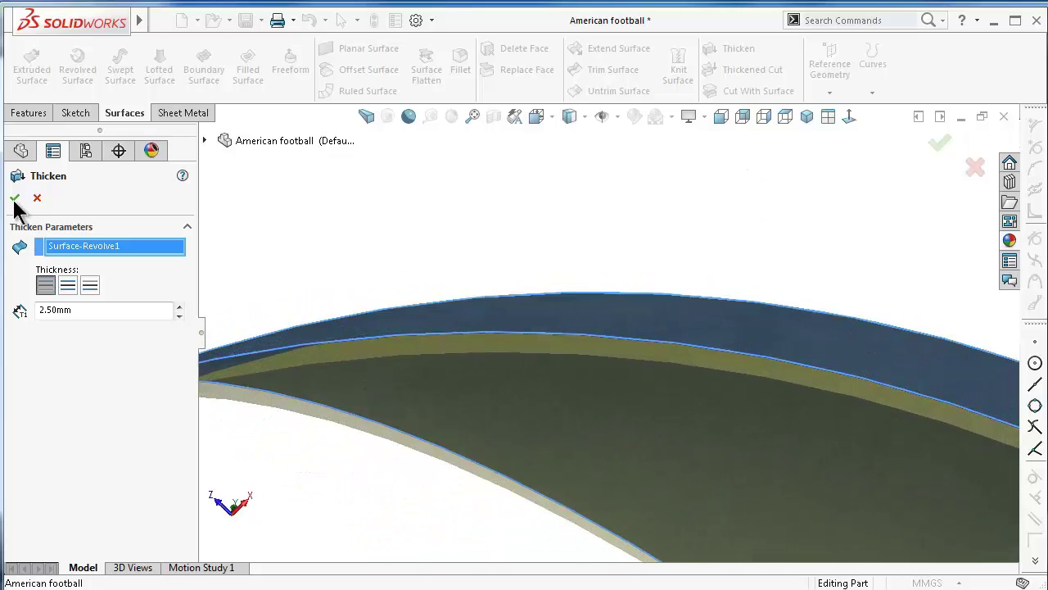
mouse_move(502, 292)
middle_mouse_down()
mouse_move(774, 405)
mouse_move(761, 327)
mouse_move(733, 358)
mouse_move(644, 369)
mouse_move(616, 301)
mouse_move(573, 246)
middle_mouse_up()
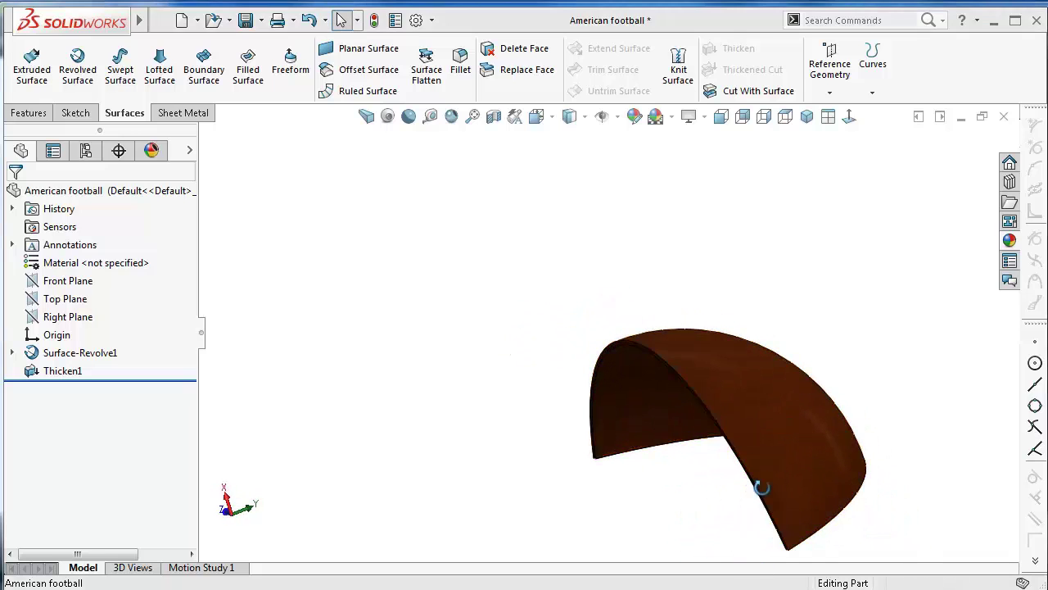
mouse_move(761, 484)
middle_mouse_down()
mouse_move(765, 341)
mouse_move(769, 472)
middle_mouse_up()
scroll(768, 473, "up", 5)
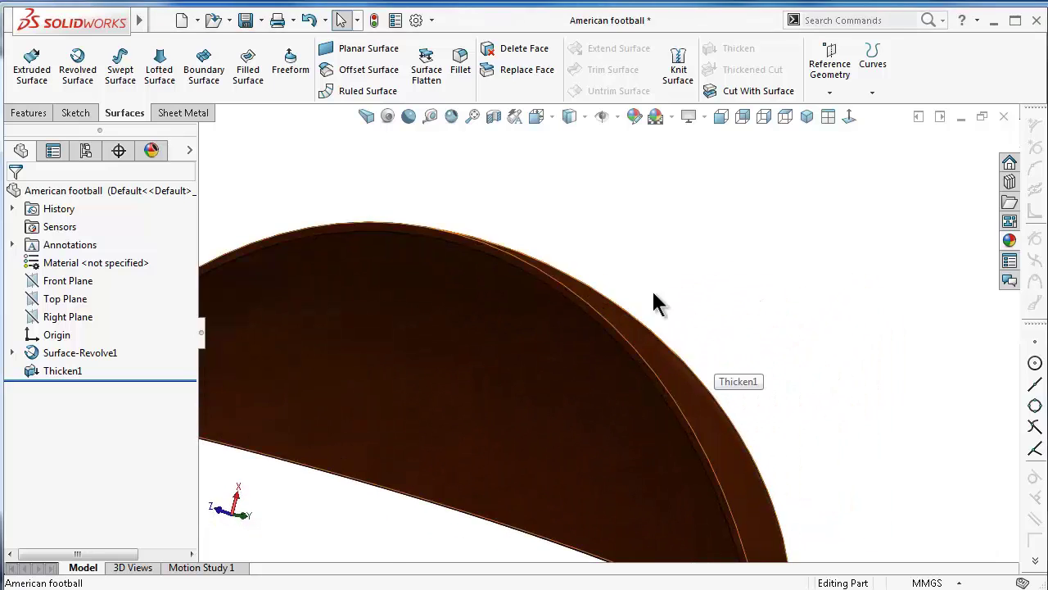
right_click_drag(652, 289, 331, 283)
Round the shell's edge face with a constant-size 1.2 mm fillet
left_click(33, 276)
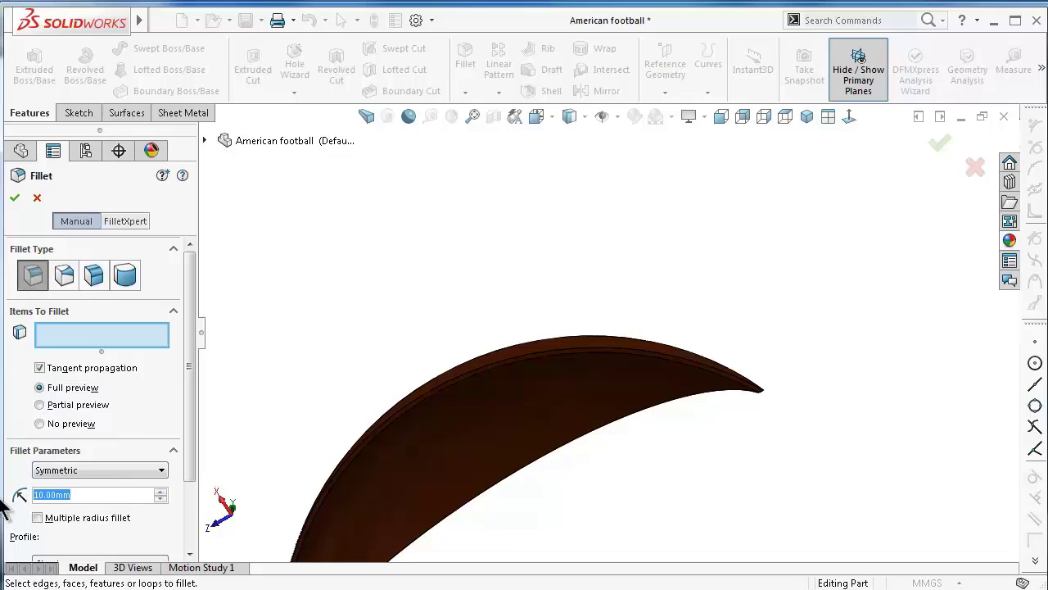
type("1.")
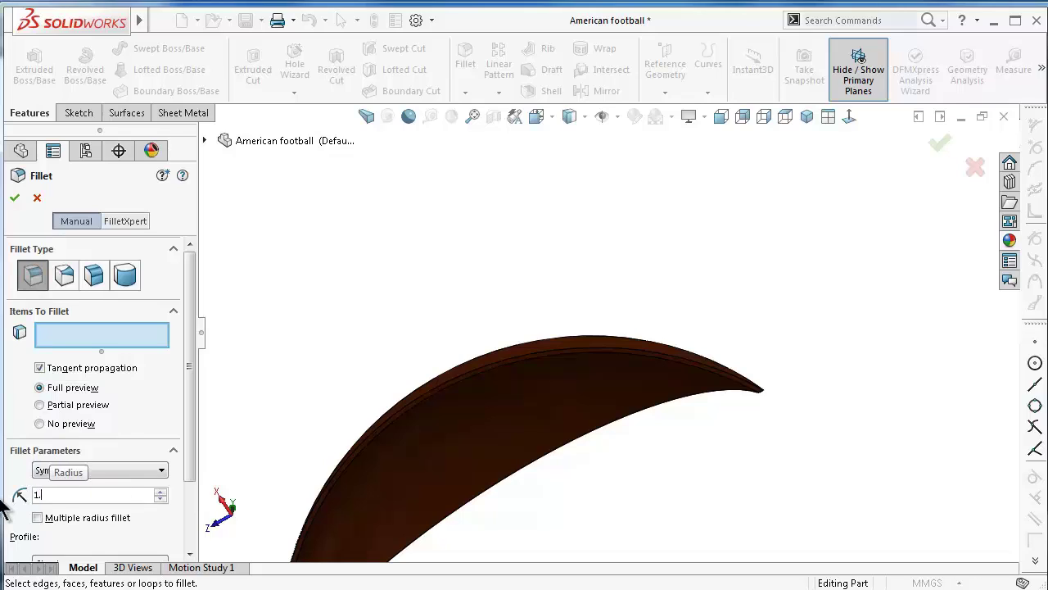
type("2")
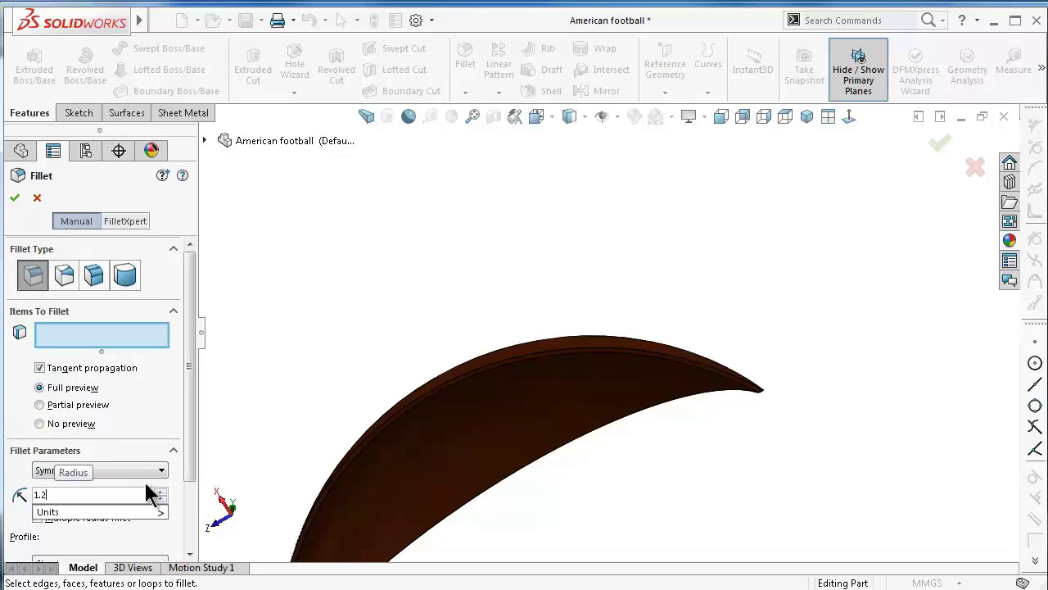
left_click(400, 459)
middle_click_drag(424, 368, 463, 387)
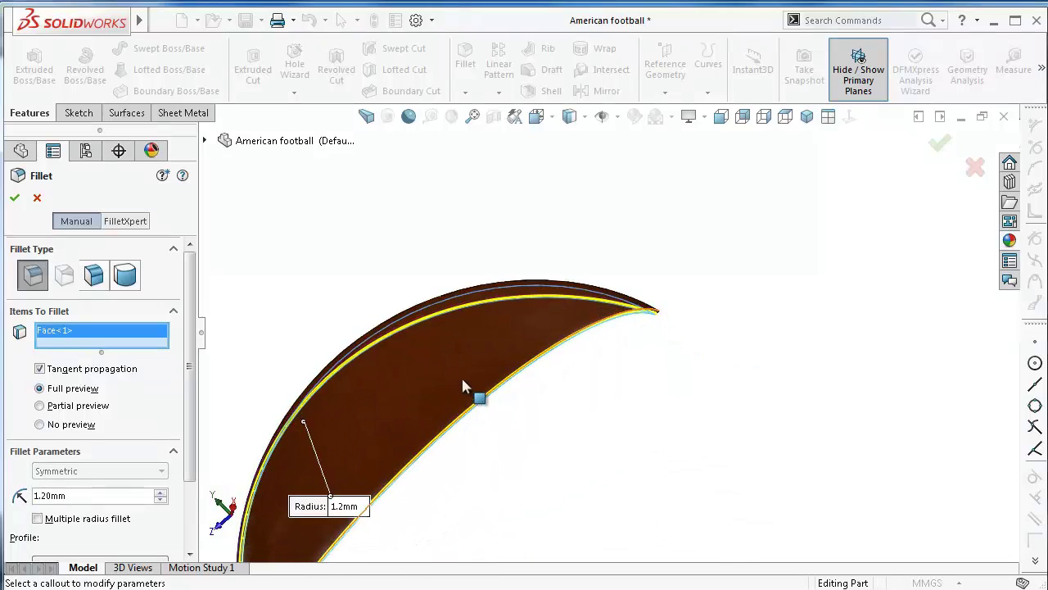
key("Return")
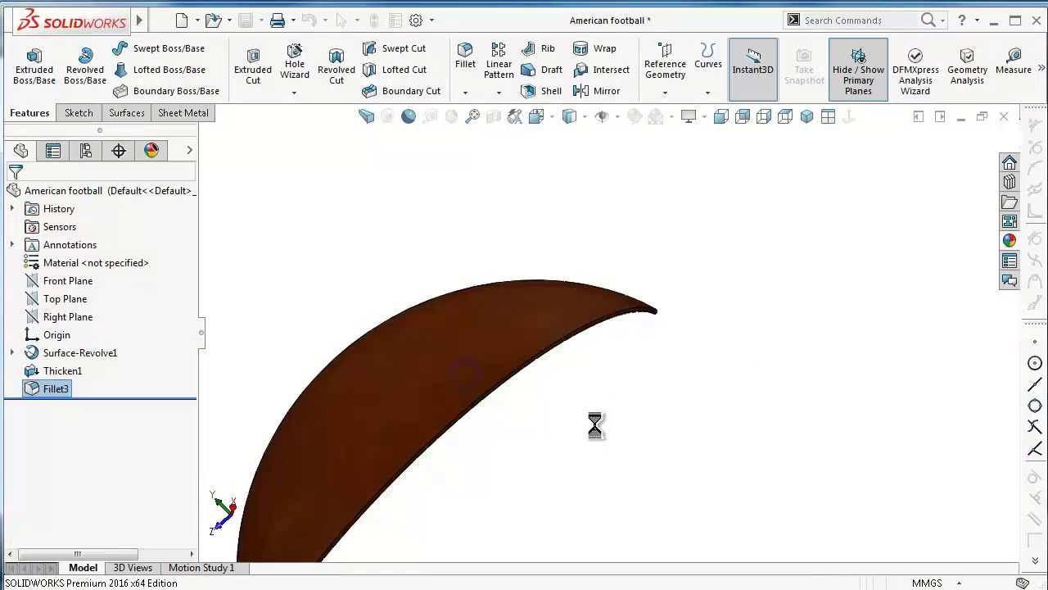
mouse_move(594, 425)
middle_mouse_down()
mouse_move(618, 363)
mouse_move(496, 382)
mouse_move(484, 429)
mouse_move(554, 459)
mouse_move(554, 434)
mouse_move(592, 440)
mouse_move(608, 382)
mouse_move(484, 369)
mouse_move(375, 339)
middle_mouse_up()
scroll(598, 421, "up", 4)
scroll(550, 391, "down", 3)
scroll(510, 403, "down", 2)
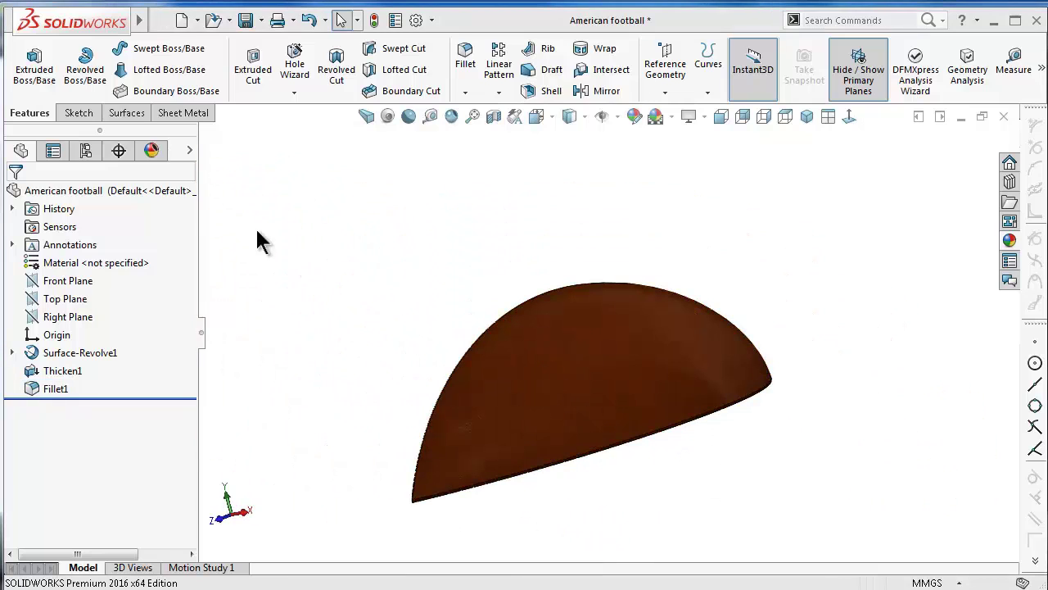
left_click(189, 151)
Replace the leather with an orange part appearance and save the part
right_click(250, 191)
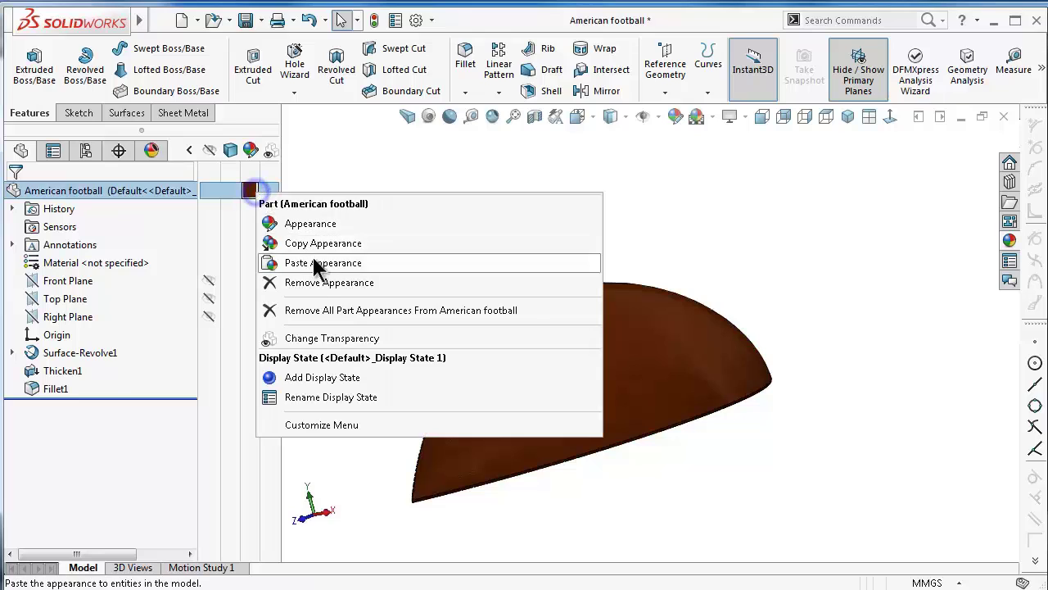
left_click(316, 264)
left_click(184, 151)
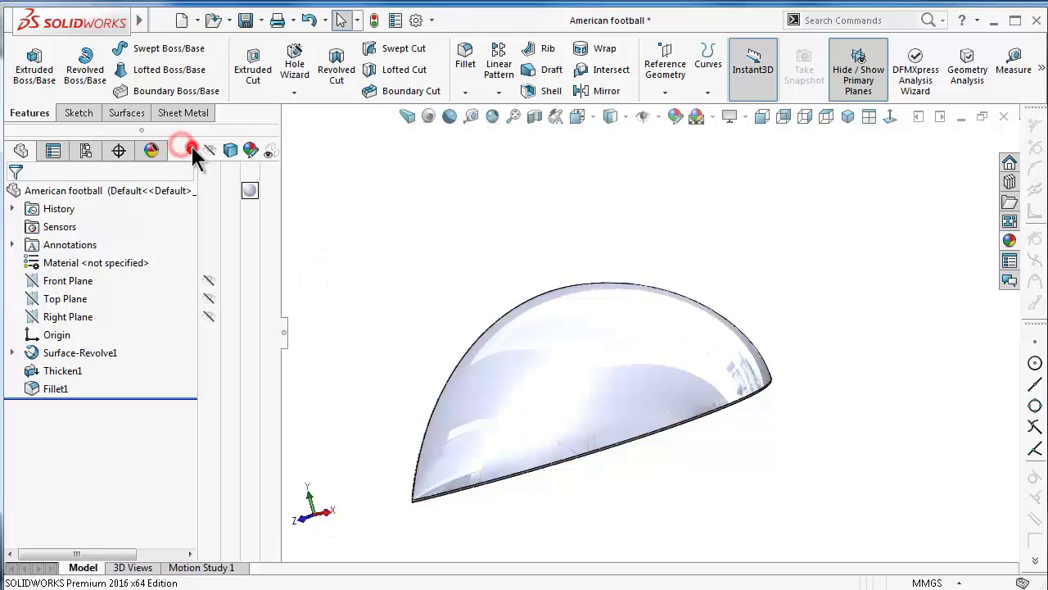
left_click(189, 151)
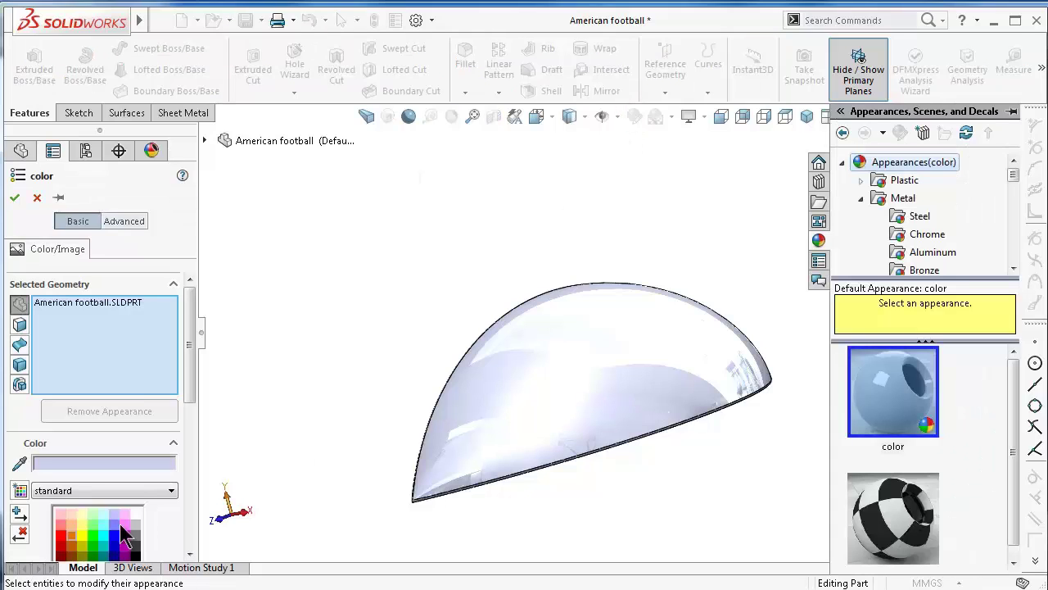
left_click(71, 536)
left_click(17, 196)
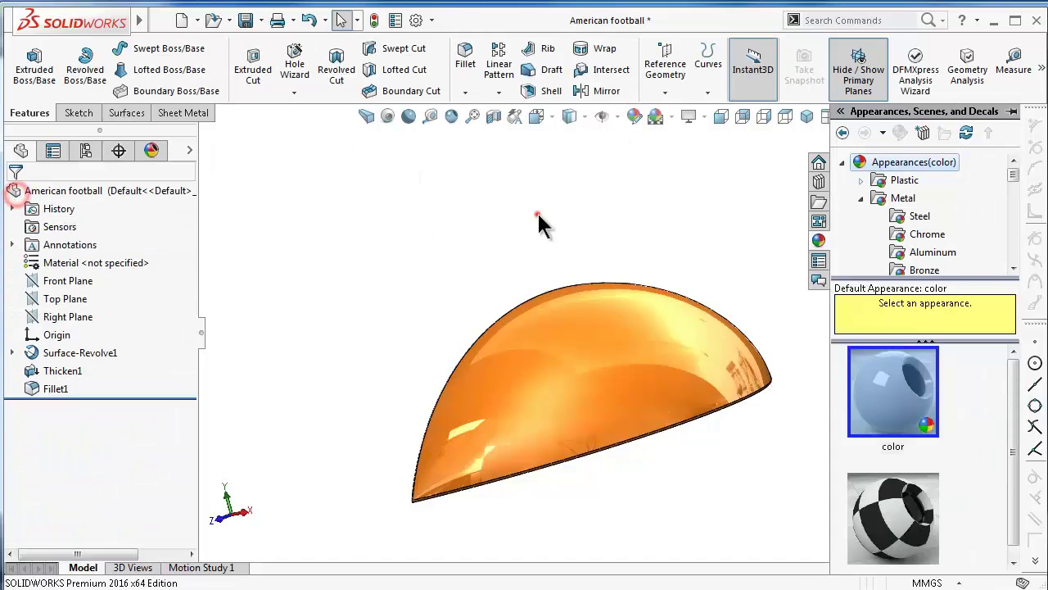
mouse_move(537, 213)
middle_mouse_down()
mouse_move(669, 344)
mouse_move(597, 429)
mouse_move(711, 443)
mouse_move(407, 516)
middle_mouse_up()
key("ctrl+s")
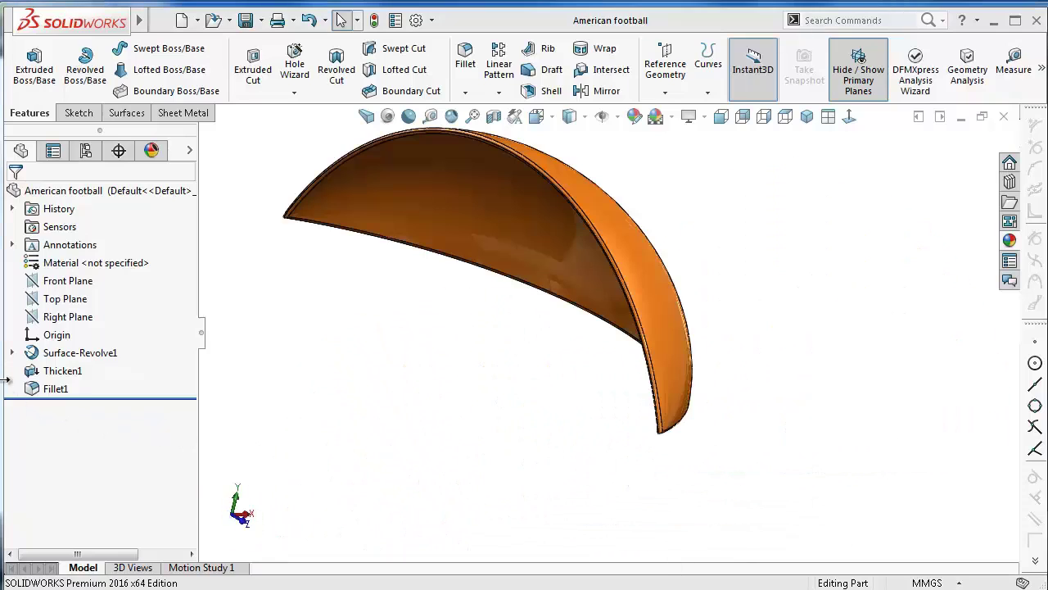
left_click(11, 352)
Show the temporary axes on the shell model
mouse_move(679, 386)
middle_mouse_down()
mouse_move(603, 369)
mouse_move(751, 375)
mouse_move(709, 300)
middle_mouse_up()
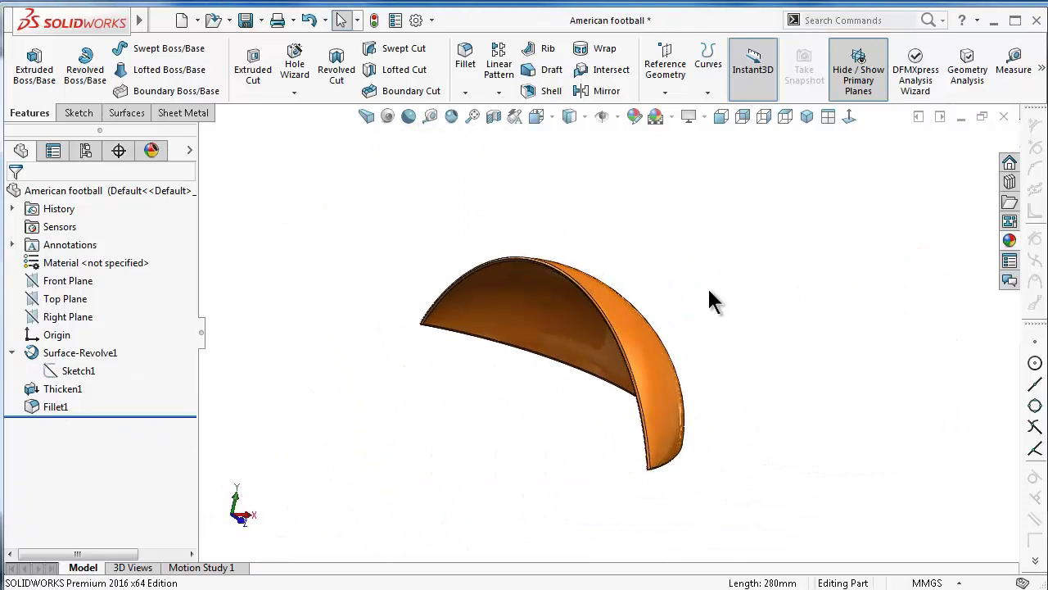
left_click(609, 120)
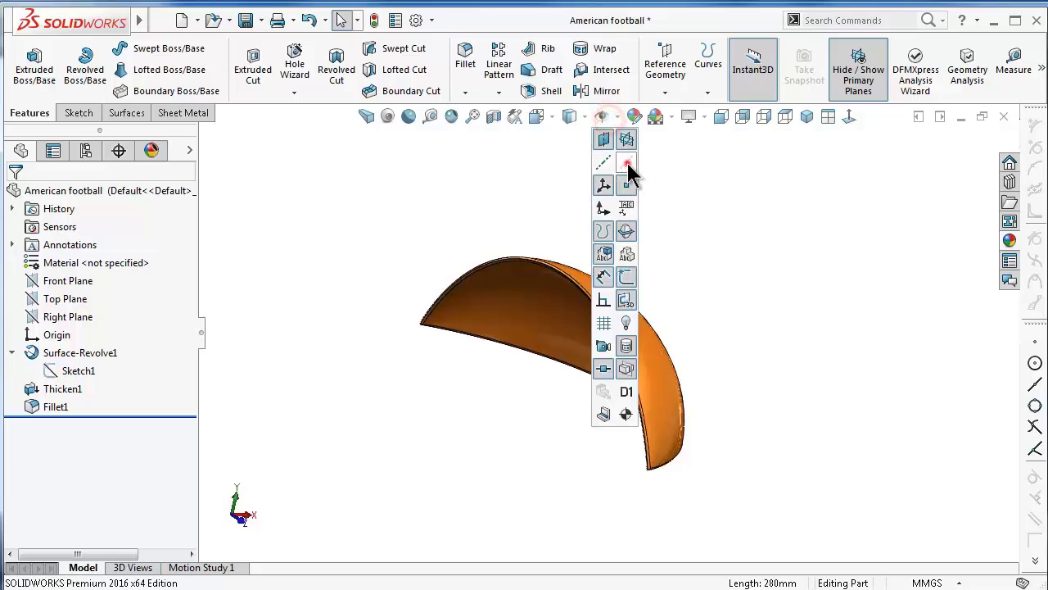
left_click(626, 160)
left_click(417, 188)
mouse_move(475, 257)
middle_mouse_down()
mouse_move(461, 311)
mouse_move(445, 269)
mouse_move(457, 195)
mouse_move(433, 192)
mouse_move(492, 309)
mouse_move(481, 316)
middle_mouse_up()
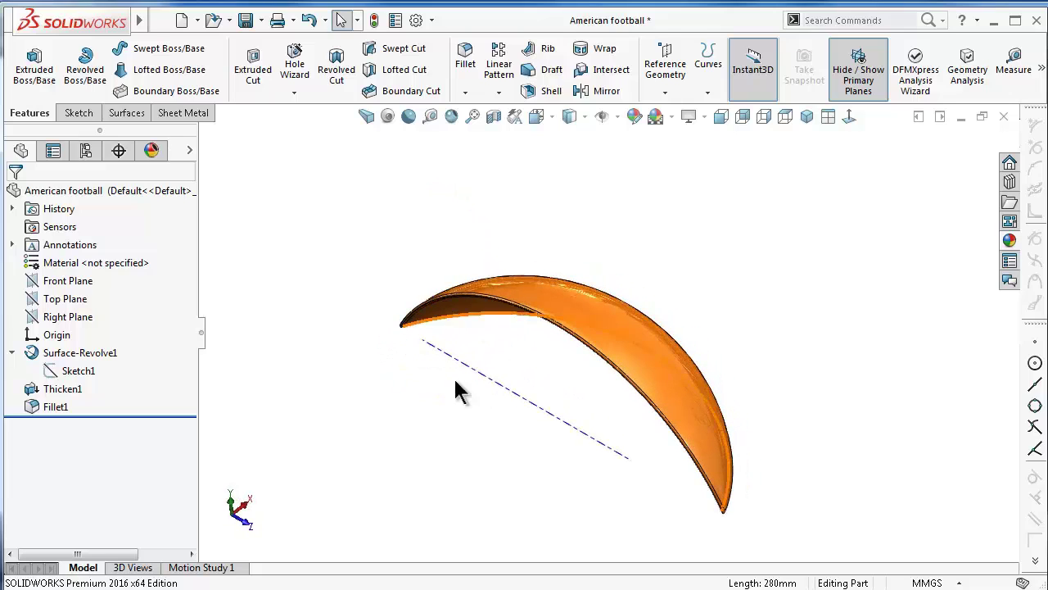
middle_click_drag(454, 376, 434, 395)
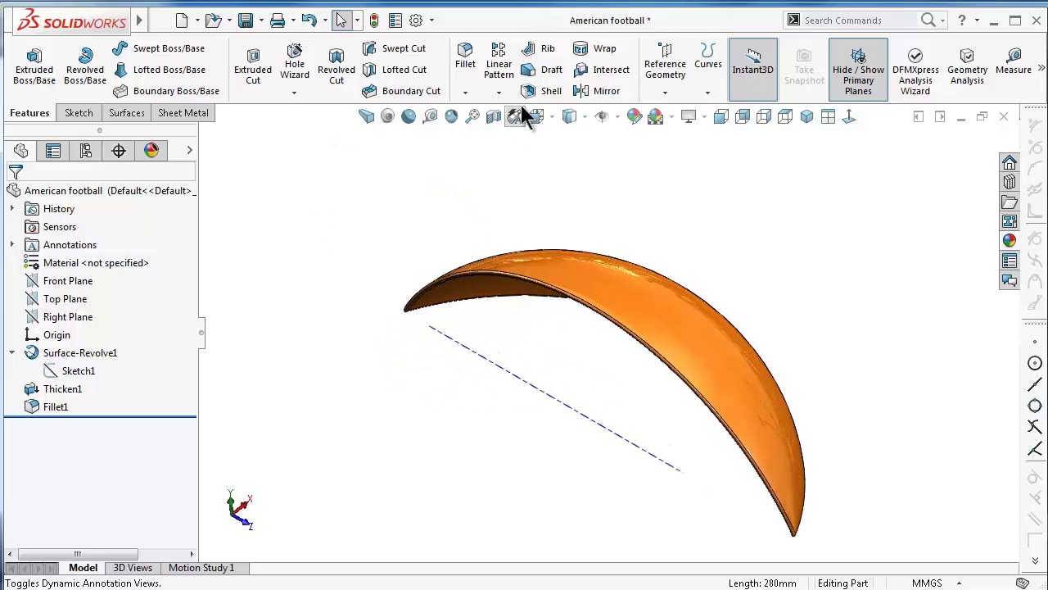
Circular-pattern the Fillet1 body 4 times over 360° around the temporary axis
left_click(498, 91)
left_click(524, 131)
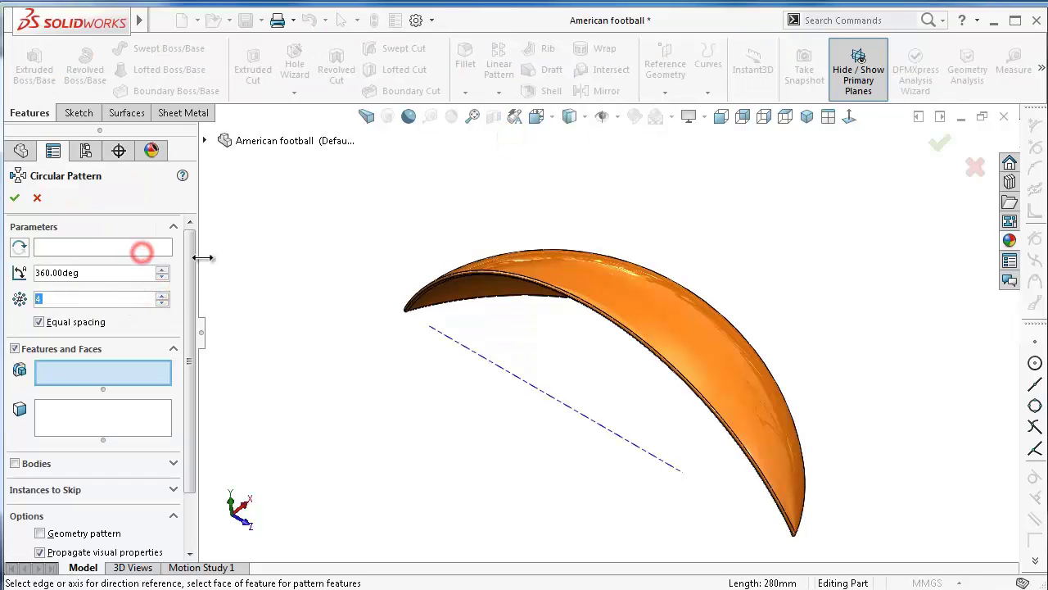
left_click(160, 243)
left_click(508, 380)
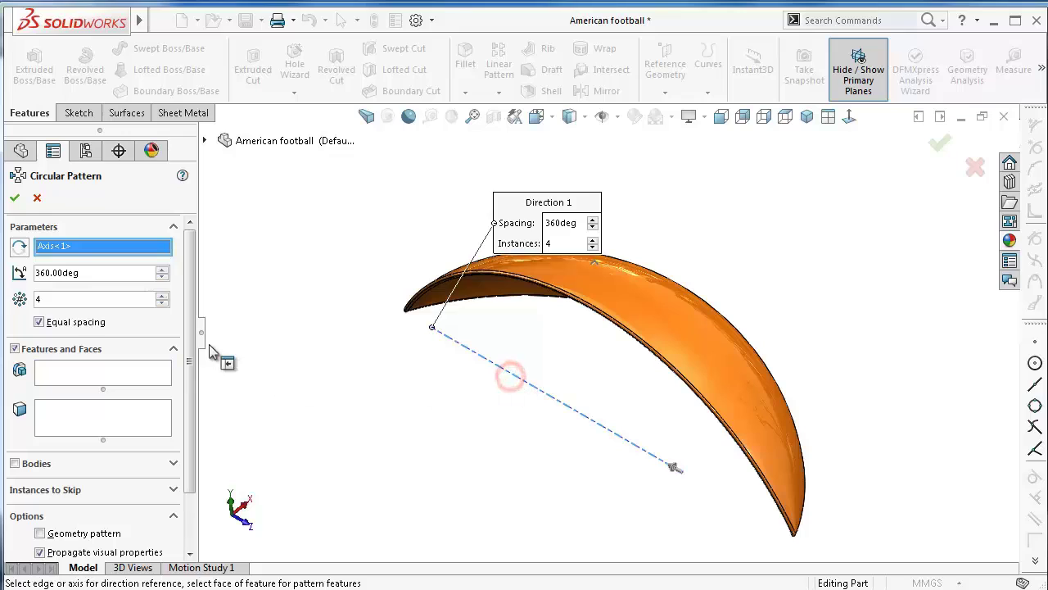
left_click_drag(194, 336, 200, 420)
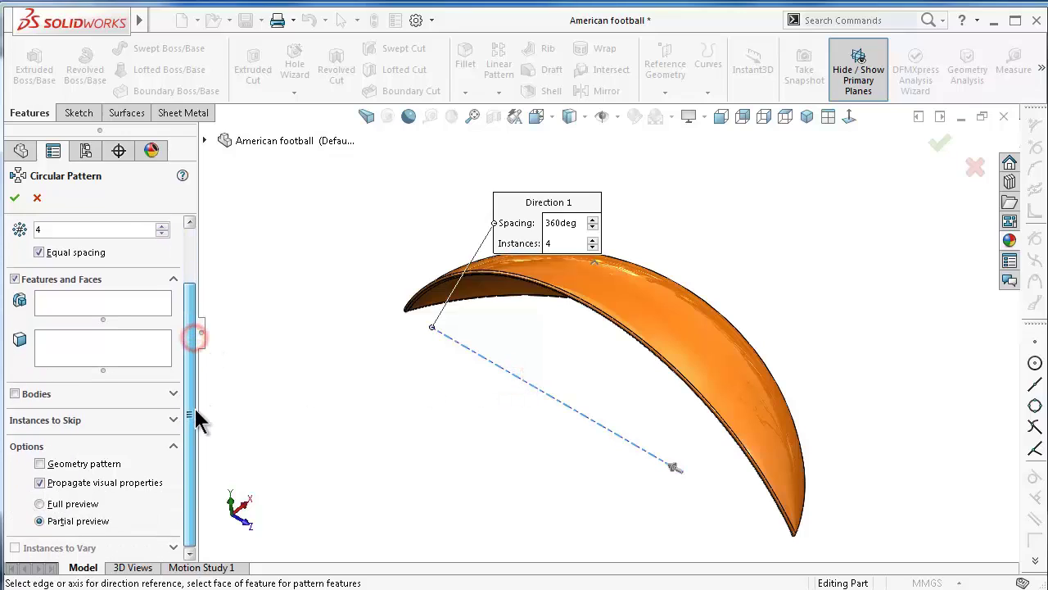
left_click(15, 394)
left_click(651, 292)
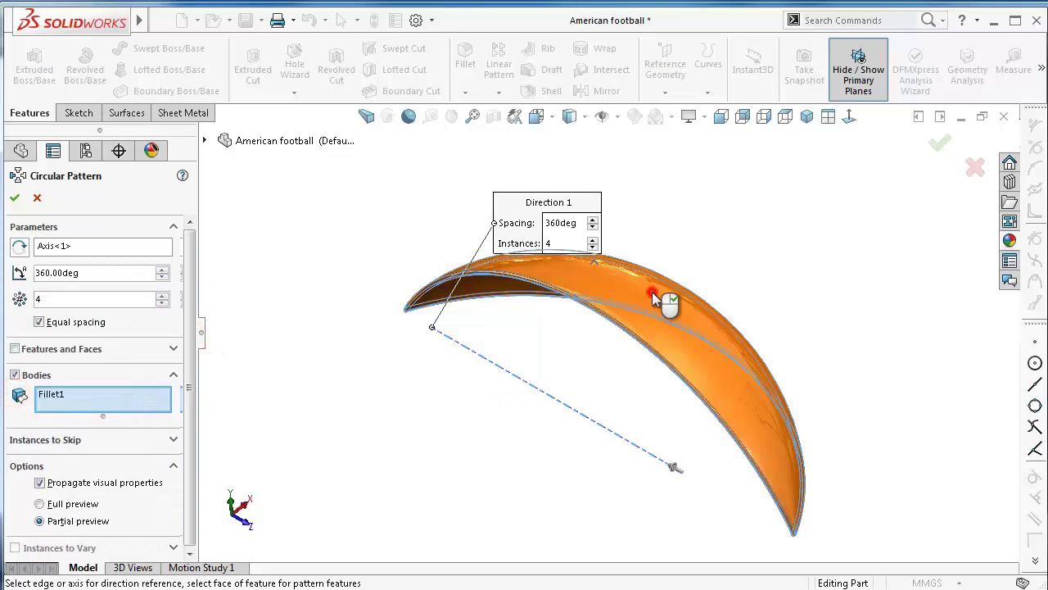
right_click(648, 322)
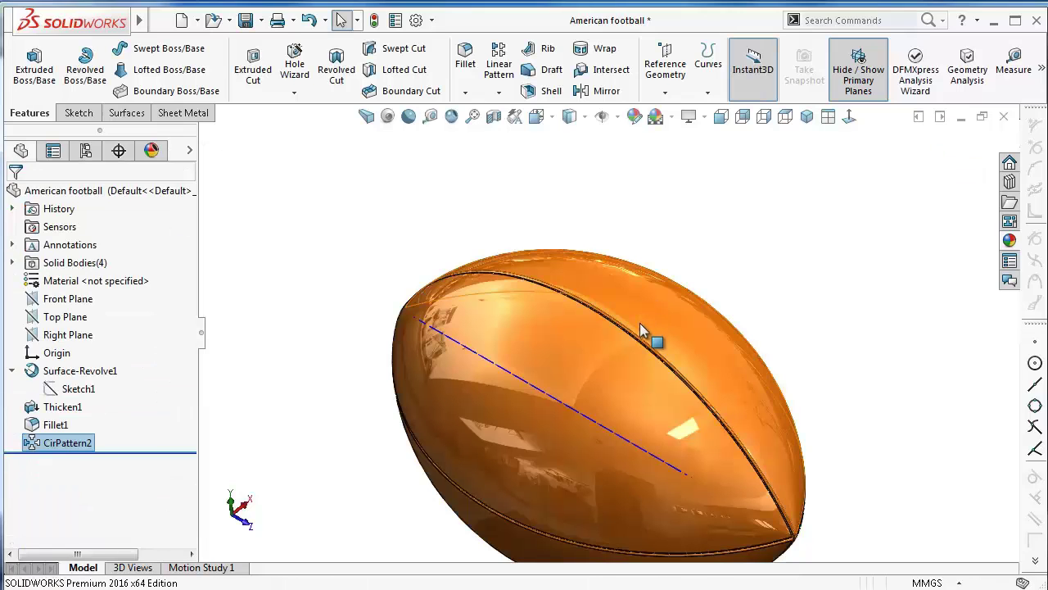
Expand Solid Bodies(4) and highlight each CirPattern2 body in turn
left_click(11, 262)
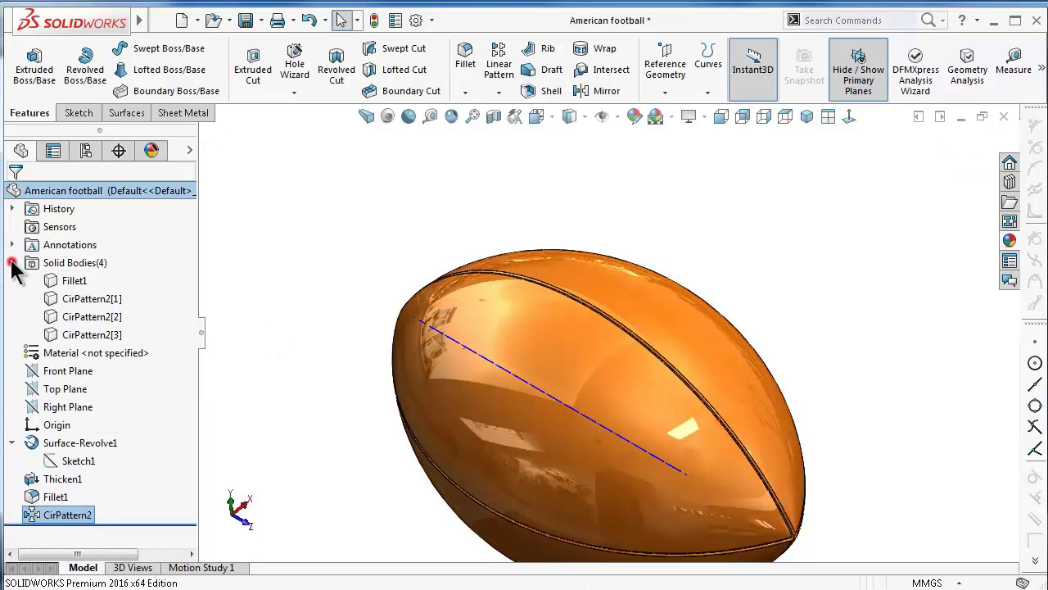
left_click(81, 299)
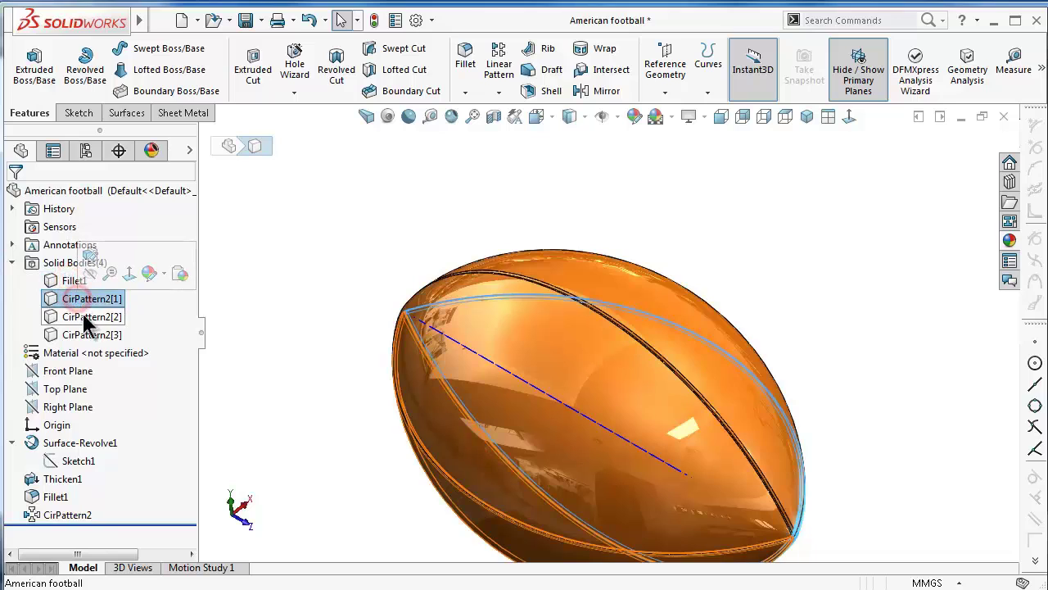
mouse_move(316, 323)
middle_mouse_down()
mouse_move(234, 214)
mouse_move(178, 264)
middle_mouse_up()
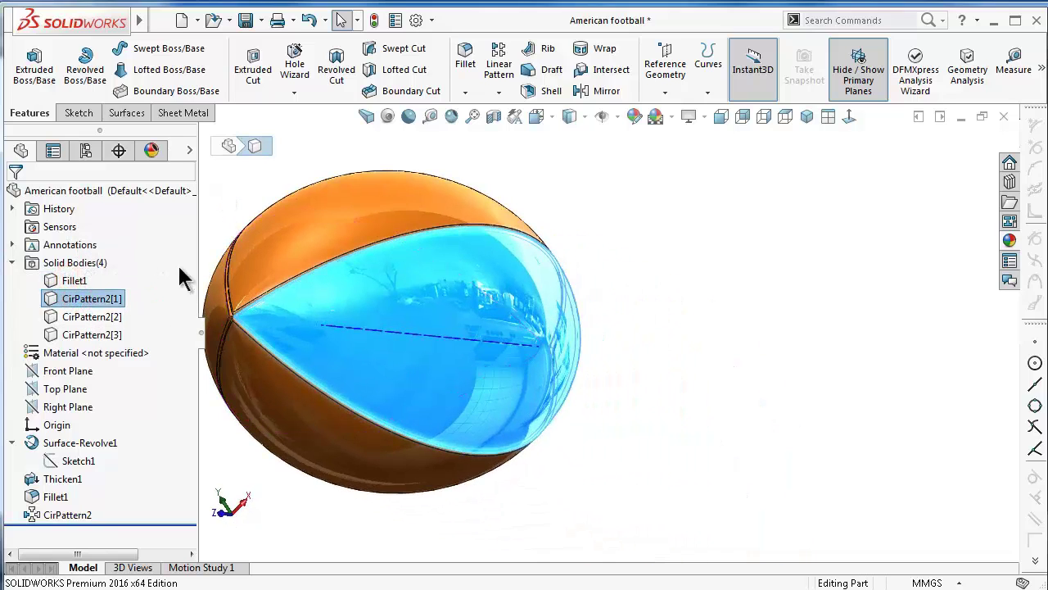
left_click(115, 316)
left_click(102, 334)
left_click(617, 357)
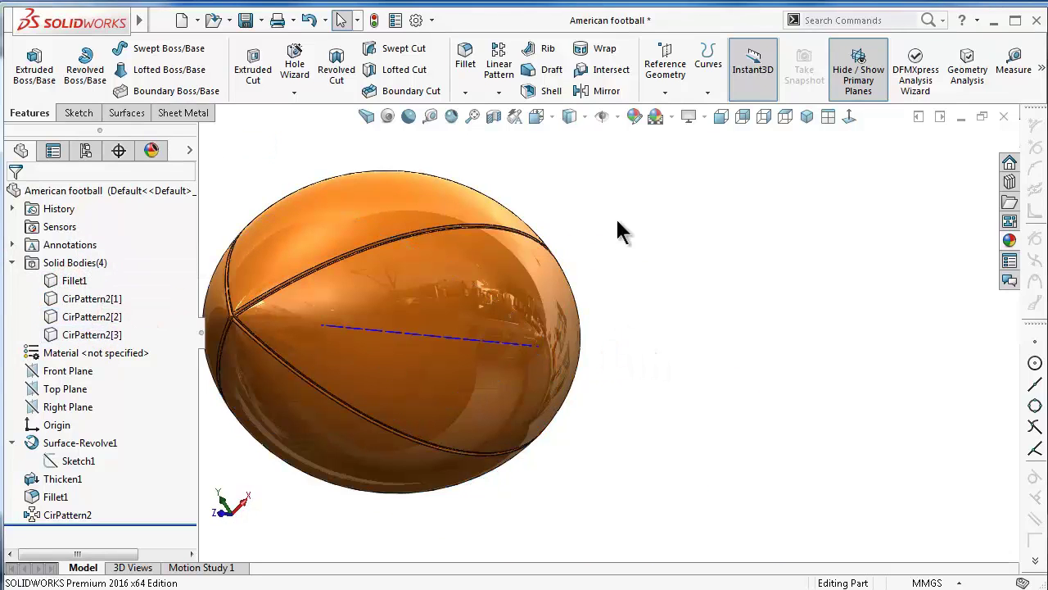
left_click(609, 121)
mouse_move(740, 214)
middle_mouse_down()
mouse_move(587, 303)
mouse_move(487, 300)
mouse_move(386, 276)
mouse_move(414, 278)
mouse_move(566, 398)
mouse_move(833, 491)
mouse_move(720, 442)
middle_mouse_up()
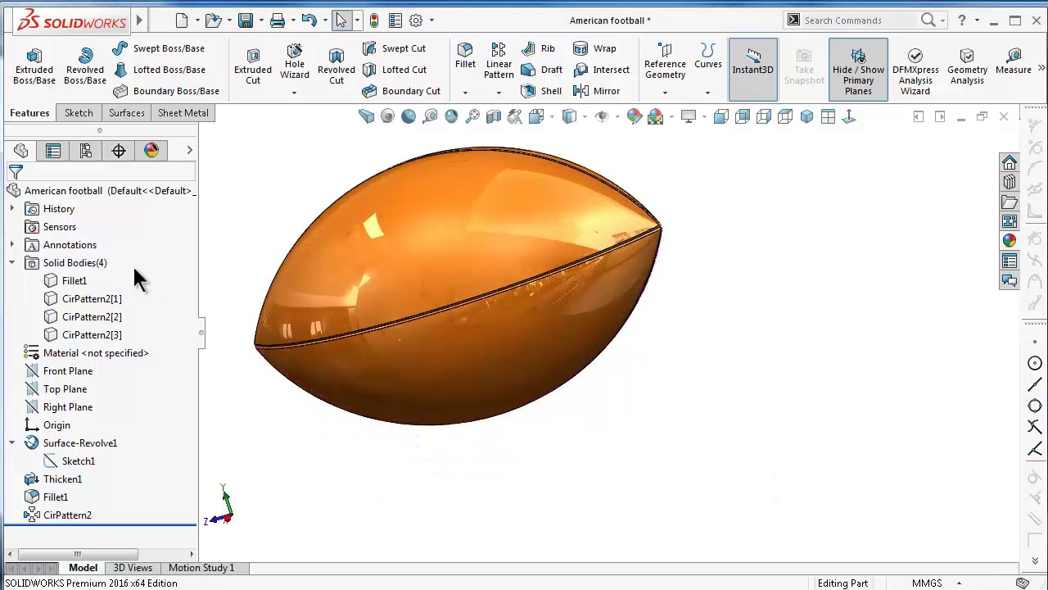
Highlight the Fillet1 body and orbit the football to inspect it
left_click(69, 280)
mouse_move(529, 281)
middle_mouse_down()
mouse_move(619, 169)
mouse_move(421, 286)
mouse_move(431, 363)
middle_mouse_up()
scroll(428, 353, "down", 2)
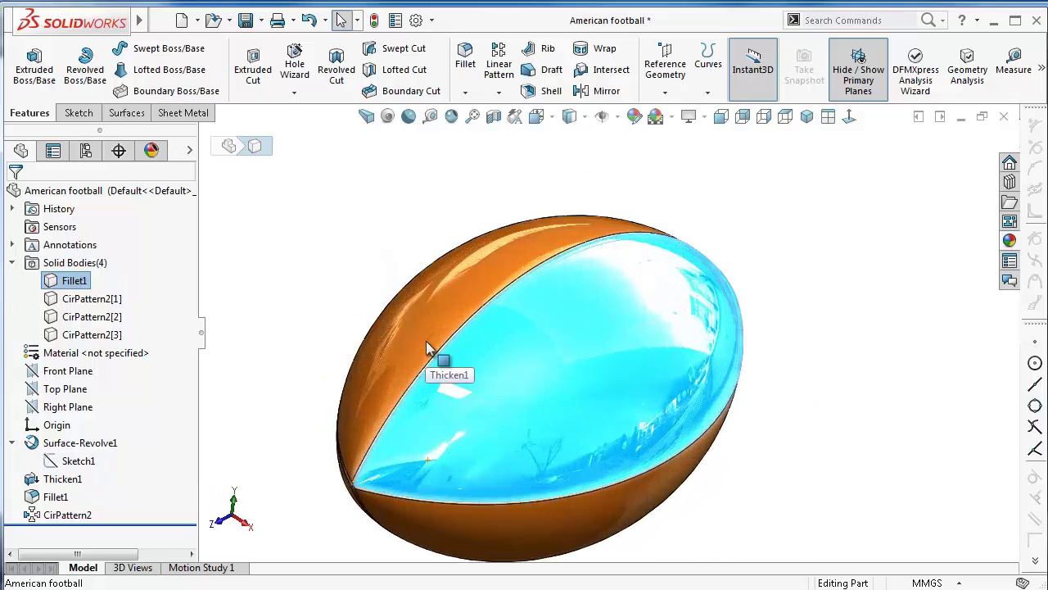
left_click(842, 398)
mouse_move(842, 398)
middle_mouse_down()
mouse_move(844, 380)
mouse_move(819, 430)
mouse_move(710, 320)
mouse_move(753, 243)
mouse_move(740, 274)
middle_mouse_up()
Display the football Shaded without edges and turn on Ambient Occlusion
left_click(570, 116)
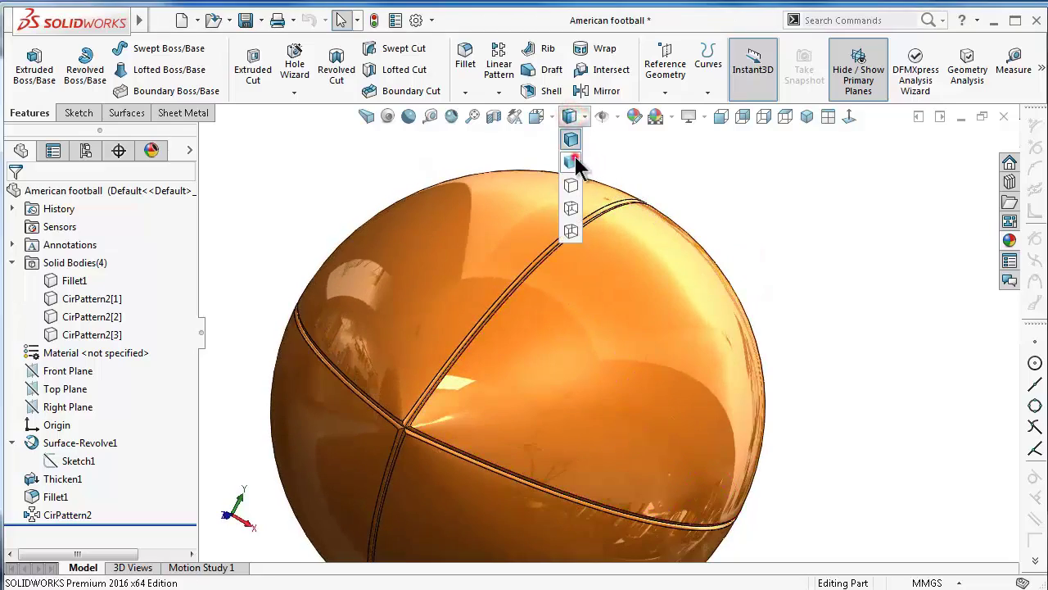
left_click(571, 161)
mouse_move(573, 154)
middle_mouse_down()
mouse_move(666, 281)
mouse_move(616, 295)
mouse_move(533, 286)
mouse_move(466, 299)
mouse_move(494, 302)
mouse_move(494, 271)
mouse_move(411, 156)
middle_mouse_up()
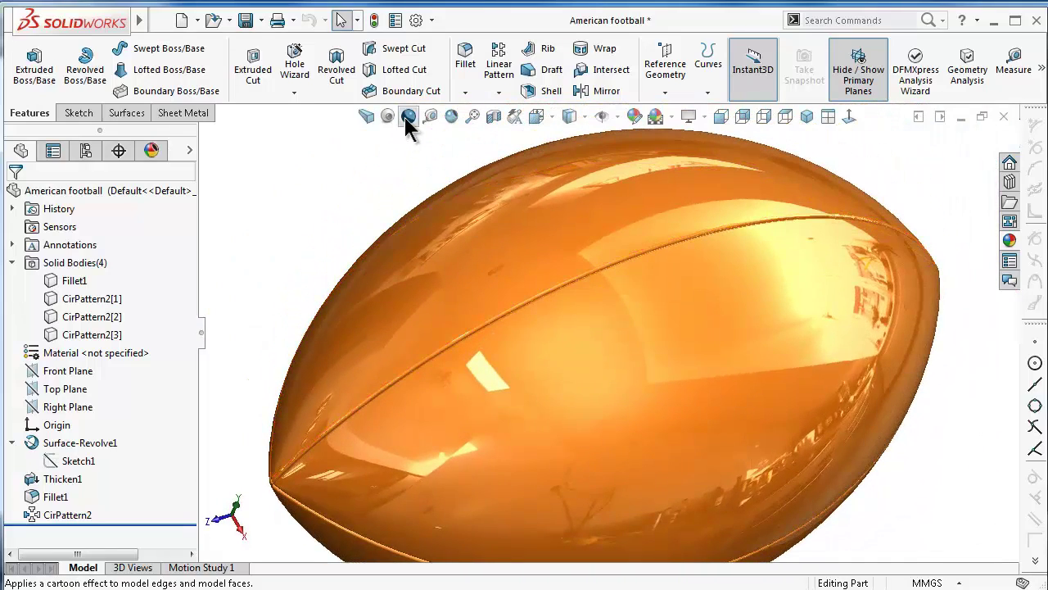
left_click(389, 116)
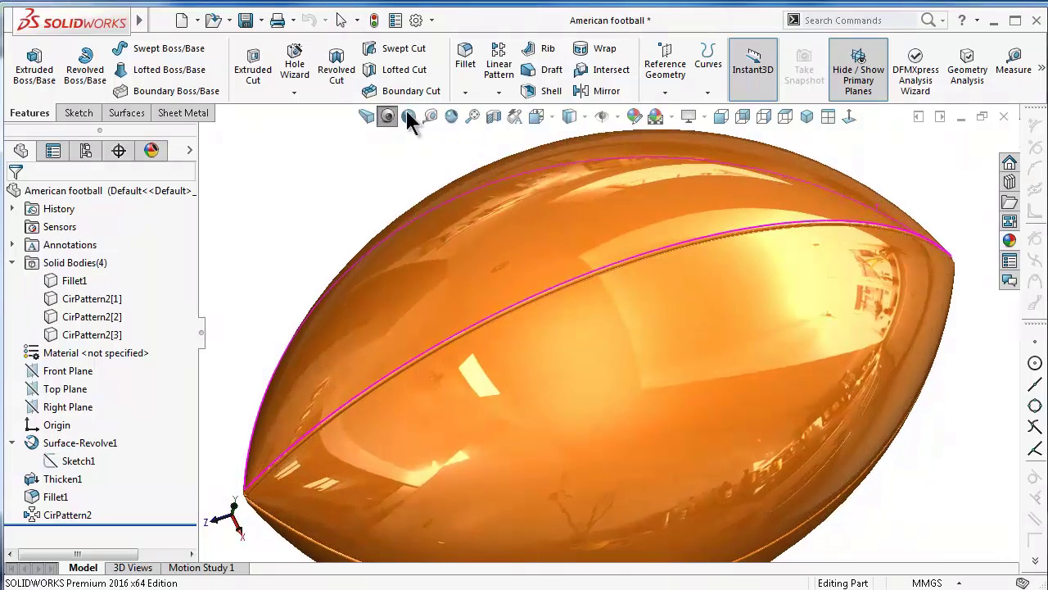
Try Cartoon shading while rotating the football, then turn Cartoon back off
left_click(407, 115)
left_click(408, 115)
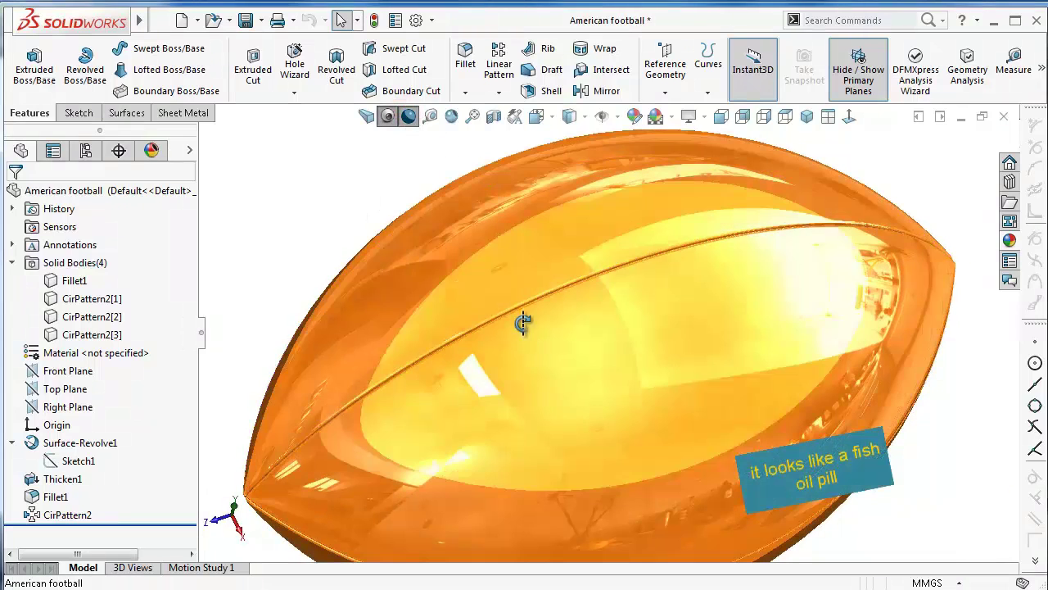
middle_click_drag(523, 322, 515, 241)
scroll(620, 382, "up", 5)
middle_click_drag(620, 382, 679, 464)
scroll(679, 464, "up", 3)
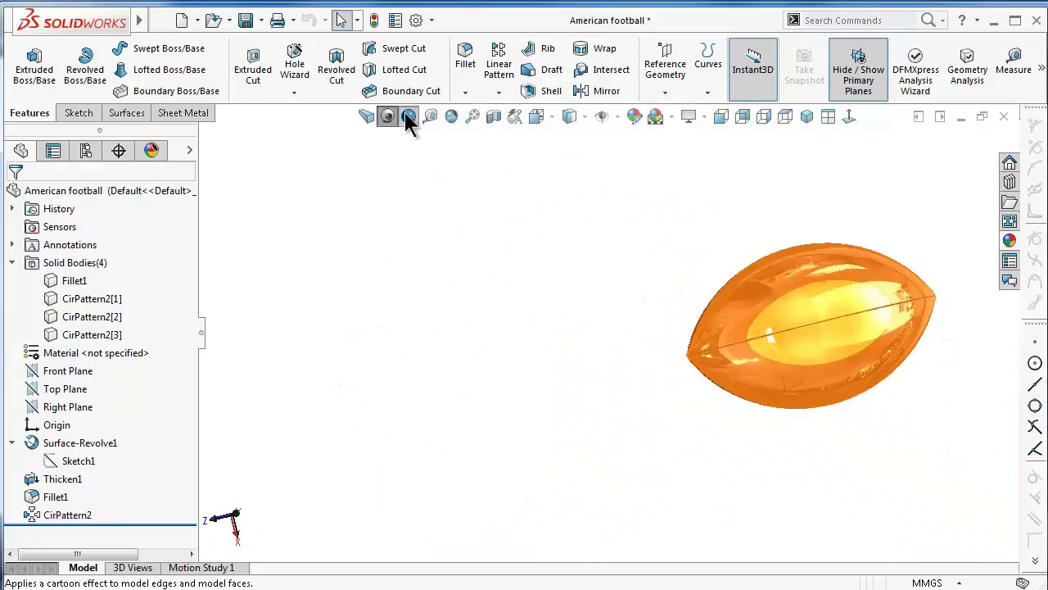
left_click(408, 116)
scroll(859, 325, "down", 3)
scroll(861, 328, "down", 2)
scroll(851, 352, "up", 1)
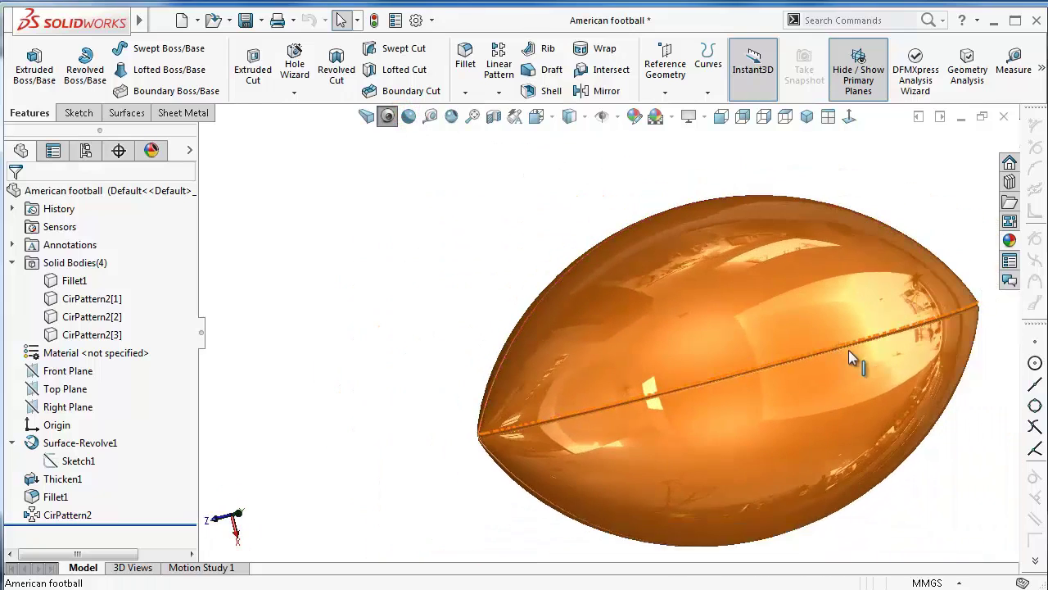
scroll(849, 350, "down", 2)
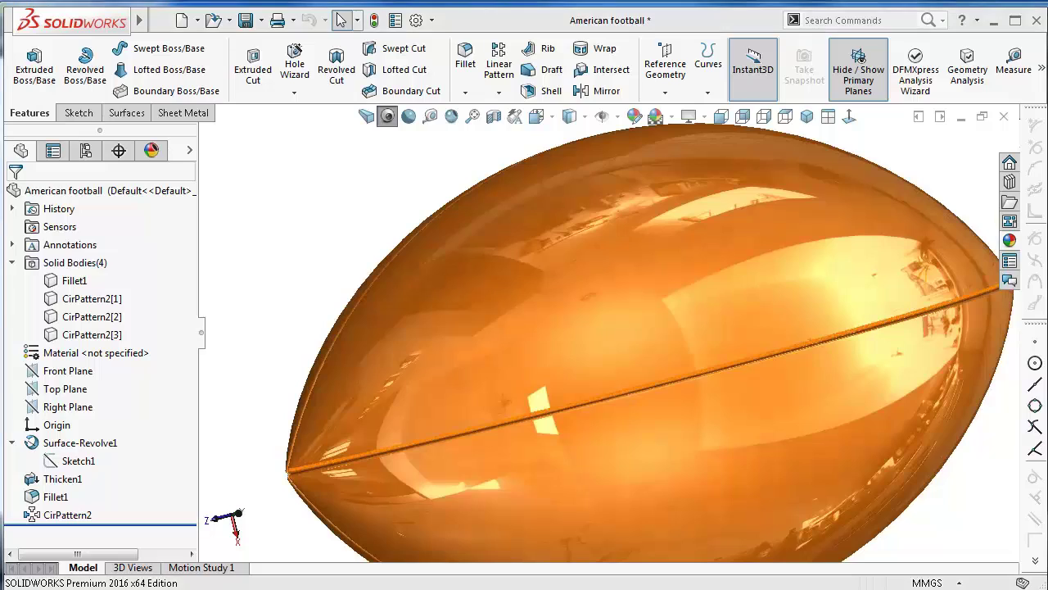
Orbit the shaded football to a diagonal pose
left_click(603, 311)
mouse_move(604, 311)
middle_mouse_down()
mouse_move(568, 227)
mouse_move(811, 425)
mouse_move(767, 304)
mouse_move(767, 369)
middle_mouse_up()
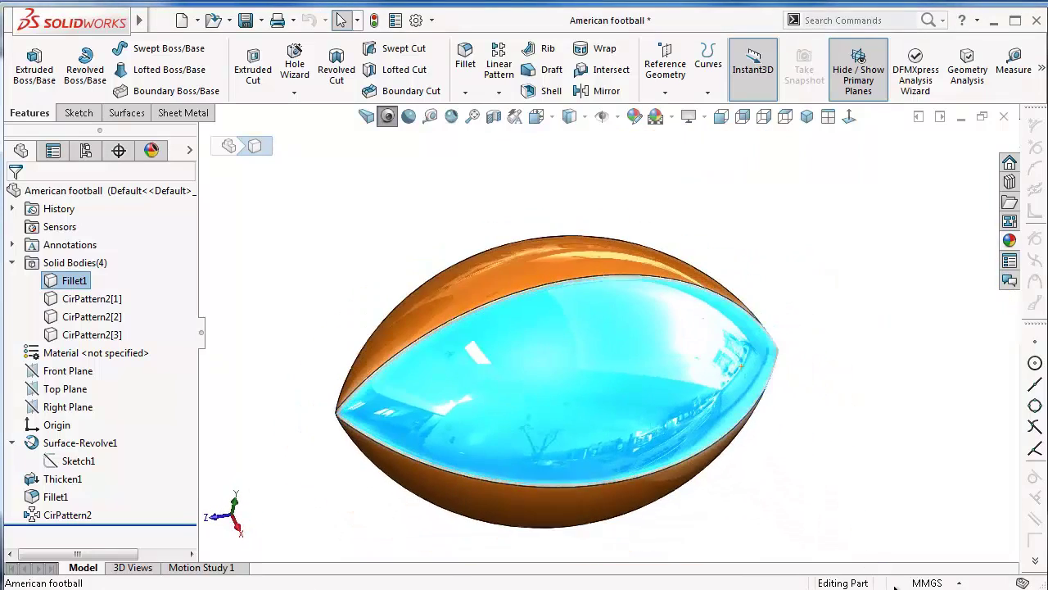
left_click(741, 457)
mouse_move(611, 337)
middle_mouse_down()
mouse_move(637, 357)
mouse_move(218, 461)
middle_mouse_up()
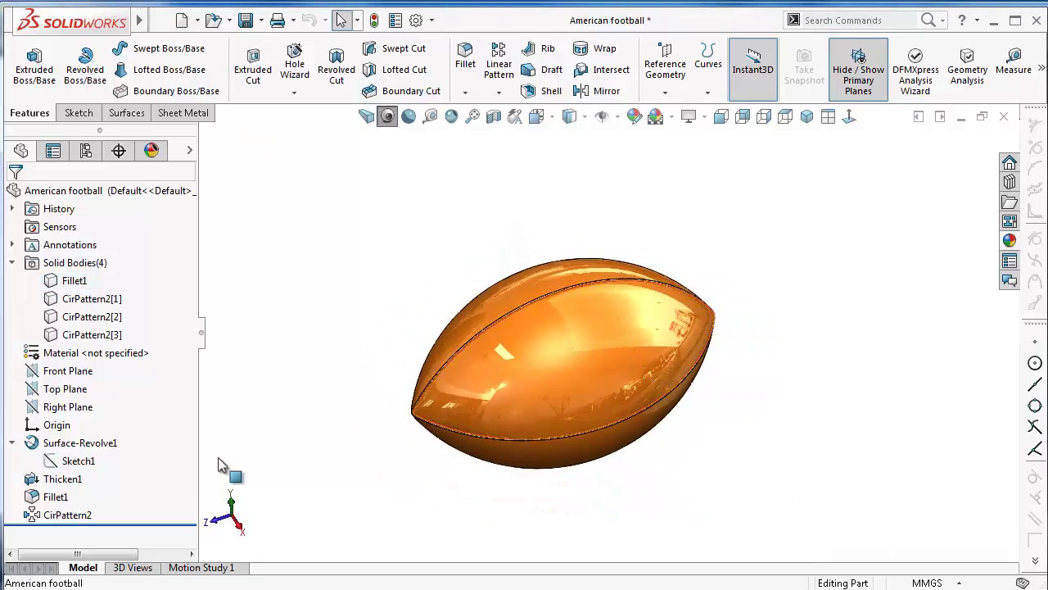
Start a new sketch on the Top Plane, viewed Normal To
left_click(43, 388)
left_click(48, 362)
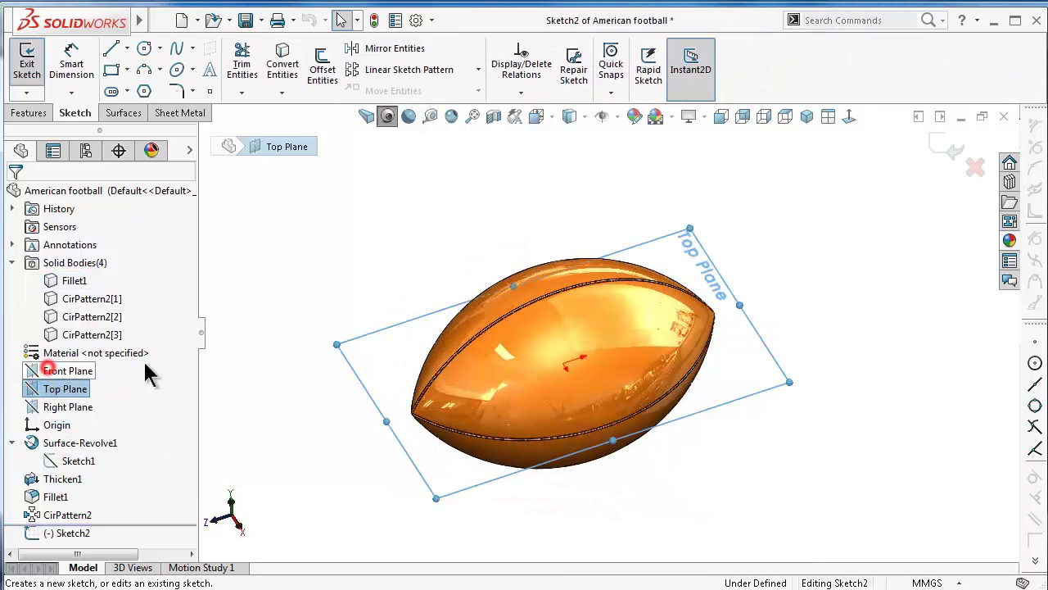
left_click(849, 120)
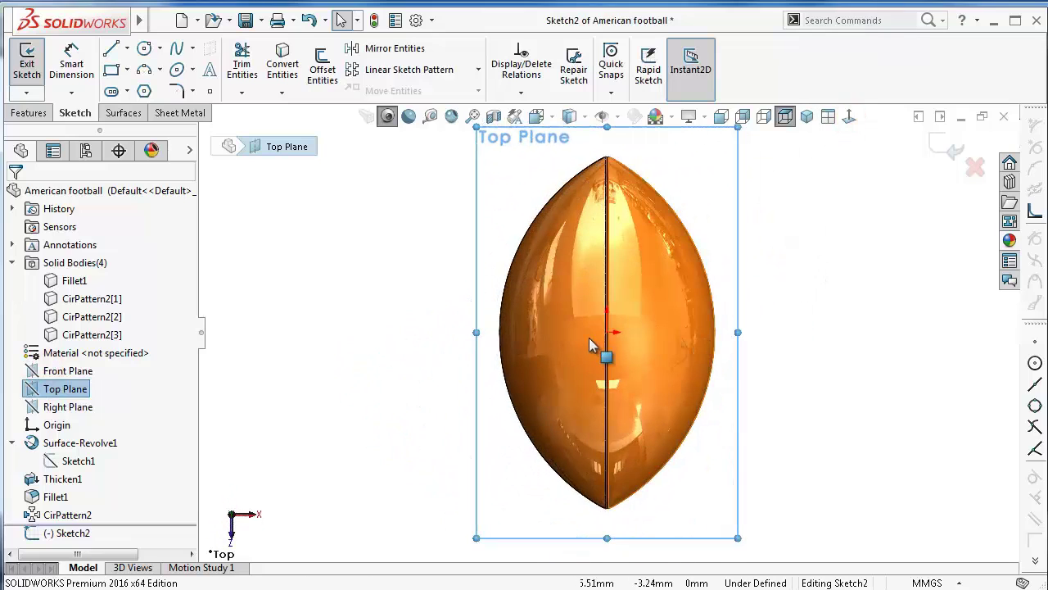
scroll(589, 344, "down", 3)
scroll(626, 339, "down", 2)
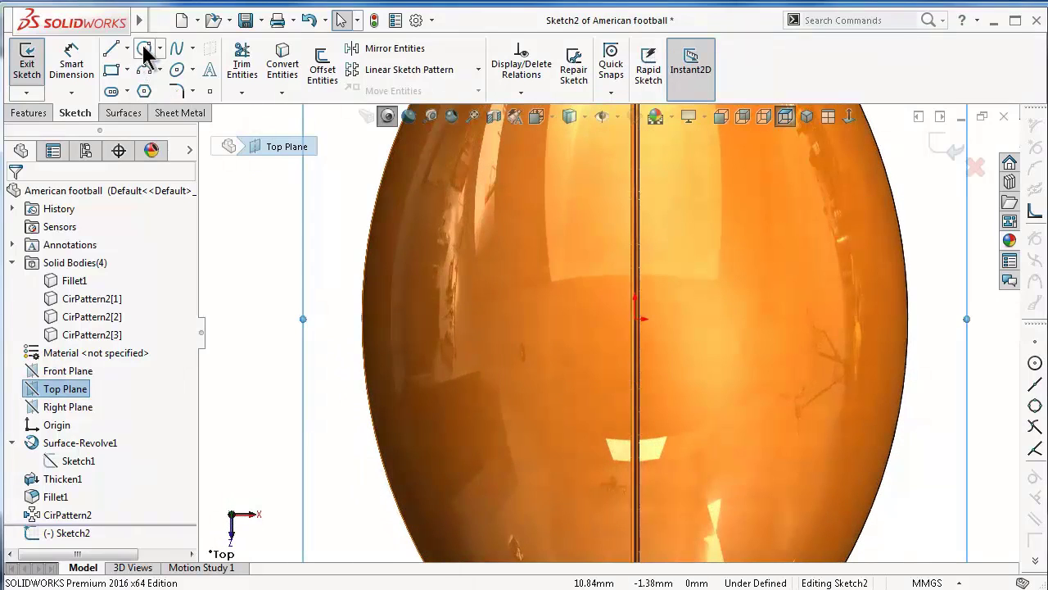
Draw two small circles on either side of the centreline
left_click(144, 48)
left_click(676, 318)
left_click(677, 307)
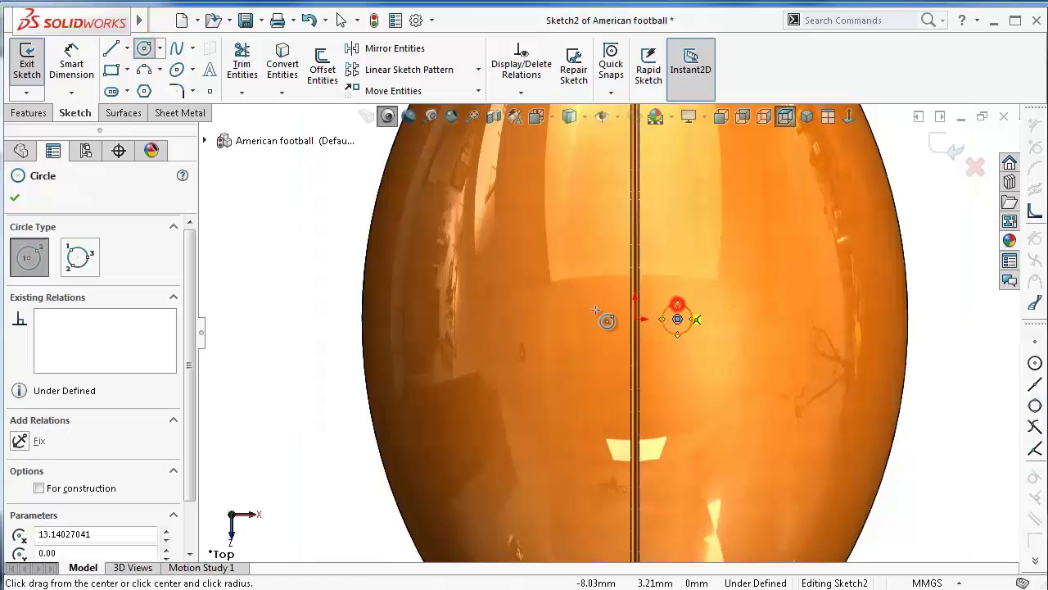
left_click(593, 318)
left_click(580, 303)
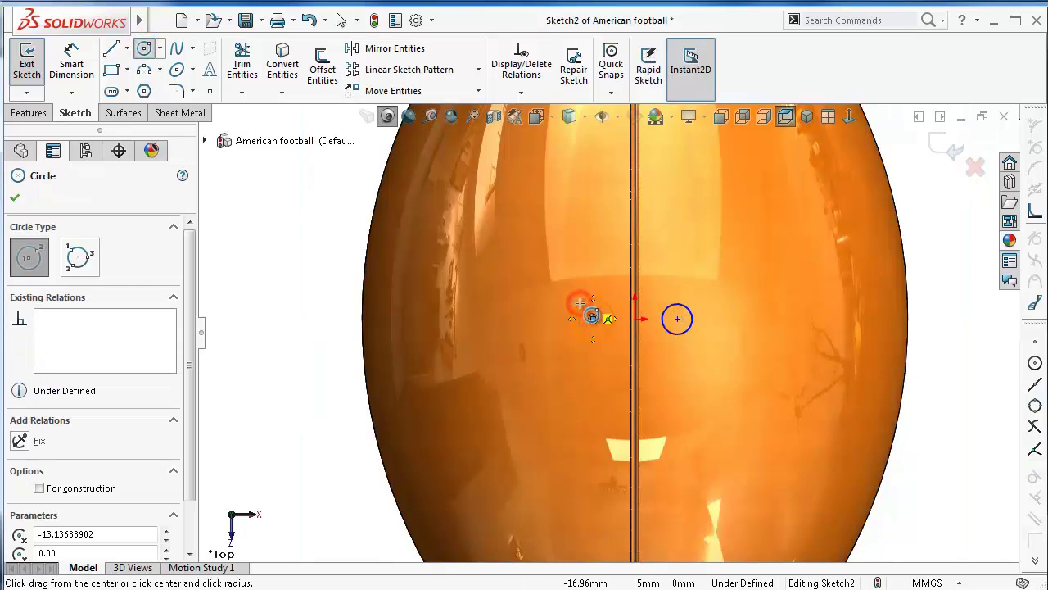
key("Escape")
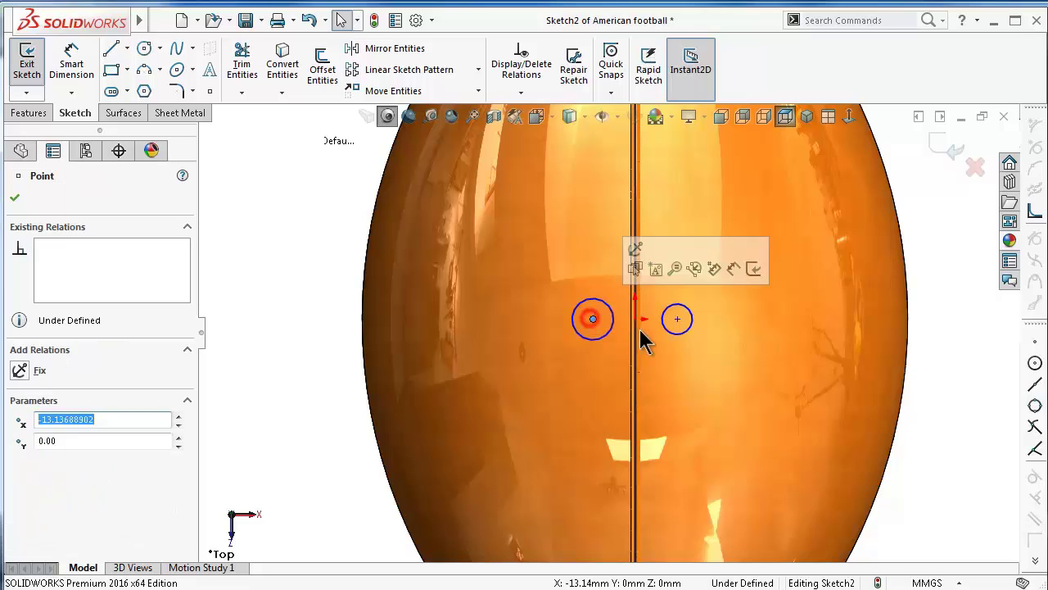
Make the left circle's centre Horizontal with the origin
left_click(593, 319)
key("Escape")
left_click(678, 319)
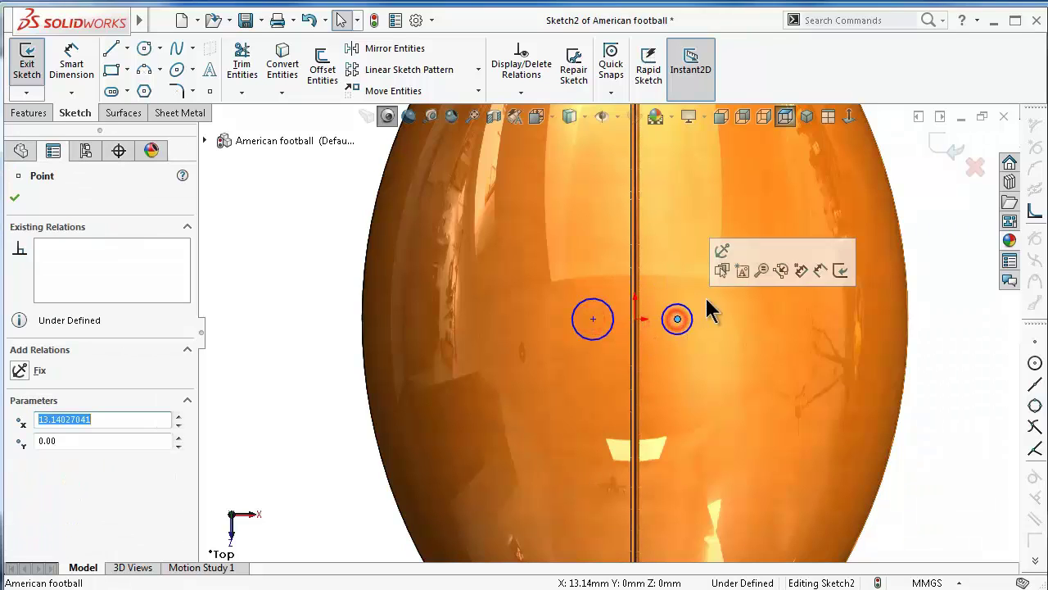
key("Escape")
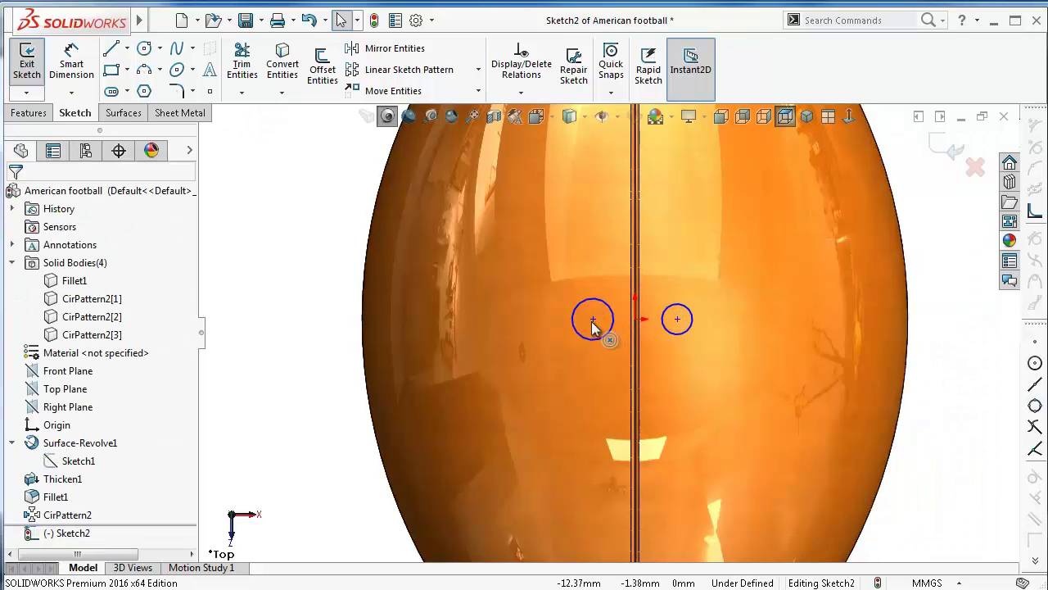
left_click(593, 319)
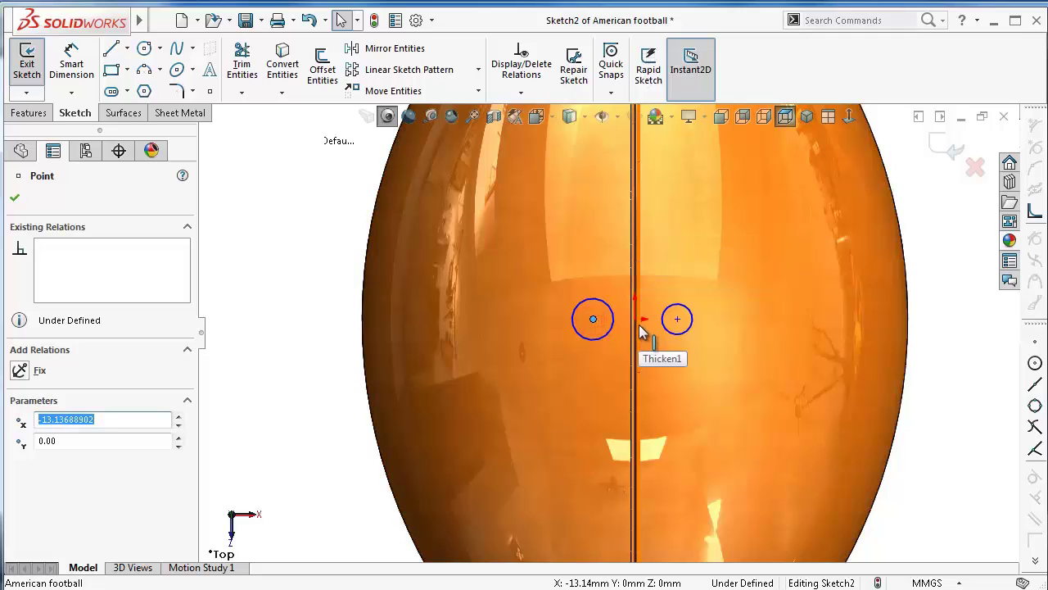
left_click(635, 323, "ctrl")
left_click(679, 253)
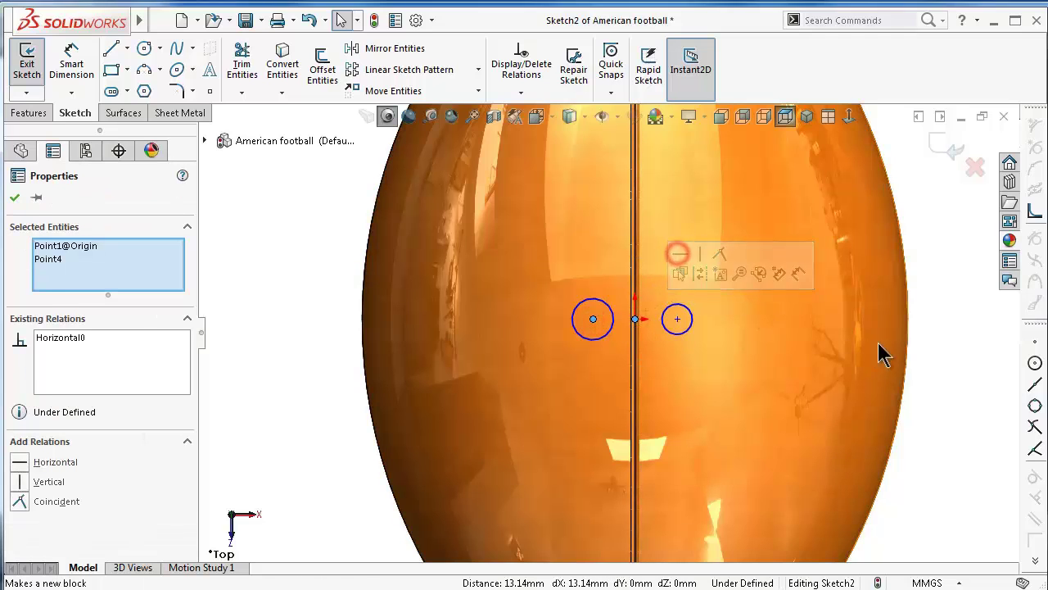
left_click(921, 358)
left_click_drag(612, 318, 598, 308)
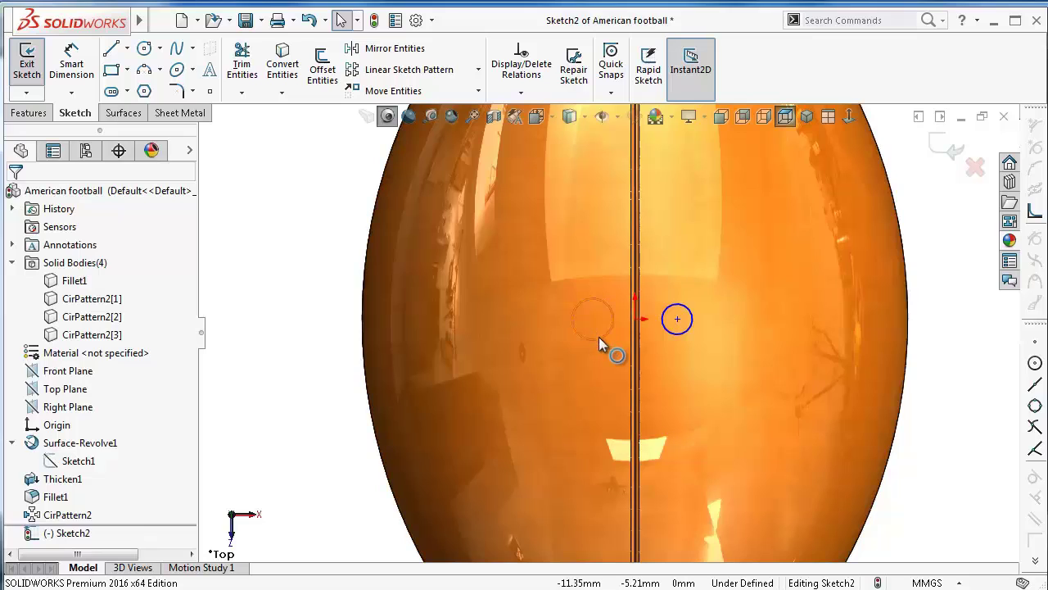
Give the two circles an Equal relation
left_click(597, 334)
left_click(672, 334, "ctrl")
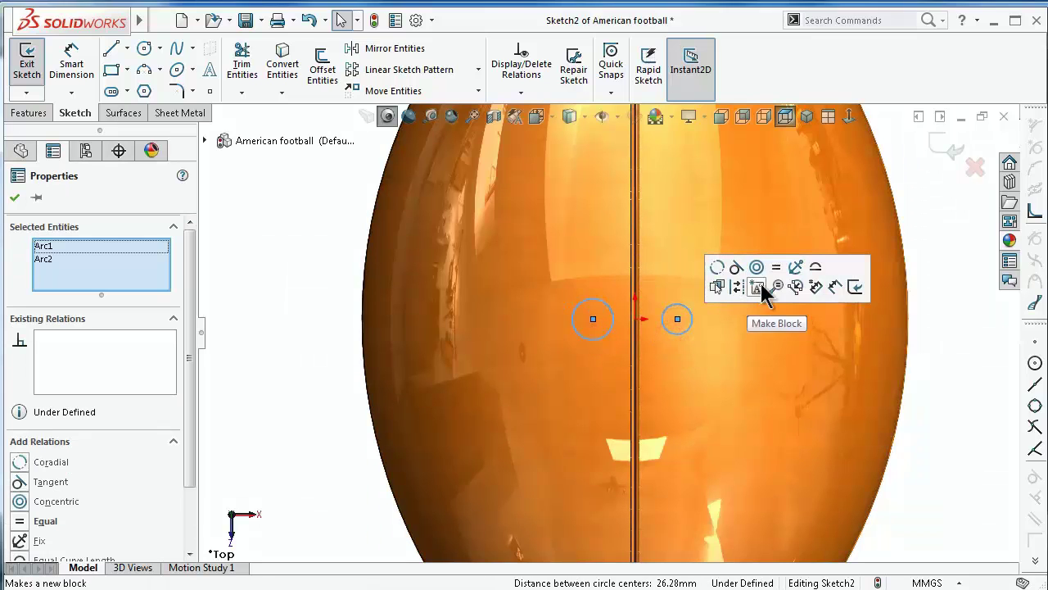
left_click(776, 267)
left_click(519, 257)
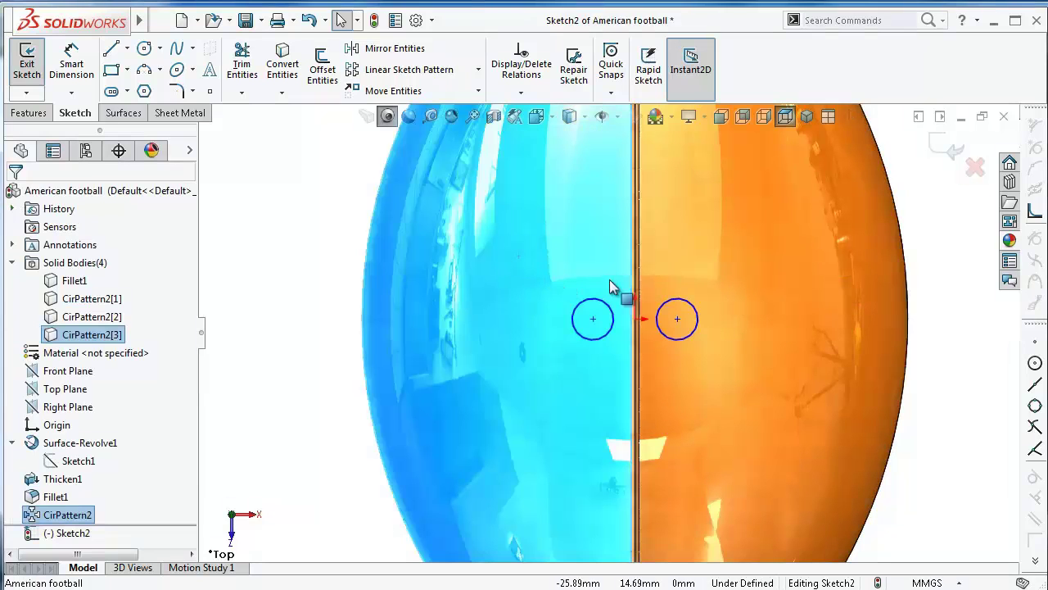
Dimension the left circle's diameter to 7.5 mm
right_click_drag(936, 320, 939, 262)
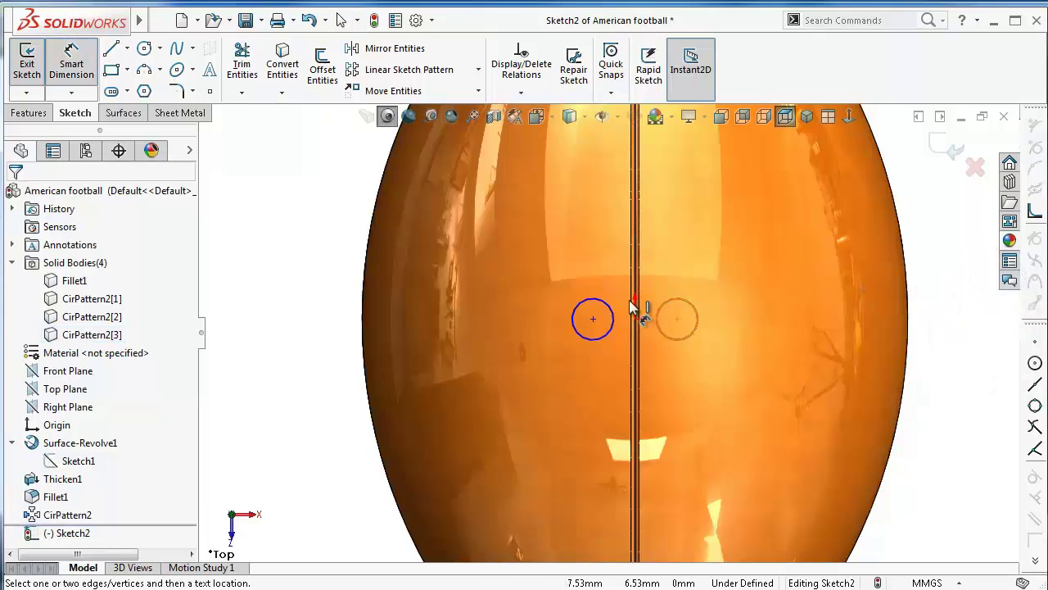
left_click(612, 324)
left_click(321, 321)
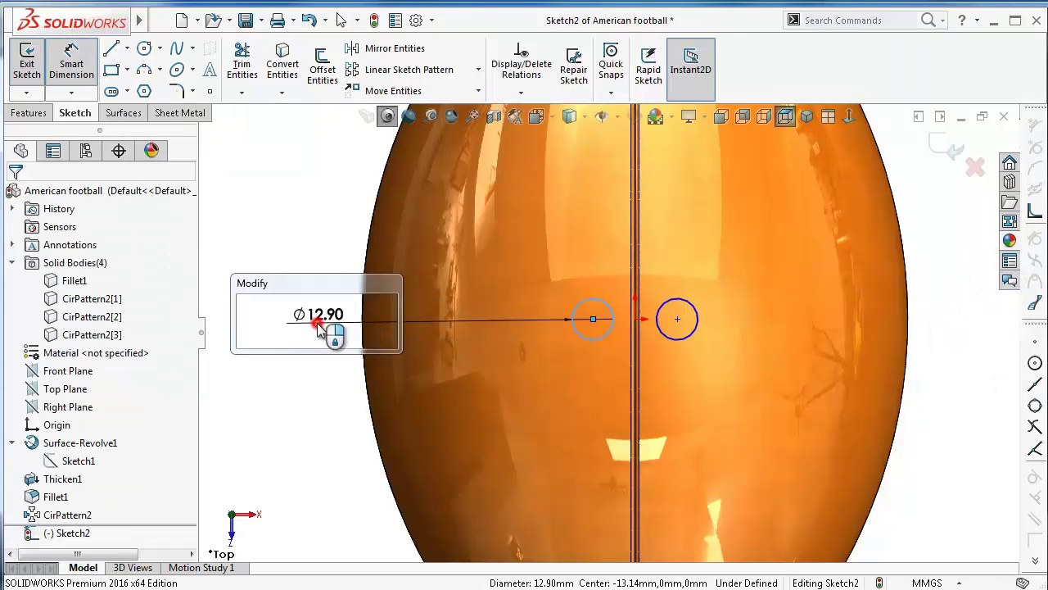
type("7.5")
key("Return")
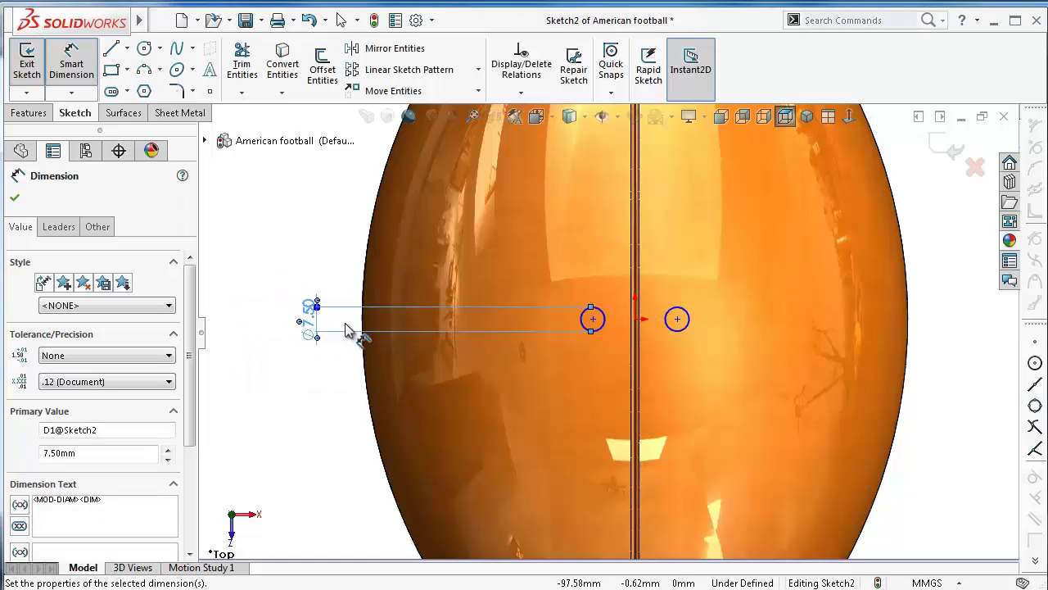
left_click(288, 218)
scroll(524, 278, "down", 4)
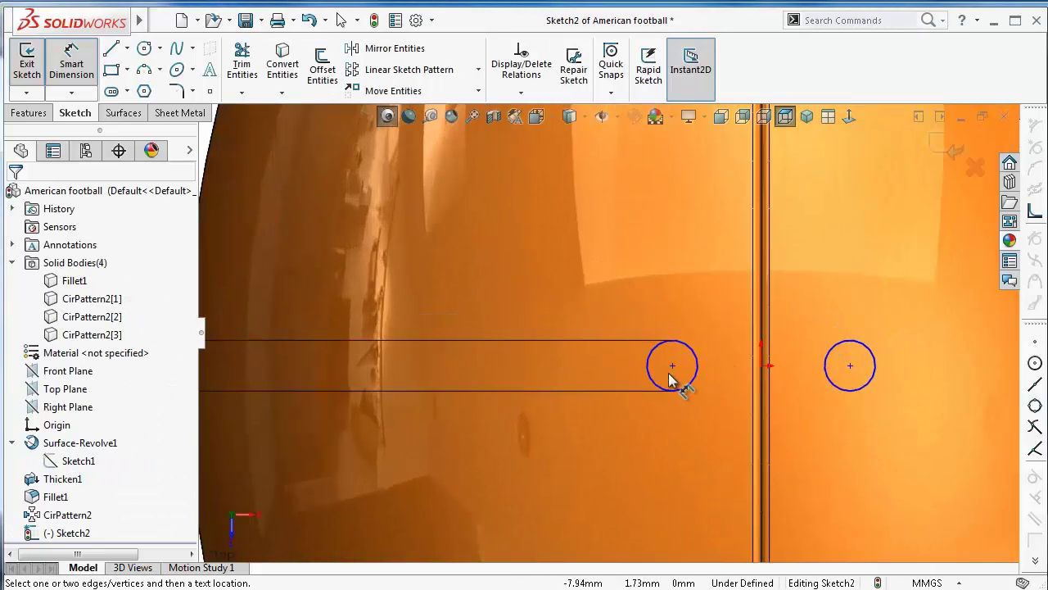
Set the distance between the two circle centres to 20 mm
left_click(850, 366)
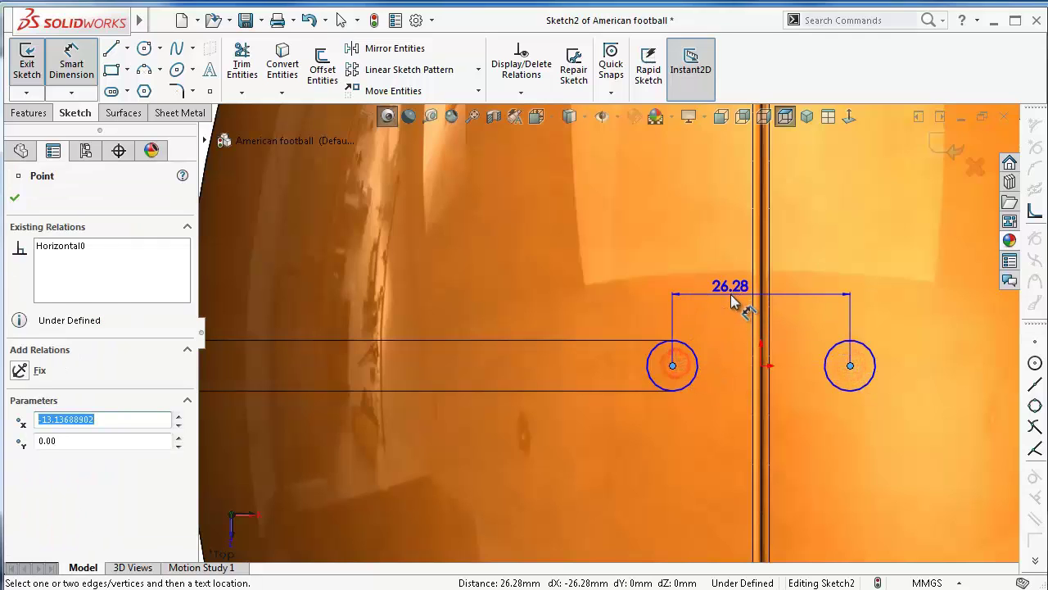
left_click(731, 294)
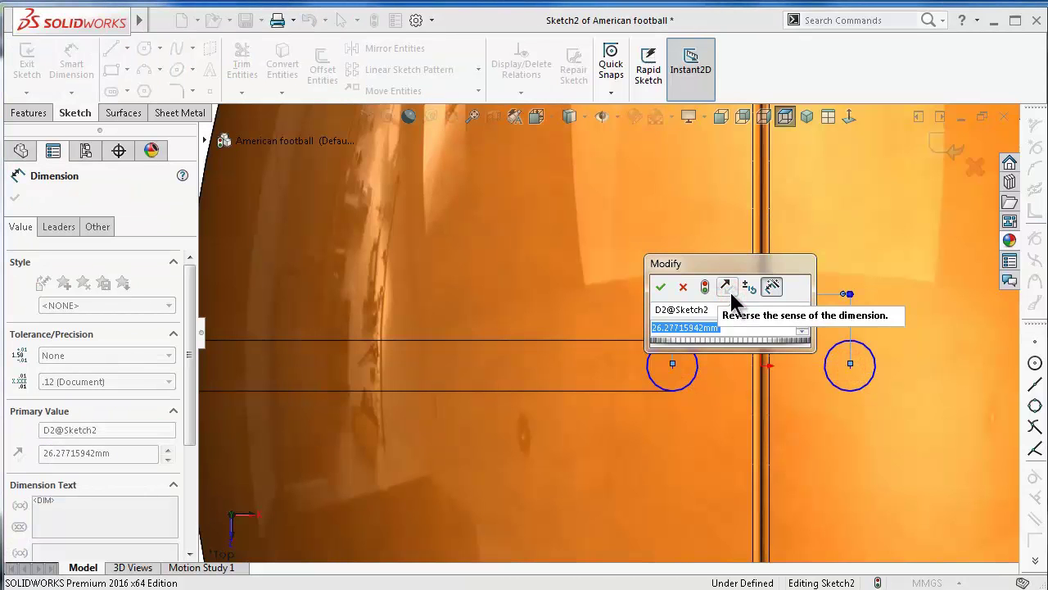
type("20")
key("Return")
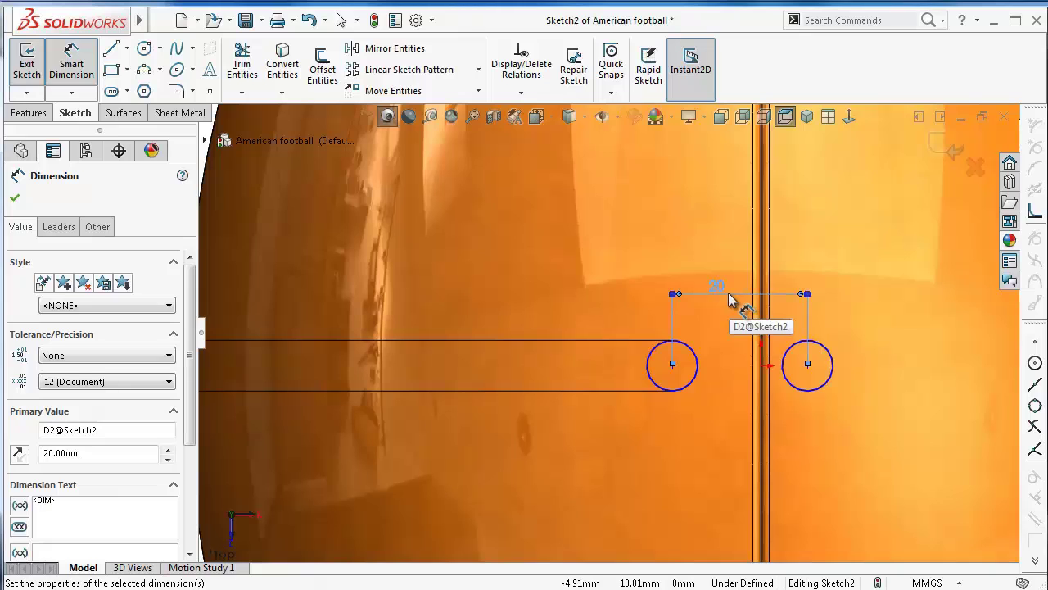
key("Escape")
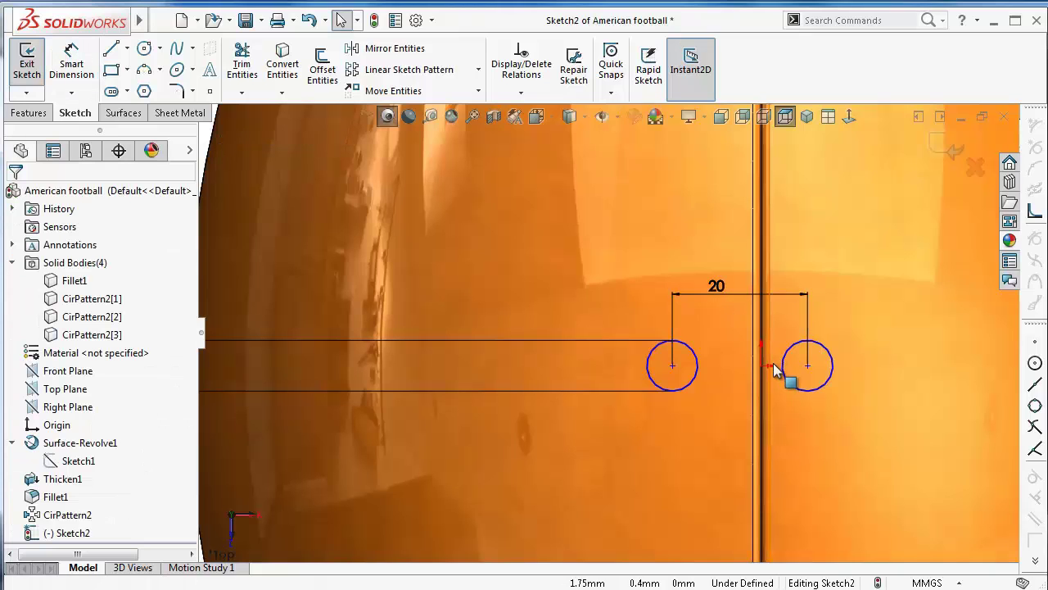
Dimension the left circle 10 mm from the origin
right_click_drag(658, 340, 643, 276)
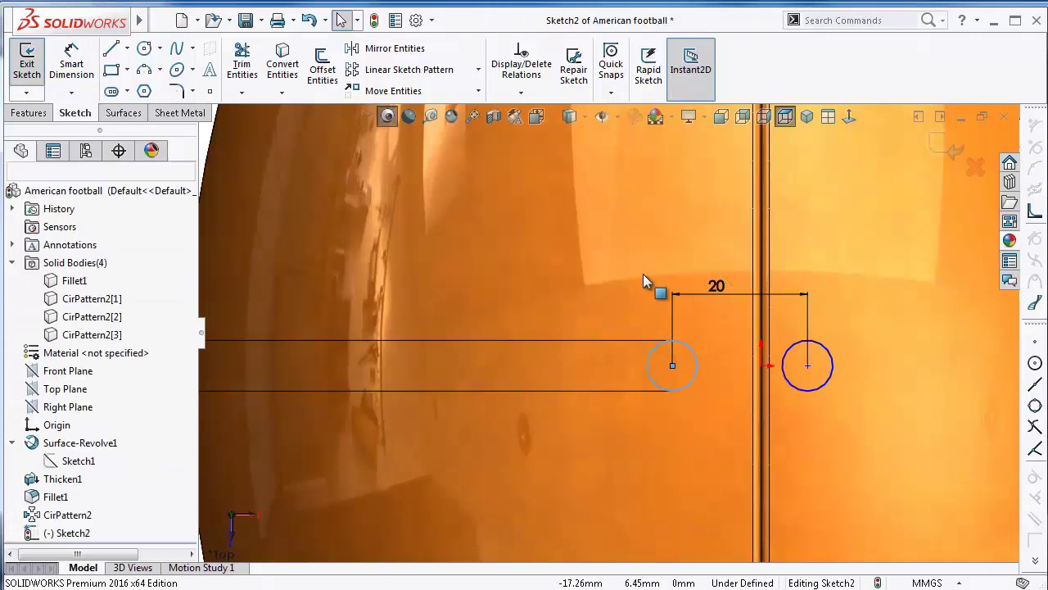
key("Escape")
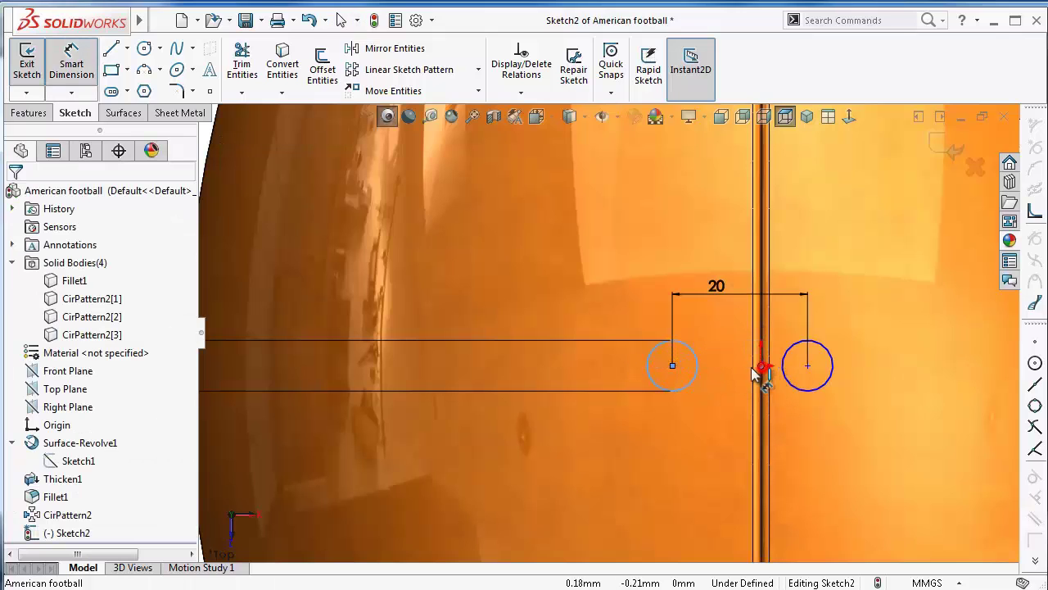
left_click(734, 389)
type("10")
key("Return")
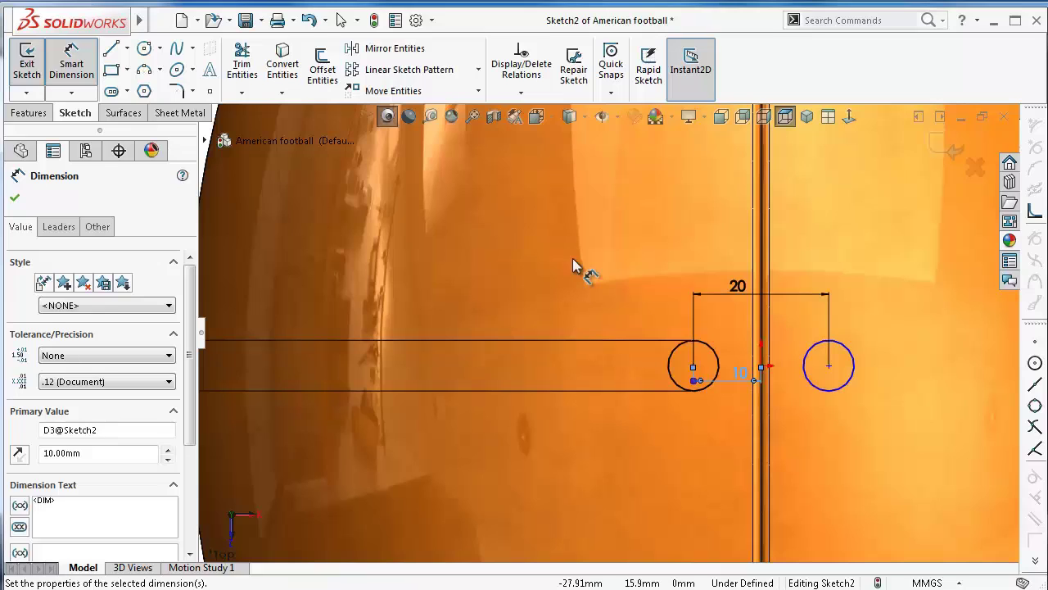
key("Escape")
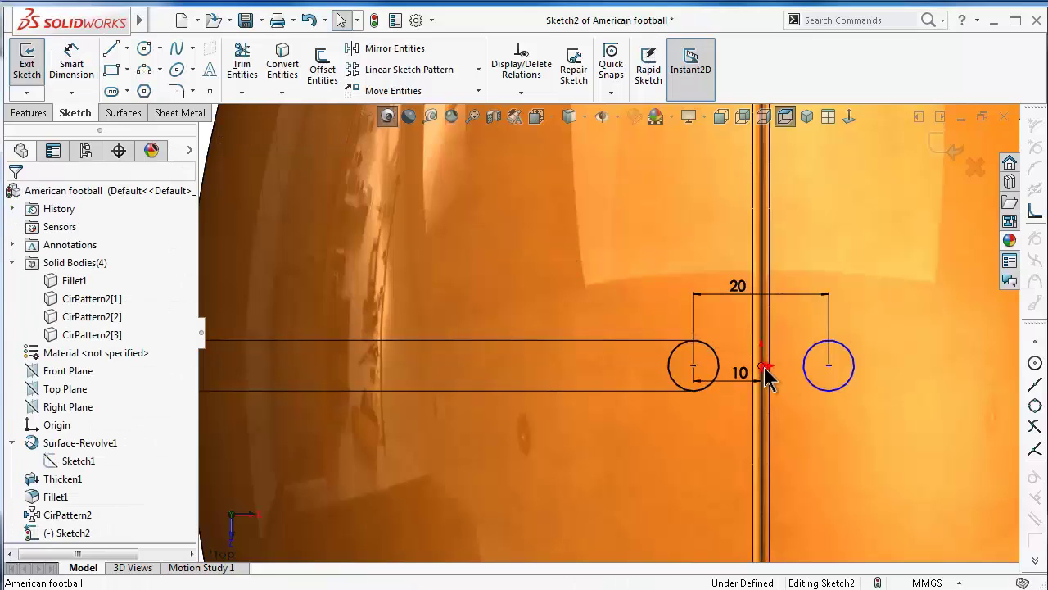
Make the right circle's centre Horizontal with the origin, fully defining the sketch
left_click(763, 368)
left_click(829, 366, "ctrl")
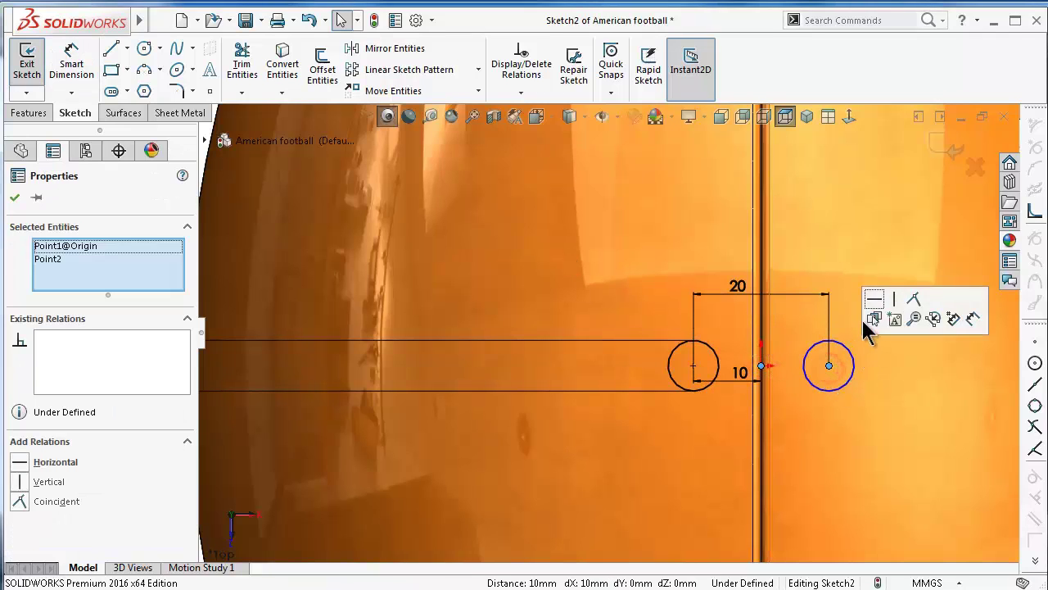
left_click(874, 319)
scroll(784, 304, "up", 3)
mouse_move(776, 313)
middle_mouse_down()
mouse_move(686, 340)
mouse_move(690, 367)
mouse_move(648, 346)
middle_mouse_up()
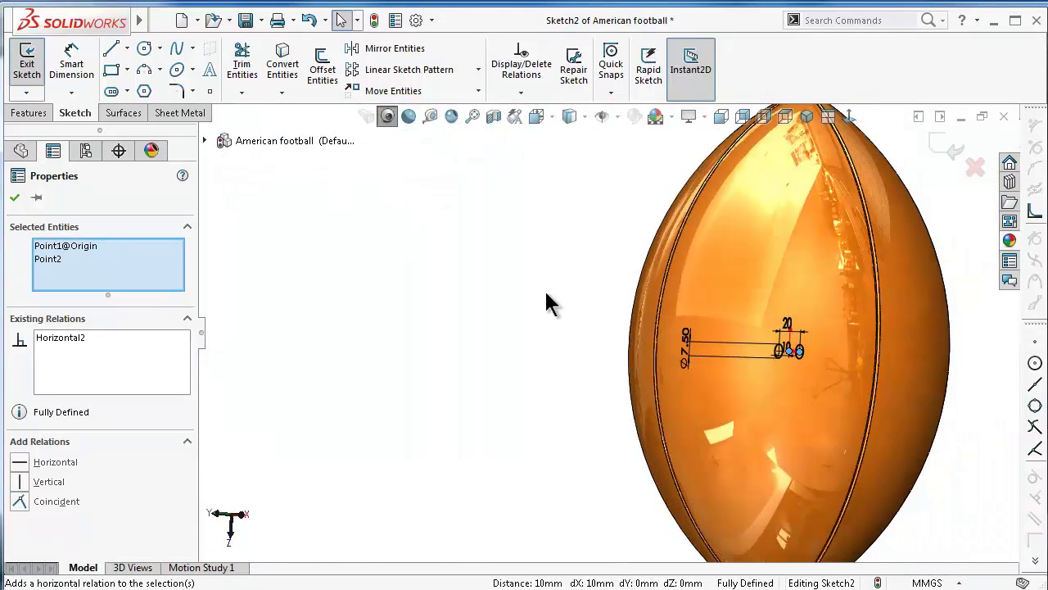
Cut the two circles Through All to create the lace holes
key("s")
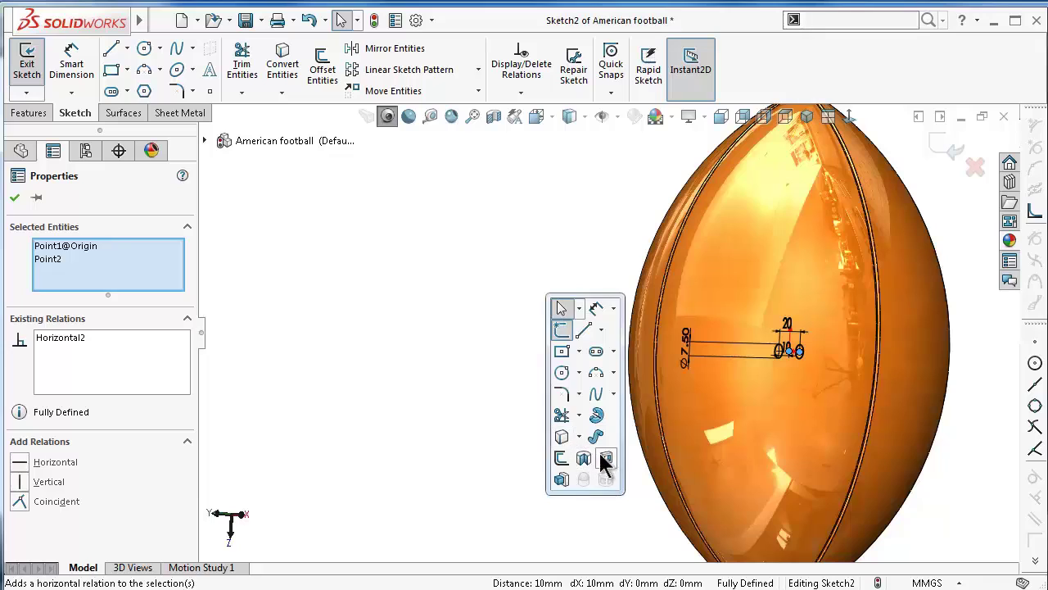
left_click(605, 461)
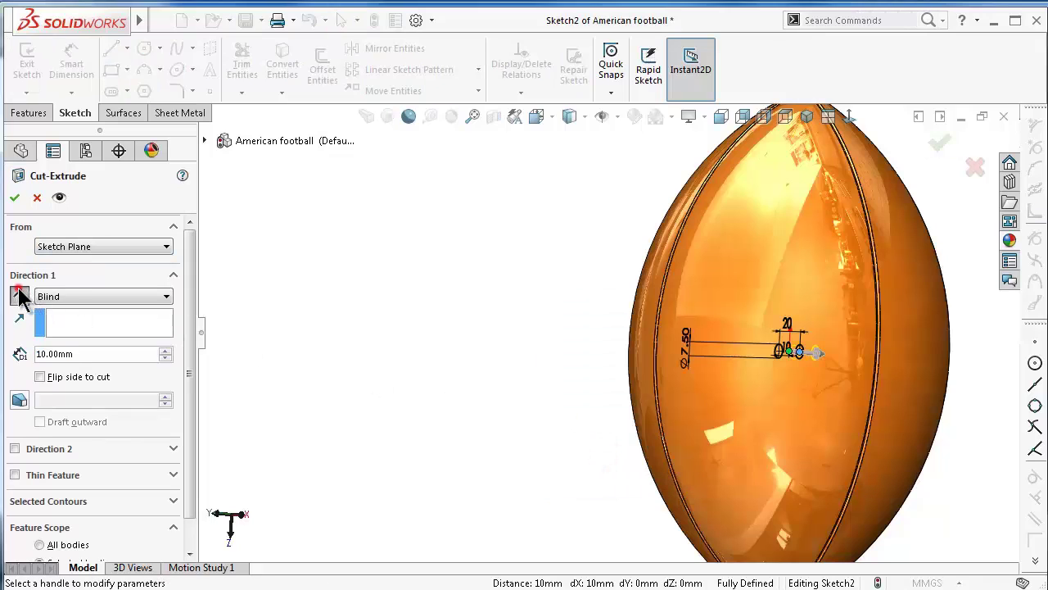
left_click(86, 297)
left_click(112, 321)
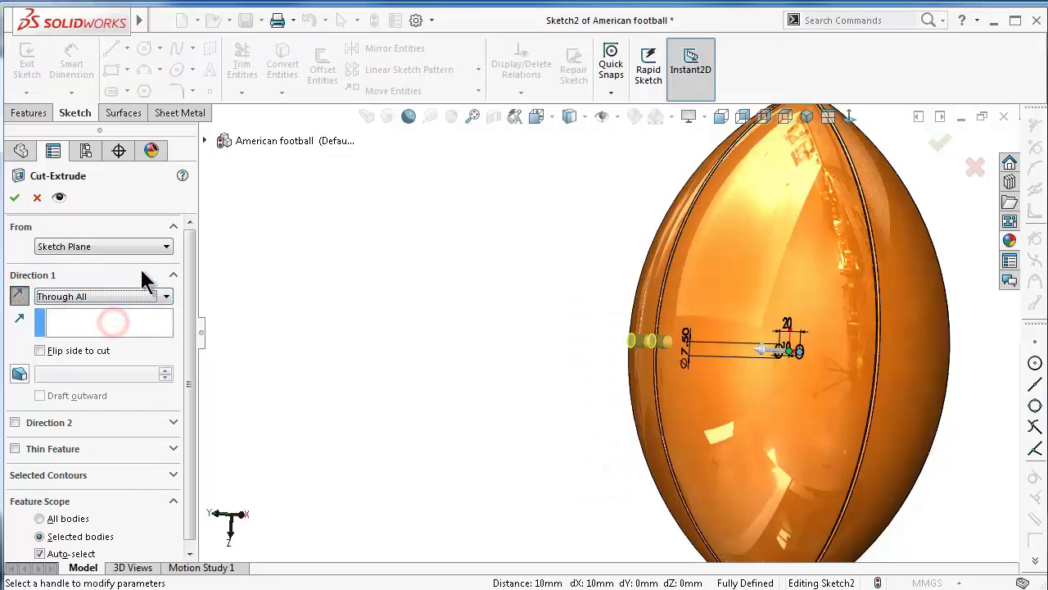
left_click(15, 198)
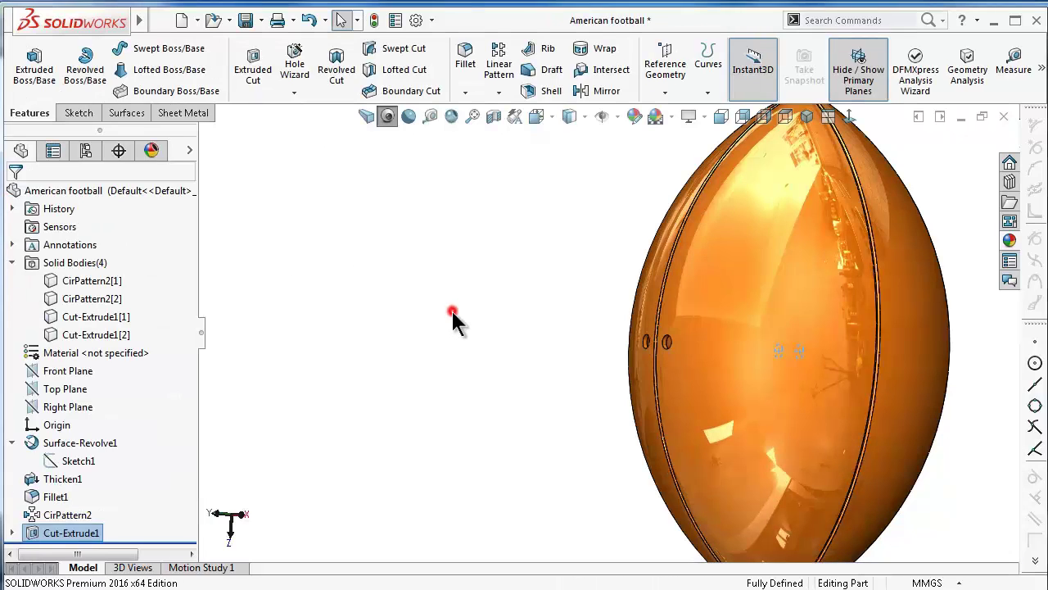
middle_click_drag(452, 311, 541, 385)
Check the holes in a Section View along the Front Plane, viewed Normal To
left_click(68, 370)
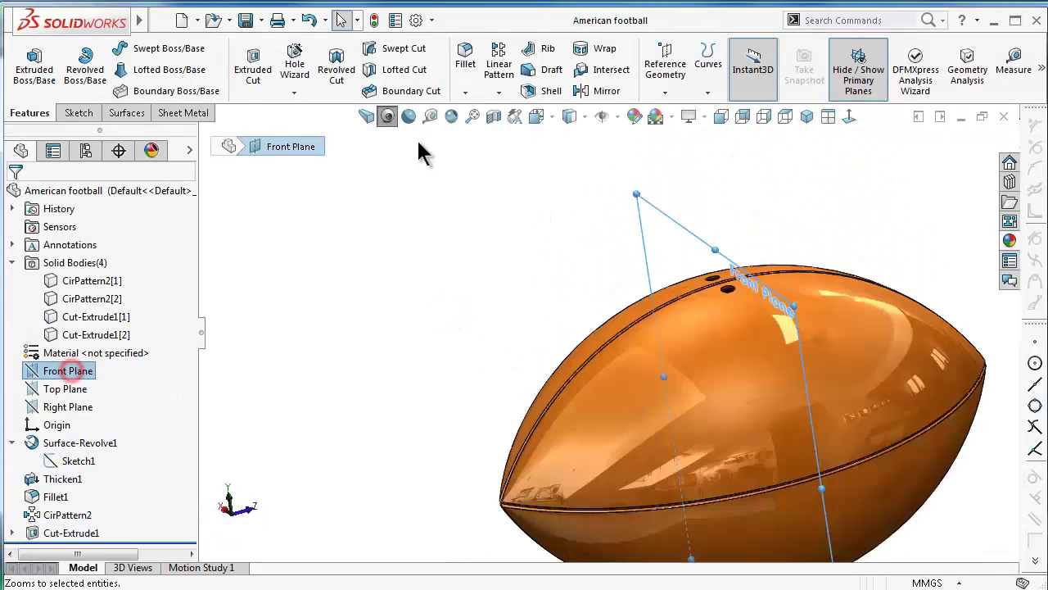
left_click(494, 116)
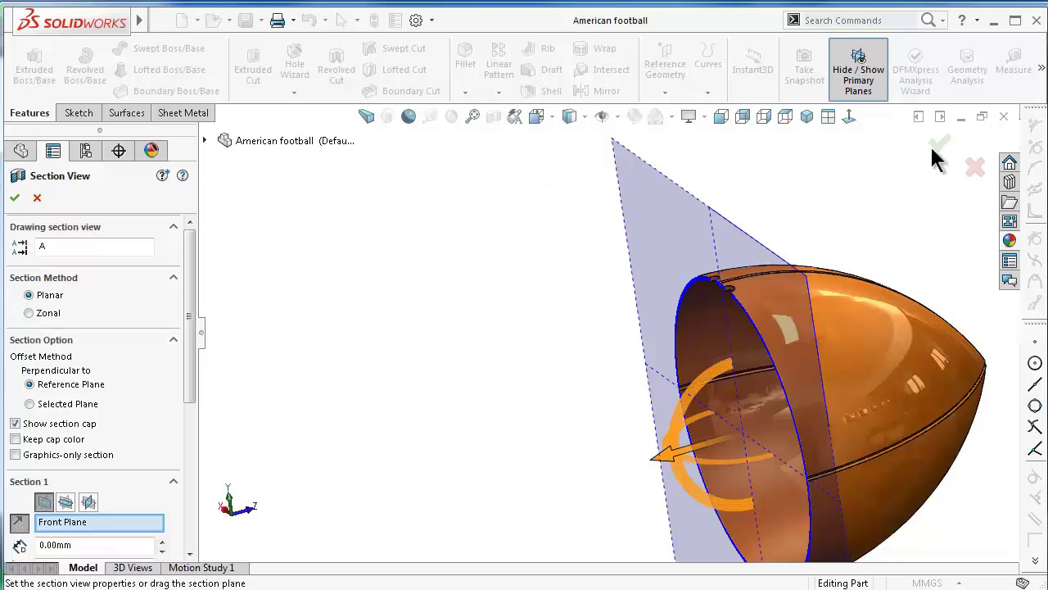
left_click(935, 147)
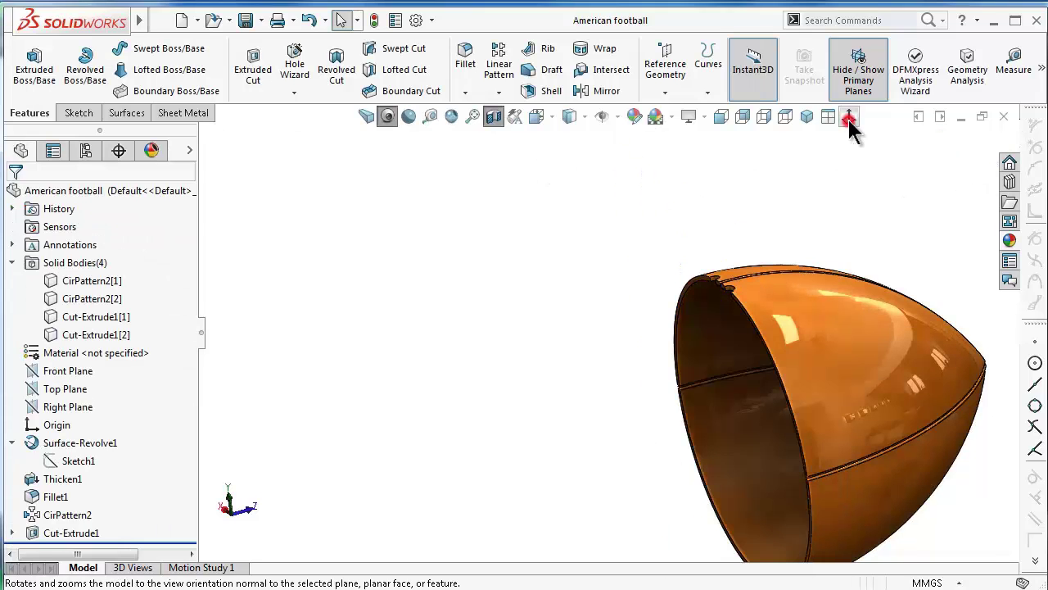
left_click(849, 120)
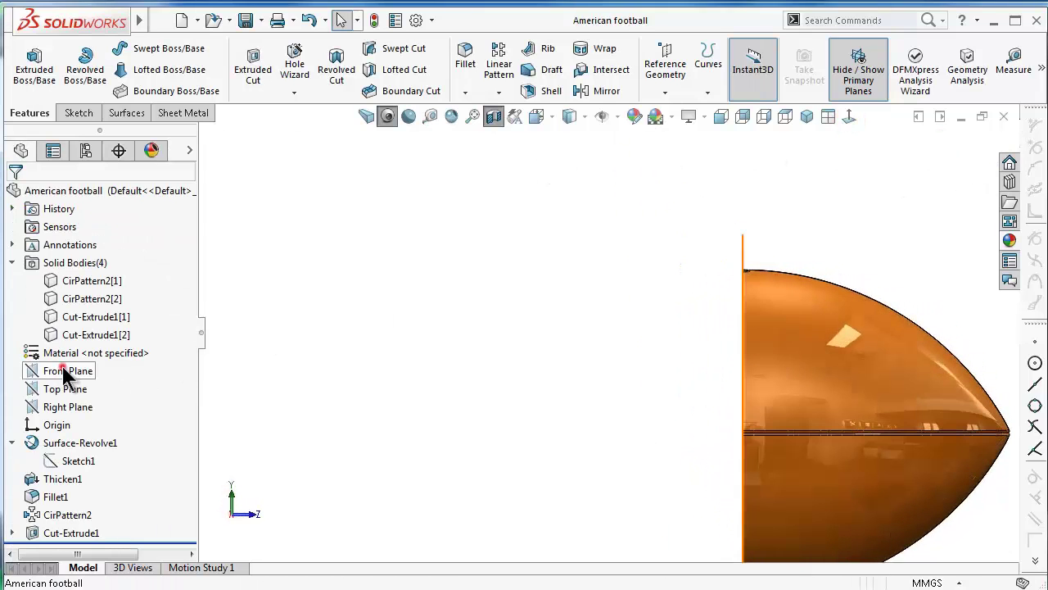
left_click(63, 370)
Start Sketch3 on the Front Plane and view it Normal To
left_click(72, 336)
left_click(852, 117)
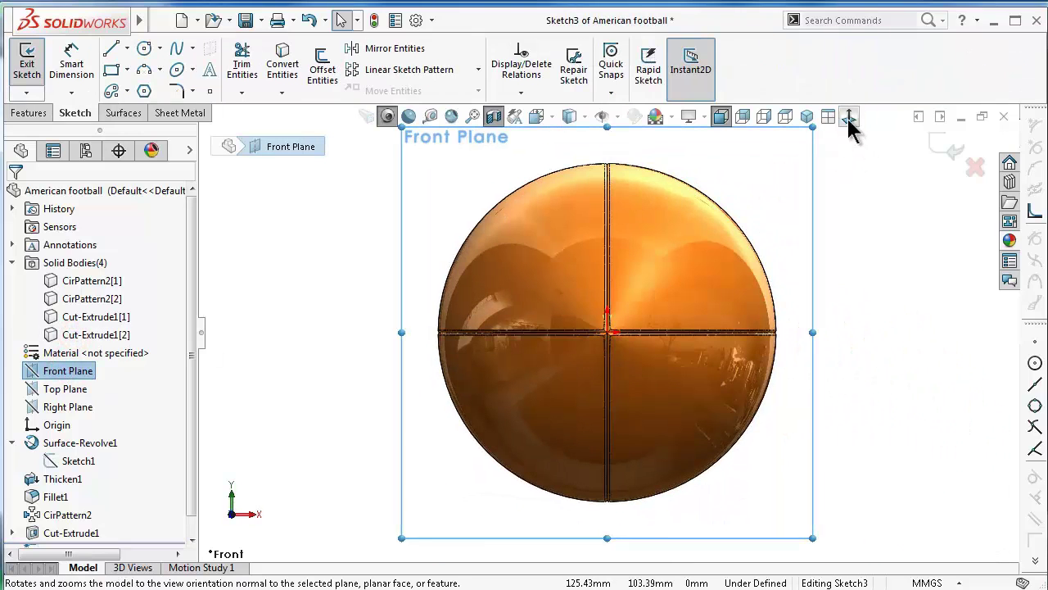
scroll(614, 192, "down", 2)
scroll(610, 186, "down", 3)
scroll(622, 191, "up", 1)
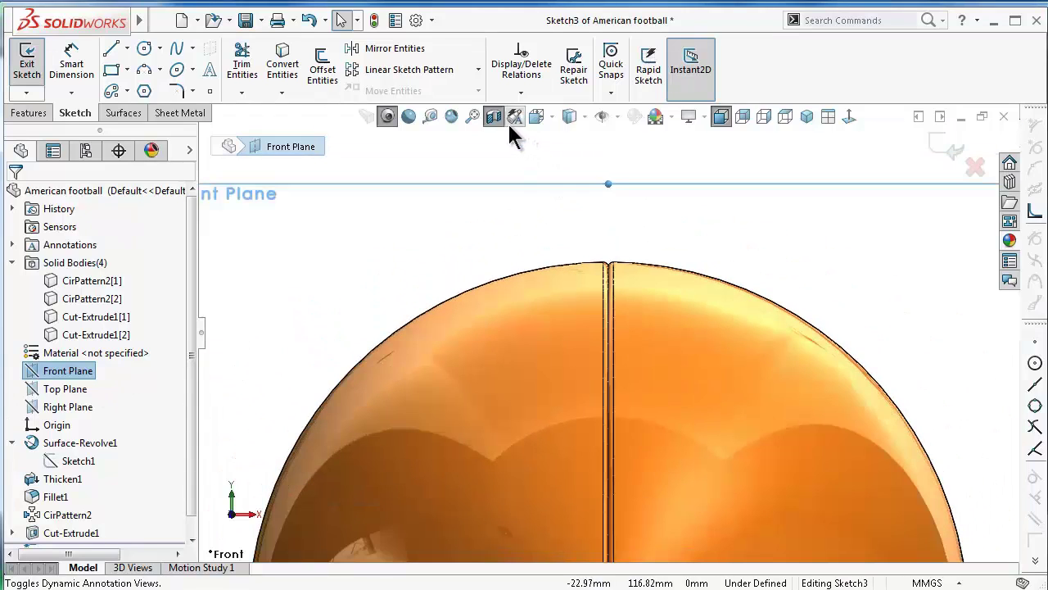
key("z")
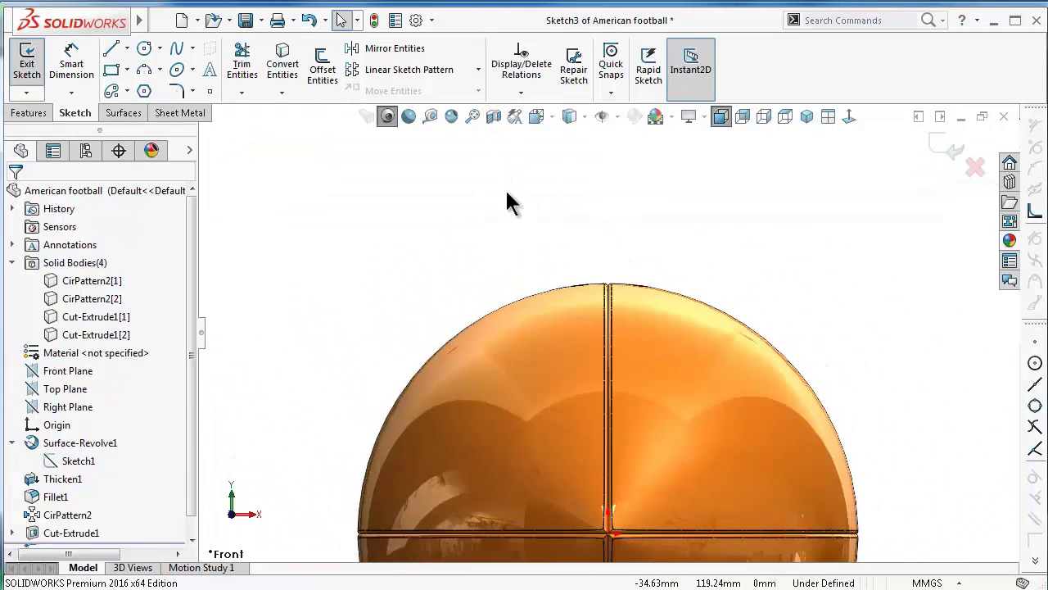
Section the ball along the Front Plane with the side flipped, then zoom to fit it
middle_click_drag(508, 199, 480, 258)
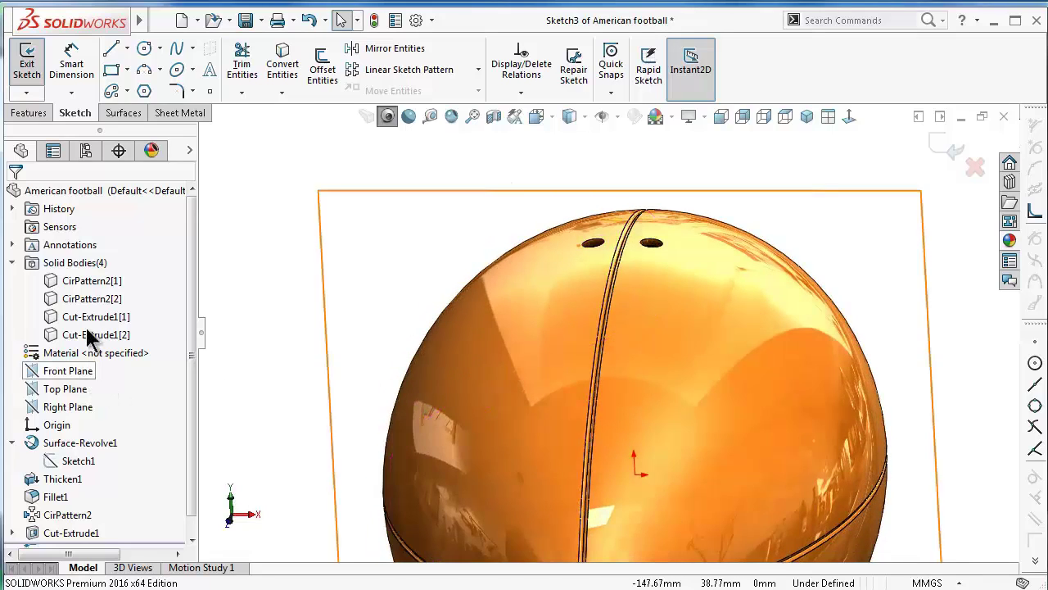
left_click(496, 118)
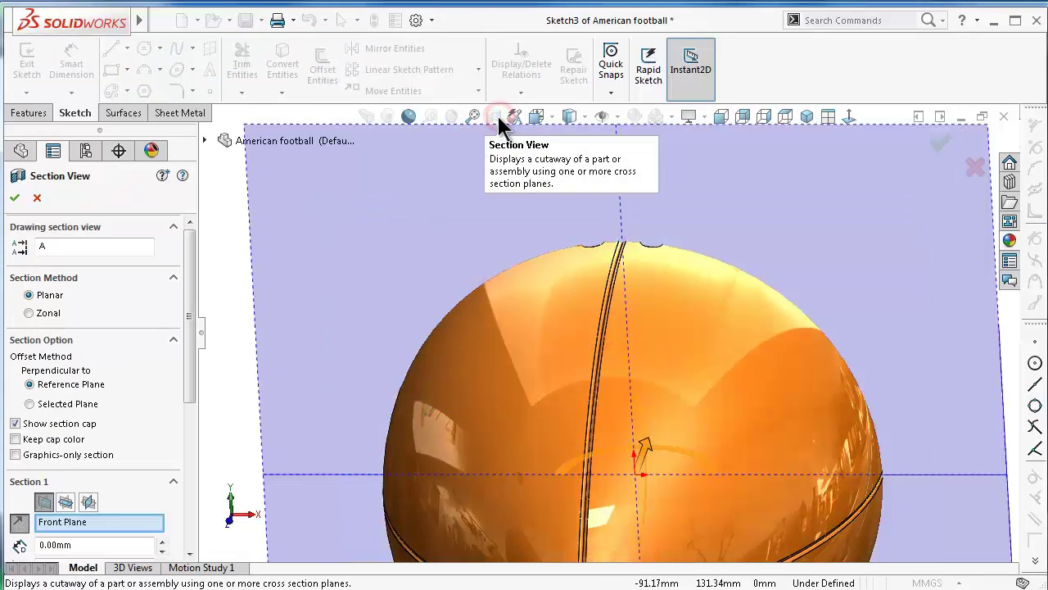
left_click(18, 523)
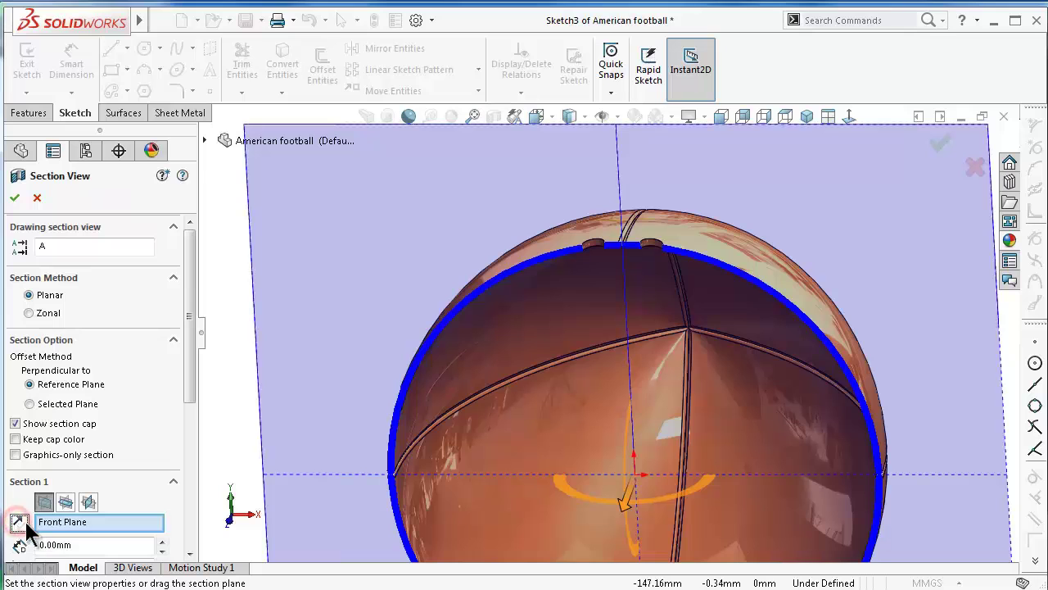
left_click(940, 148)
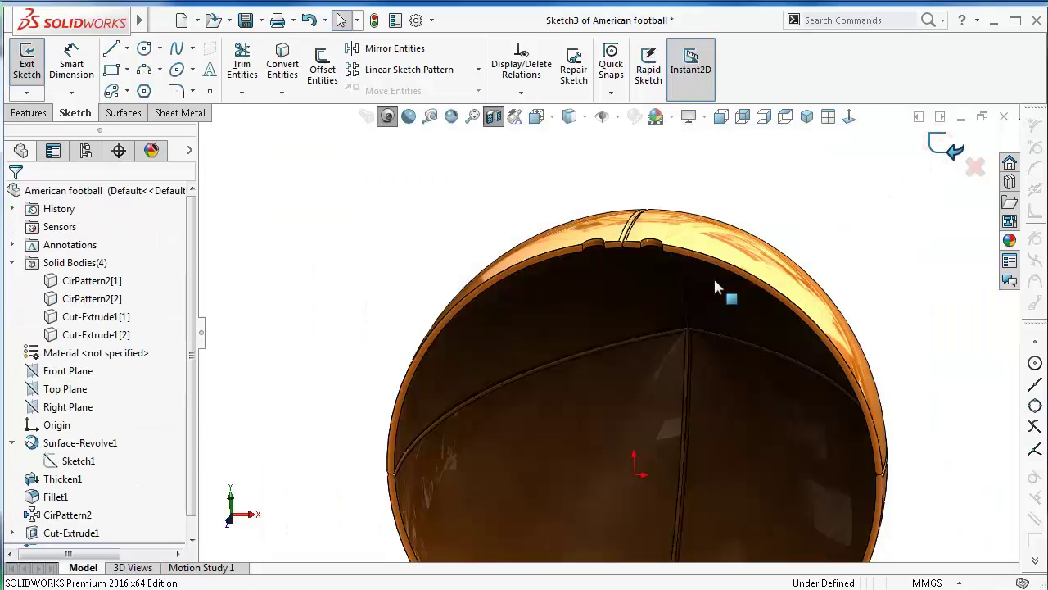
left_click(852, 119)
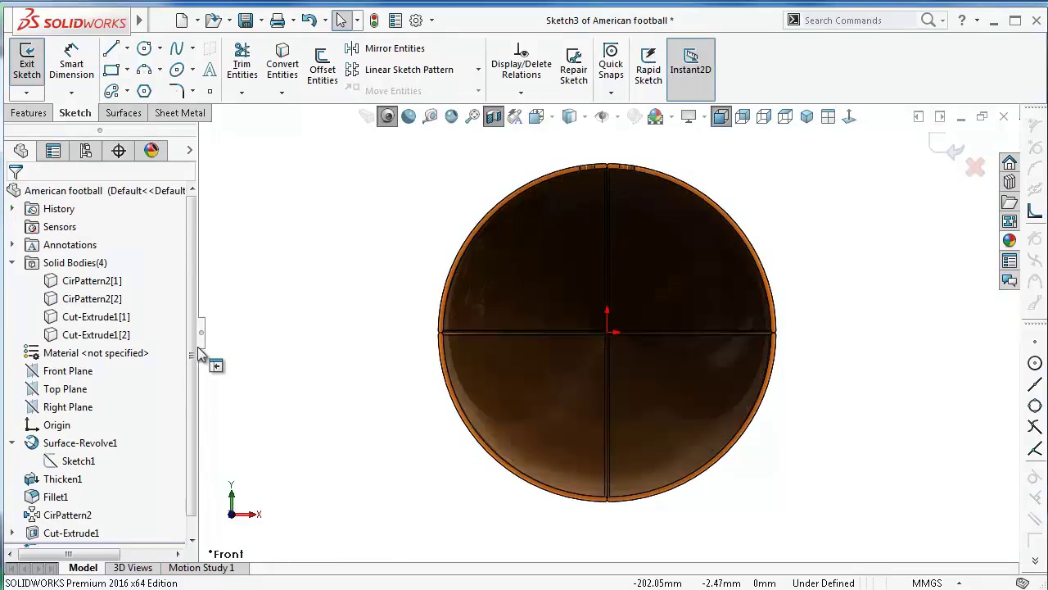
scroll(639, 228, "down", 2)
scroll(620, 204, "up", 2)
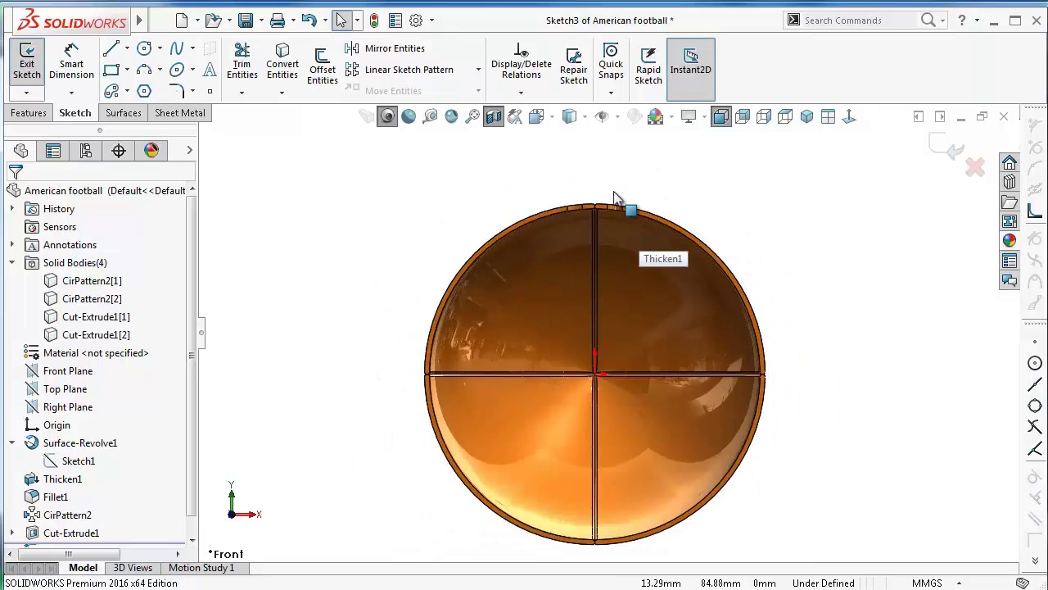
scroll(585, 250, "down", 3)
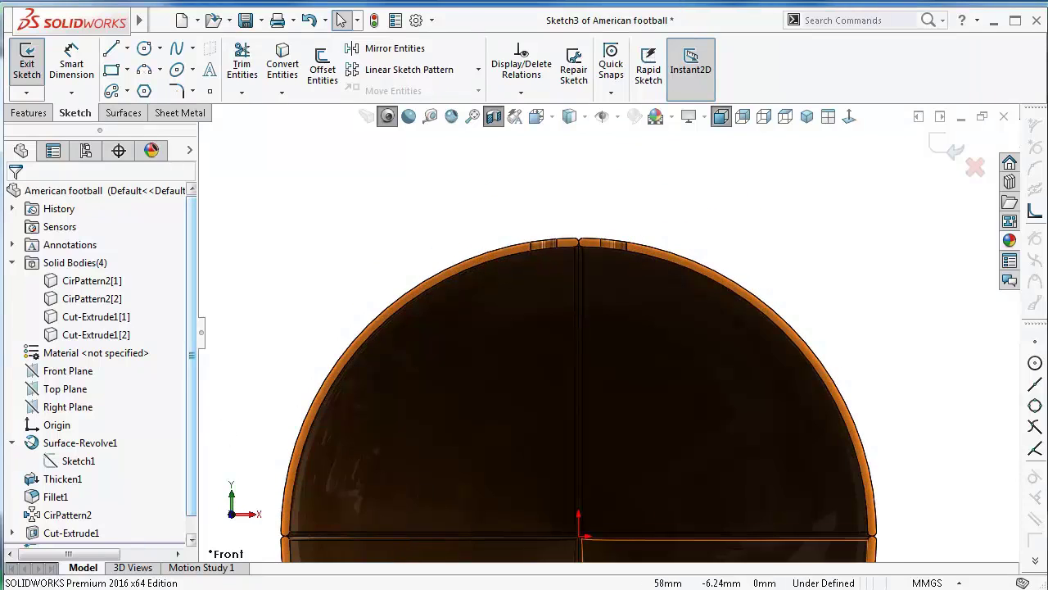
scroll(794, 258, "down", 2)
scroll(796, 225, "up", 3)
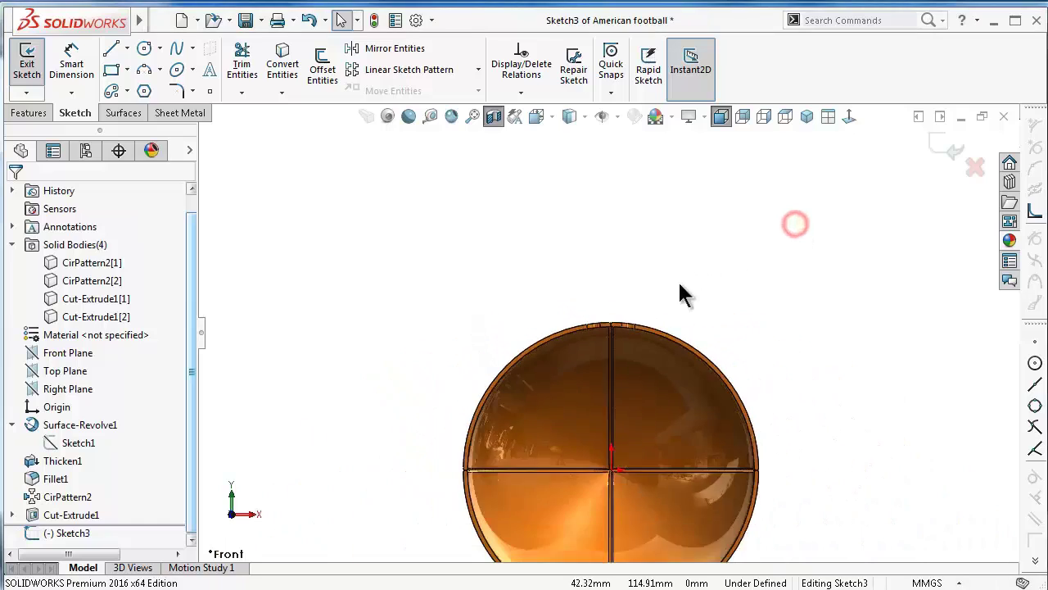
Draw a vertical centerline from the ball's centre up past the top seam
left_click(127, 48)
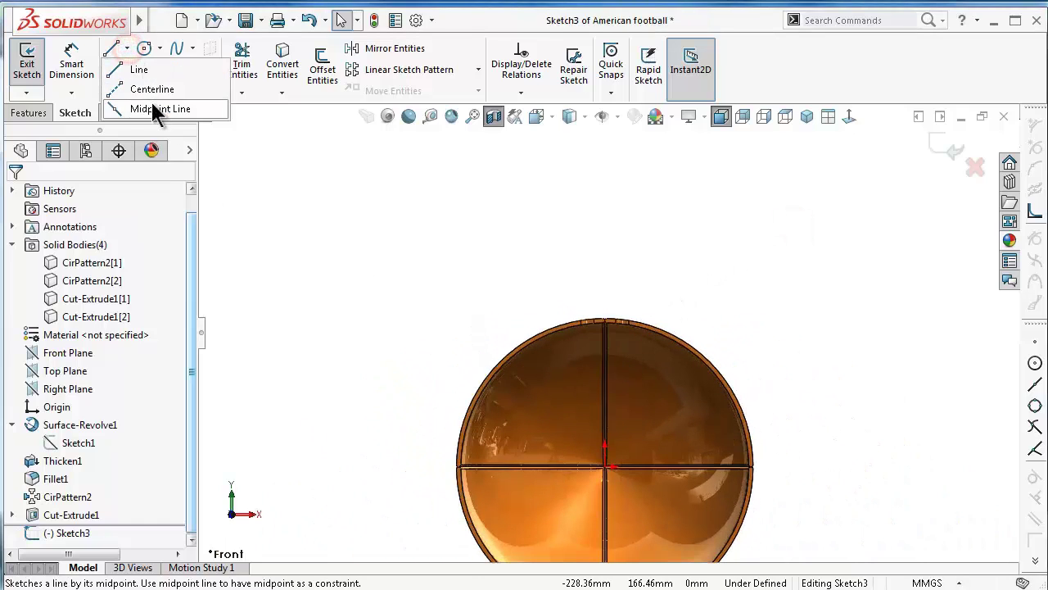
left_click(152, 88)
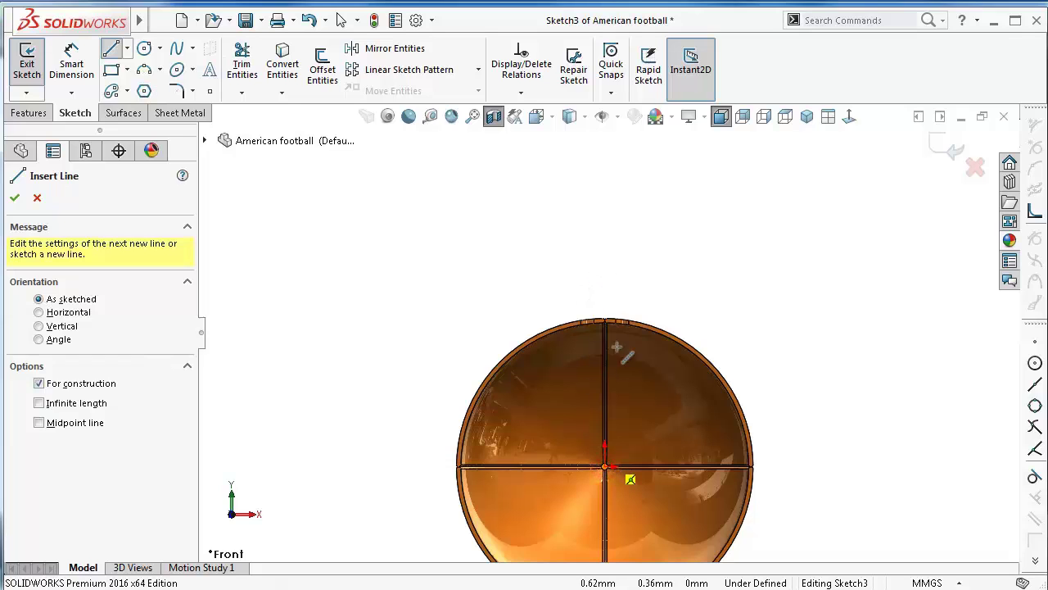
left_click(604, 467)
scroll(627, 290, "down", 1)
scroll(629, 285, "down", 2)
scroll(622, 327, "down", 2)
scroll(582, 368, "down", 2)
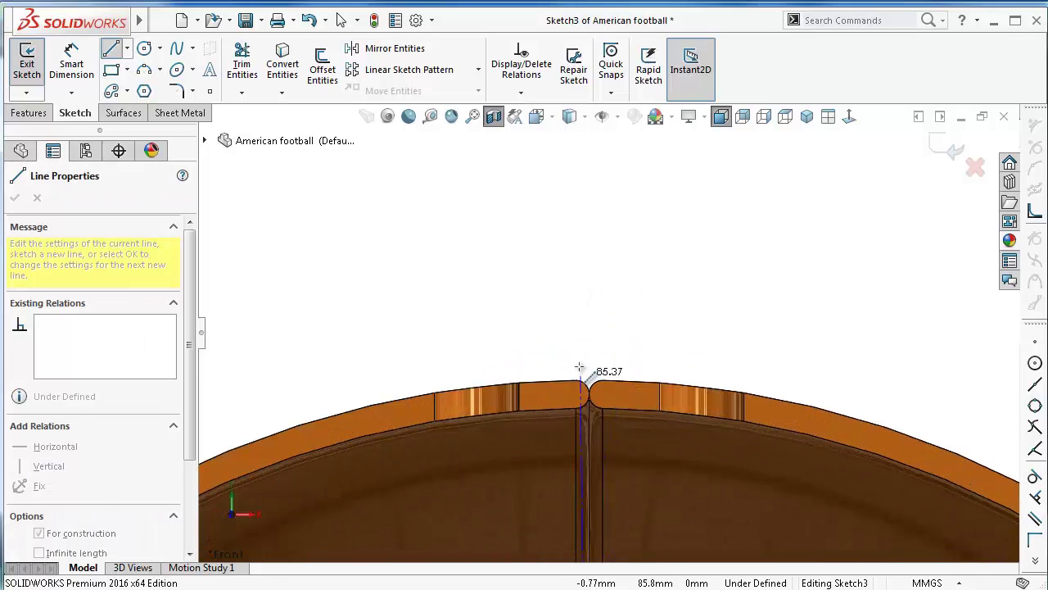
left_click(589, 340)
key("Escape")
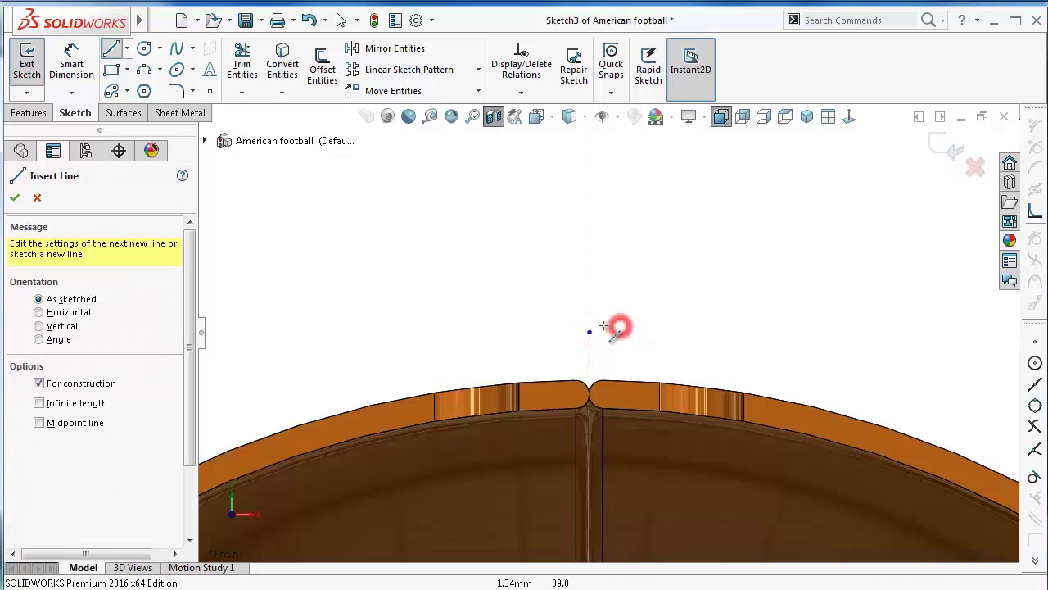
scroll(577, 339, "down", 2)
scroll(561, 336, "down", 1)
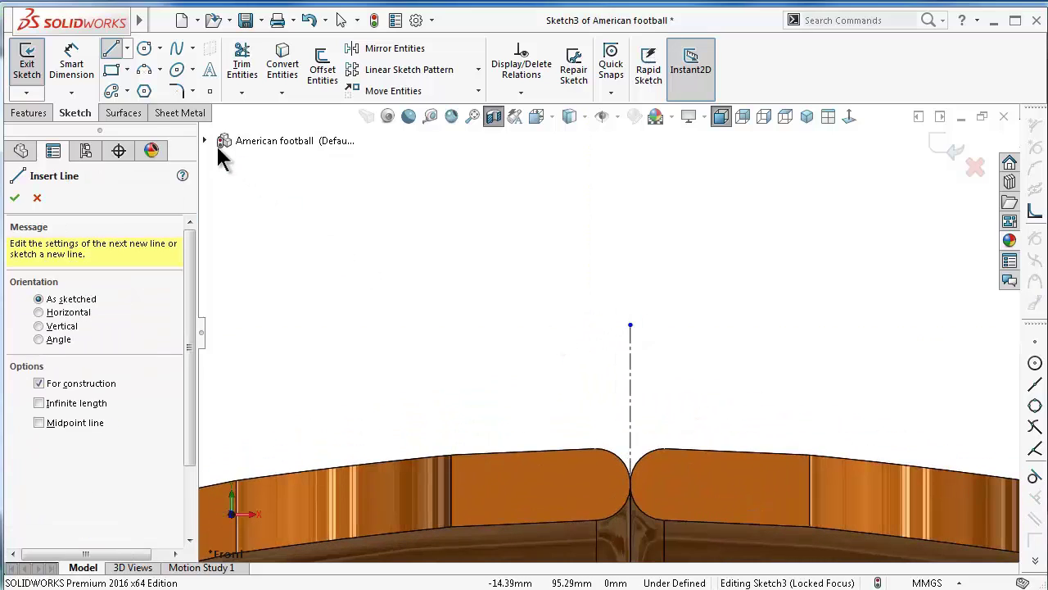
left_click(127, 91)
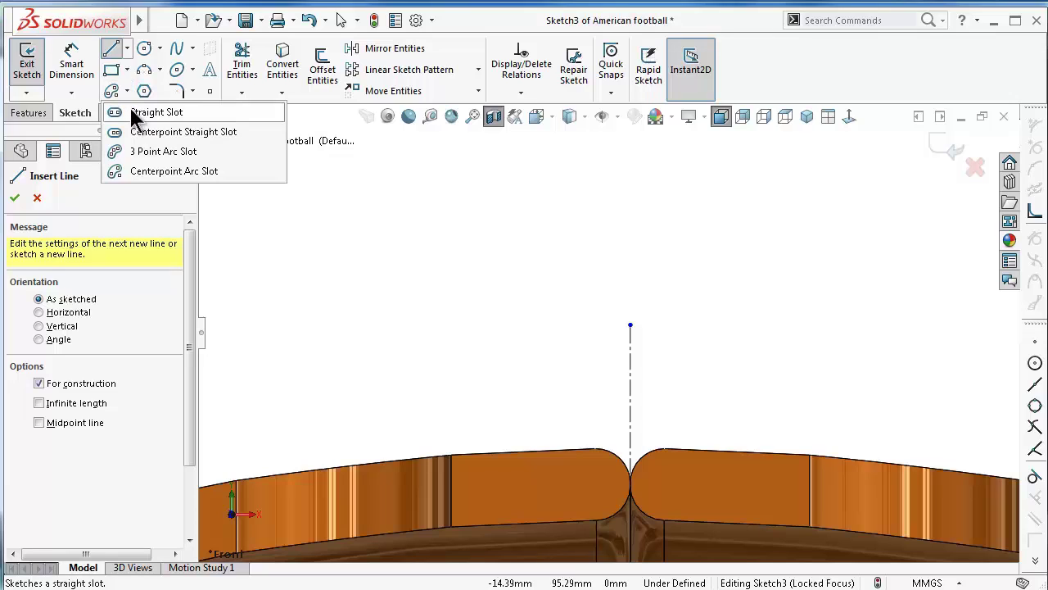
Draw a straight slot beside the vertical centerline and give its end radius 0.75
left_click(131, 112)
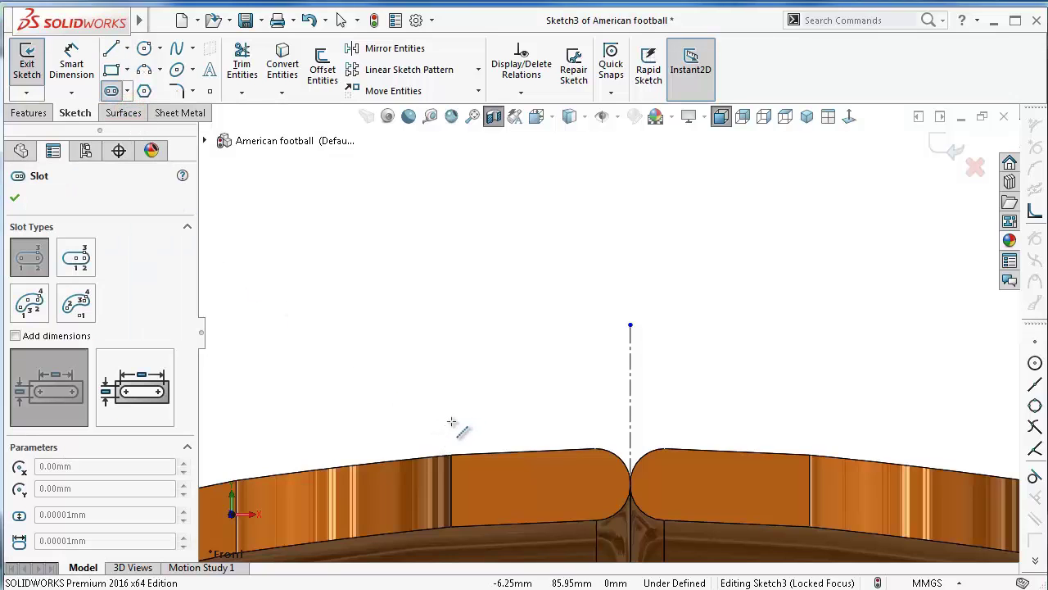
left_click(606, 407)
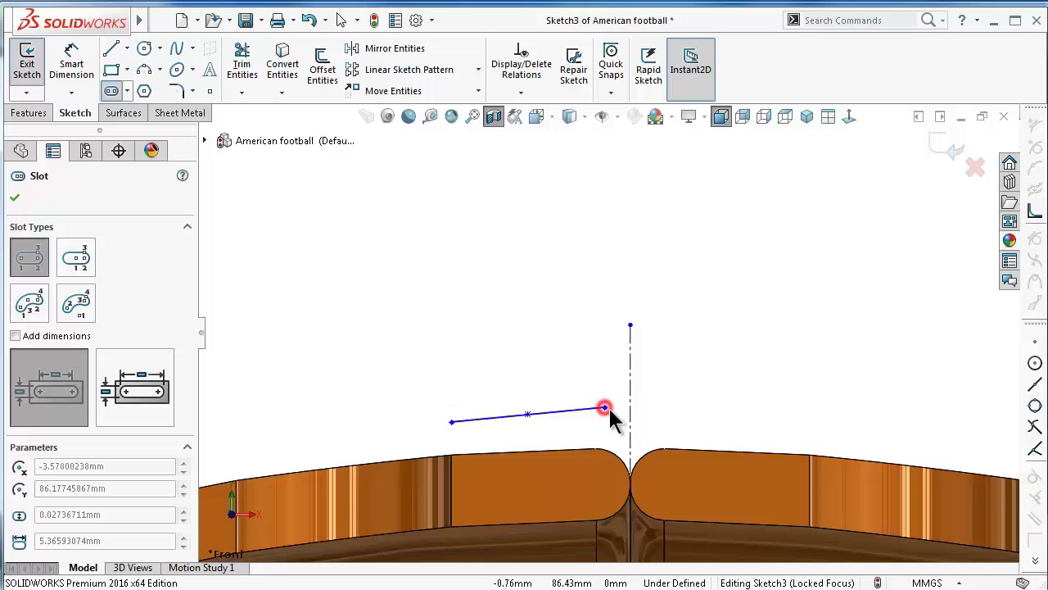
left_click(615, 426)
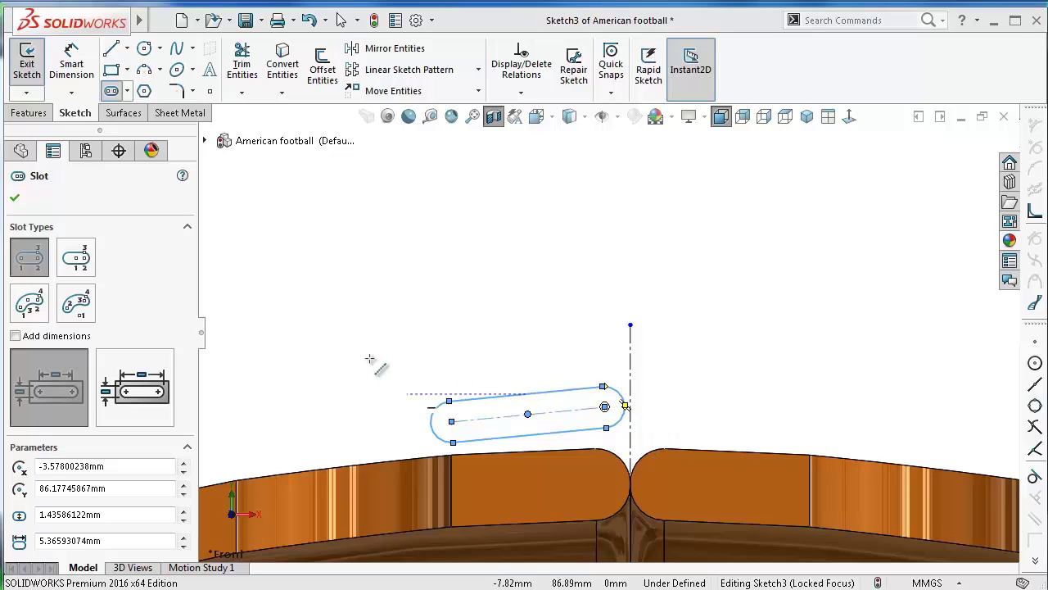
left_click(81, 72)
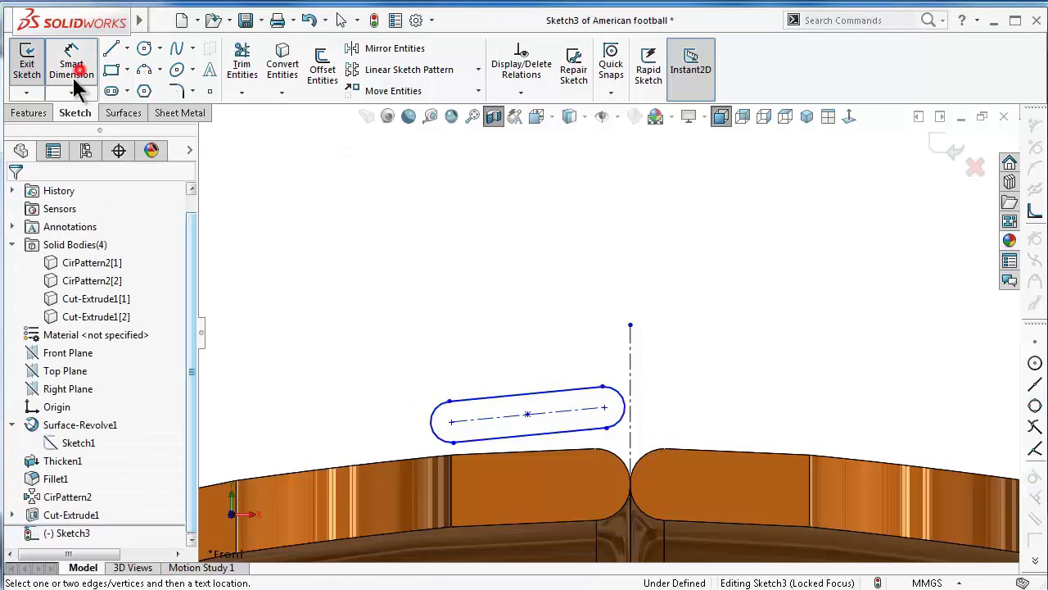
left_click(434, 414)
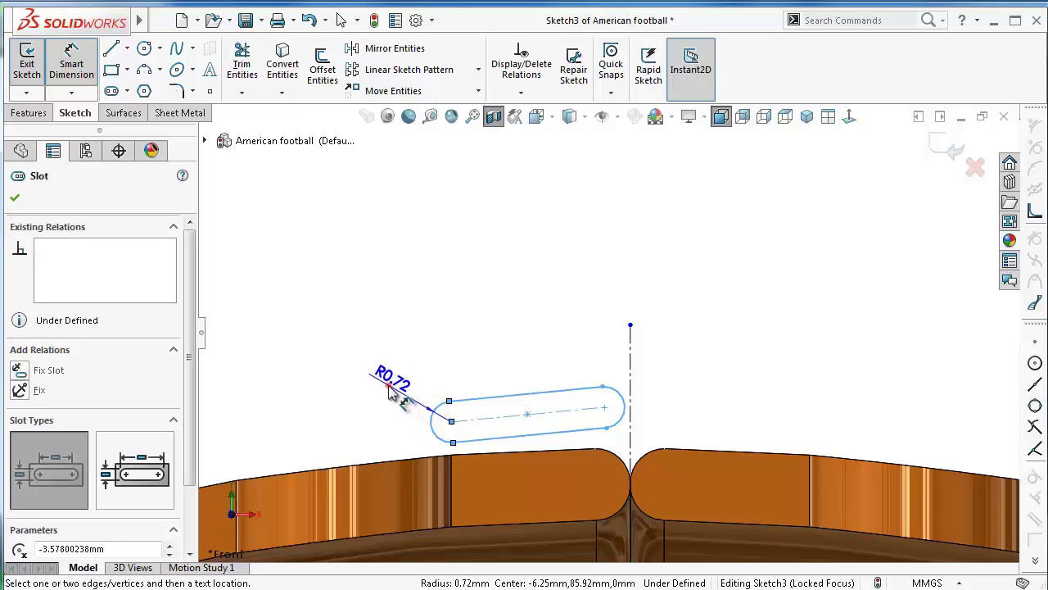
left_click(402, 385)
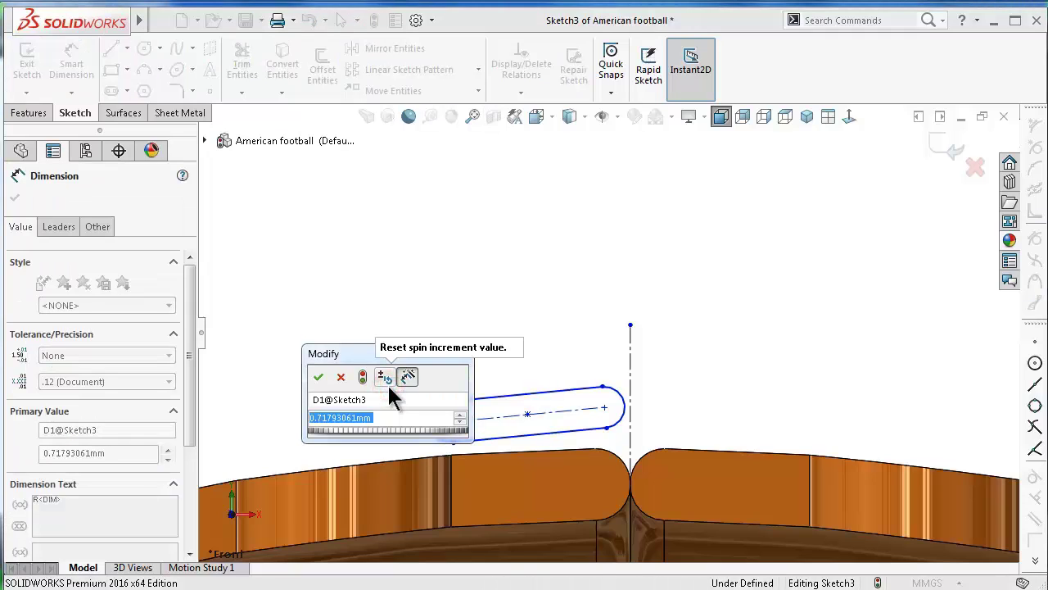
type("0.75")
key("Return")
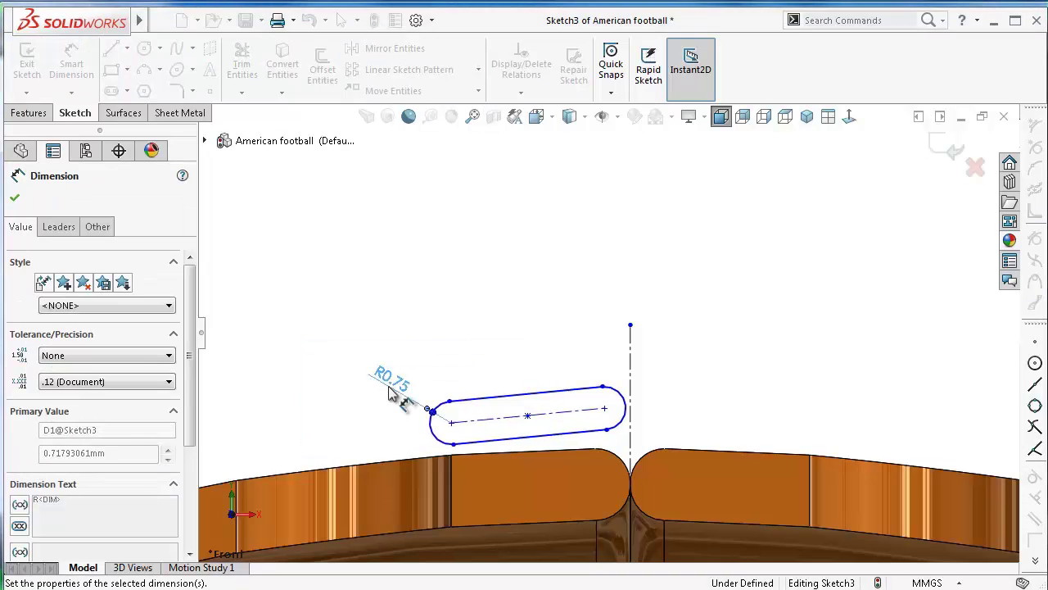
left_click(482, 320)
Dimension the slot's right end centre 0.77 from the vertical centerline
scroll(573, 414, "down", 3)
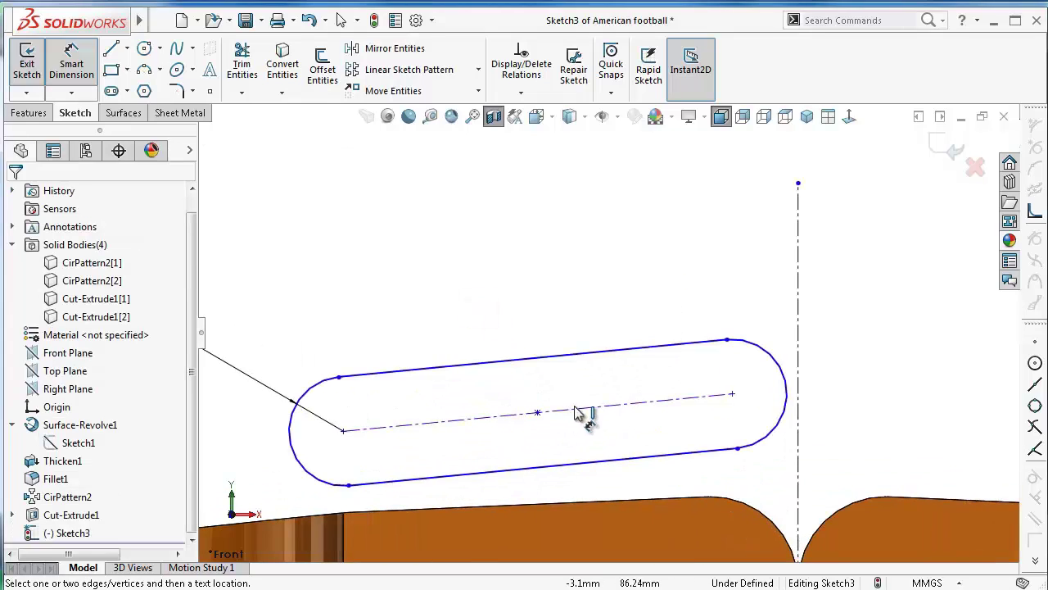
middle_click_drag(577, 414, 586, 422, "ctrl")
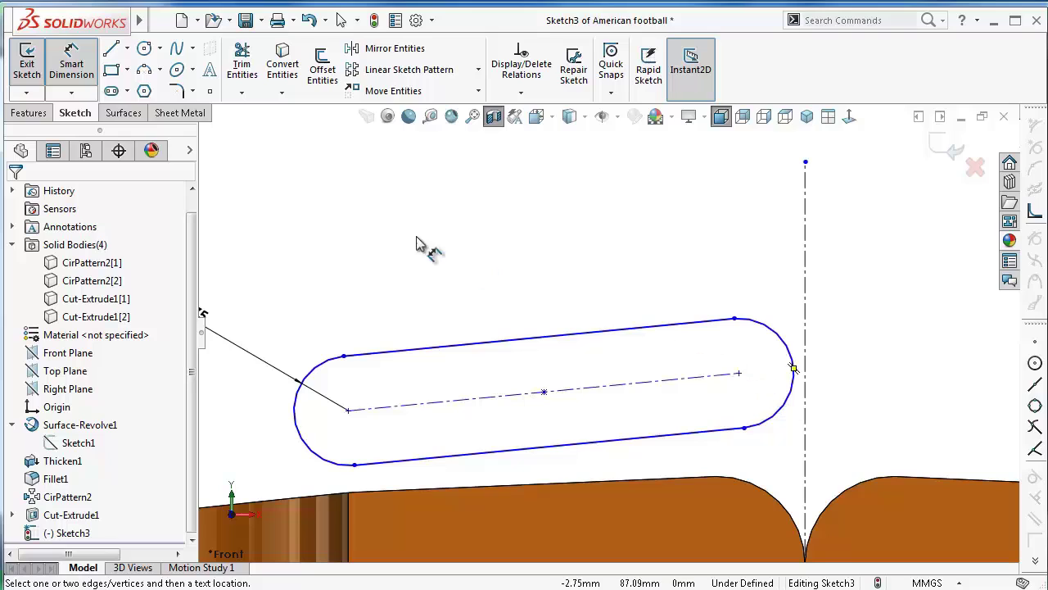
left_click(738, 375)
left_click(807, 401)
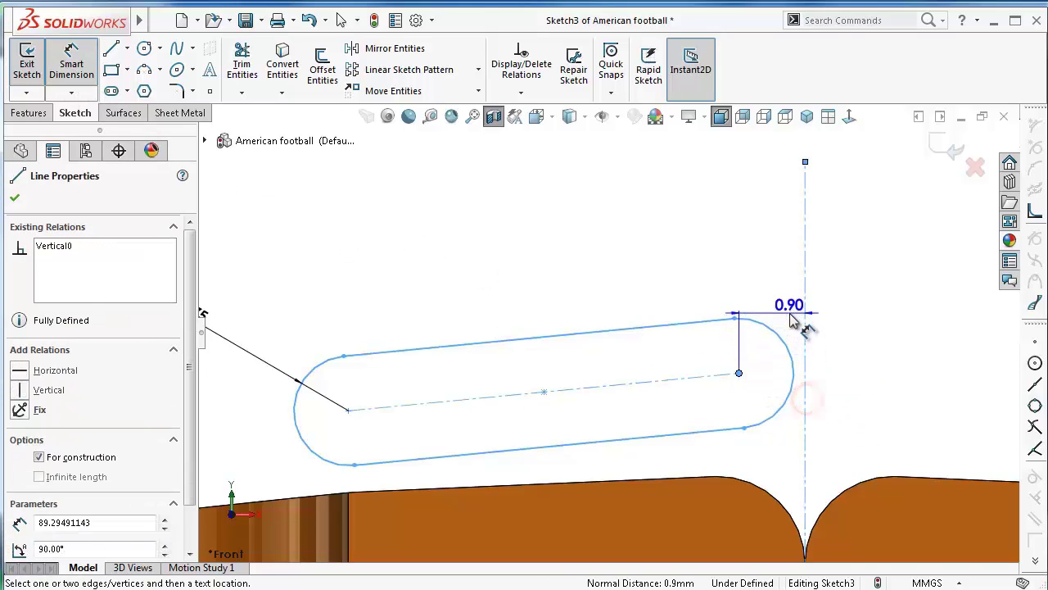
scroll(792, 320, "up", 5)
left_click(636, 155)
type("0.77")
key("Return")
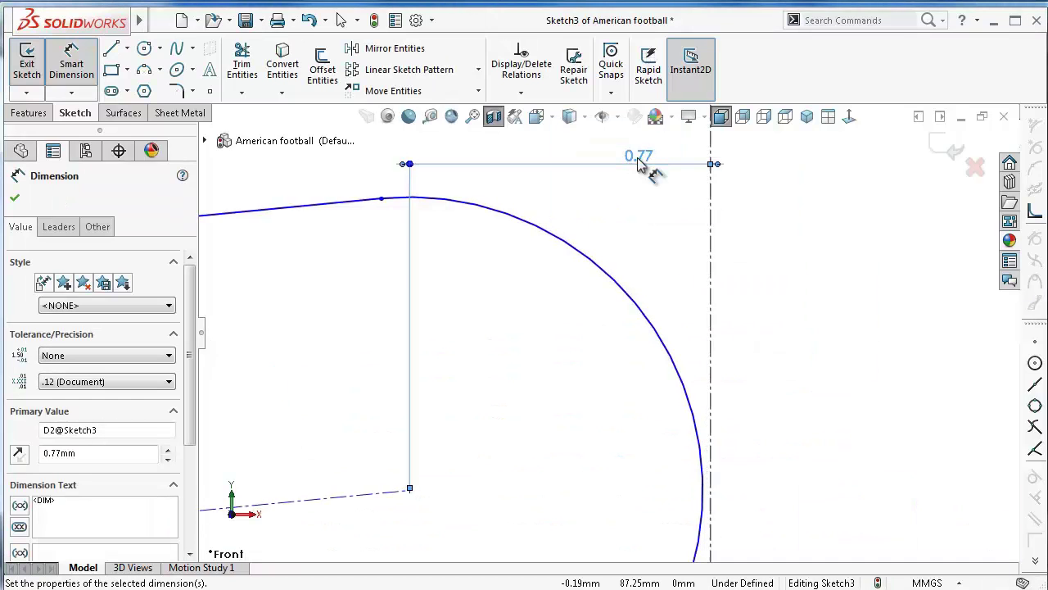
scroll(492, 549, "down", 2)
scroll(634, 487, "down", 3)
scroll(680, 442, "down", 2)
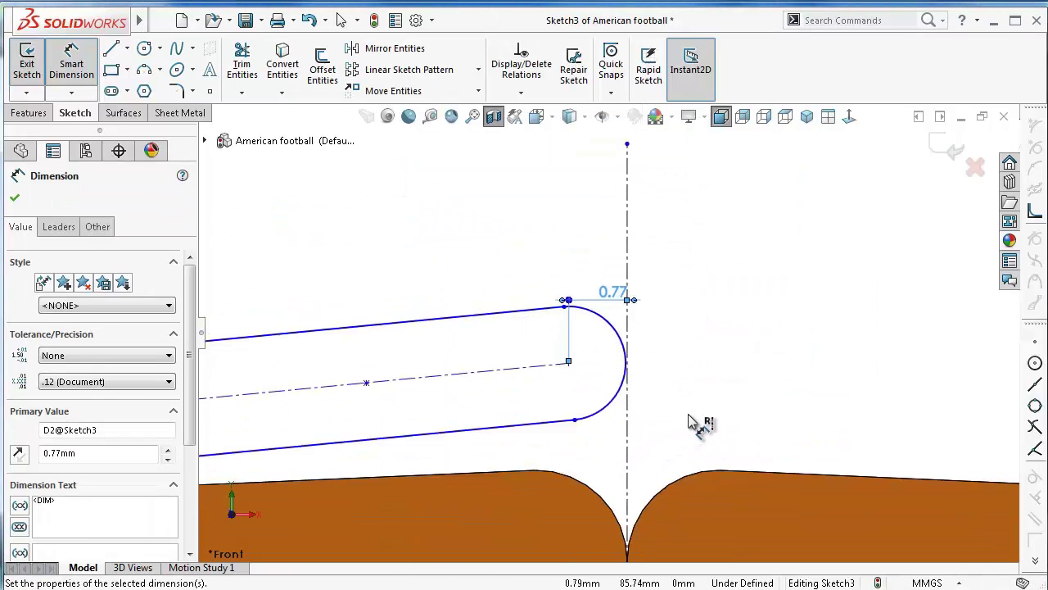
left_click(688, 410)
Dimension the slot's left end centre 6 mm from the vertical centerline
scroll(620, 417, "up", 2)
scroll(620, 421, "up", 2)
scroll(416, 356, "down", 3)
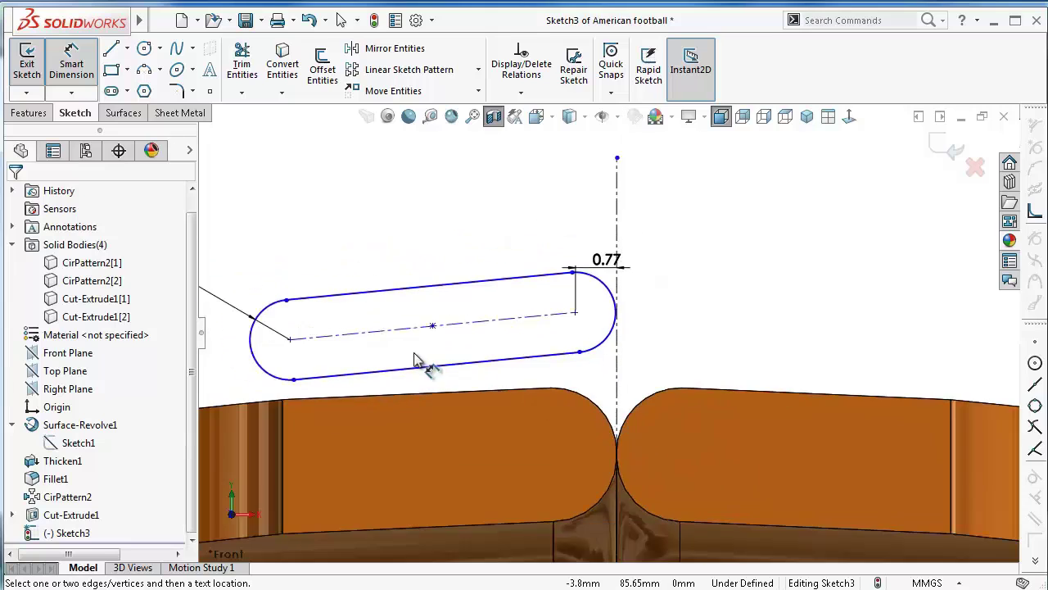
scroll(357, 303, "up", 3)
left_click(342, 295)
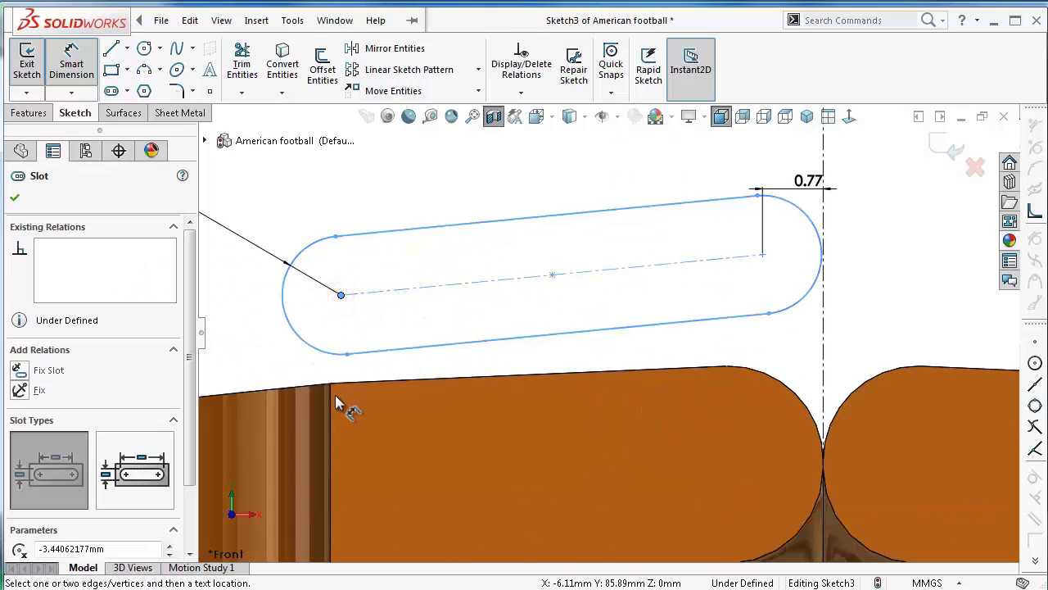
scroll(942, 374, "down", 1)
left_click(941, 374)
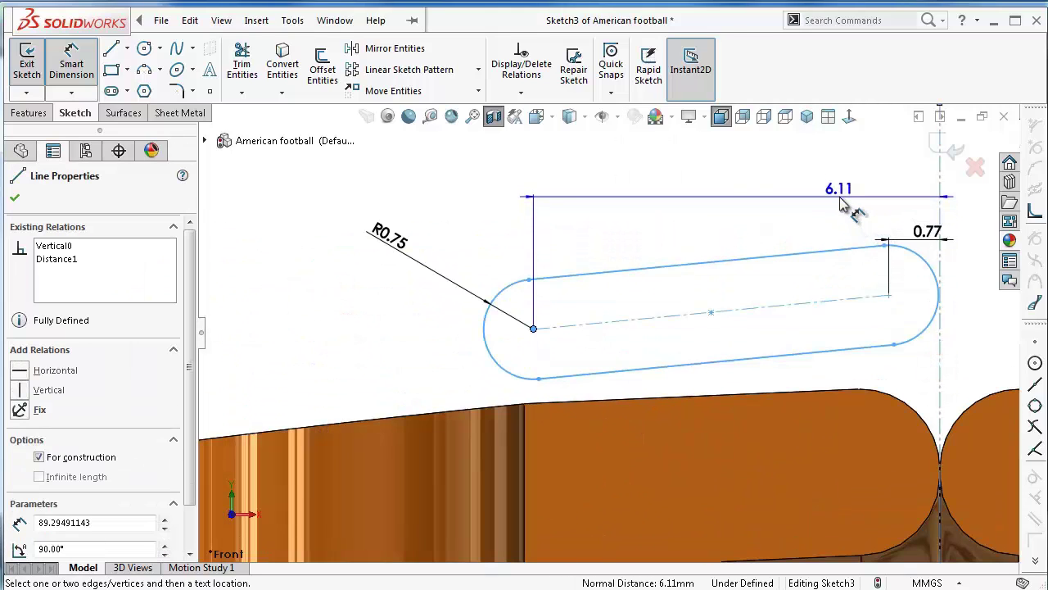
left_click(758, 189)
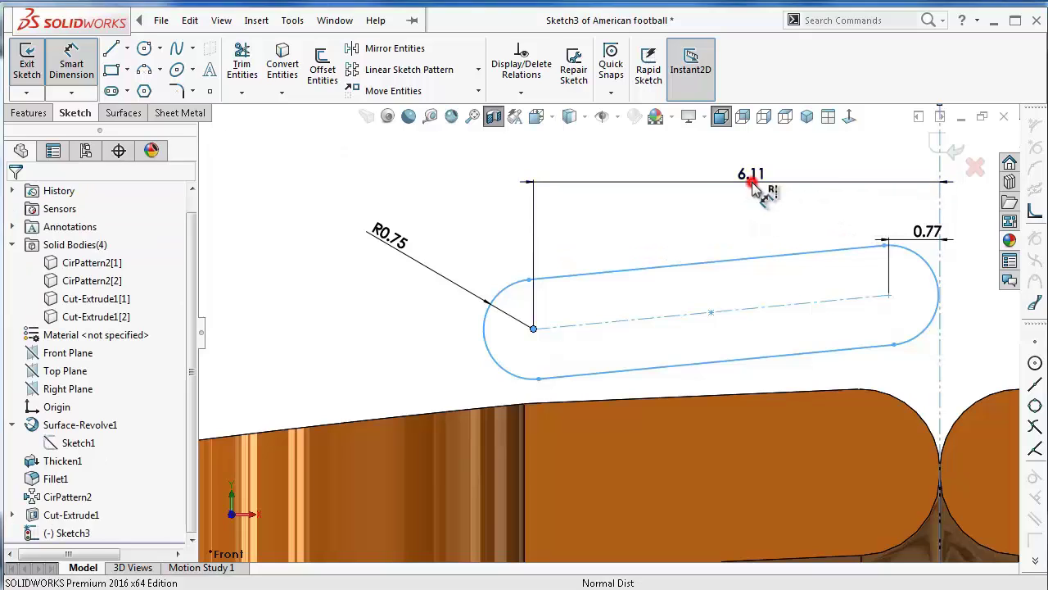
type("6")
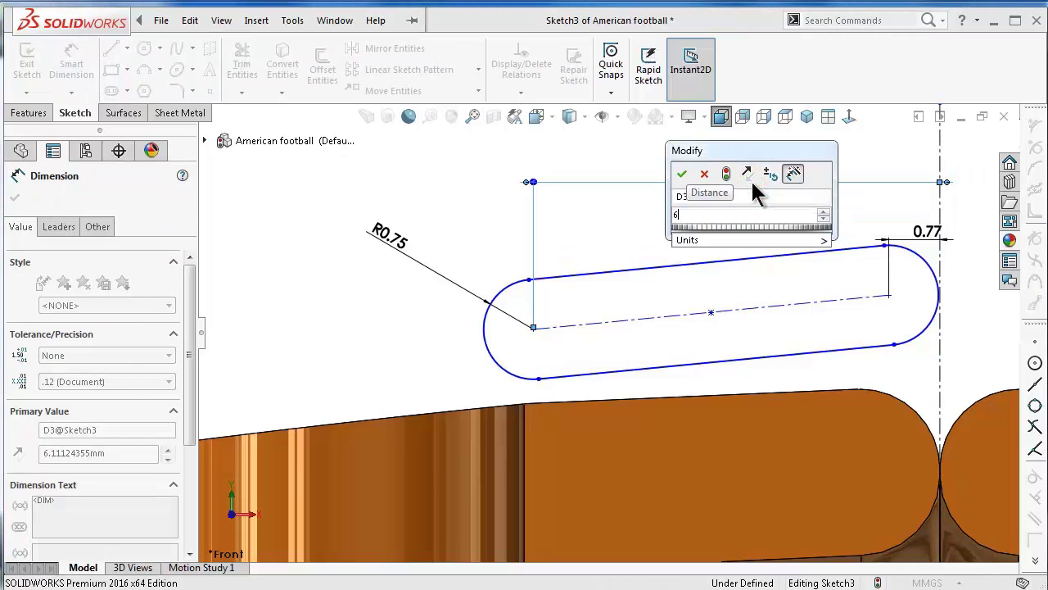
key("Return")
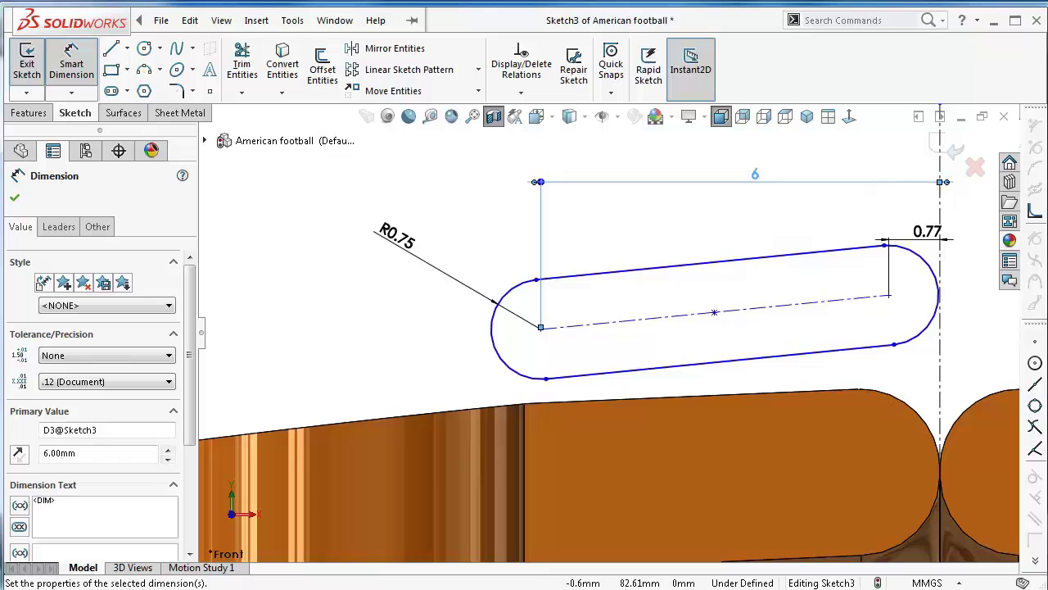
key("Escape")
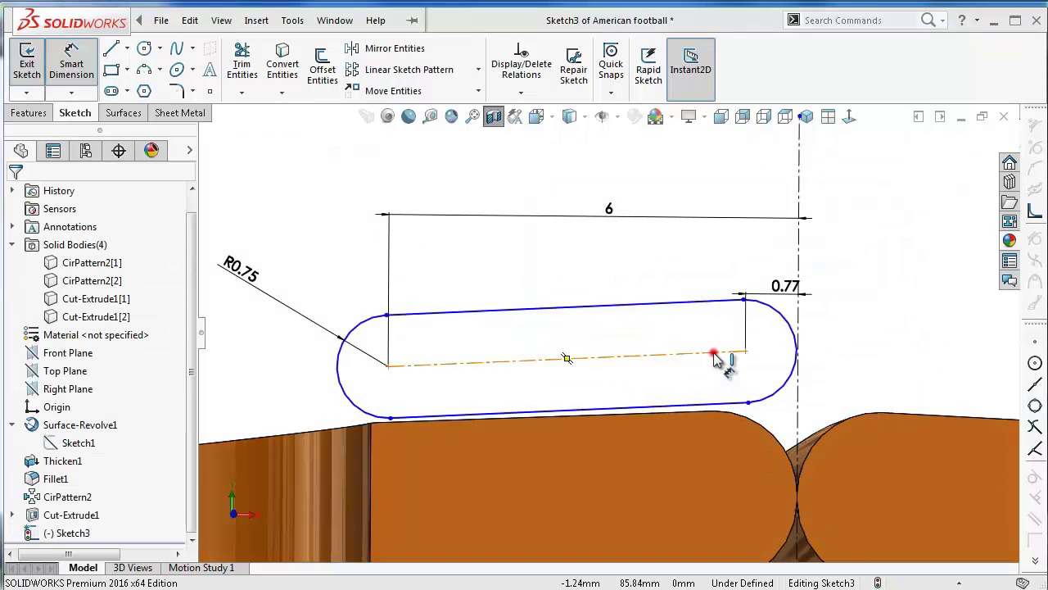
Set the slot's tilt angle to 87.5° and view the sketch from the front
left_click(714, 354)
left_click(784, 414)
left_click(747, 385)
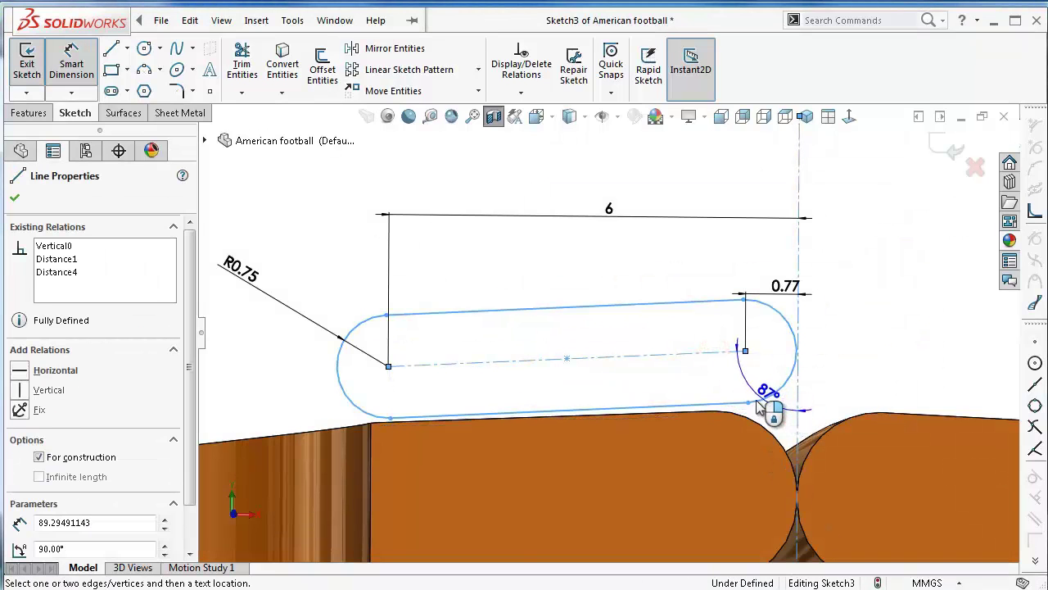
left_click(749, 397)
type("87")
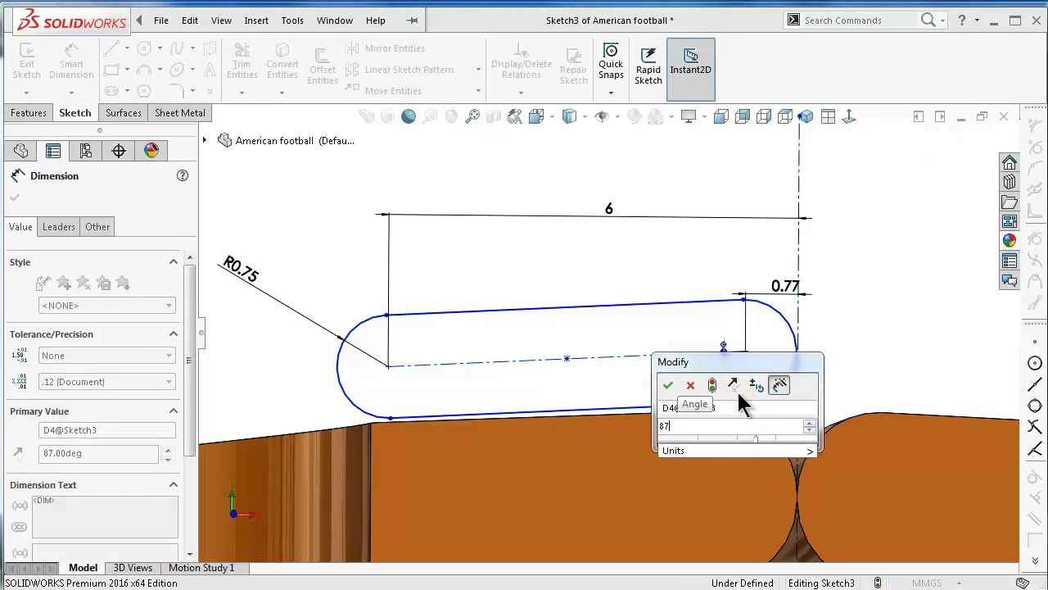
type(".5")
key("Return")
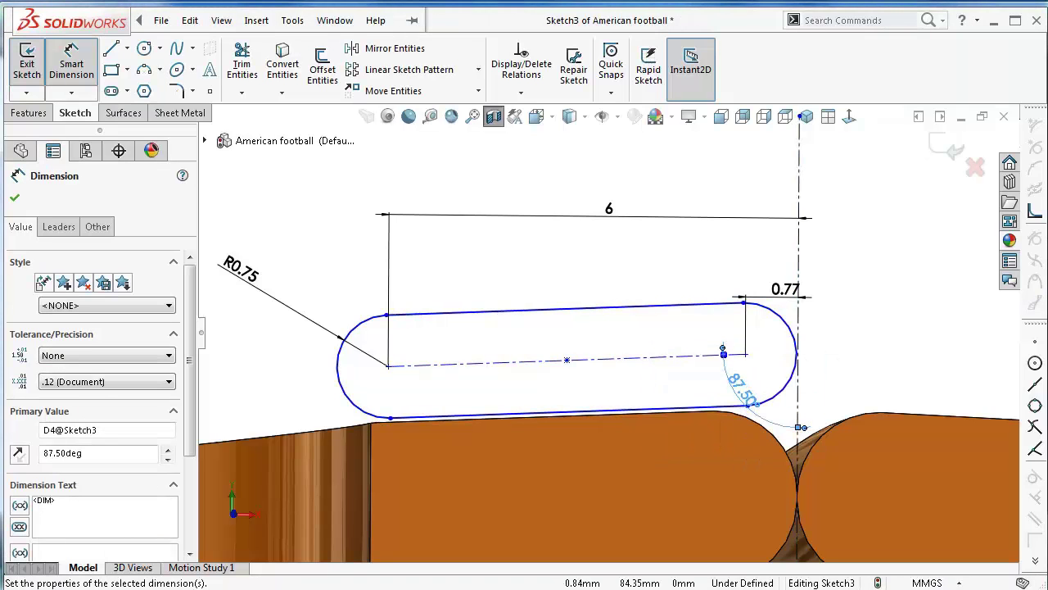
key("Escape")
key("ctrl+1")
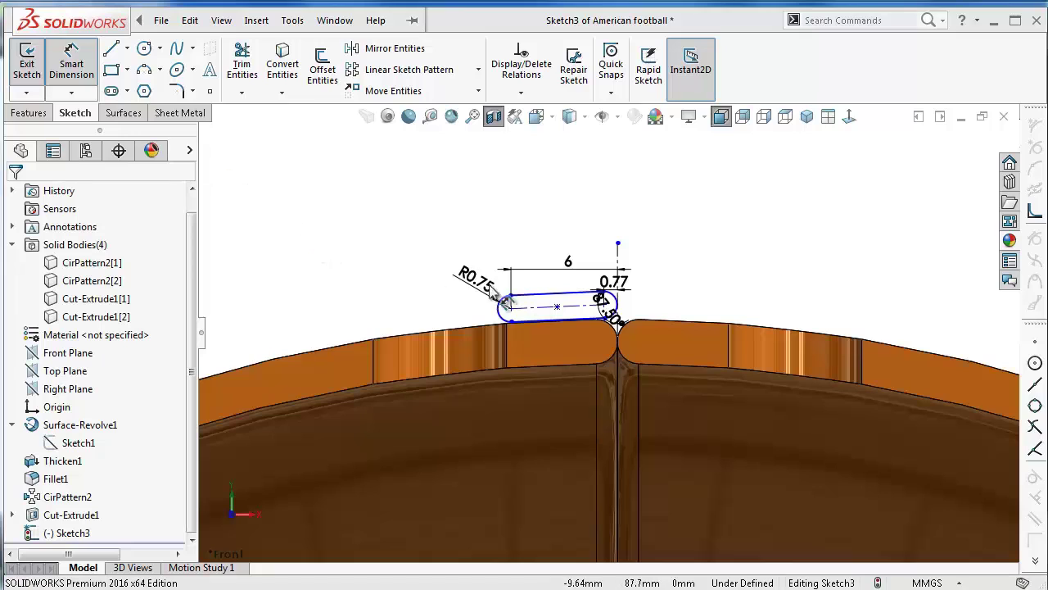
Add an 85.75 mm vertical dimension from the slot to the origin, fully defining Sketch3
left_click(558, 314)
scroll(598, 369, "up", 5)
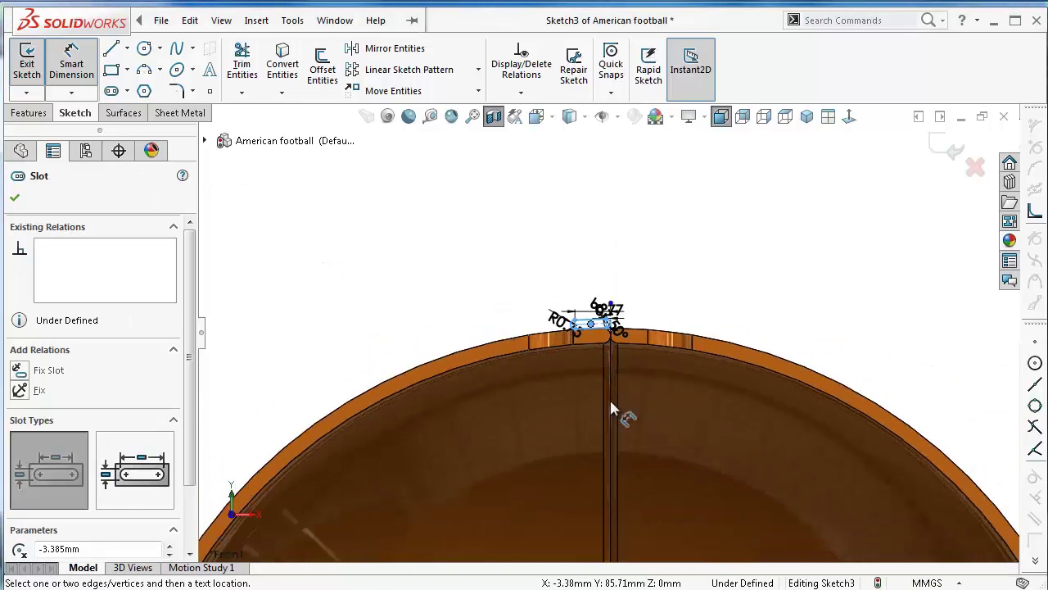
scroll(614, 434, "up", 2)
scroll(618, 466, "down", 2)
scroll(598, 454, "down", 3)
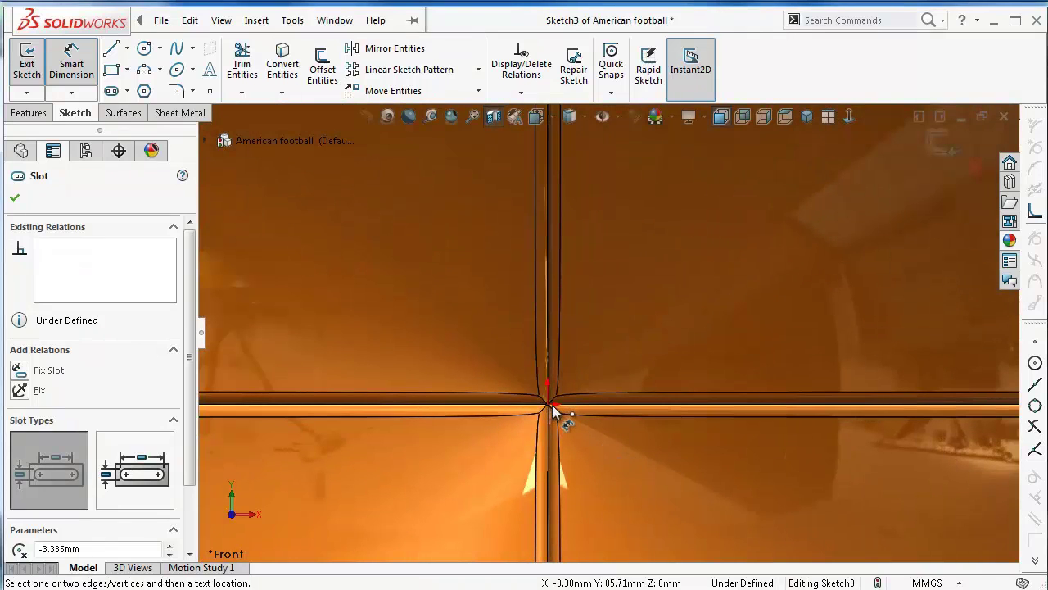
scroll(565, 407, "down", 2)
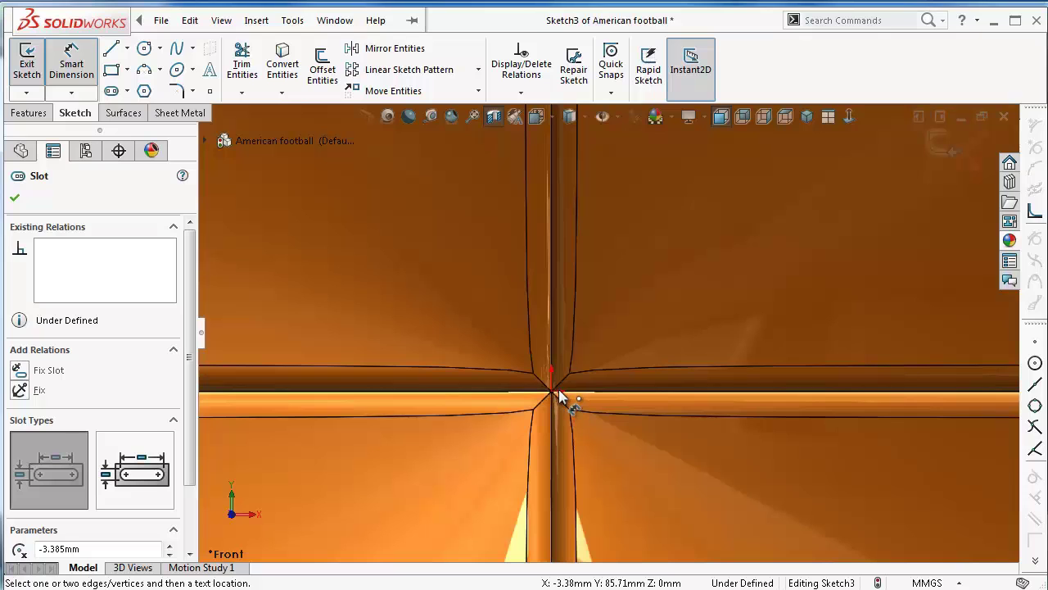
left_click(555, 396)
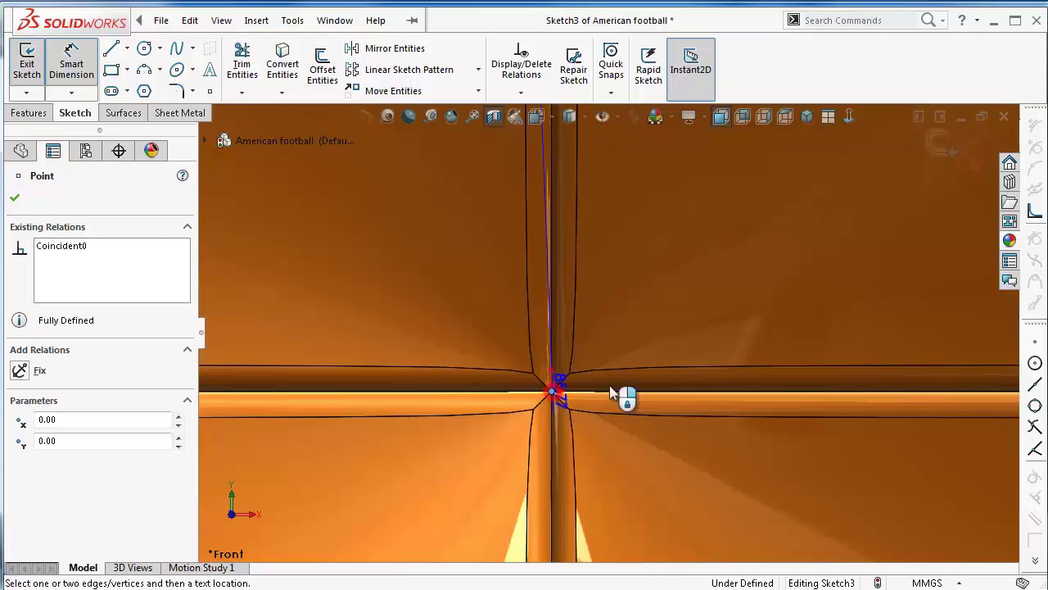
scroll(534, 363, "up", 3)
scroll(499, 335, "up", 3)
scroll(496, 311, "up", 4)
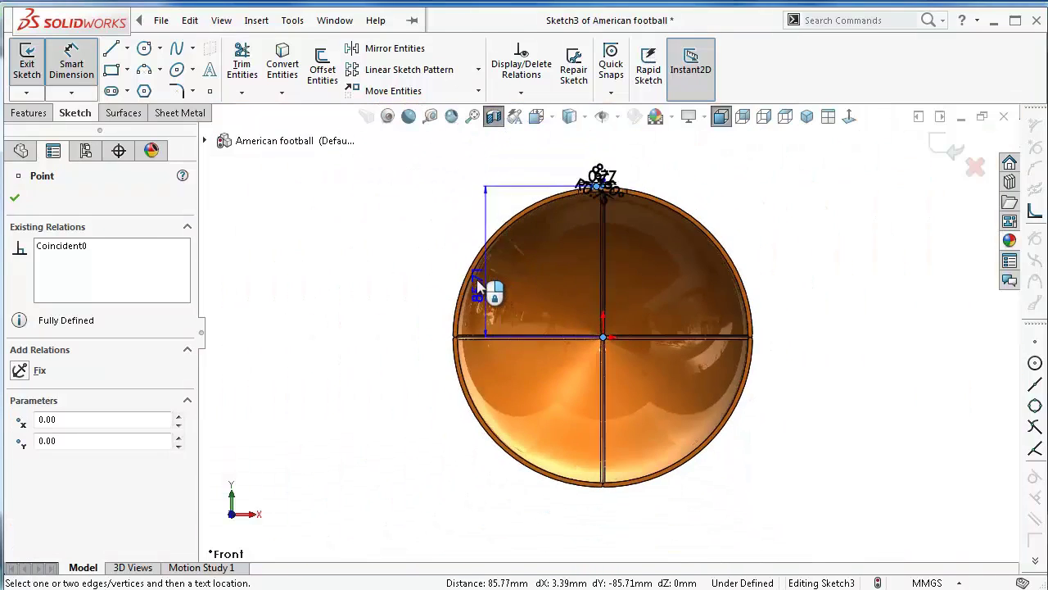
scroll(471, 286, "down", 1)
scroll(455, 282, "down", 3)
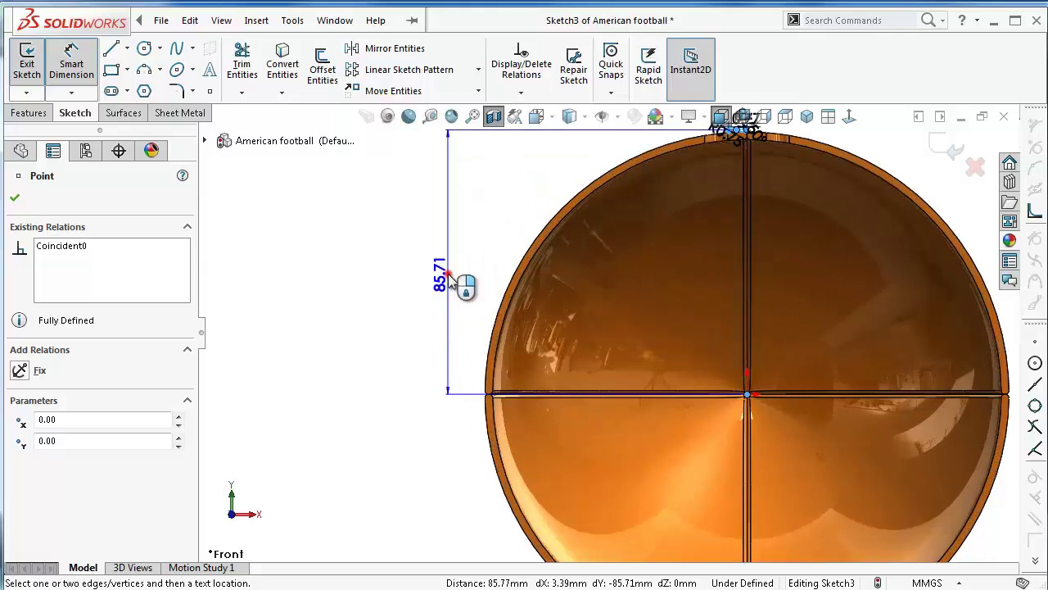
left_click(448, 278)
type("85.75")
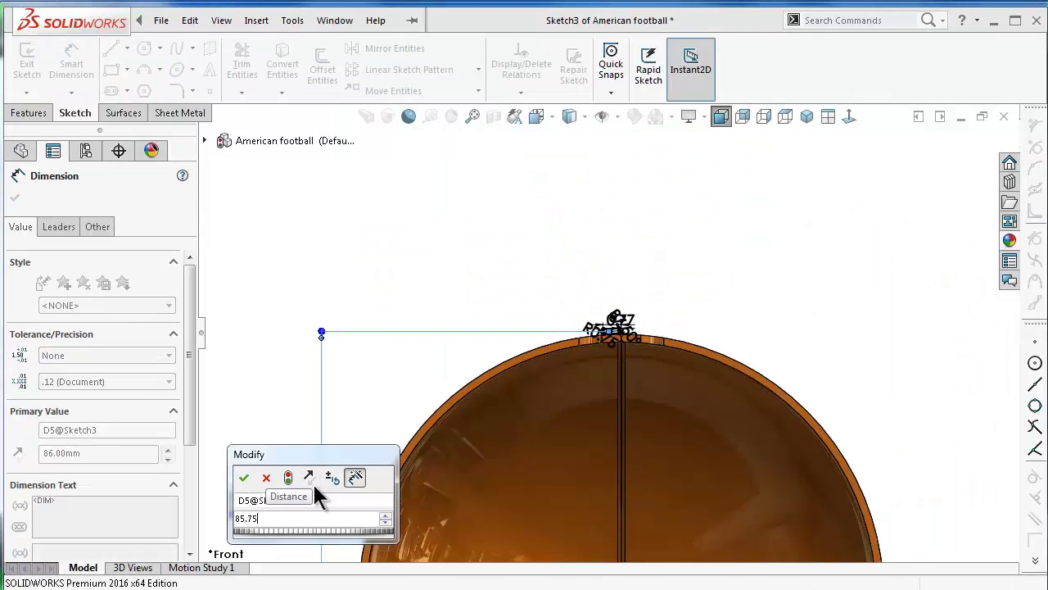
key("Return")
left_click(410, 374)
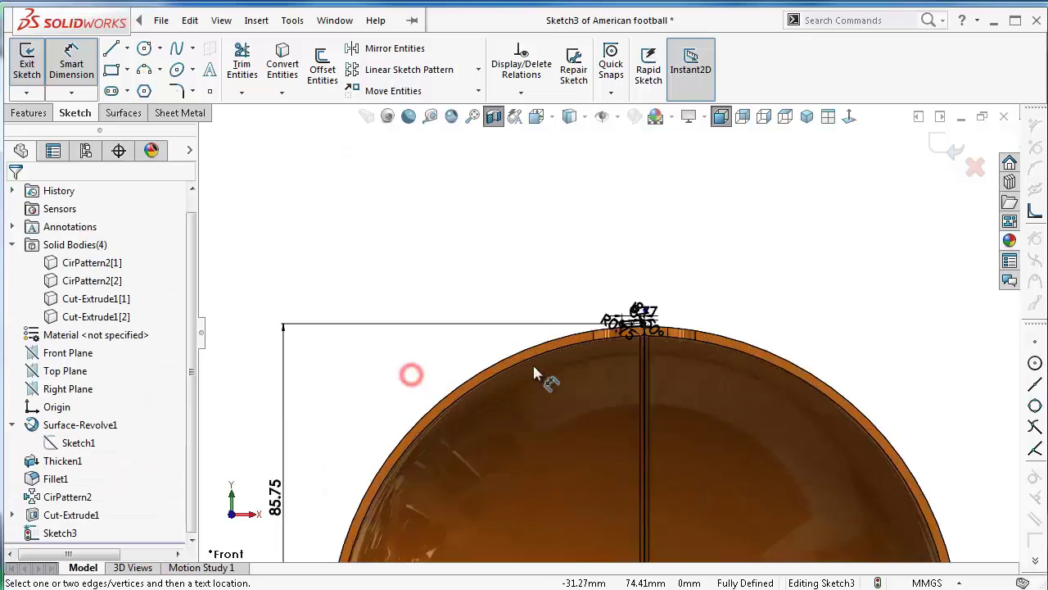
scroll(893, 221, "down", 5)
scroll(893, 221, "up", 5)
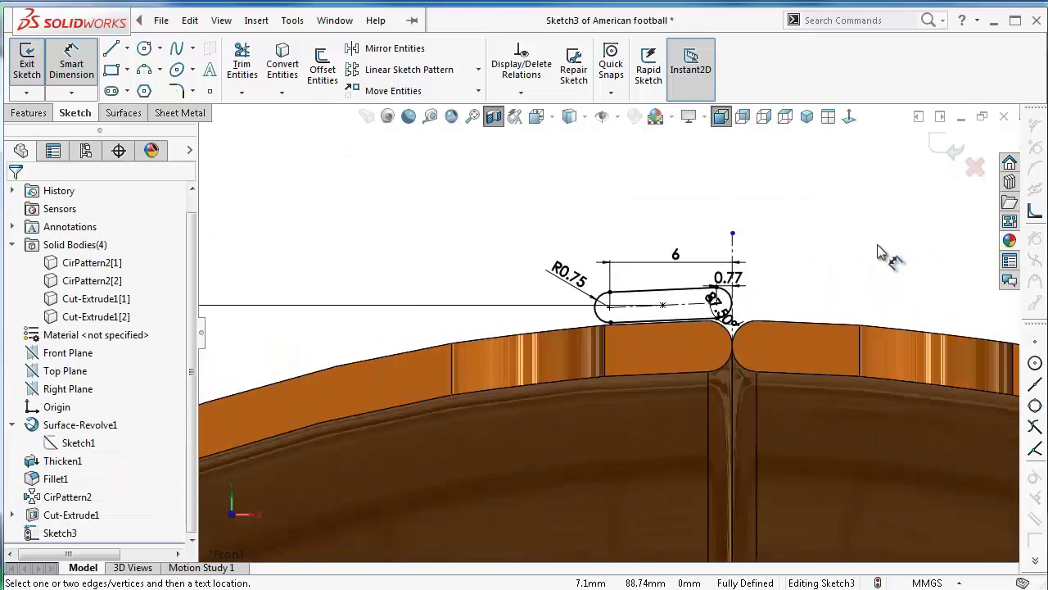
scroll(885, 253, "down", 1)
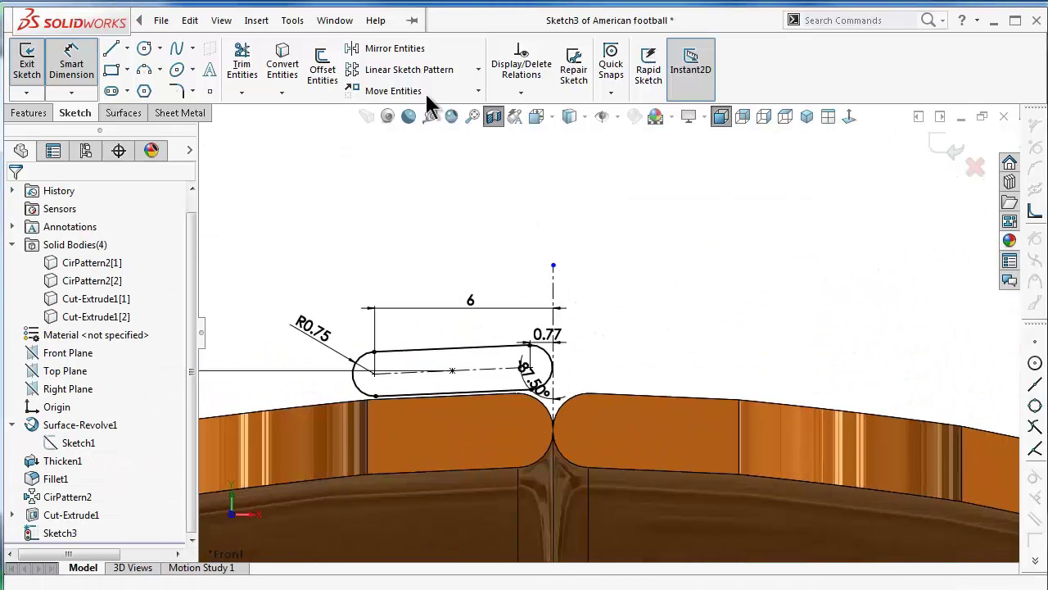
Mirror Slot1 about the vertical centerline Line1 to create a second slot
left_click(385, 48)
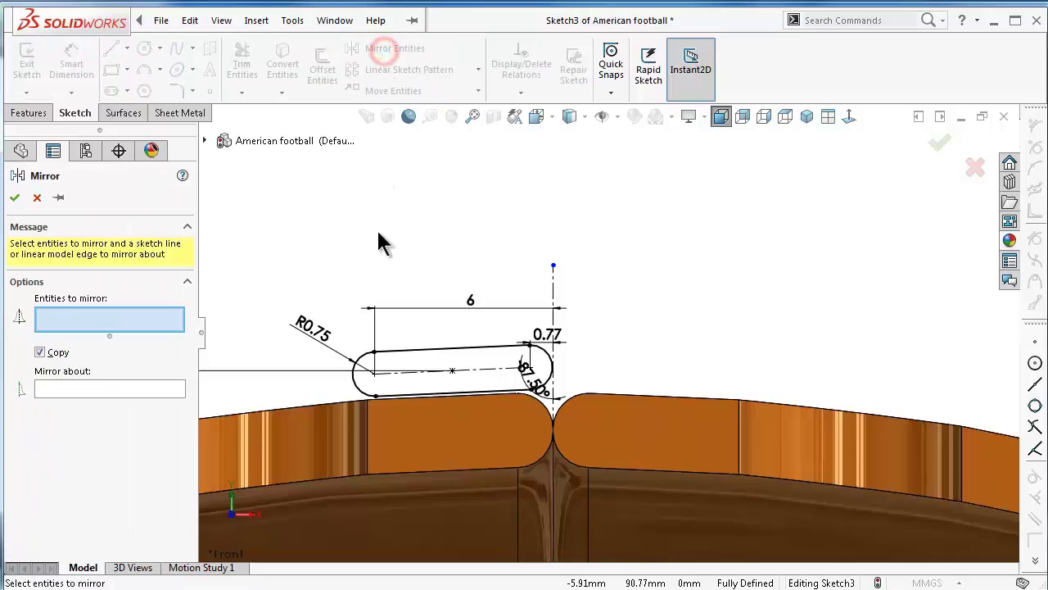
left_click(438, 353)
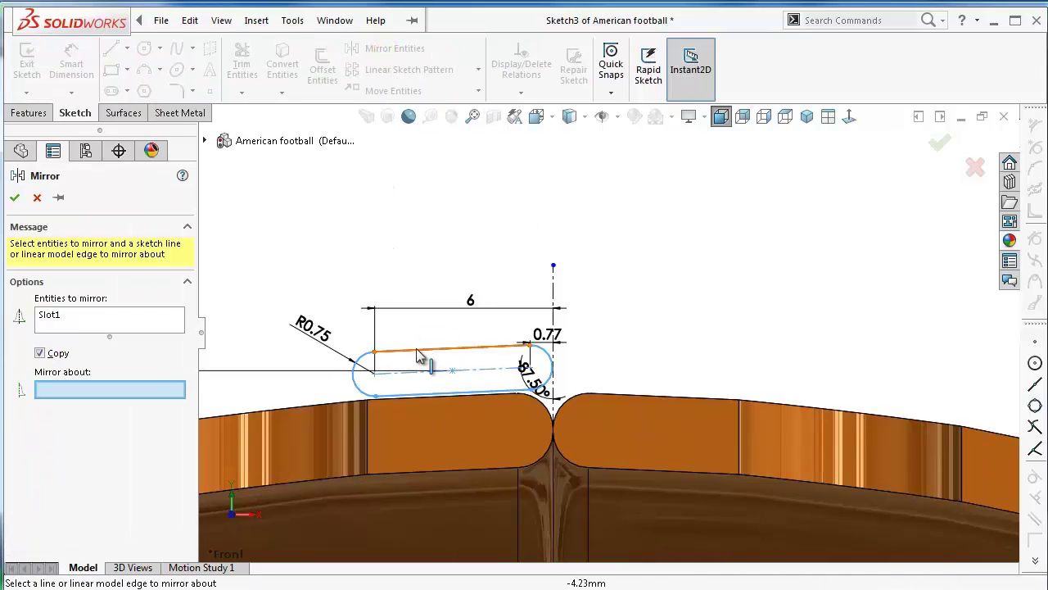
left_click(555, 286)
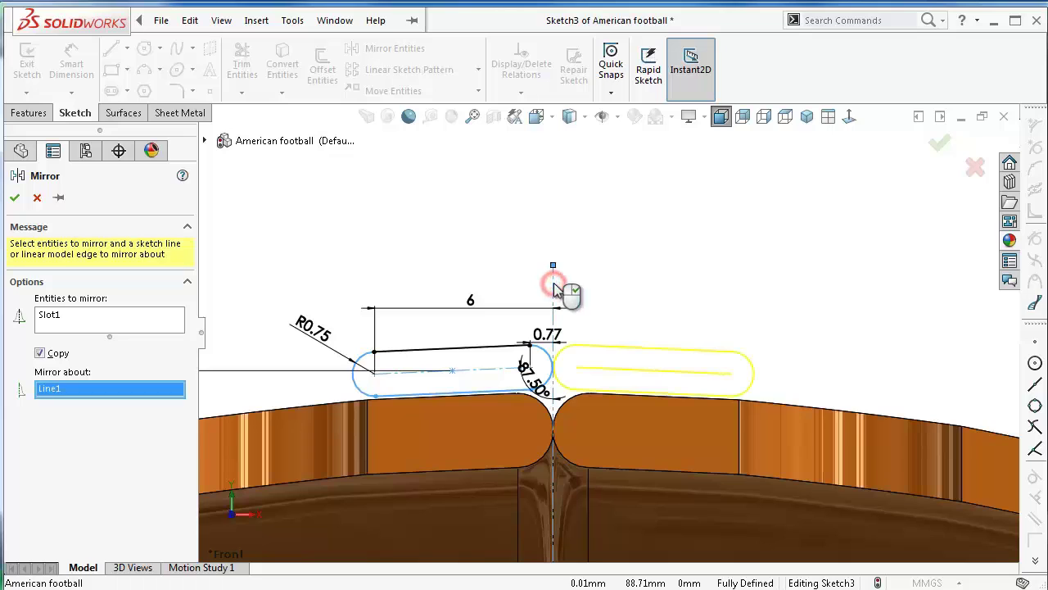
right_click(555, 291)
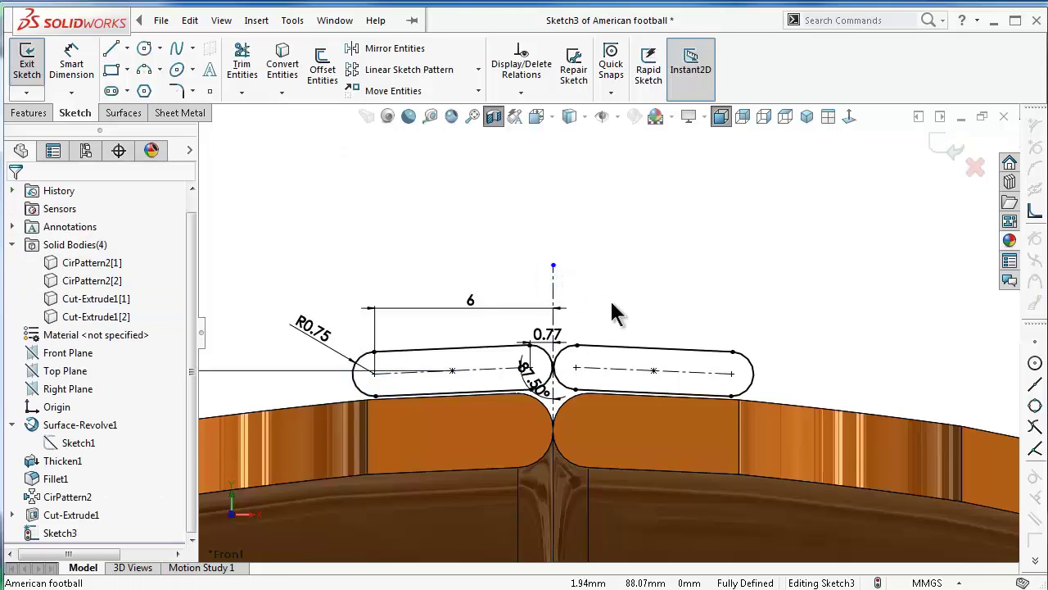
scroll(616, 313, "up", 3)
middle_click_drag(598, 329, 595, 352)
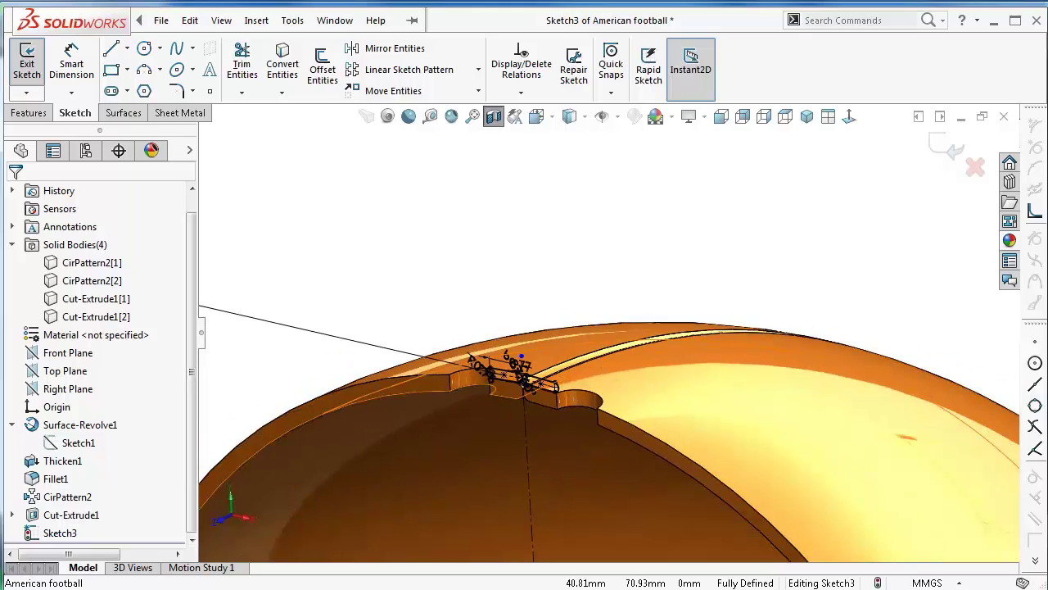
key("ctrl+8")
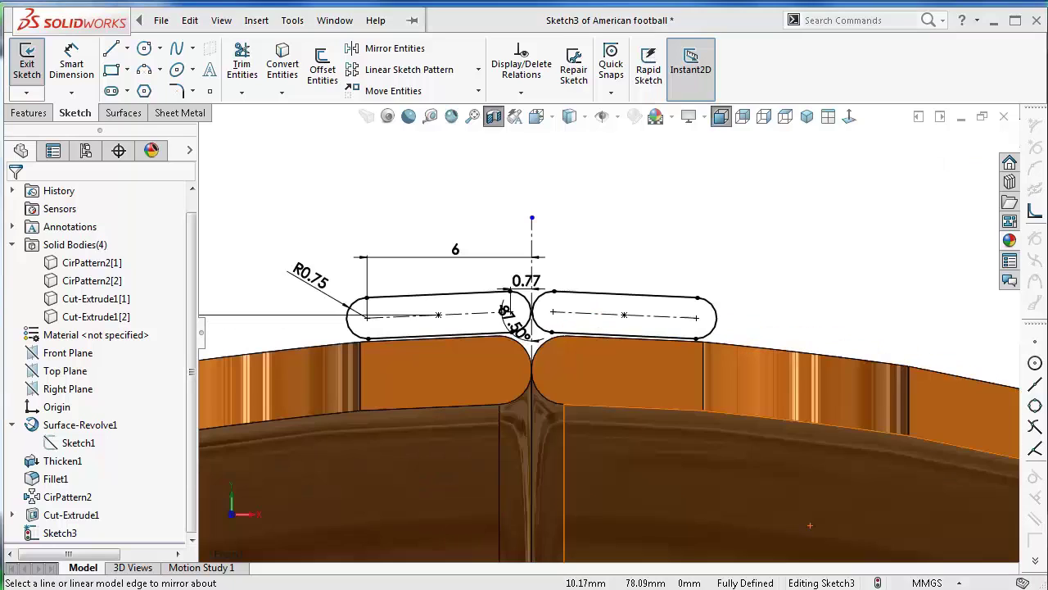
Add a Horizontal relation between the two slot points to keep them level
left_click(531, 219)
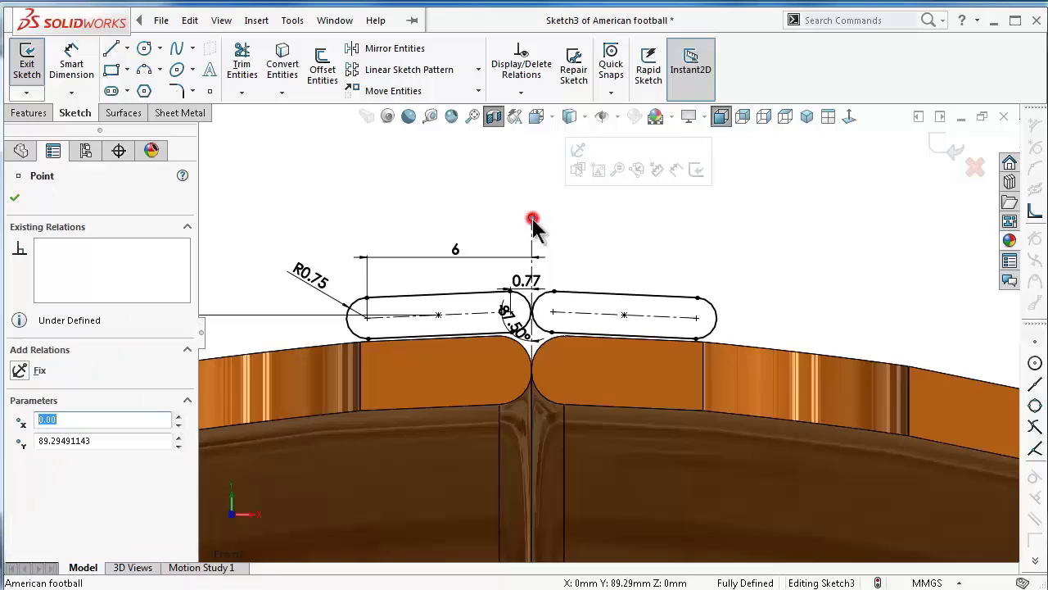
scroll(537, 270, "down", 3)
scroll(582, 307, "down", 1)
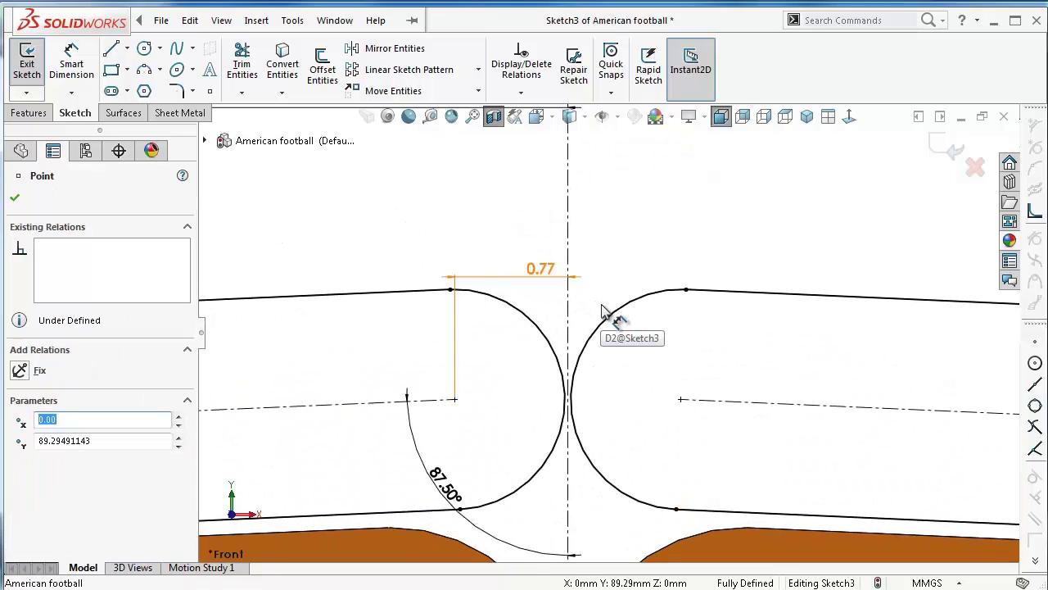
left_click(680, 399, "ctrl")
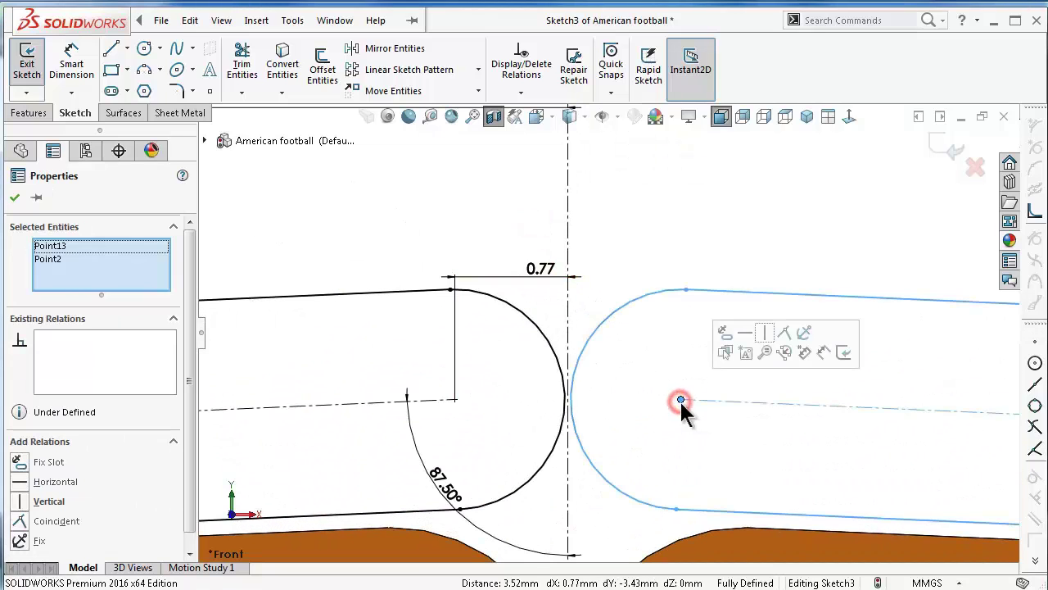
left_click(745, 332)
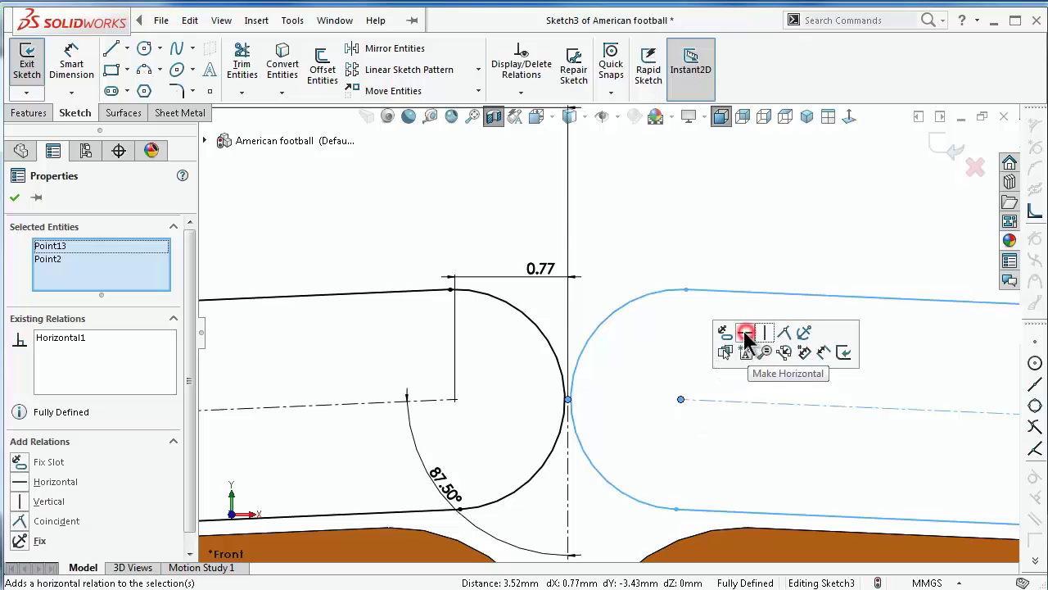
left_click(702, 200)
scroll(717, 246, "up", 2)
scroll(723, 268, "up", 2)
mouse_move(721, 277)
middle_mouse_down()
mouse_move(681, 295)
mouse_move(661, 325)
mouse_move(898, 203)
middle_mouse_up()
scroll(627, 352, "up", 2)
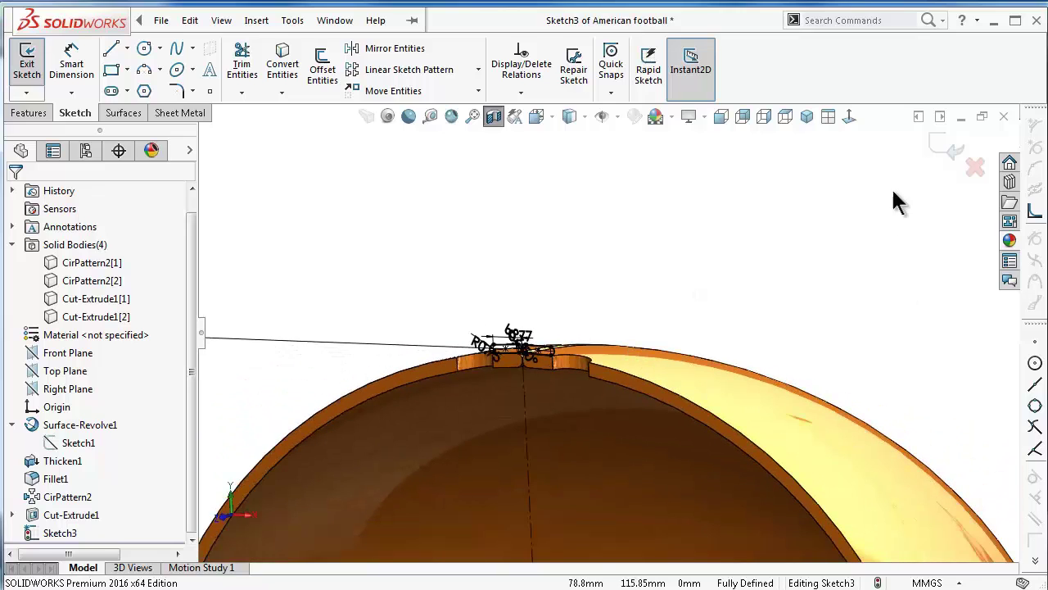
Exit Sketch3 and turn off the section view to show the whole football
left_click(942, 141)
left_click(751, 206)
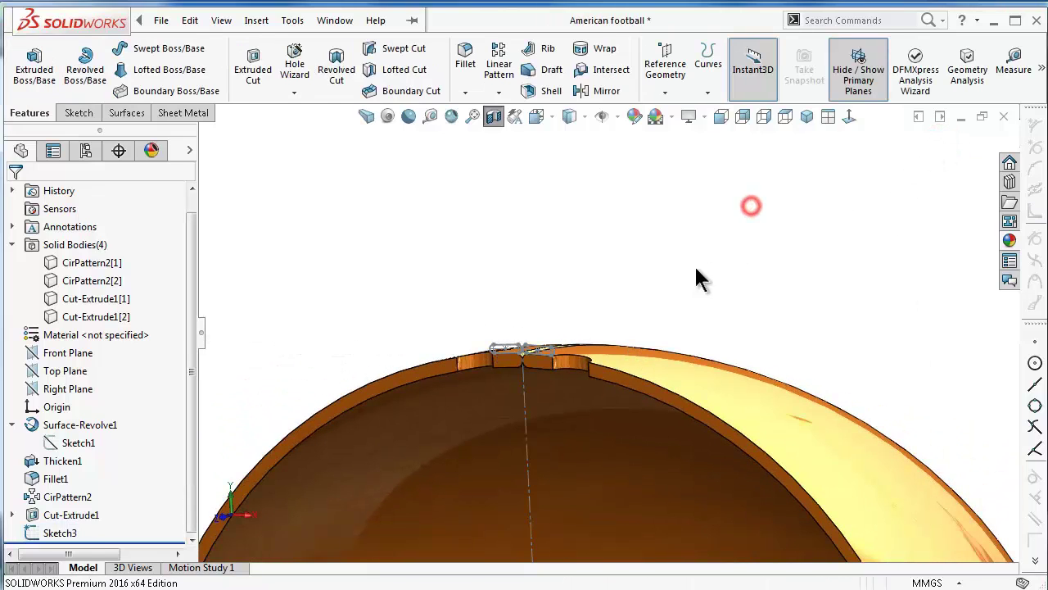
mouse_move(696, 271)
middle_mouse_down()
mouse_move(658, 358)
mouse_move(672, 332)
mouse_move(668, 341)
mouse_move(699, 328)
middle_mouse_up()
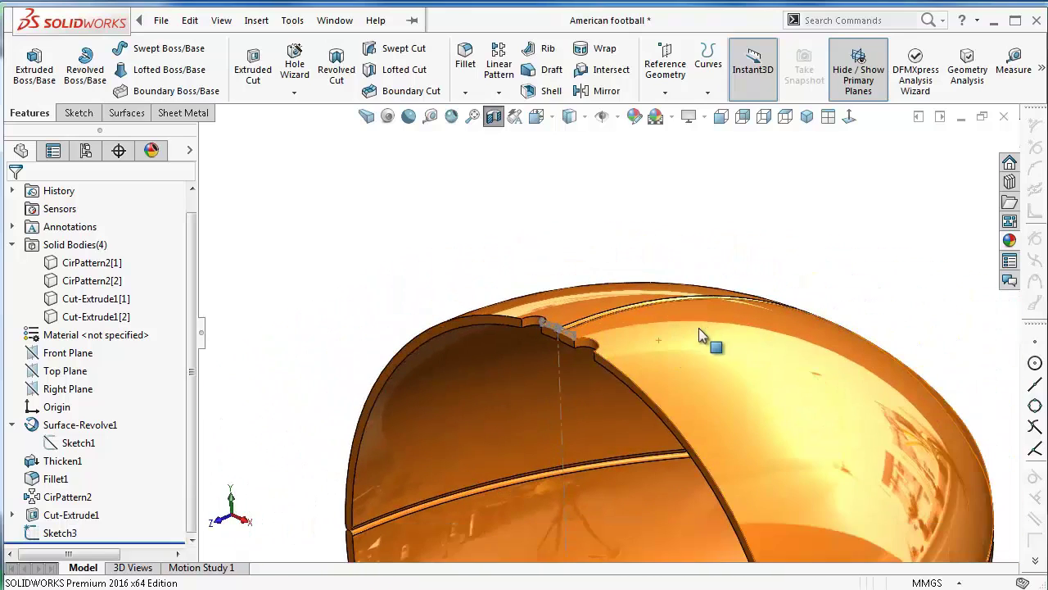
left_click(491, 117)
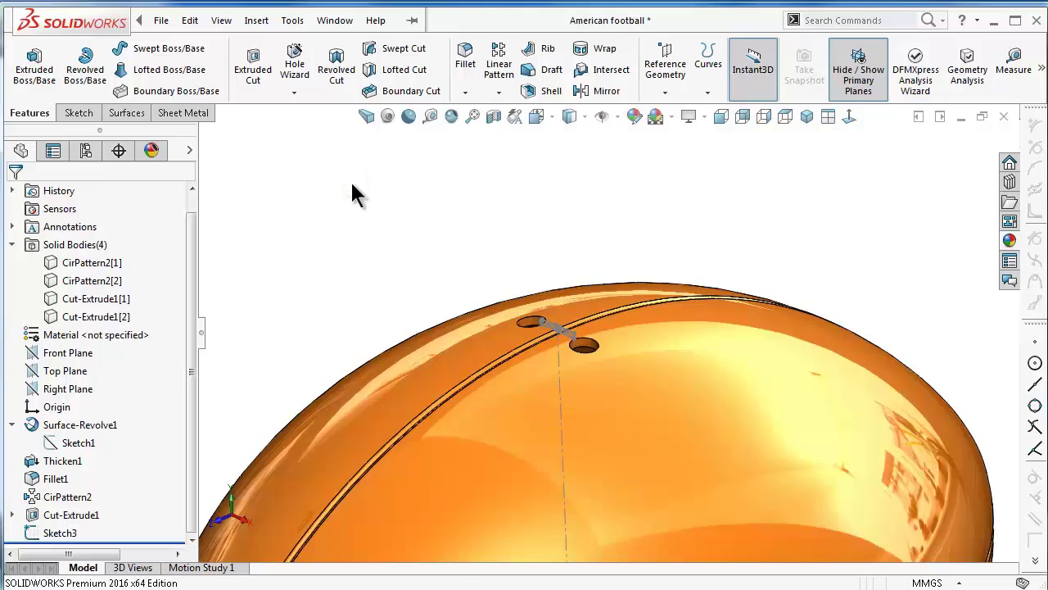
left_click_drag(191, 275, 193, 255)
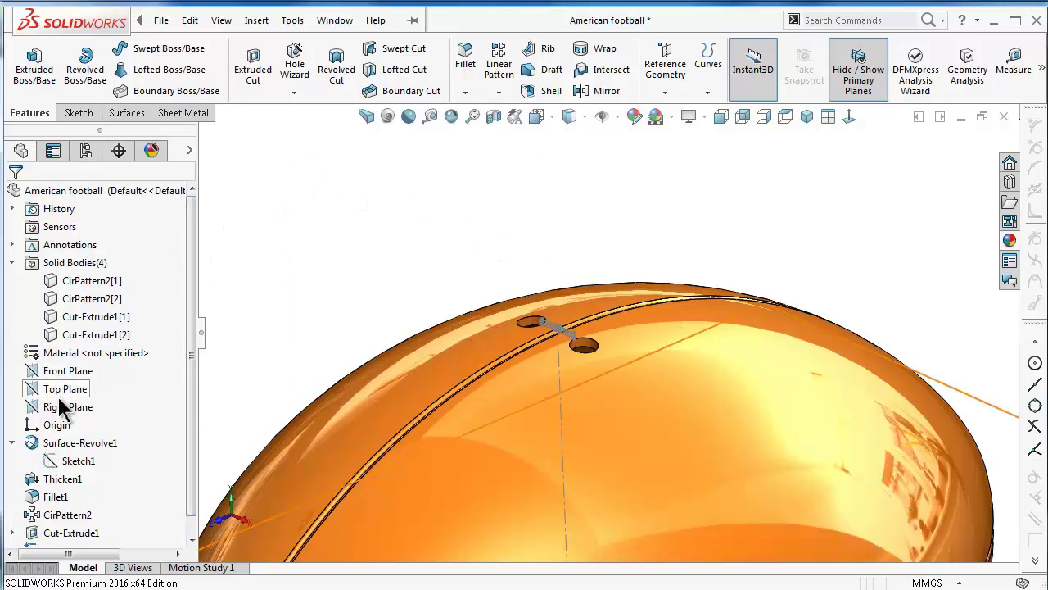
Change the section view to cut along the Right Plane and apply it
left_click(495, 117)
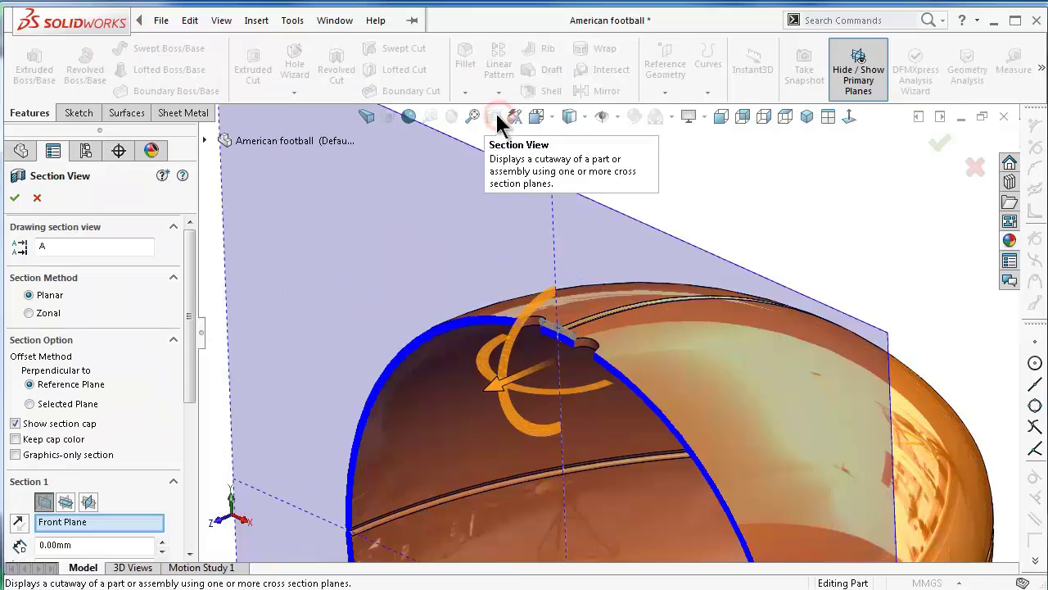
left_click(64, 502)
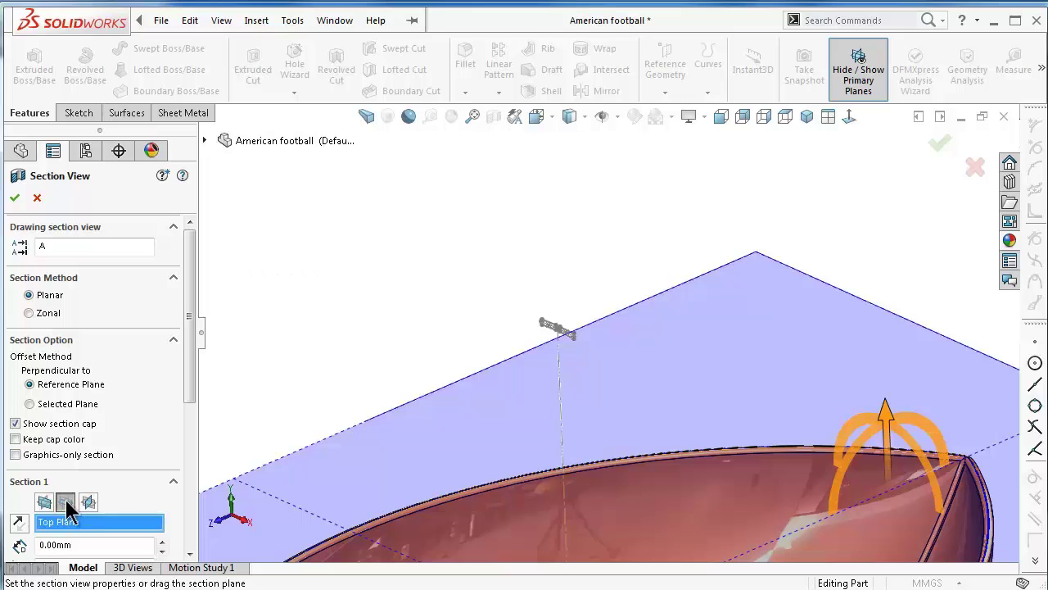
left_click(87, 501)
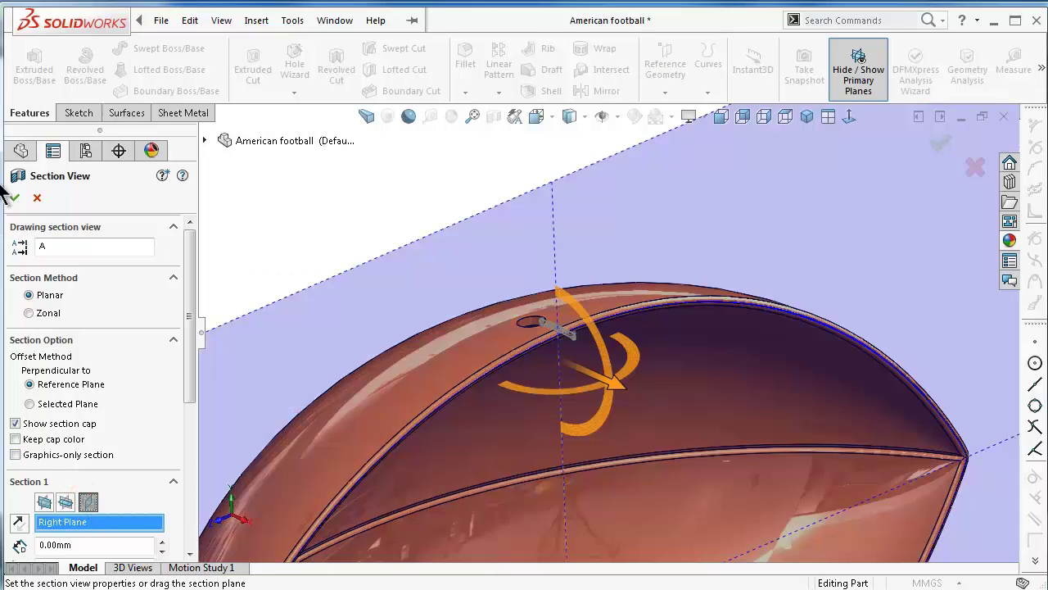
left_click(15, 198)
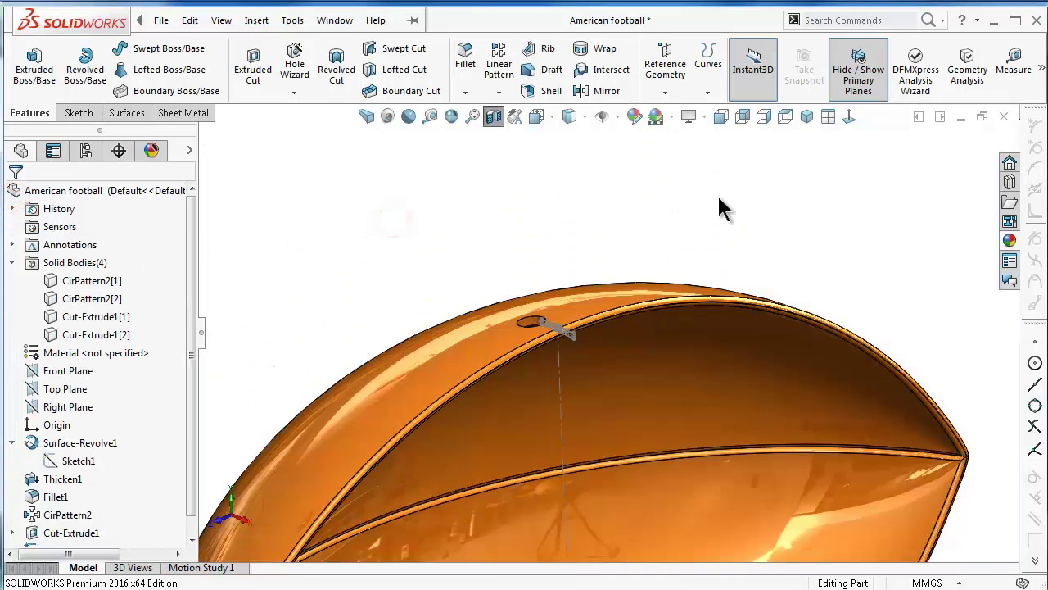
Start a new sketch on the Right Plane, viewed normal to it
left_click(74, 407)
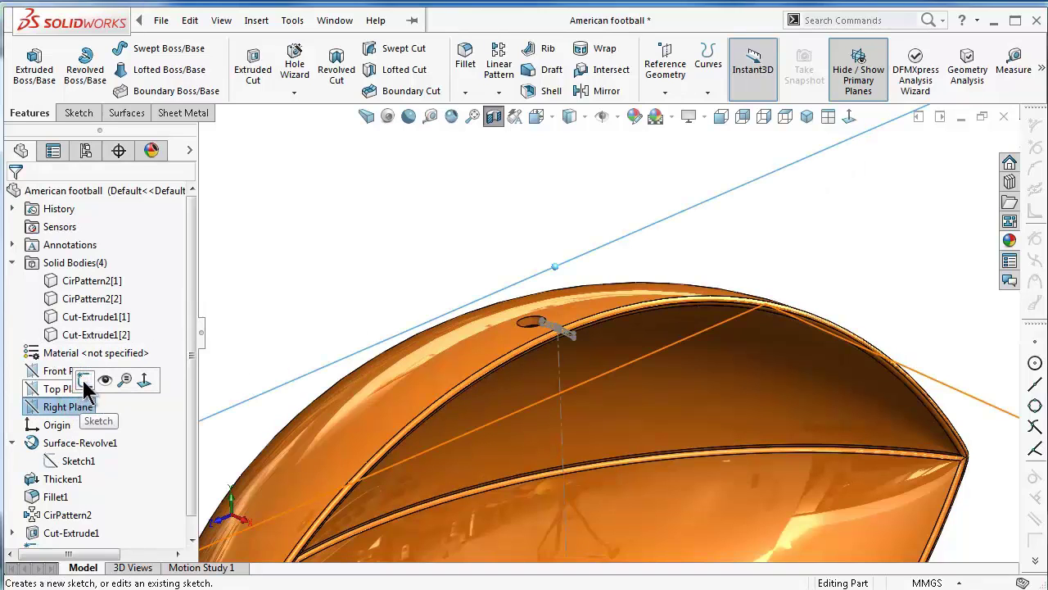
left_click(85, 382)
left_click(849, 121)
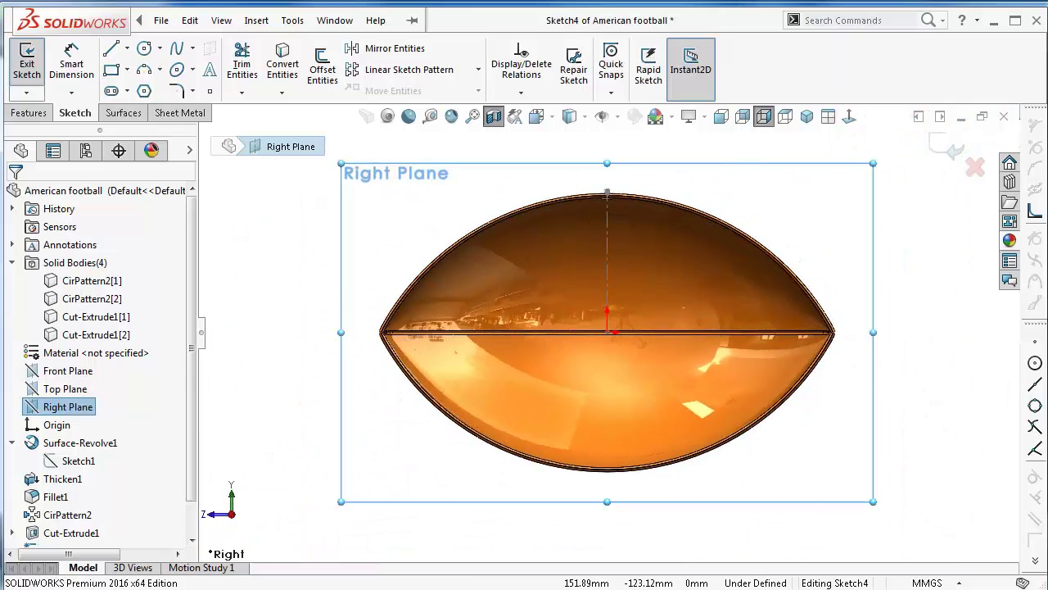
scroll(631, 316, "down", 3)
scroll(618, 397, "down", 3)
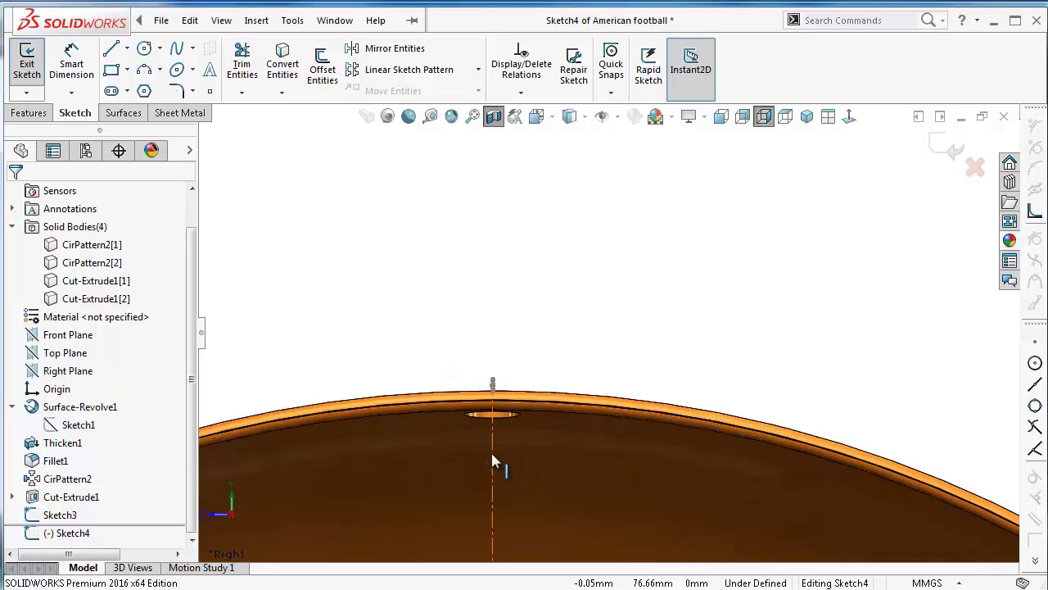
Show Sketch1, the football's original profile, in the model
left_click(73, 424)
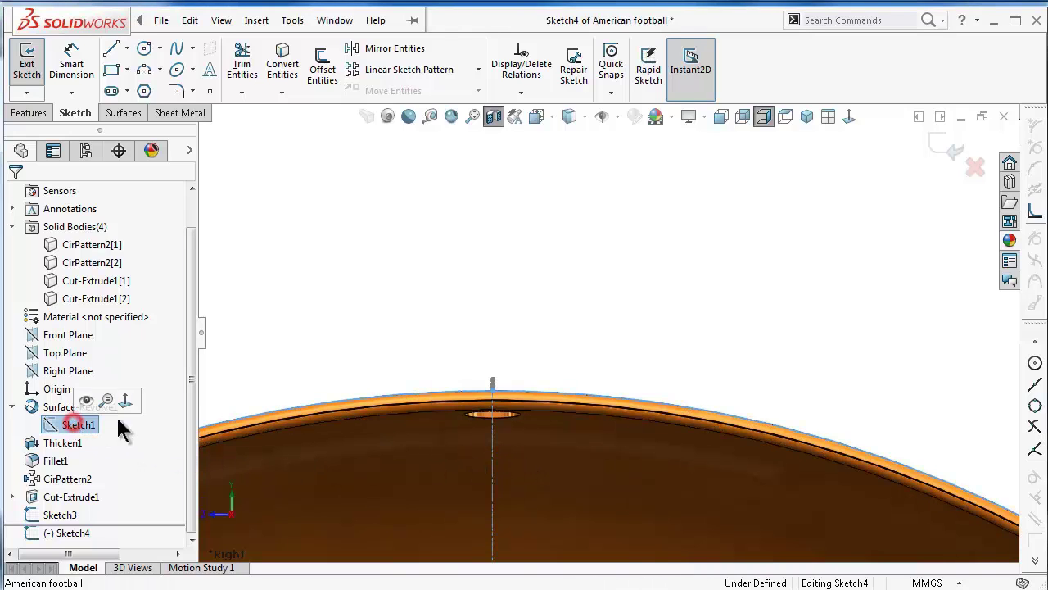
middle_click_drag(374, 333, 358, 367)
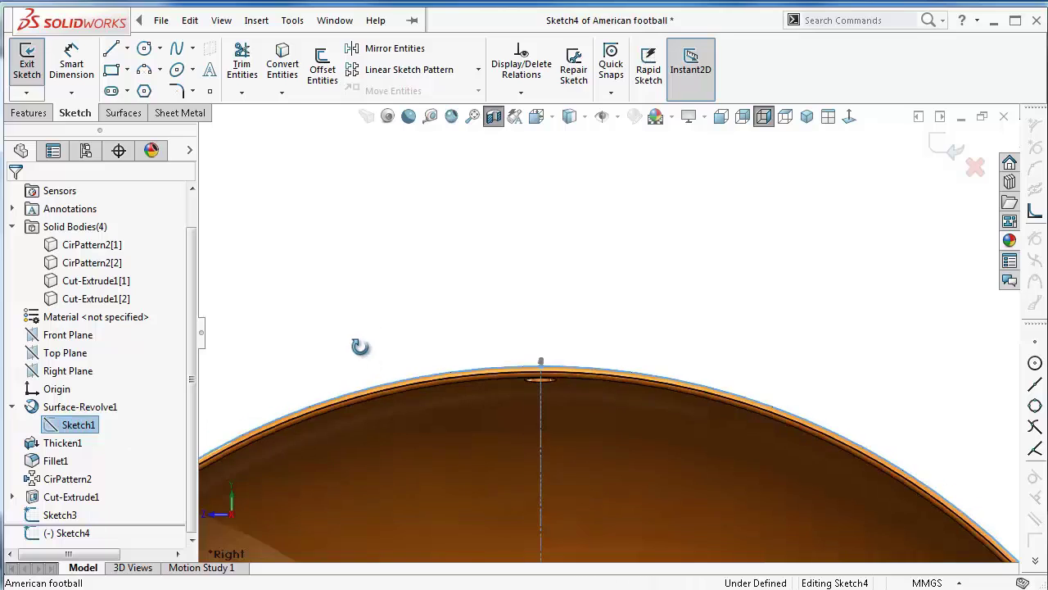
left_click(86, 425)
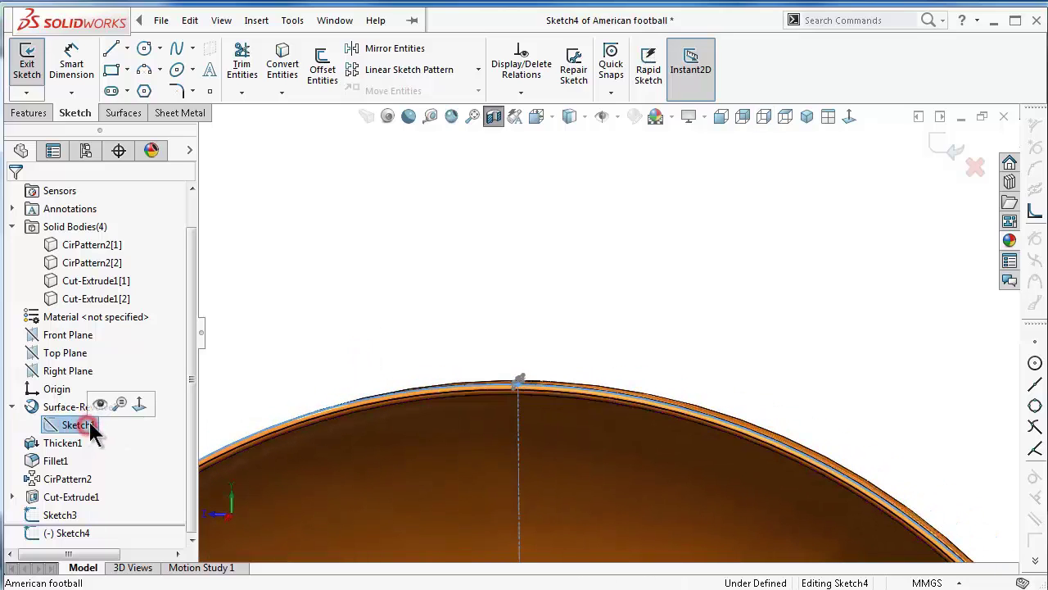
left_click(47, 432)
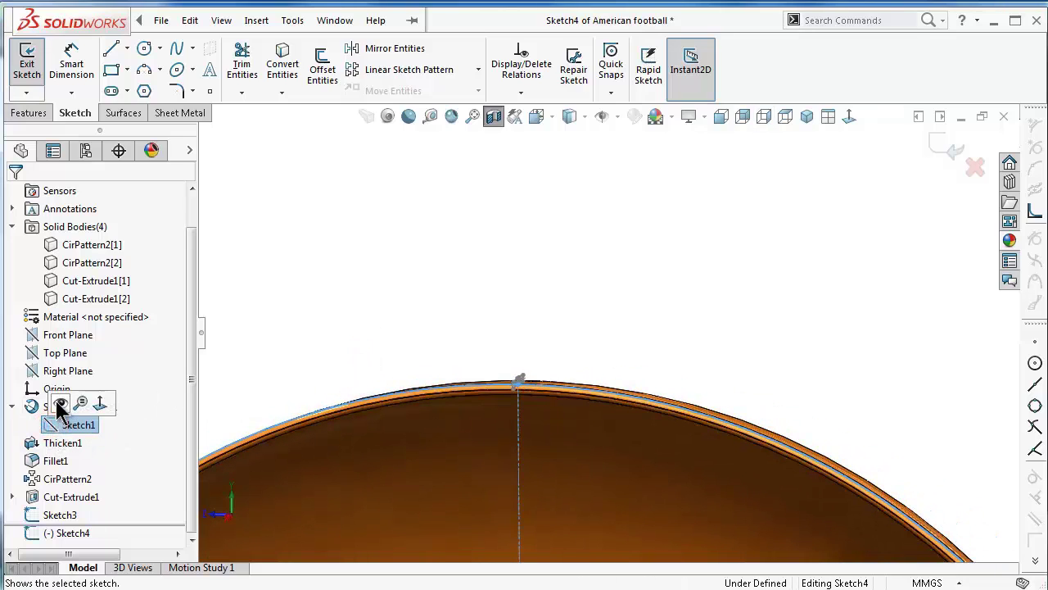
left_click(59, 403)
mouse_move(568, 361)
middle_mouse_down()
mouse_move(565, 408)
mouse_move(526, 420)
mouse_move(518, 389)
middle_mouse_up()
Convert the football's curved outer edge into a sketch arc
mouse_move(507, 334)
middle_mouse_down()
mouse_move(508, 351)
mouse_move(480, 351)
mouse_move(484, 363)
mouse_move(408, 450)
mouse_move(481, 374)
middle_mouse_up()
scroll(482, 374, "down", 3)
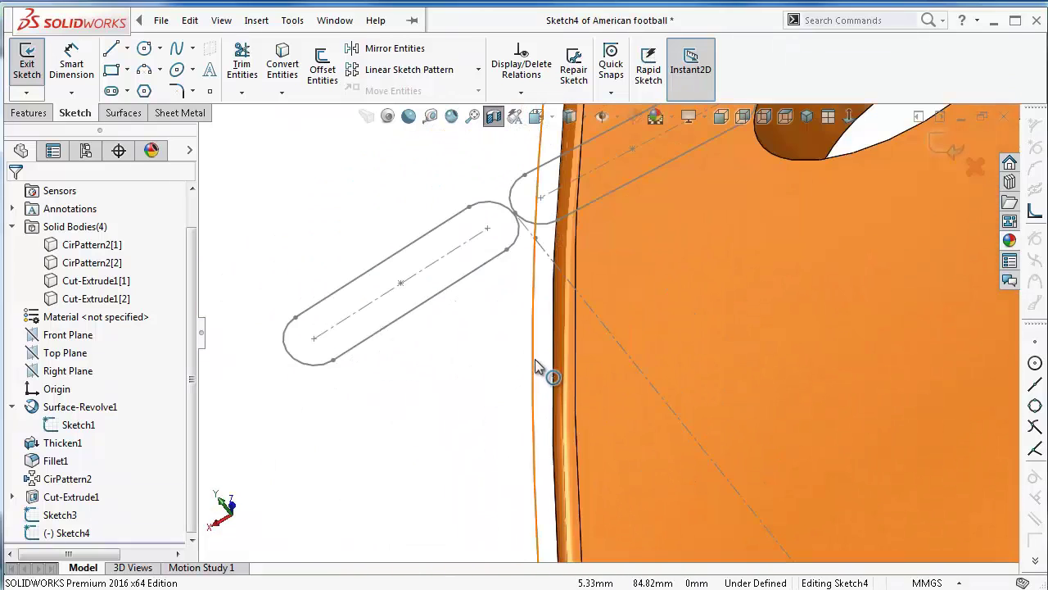
left_click(537, 366)
left_click(288, 64)
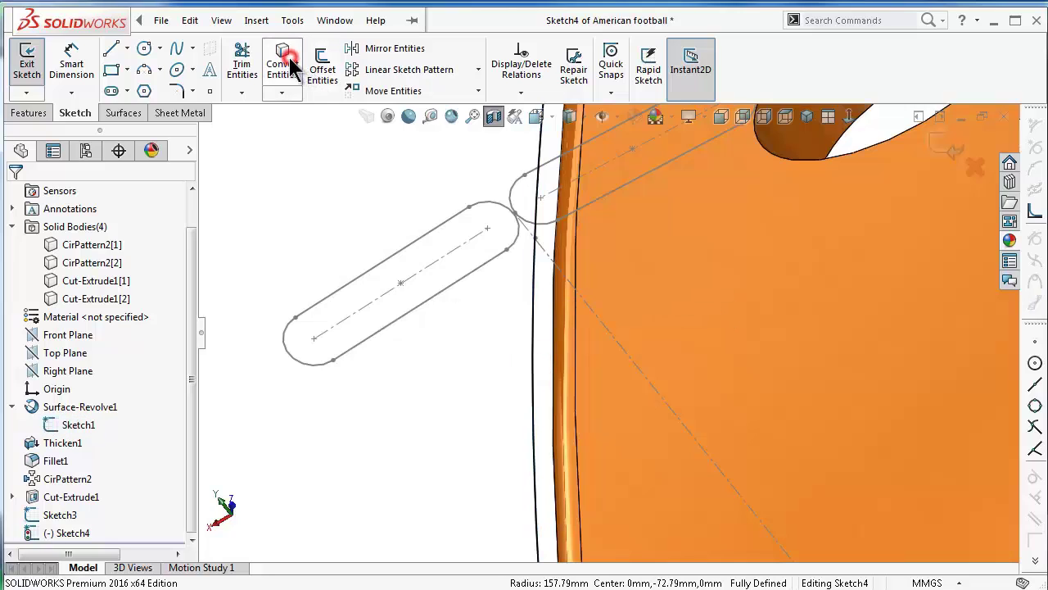
left_click(532, 320)
left_click(451, 395)
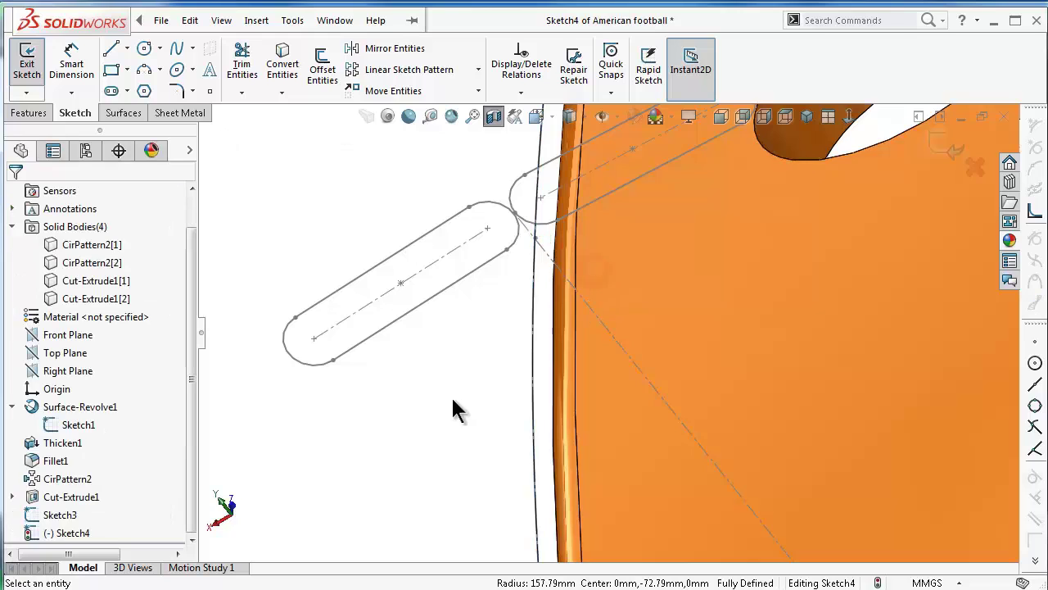
Reorient normal to the sketch plane and zoom in on the top of the arc
scroll(446, 411, "up", 2)
mouse_move(446, 411)
middle_mouse_down()
mouse_move(491, 346)
mouse_move(529, 340)
middle_mouse_up()
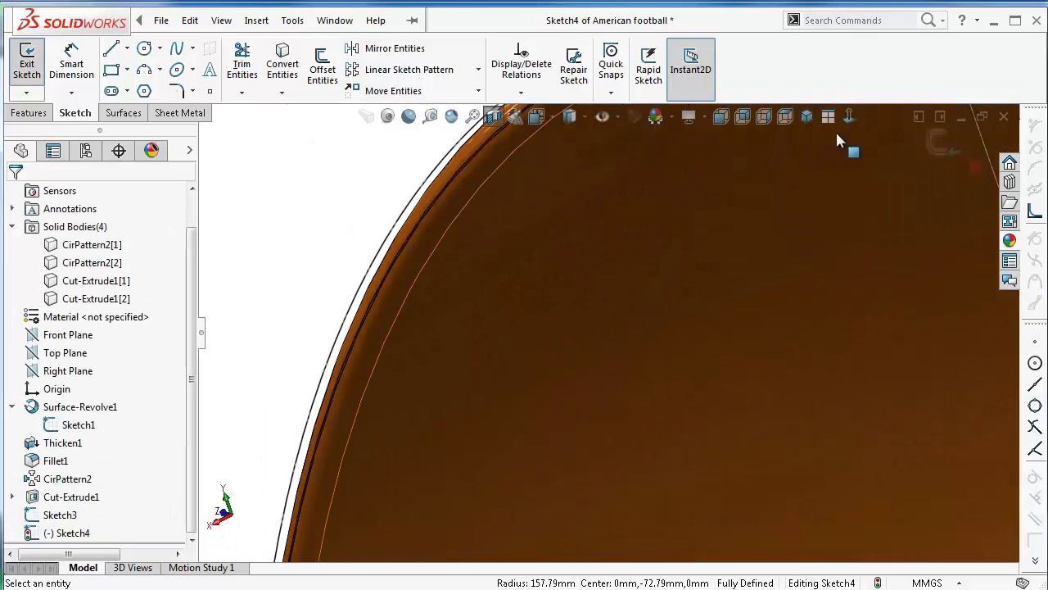
left_click(849, 119)
scroll(601, 218, "down", 5)
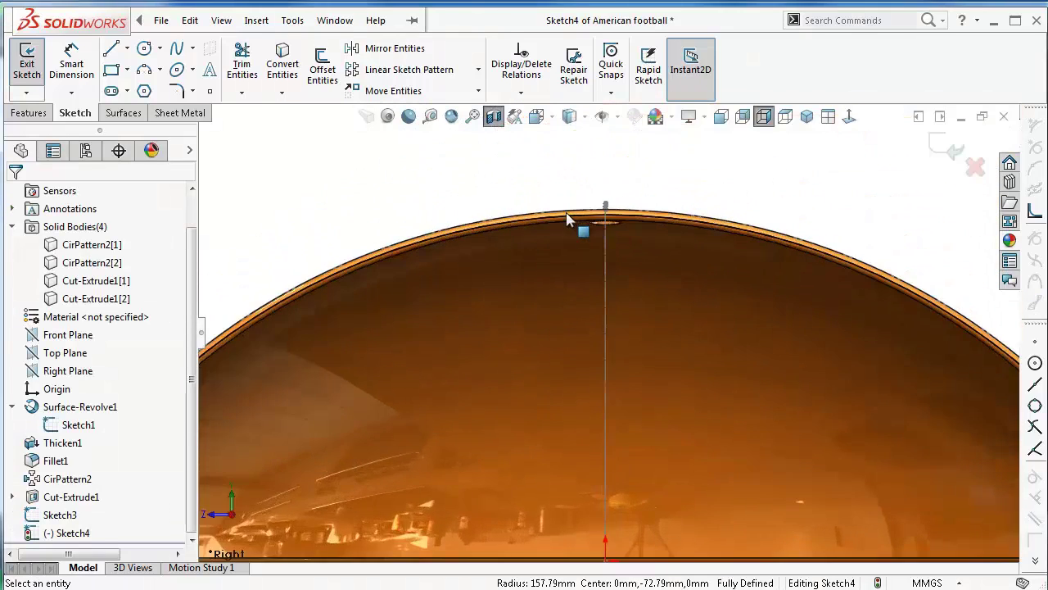
scroll(356, 217, "down", 2)
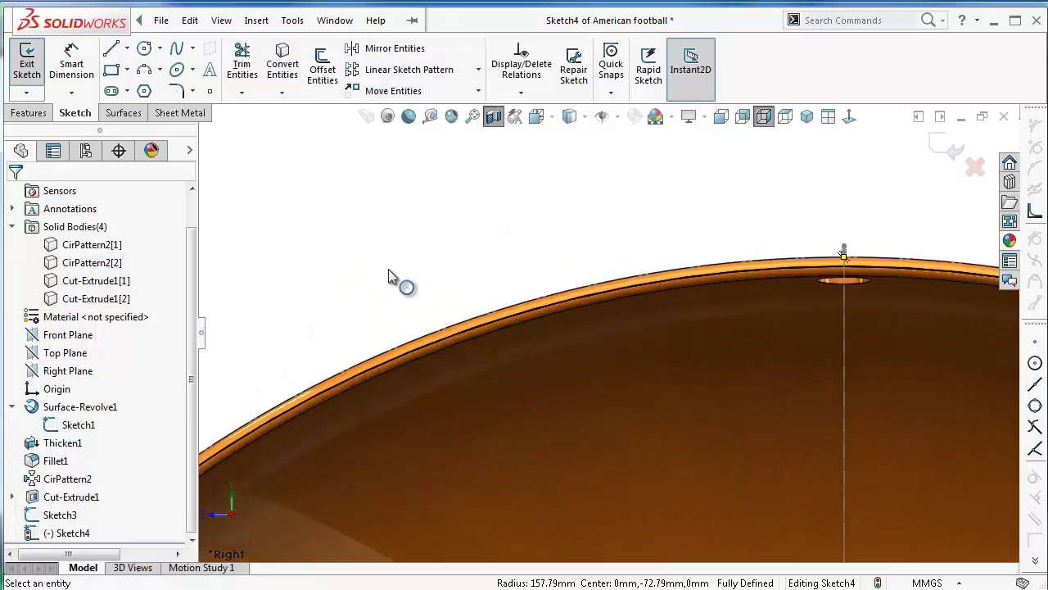
left_click(146, 72)
scroll(421, 227, "up", 3)
scroll(410, 241, "up", 2)
scroll(495, 352, "up", 3)
key("Escape")
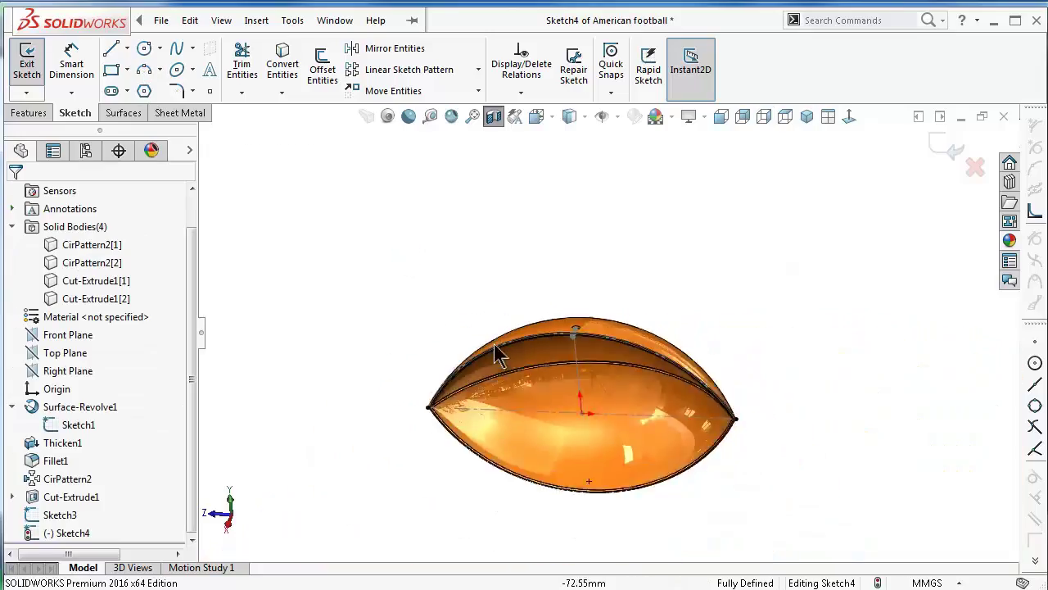
scroll(495, 352, "down", 3)
mouse_move(627, 402)
middle_mouse_down()
mouse_move(461, 368)
mouse_move(492, 257)
mouse_move(518, 346)
mouse_move(489, 363)
middle_mouse_up()
scroll(482, 342, "down", 1)
scroll(445, 323, "down", 3)
Draw a three-point arc of radius 78.68 mm along the football's top edge
scroll(444, 331, "down", 2)
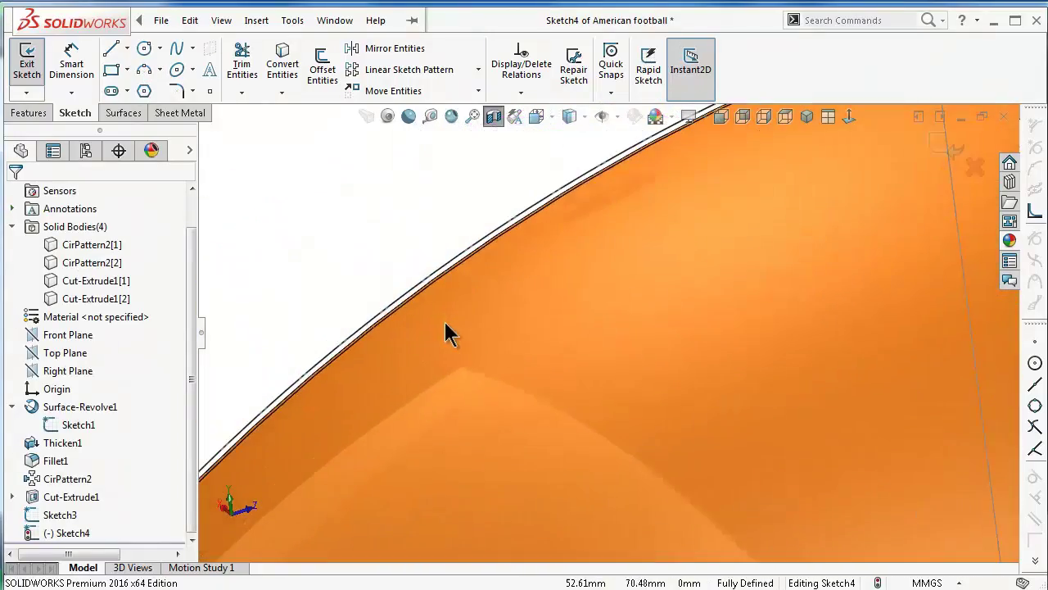
left_click(147, 72)
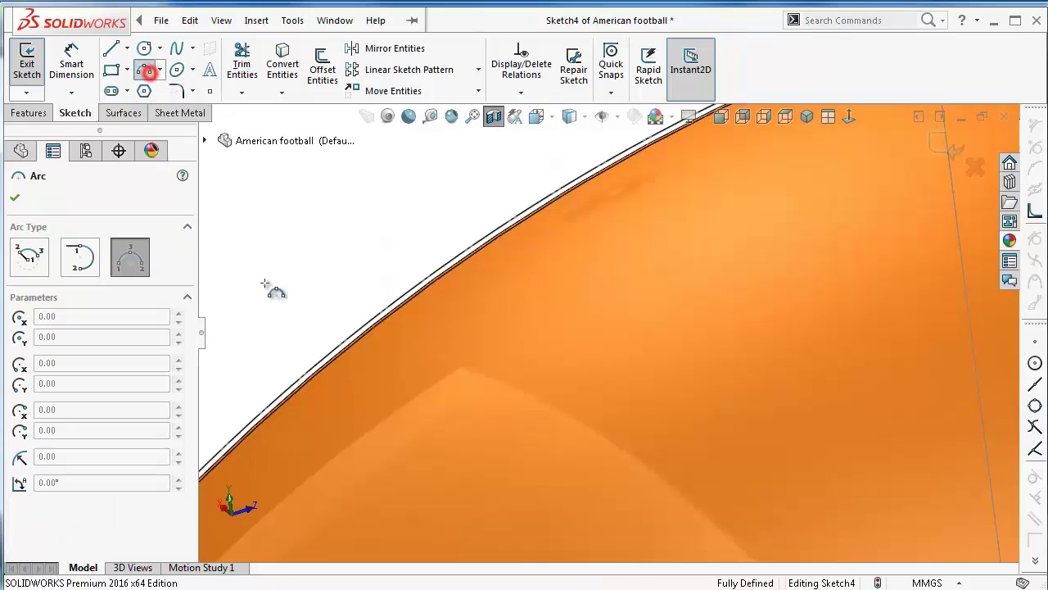
left_click(276, 399)
scroll(459, 303, "up", 2)
scroll(695, 236, "up", 2)
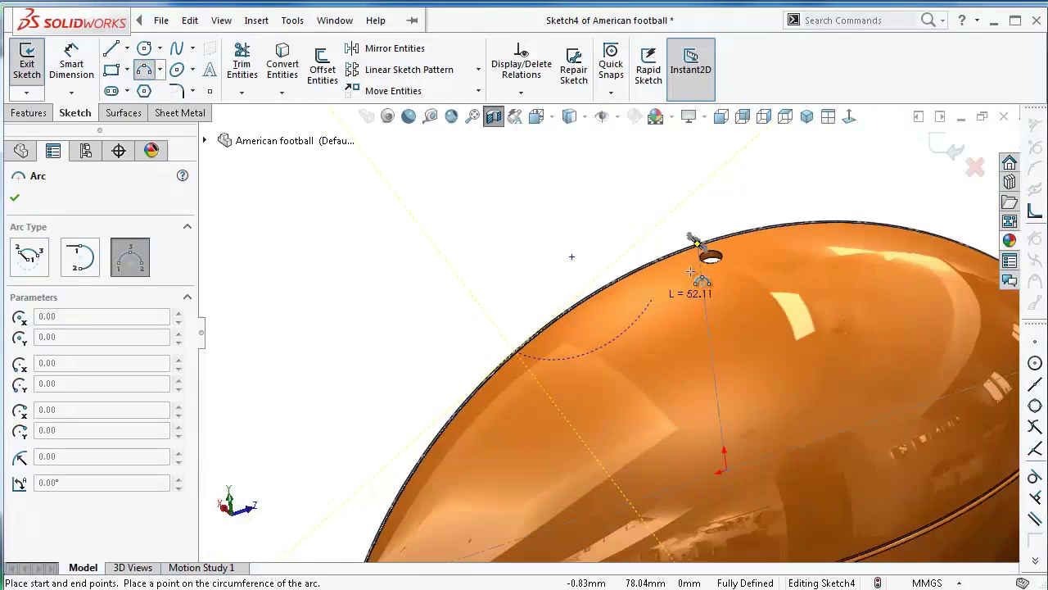
scroll(631, 300, "up", 2)
scroll(666, 340, "up", 1)
scroll(665, 340, "down", 2)
scroll(732, 320, "down", 1)
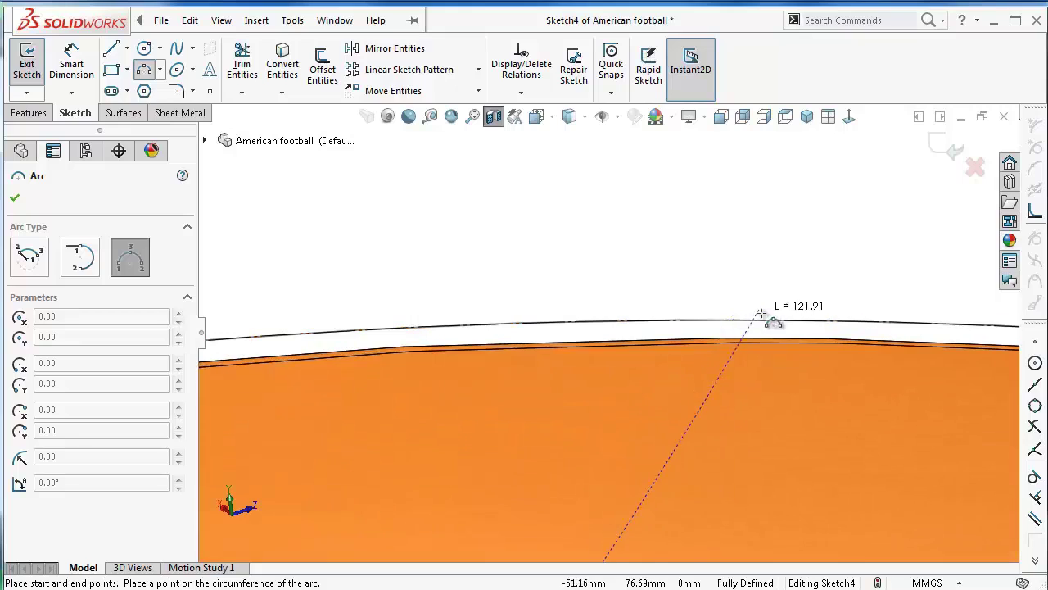
left_click(764, 321)
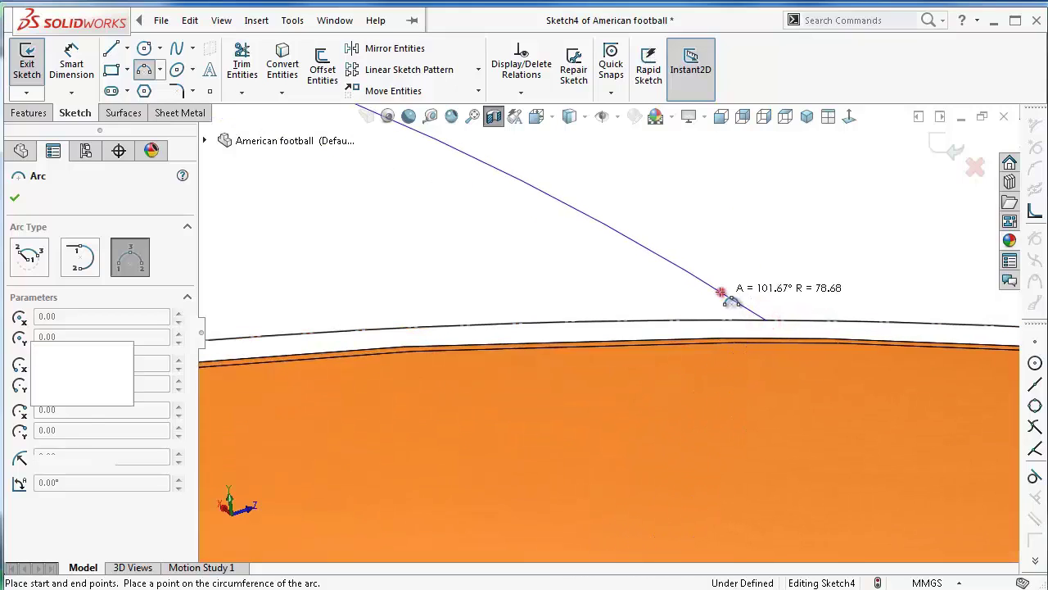
left_click(720, 294)
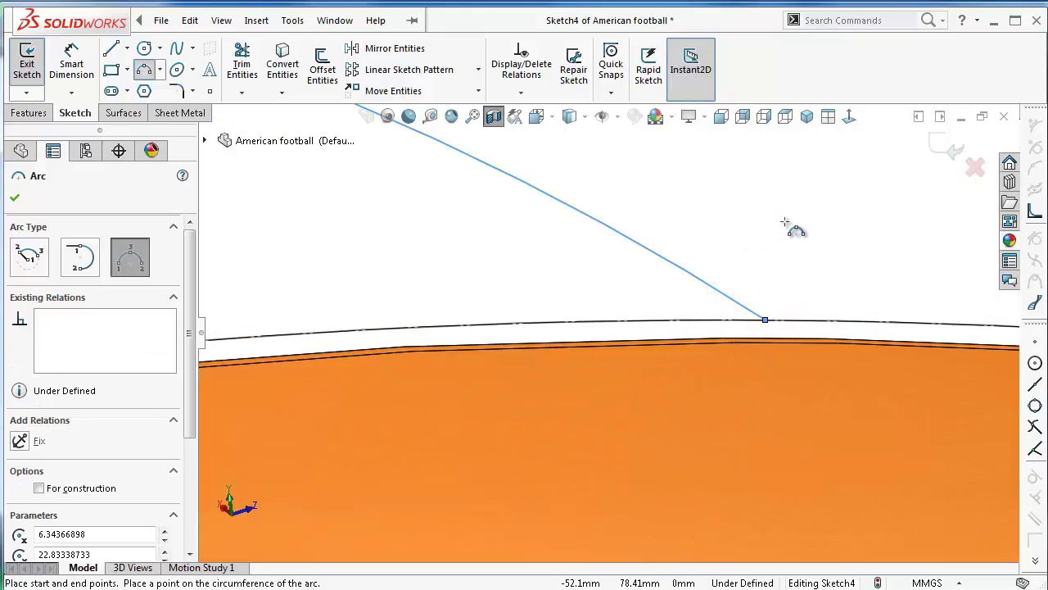
key("Escape")
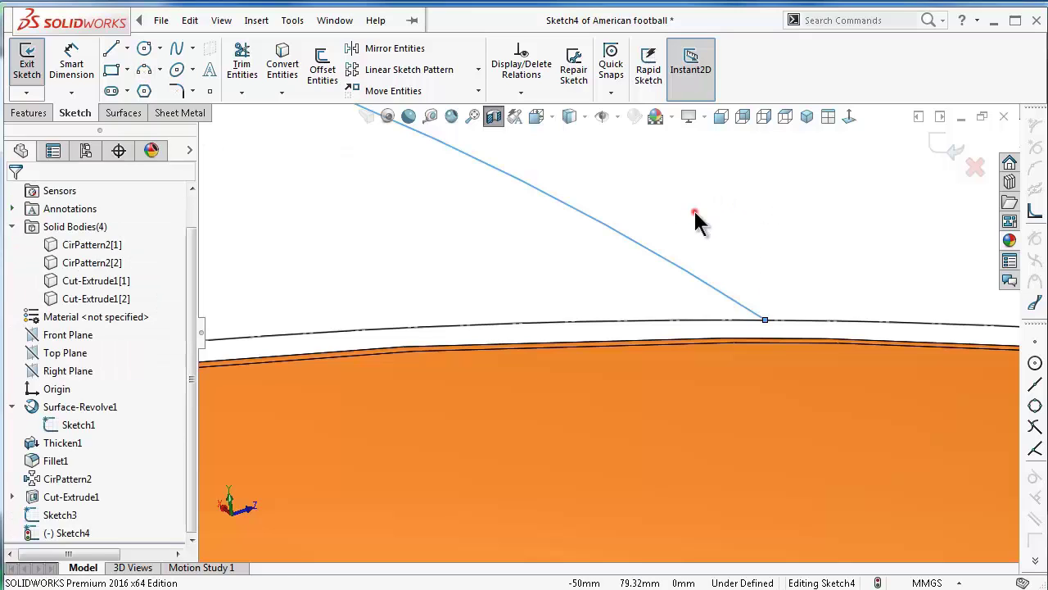
Make the new arc coradial with the converted edge arc, then view normal to the sketch
middle_click_drag(694, 220, 683, 222)
left_click(500, 239)
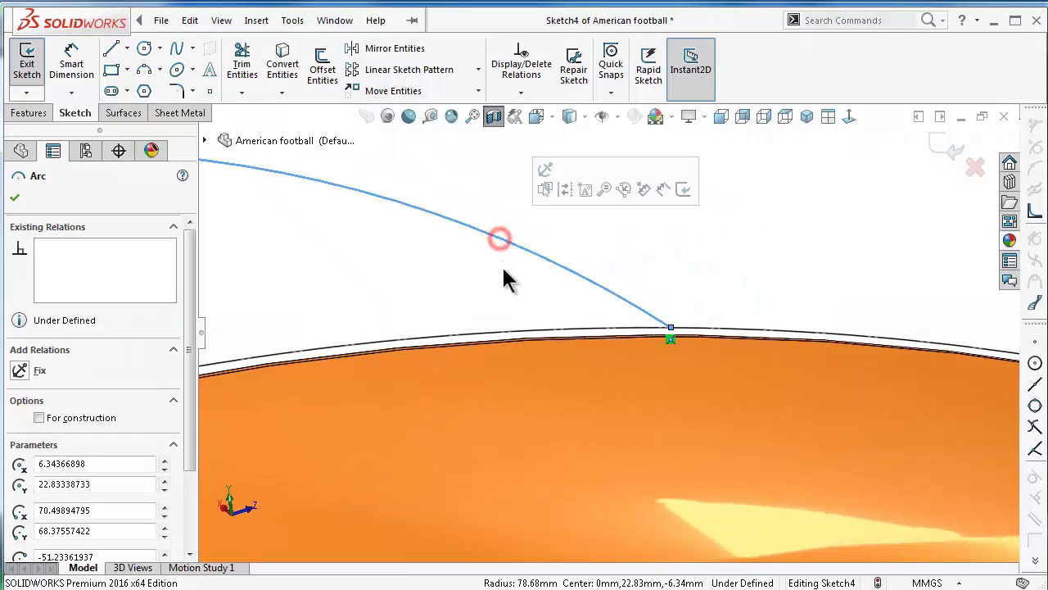
left_click(521, 335, "ctrl")
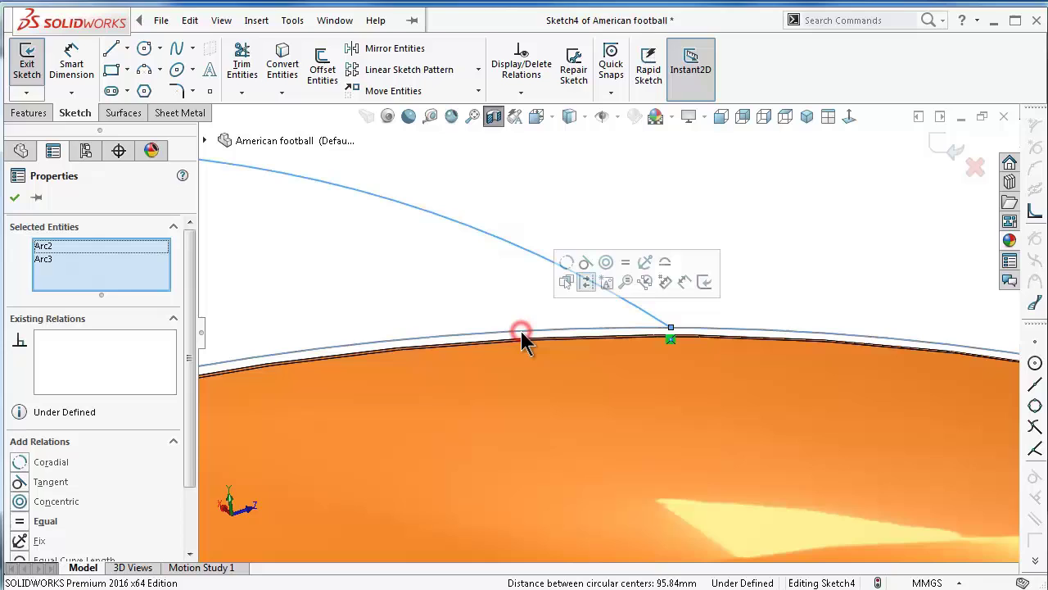
left_click(566, 262)
left_click(557, 230)
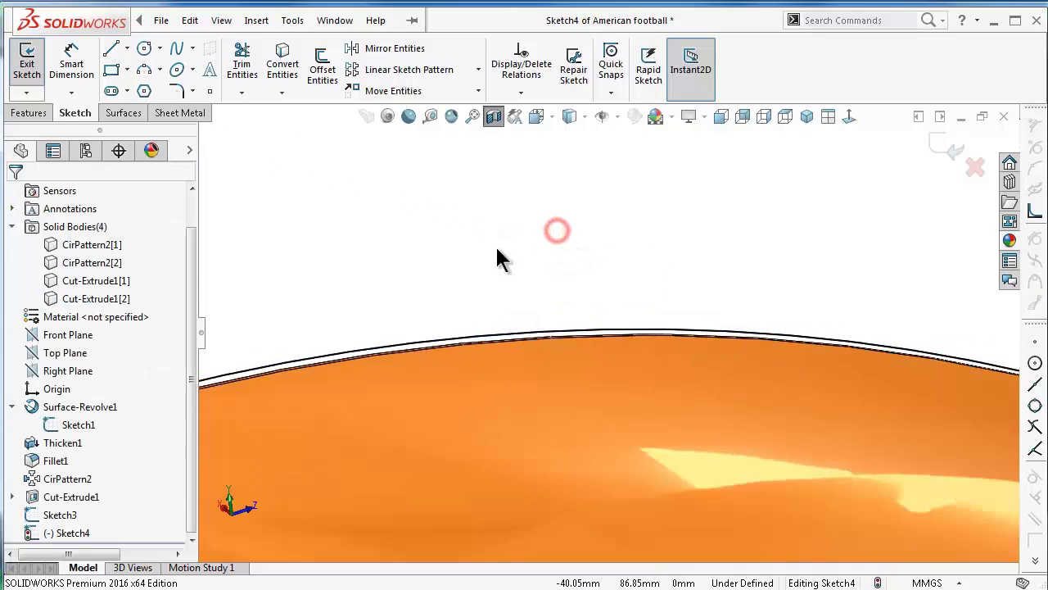
middle_click_drag(501, 259, 488, 287)
left_click(849, 119)
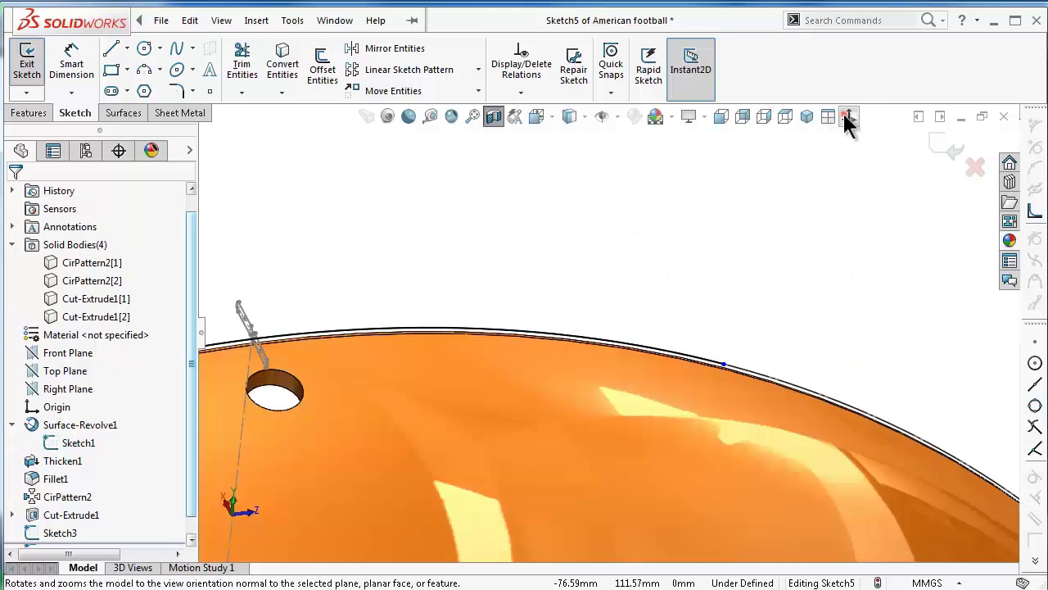
Relate both arc end points to the centreline in the Right Plane view
left_click(847, 116)
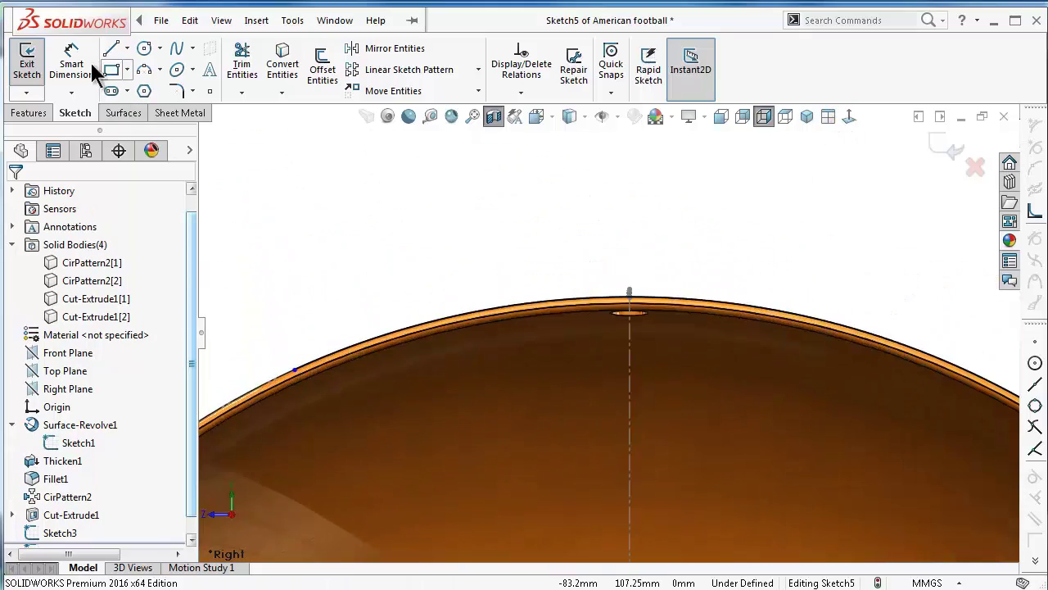
left_click(386, 263)
left_click(295, 373)
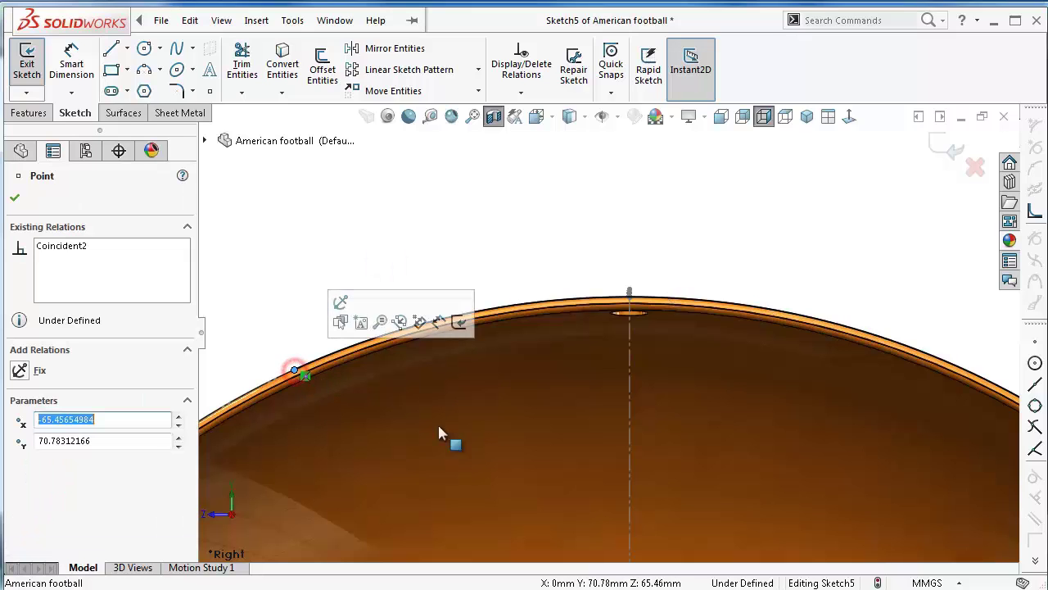
left_click(630, 443, "ctrl")
left_click(905, 385, "ctrl")
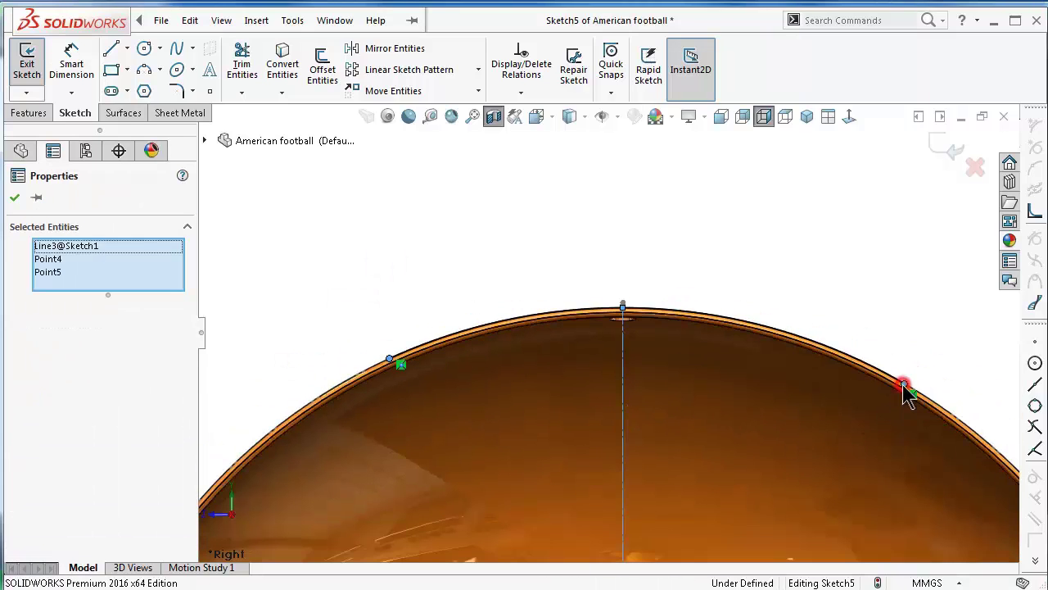
left_click(867, 282)
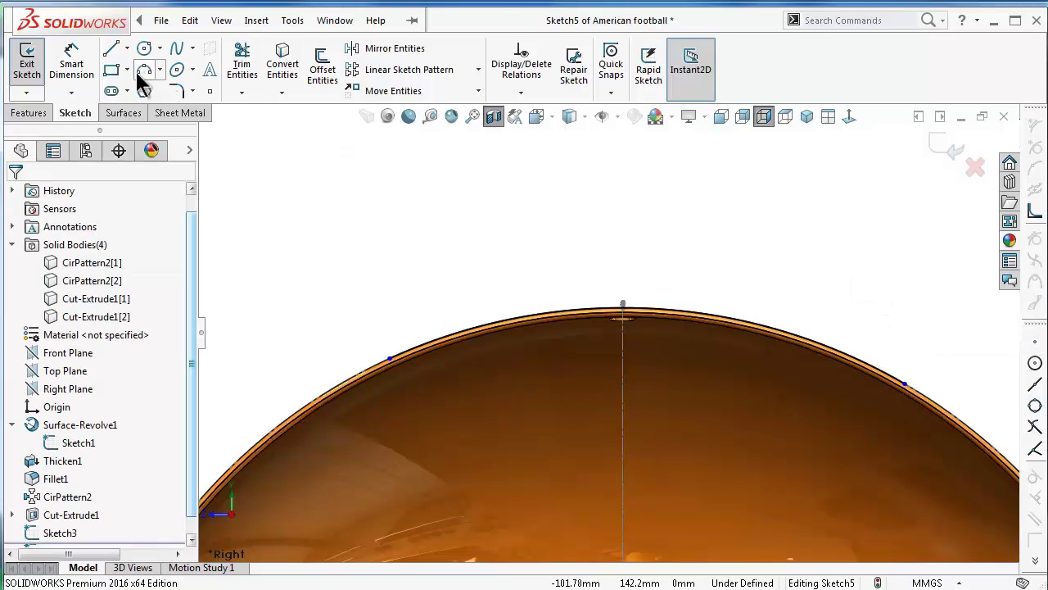
Dimension the left arc point 60 mm from the centreline
left_click(73, 64)
left_click(390, 360)
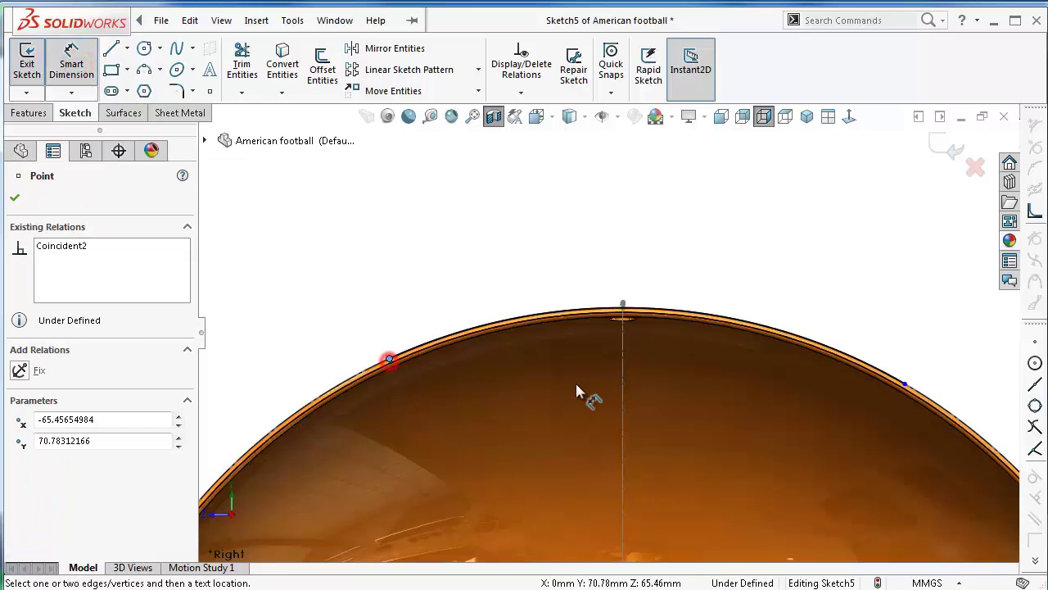
left_click(623, 392)
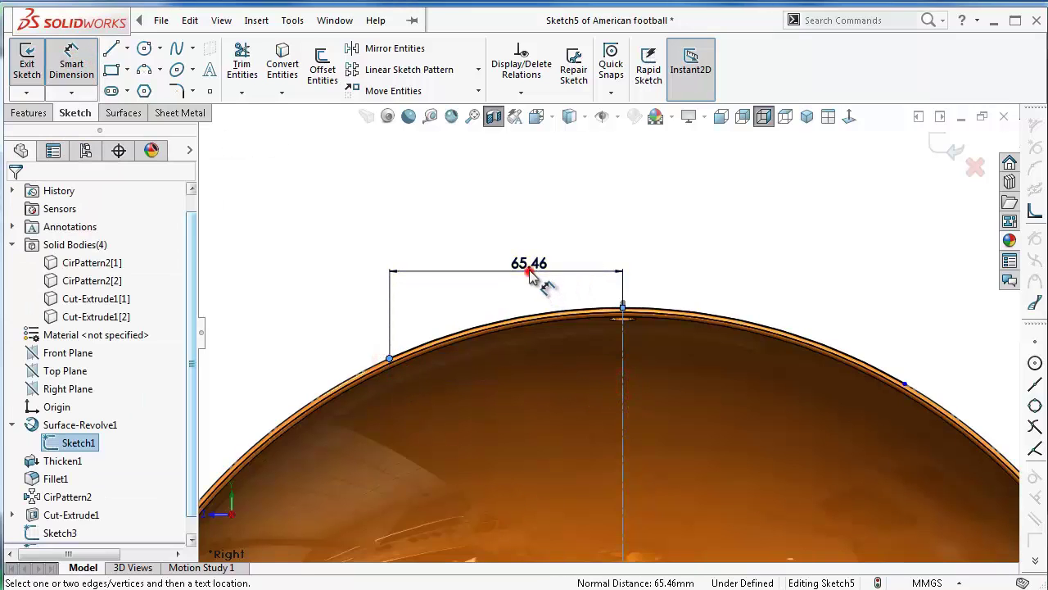
left_click(532, 270)
type("120")
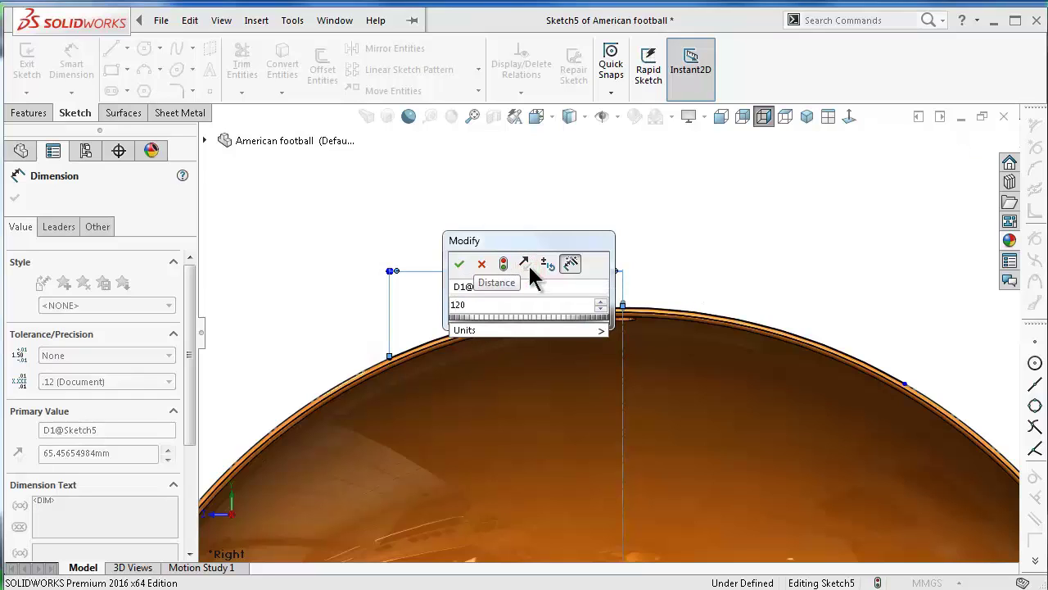
key("BackSpace")
key("BackSpace")
key("BackSpace")
type("60")
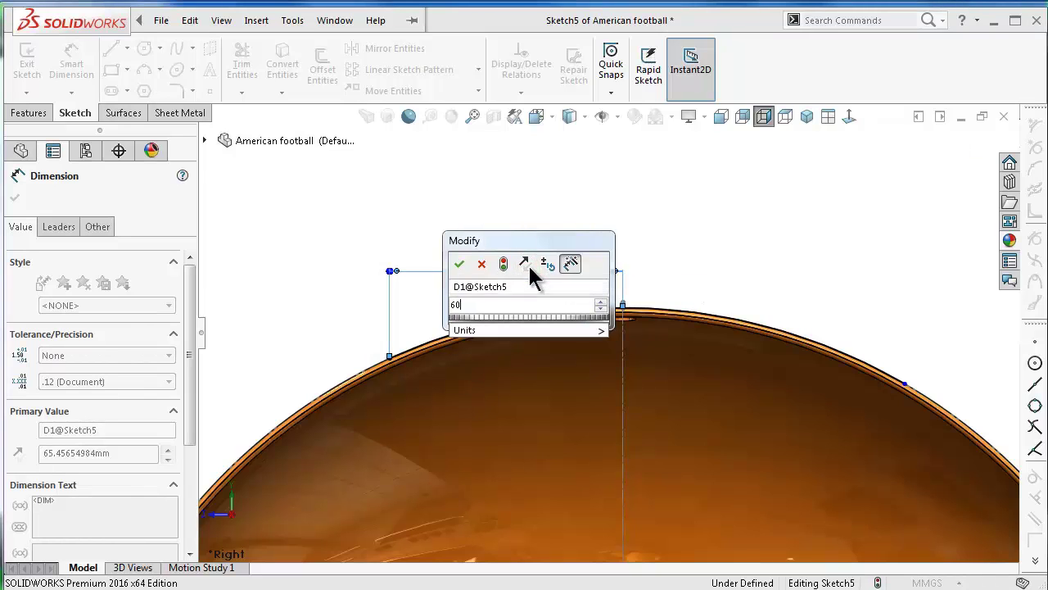
left_click(459, 263)
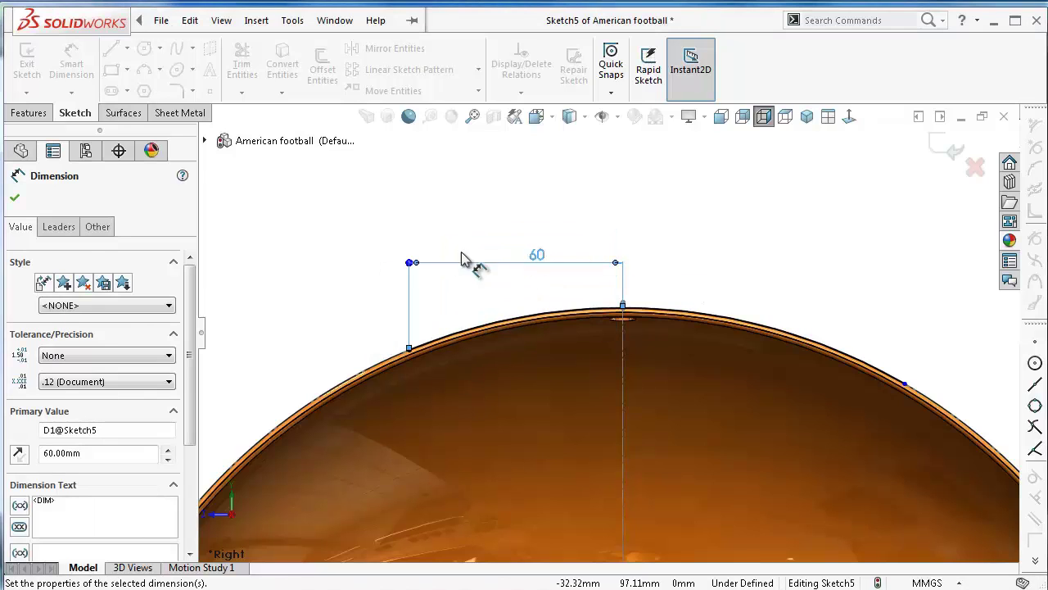
Set the arc end points 120 mm apart and exit the sketch
left_click(409, 352)
left_click(905, 386)
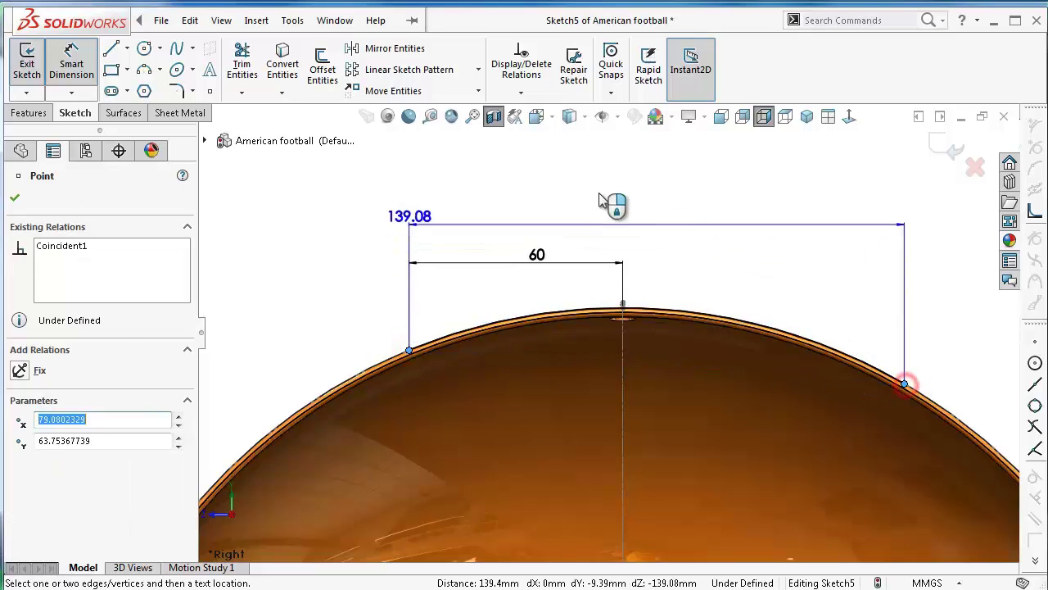
left_click(595, 201)
type("120")
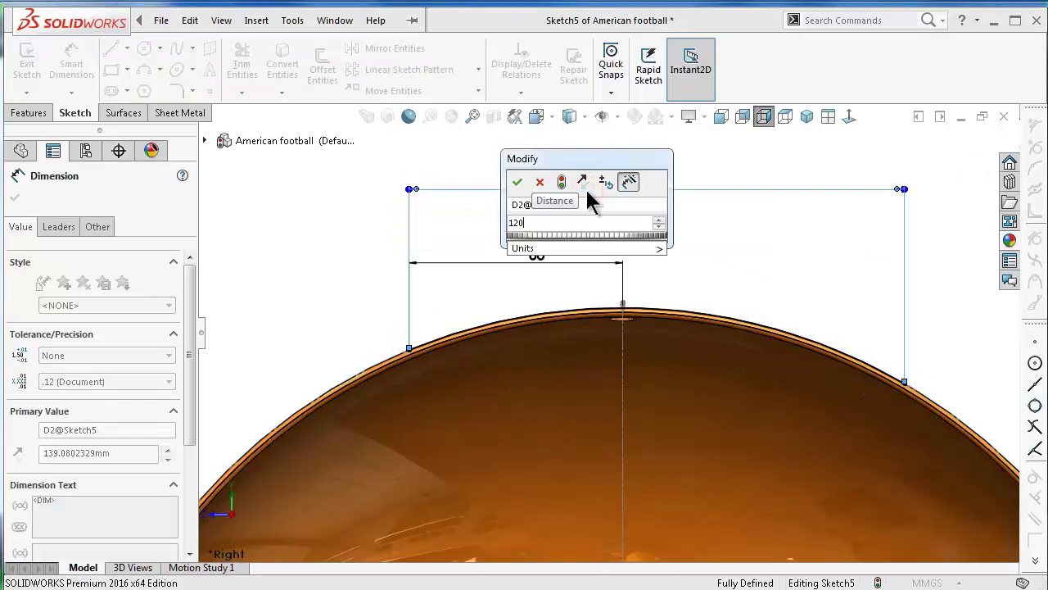
key("Return")
left_click(302, 212)
scroll(550, 274, "up", 5)
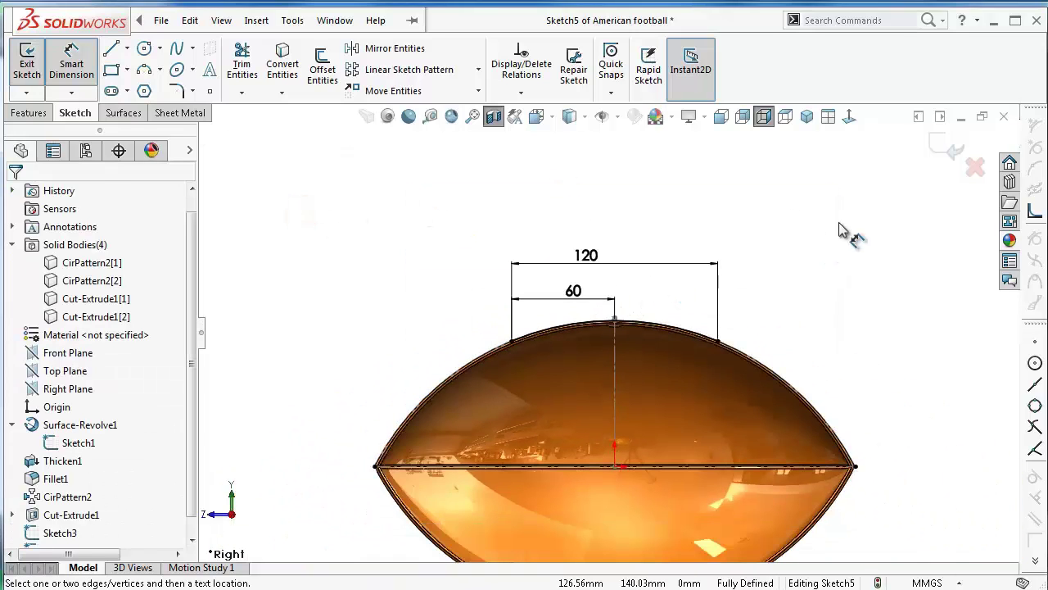
left_click(952, 152)
Sweep the Sketch3 slot profile bidirectionally along the Sketch5 arc path
middle_click_drag(740, 232, 578, 267)
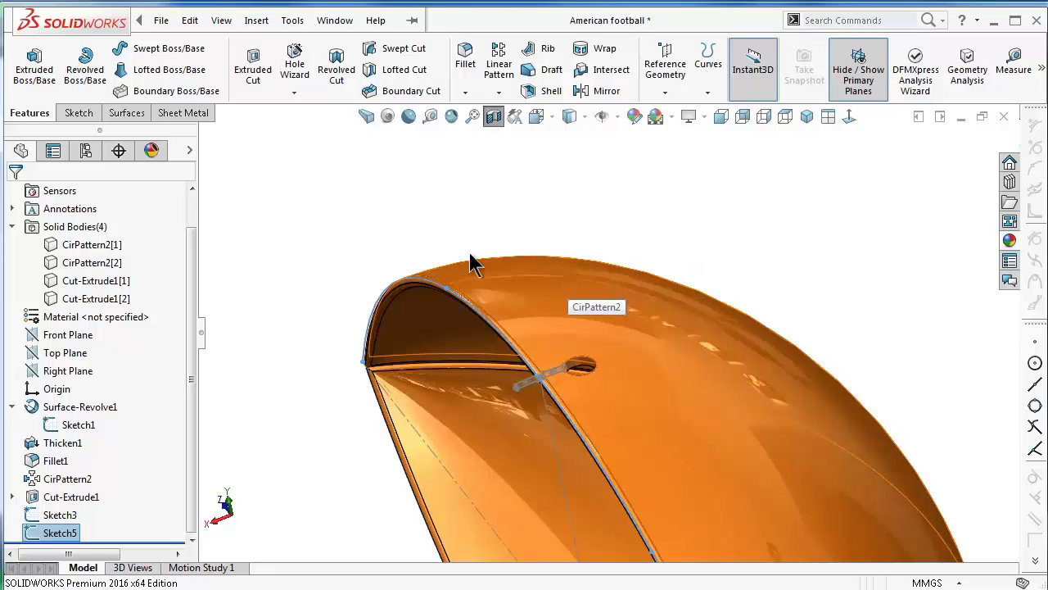
left_click(140, 51)
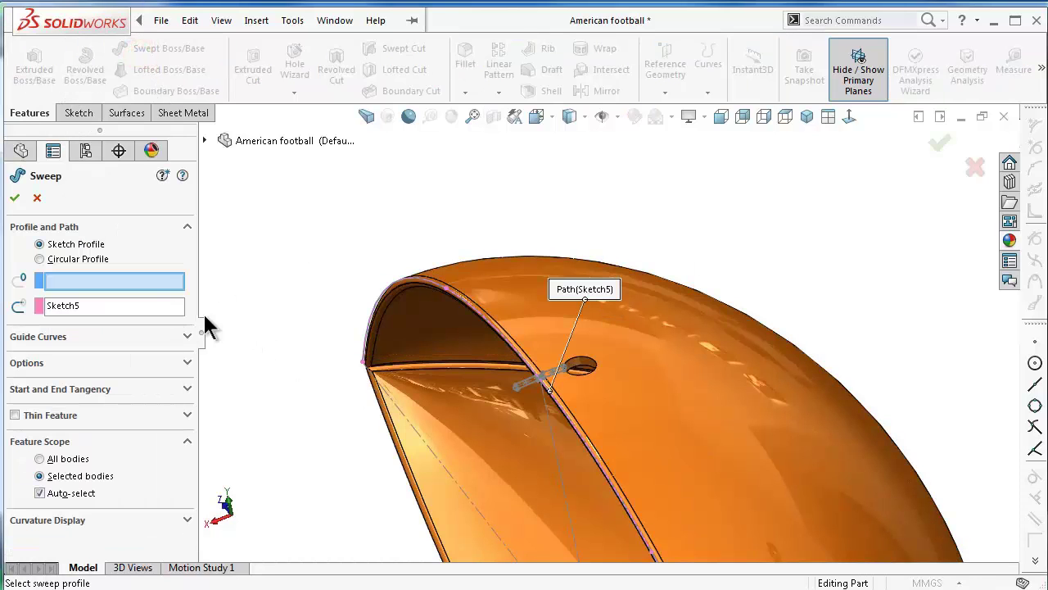
scroll(562, 409, "down", 2)
scroll(516, 370, "down", 2)
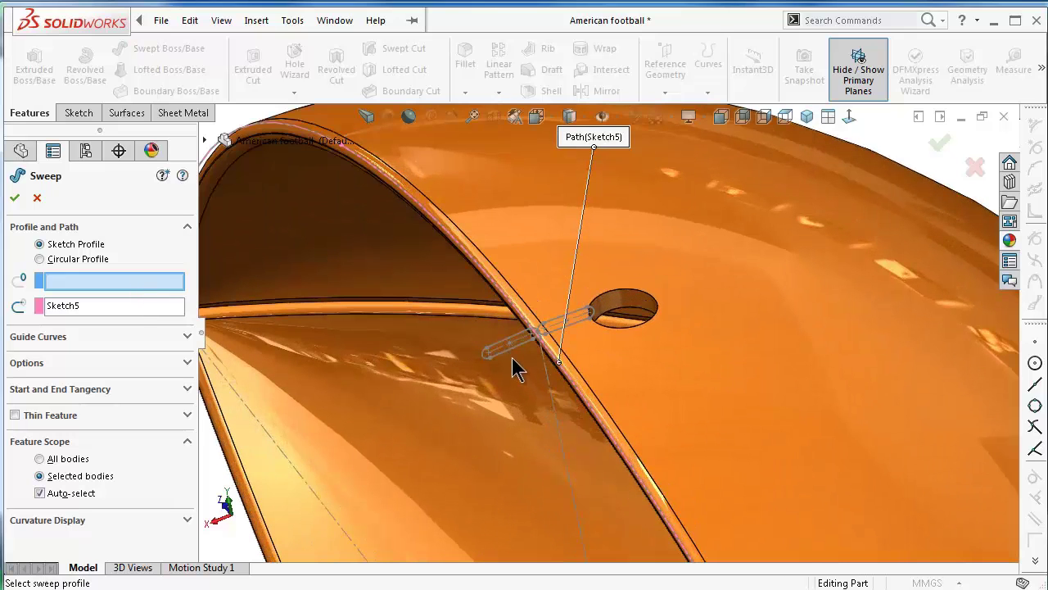
left_click(524, 348)
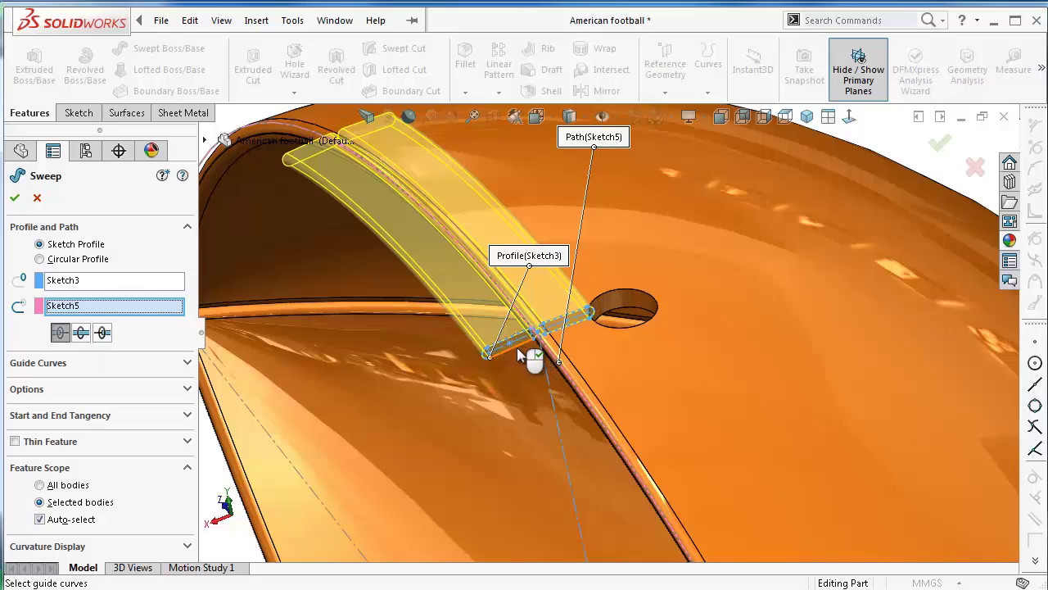
scroll(612, 332, "up", 1)
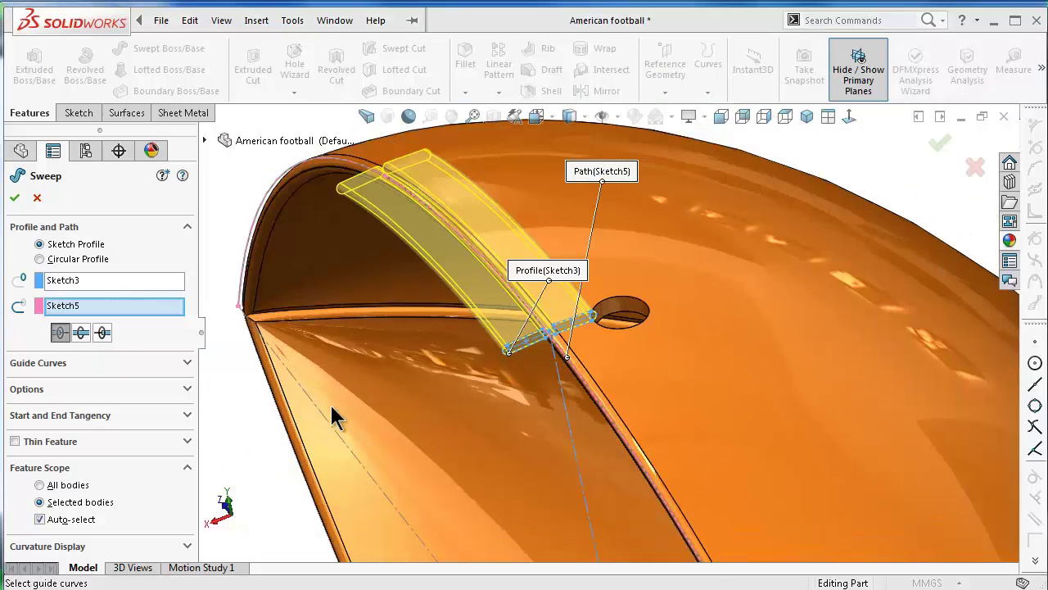
left_click(81, 332)
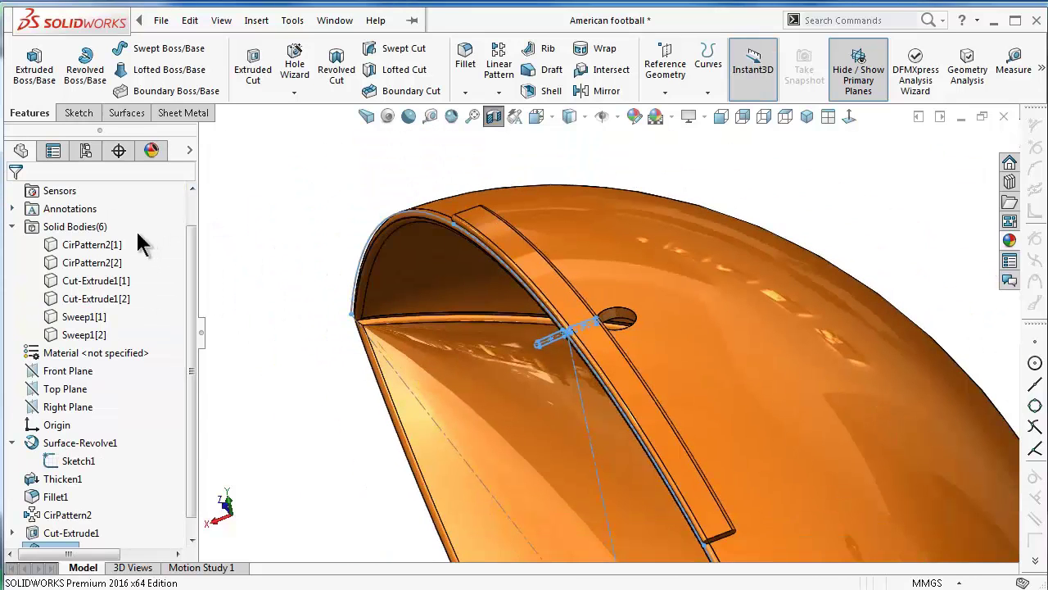
left_click(84, 245)
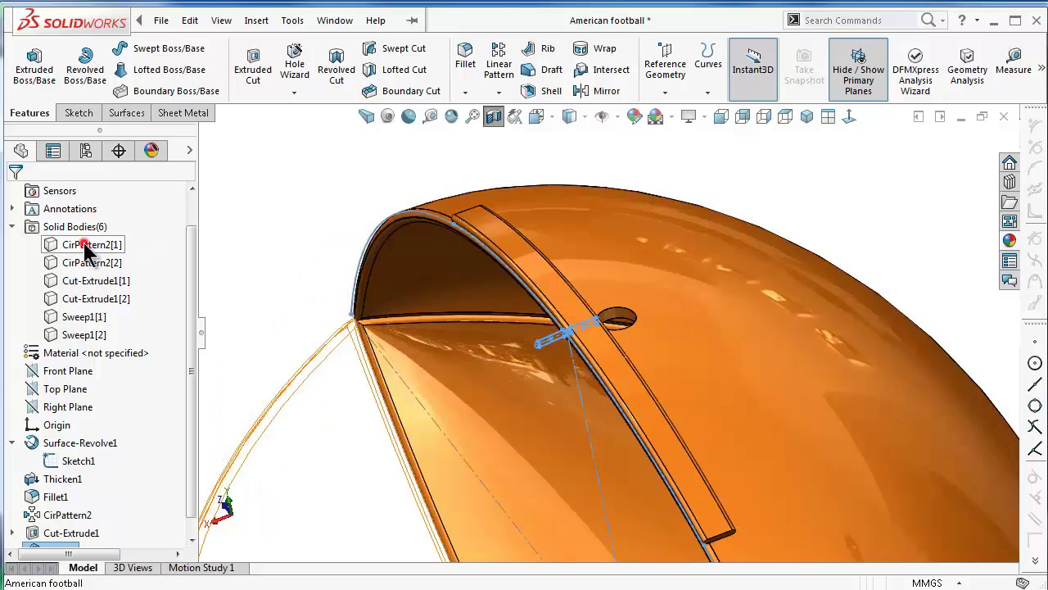
left_click(492, 118)
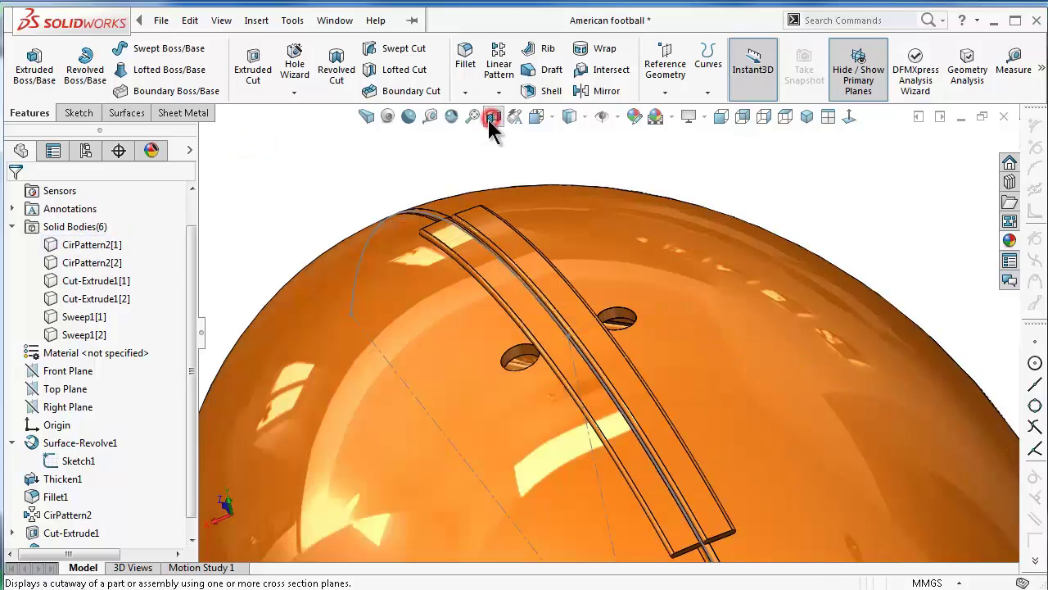
left_click(88, 244)
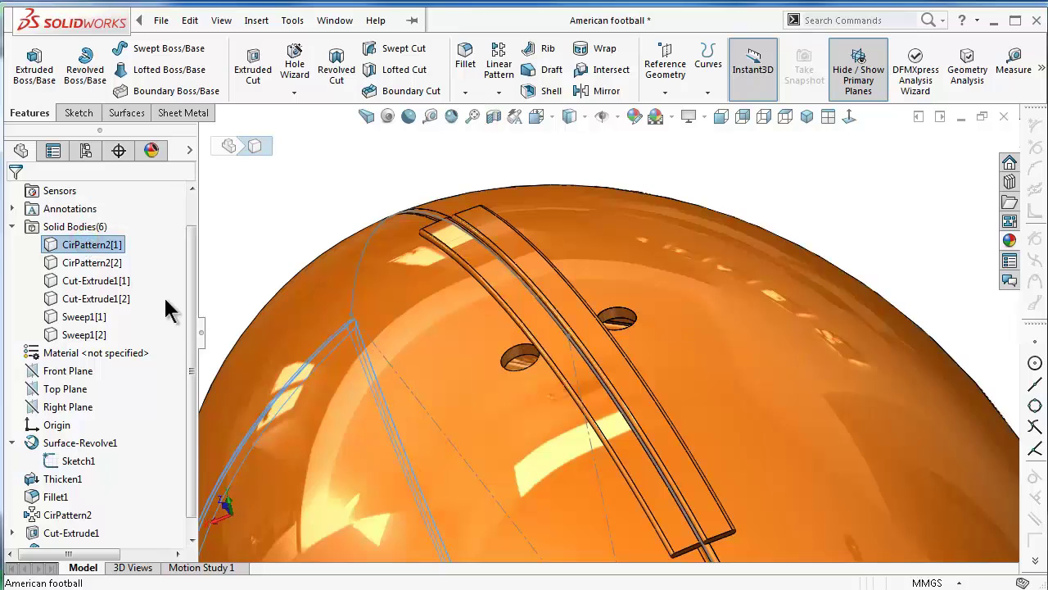
middle_click_drag(499, 422, 661, 287)
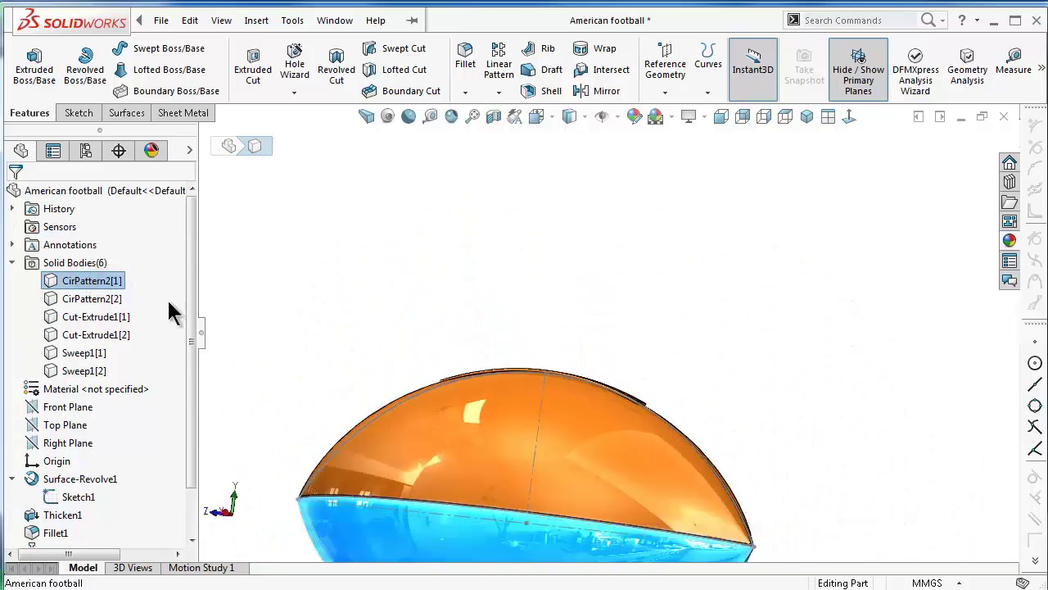
left_click(82, 298)
middle_click_drag(222, 320, 195, 339)
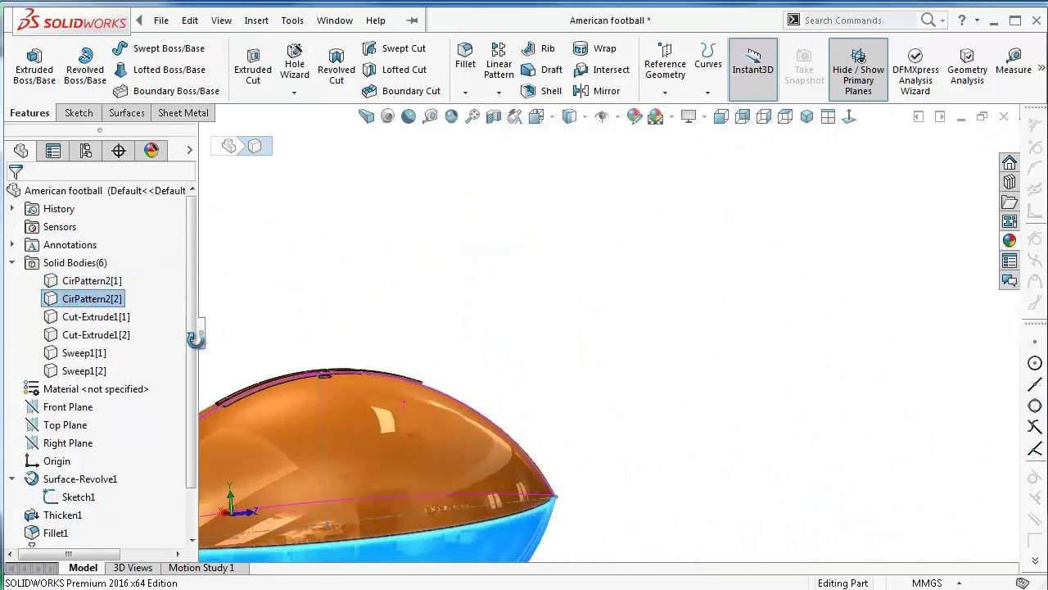
left_click(123, 317)
mouse_move(245, 361)
middle_mouse_down()
mouse_move(519, 521)
mouse_move(515, 512)
middle_mouse_up()
left_click(90, 335)
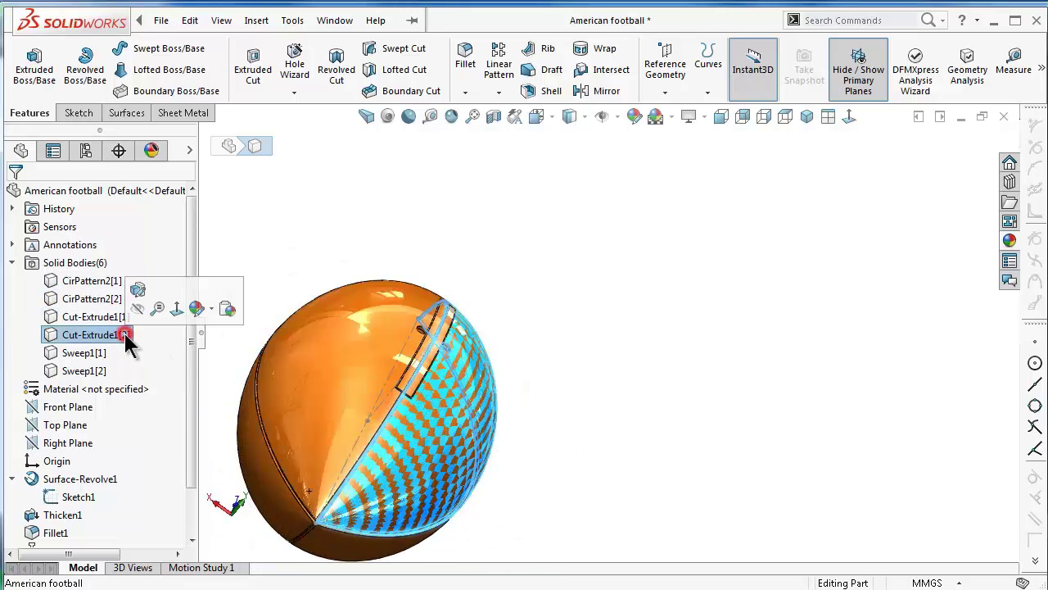
scroll(173, 351, "down", 1)
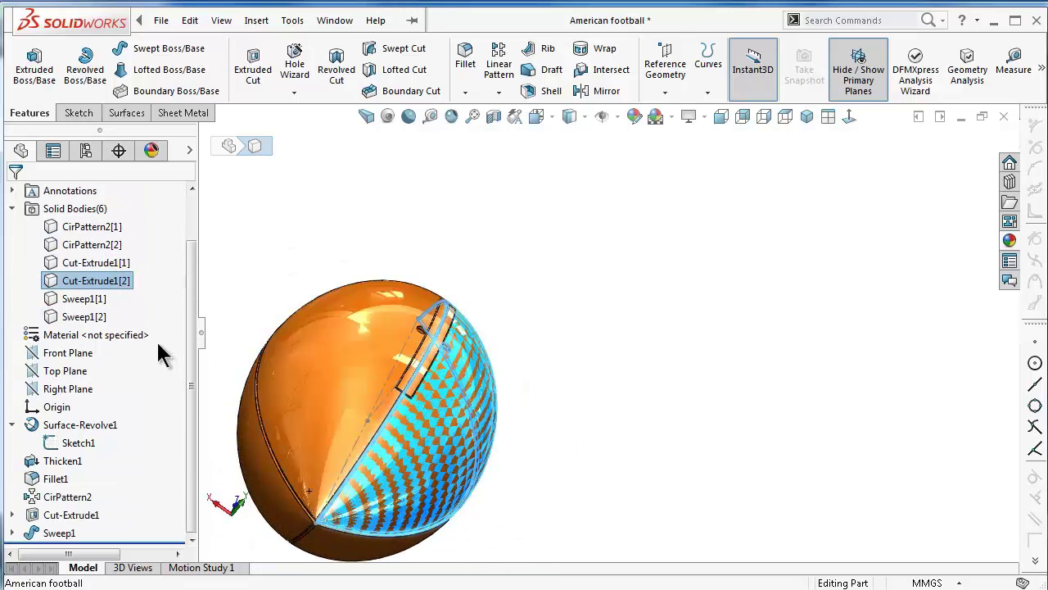
left_click(90, 300)
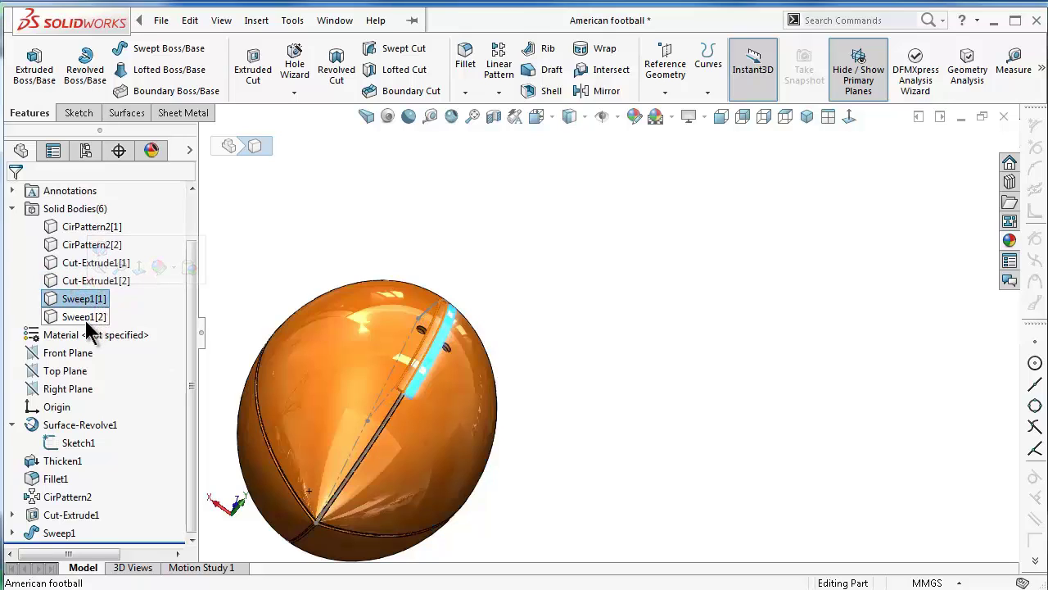
left_click(87, 318)
left_click(775, 356)
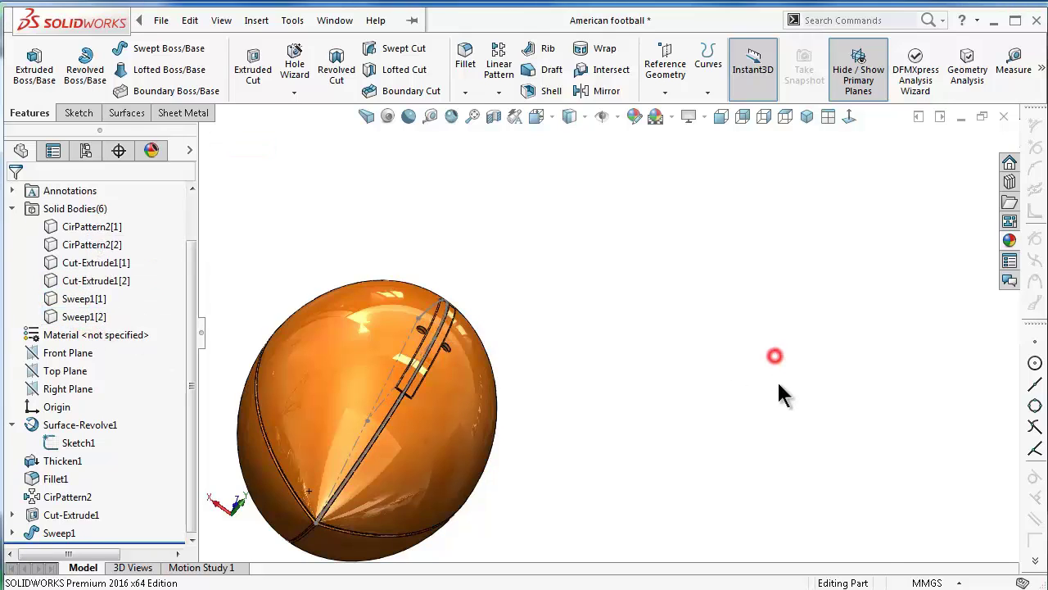
left_click(59, 532)
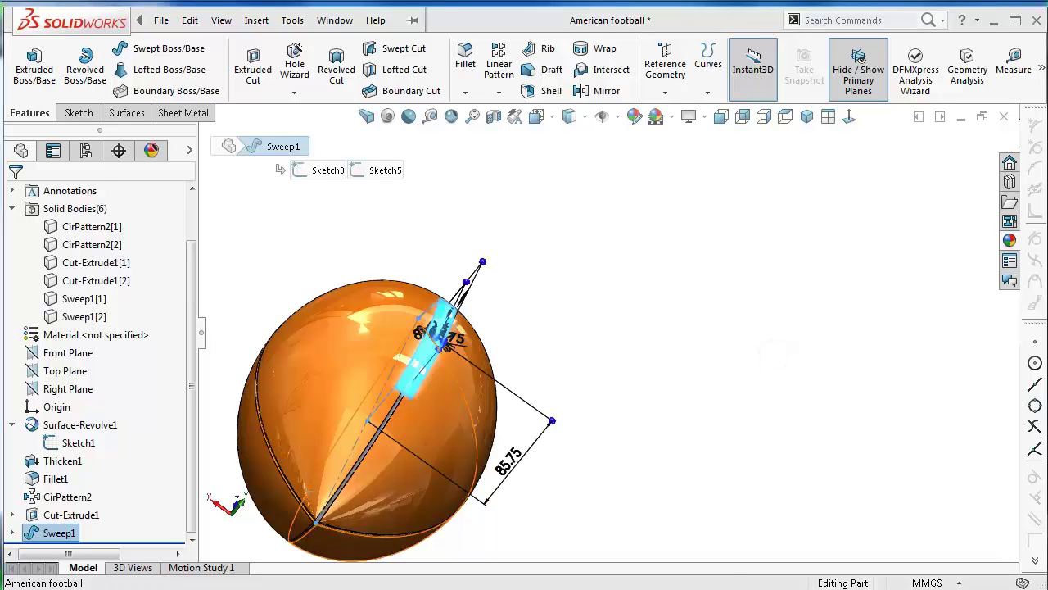
middle_click_drag(451, 382, 530, 418)
scroll(530, 418, "down", 5)
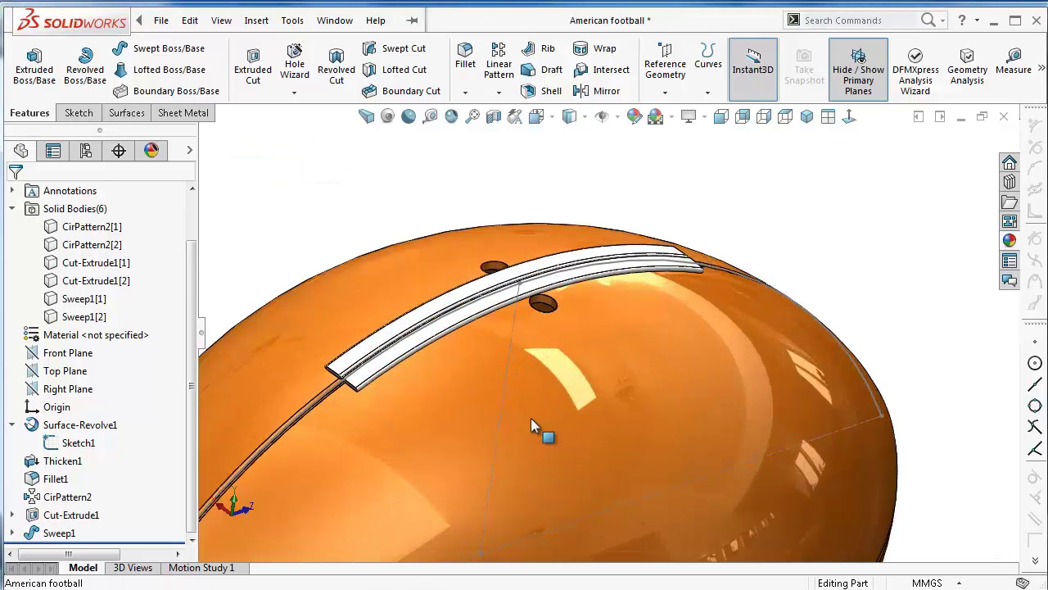
scroll(598, 475, "up", 2)
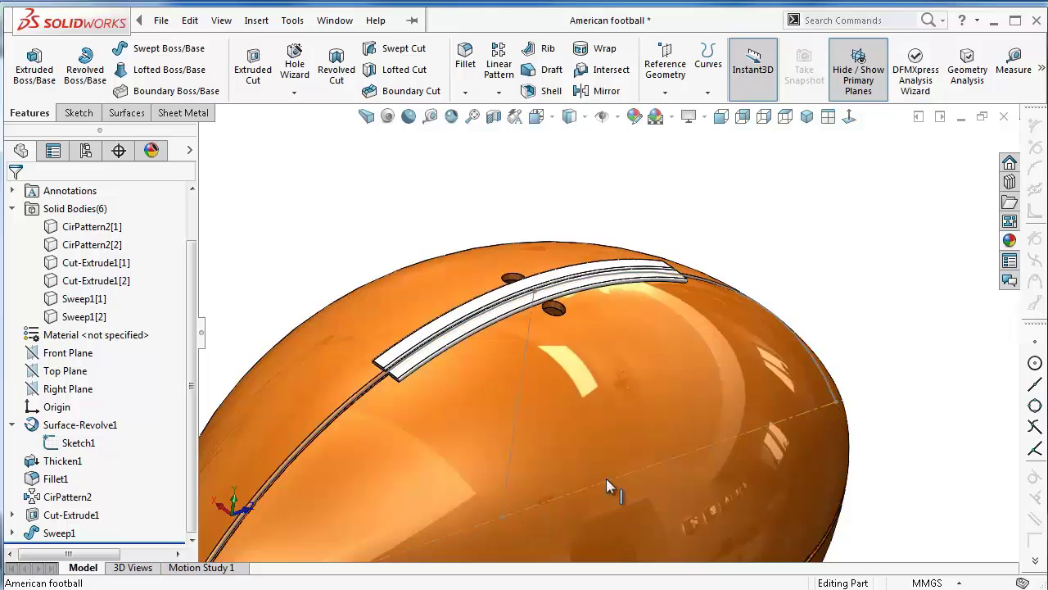
left_click(606, 479)
left_click(831, 265)
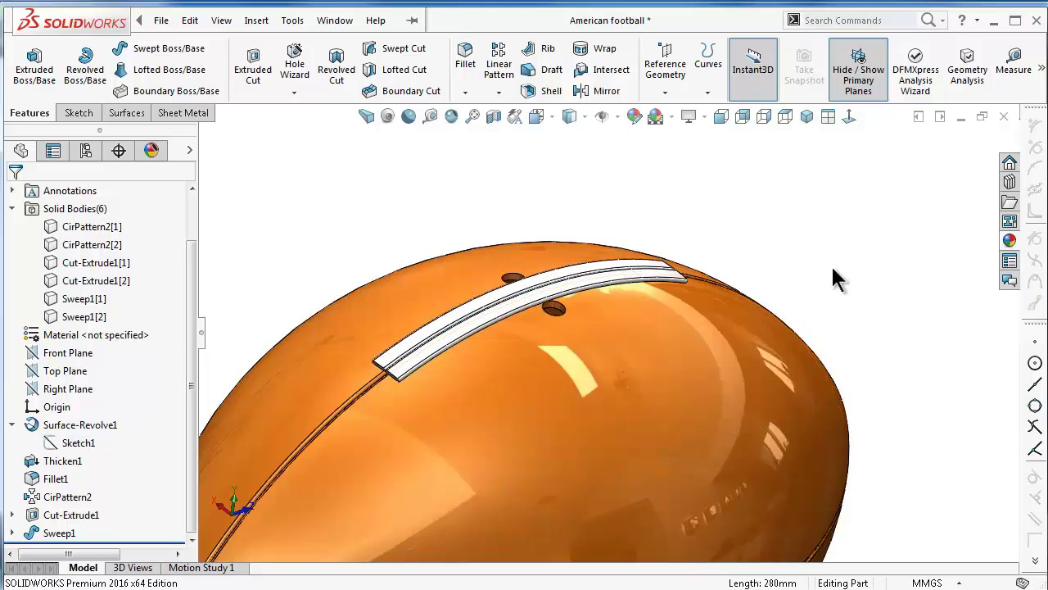
mouse_move(829, 265)
middle_mouse_down()
mouse_move(632, 339)
mouse_move(615, 446)
mouse_move(622, 511)
mouse_move(623, 347)
mouse_move(660, 284)
middle_mouse_up()
scroll(649, 296, "down", 3)
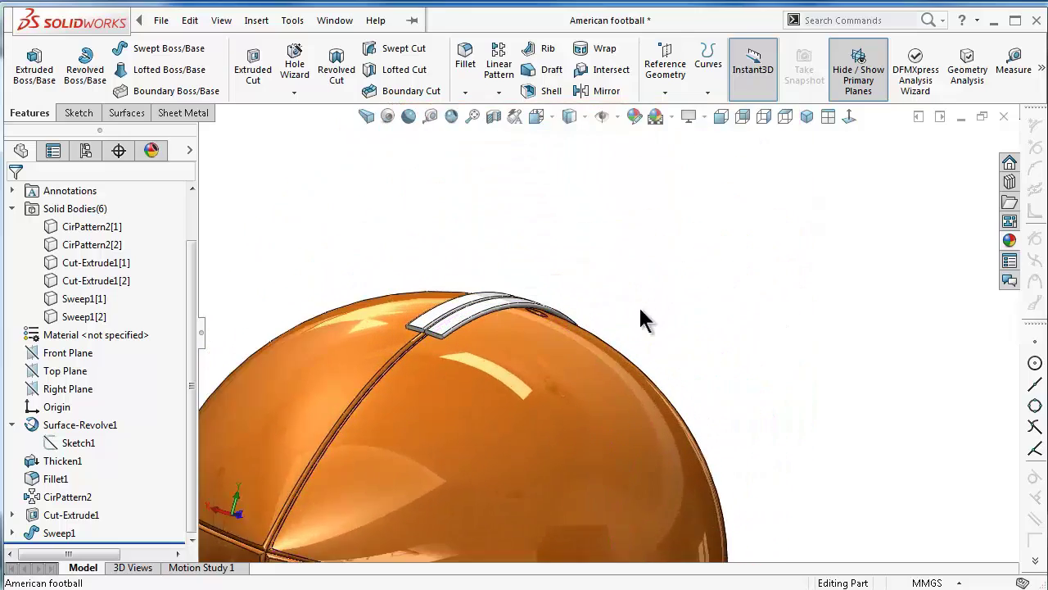
scroll(638, 315, "down", 2)
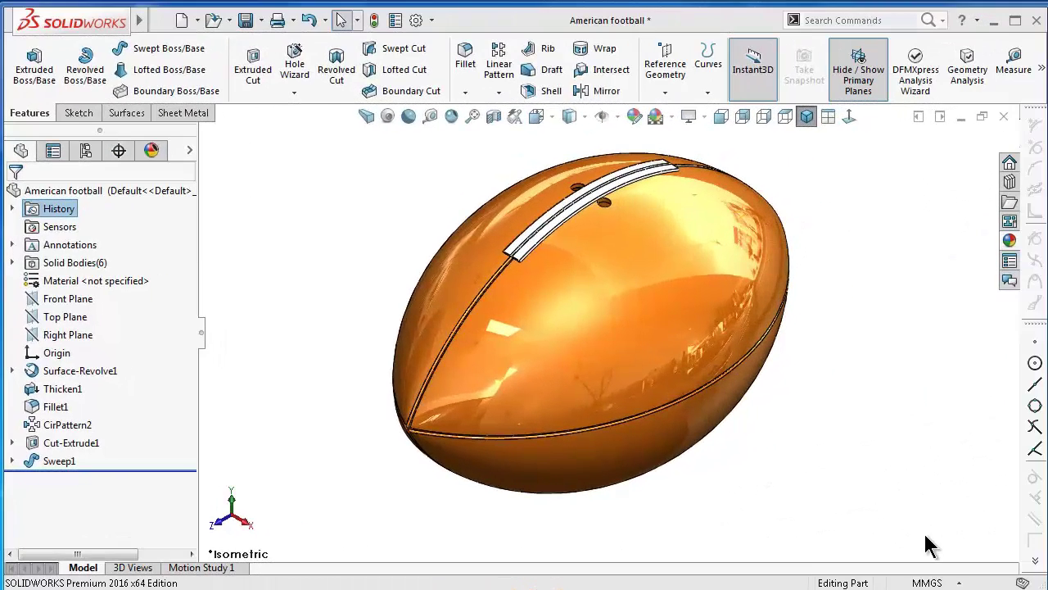
Apply a section view cutting the football along the Front Plane
left_click(62, 302)
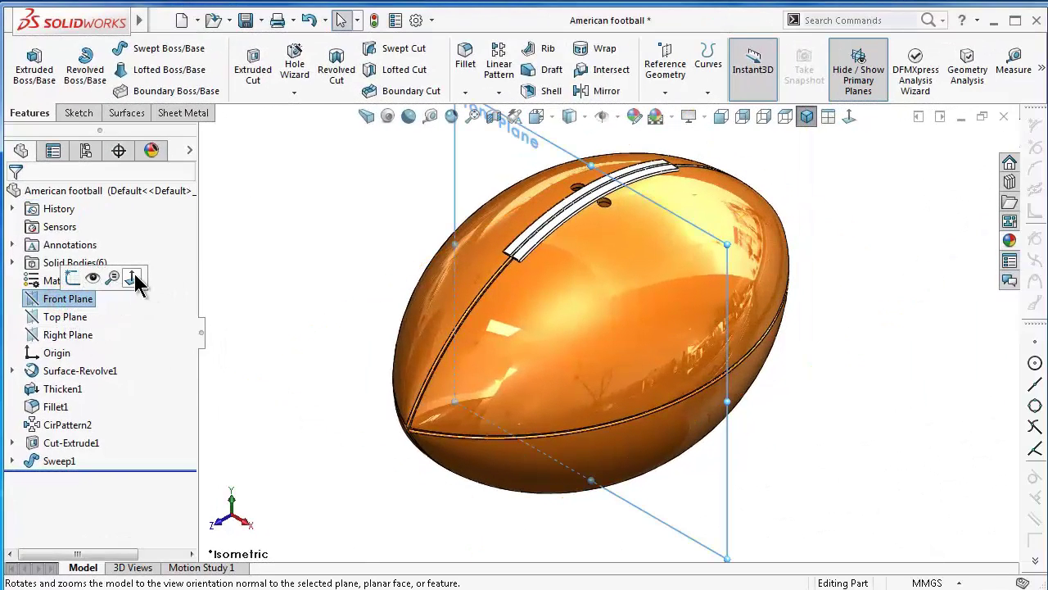
left_click(494, 120)
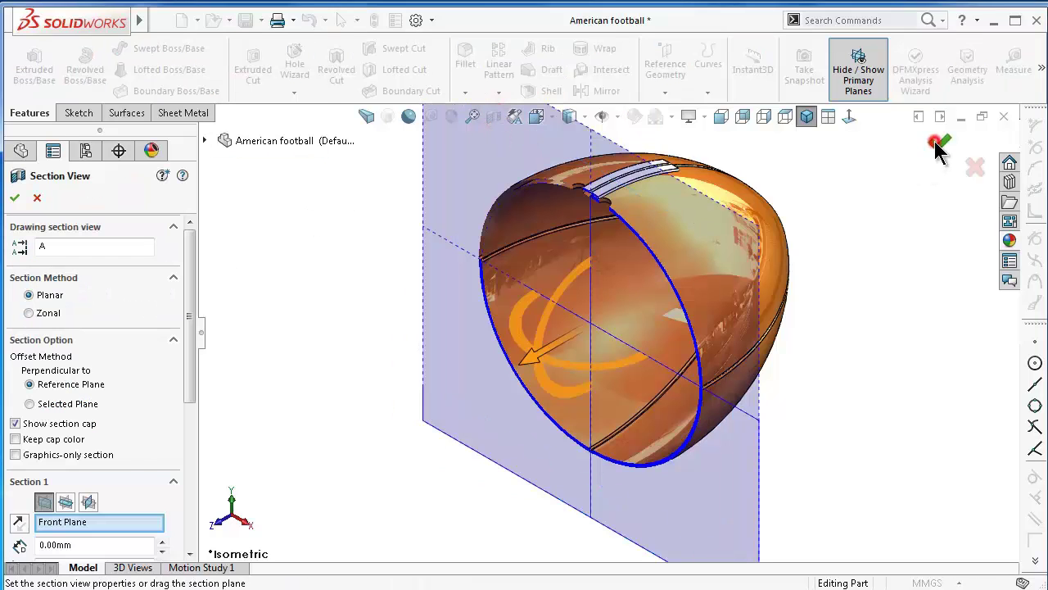
left_click(936, 143)
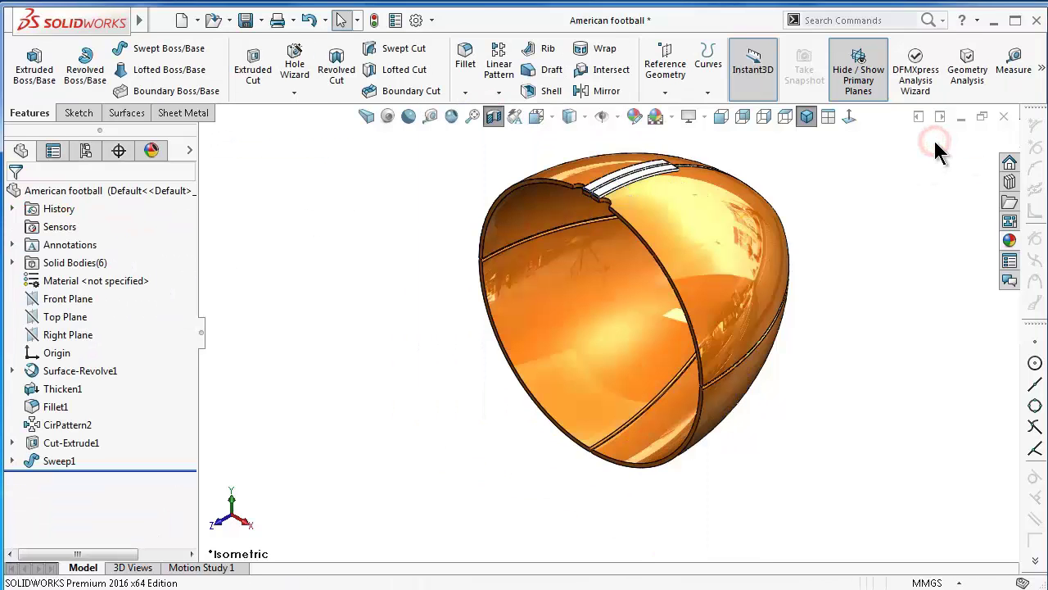
Face the Front Plane and open a new sketch on it
left_click(83, 298)
left_click(150, 276)
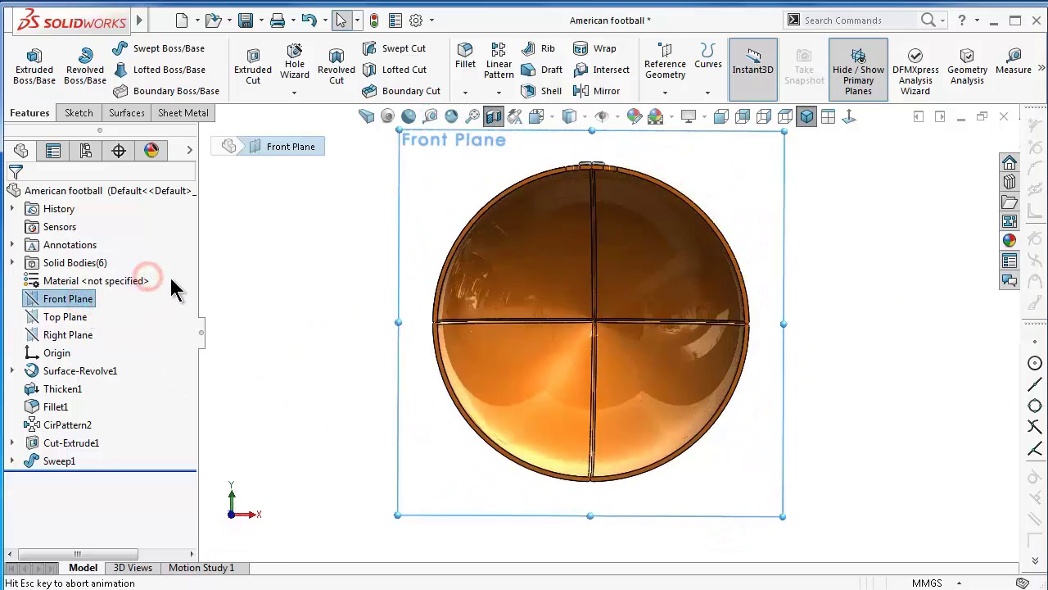
left_click(69, 300)
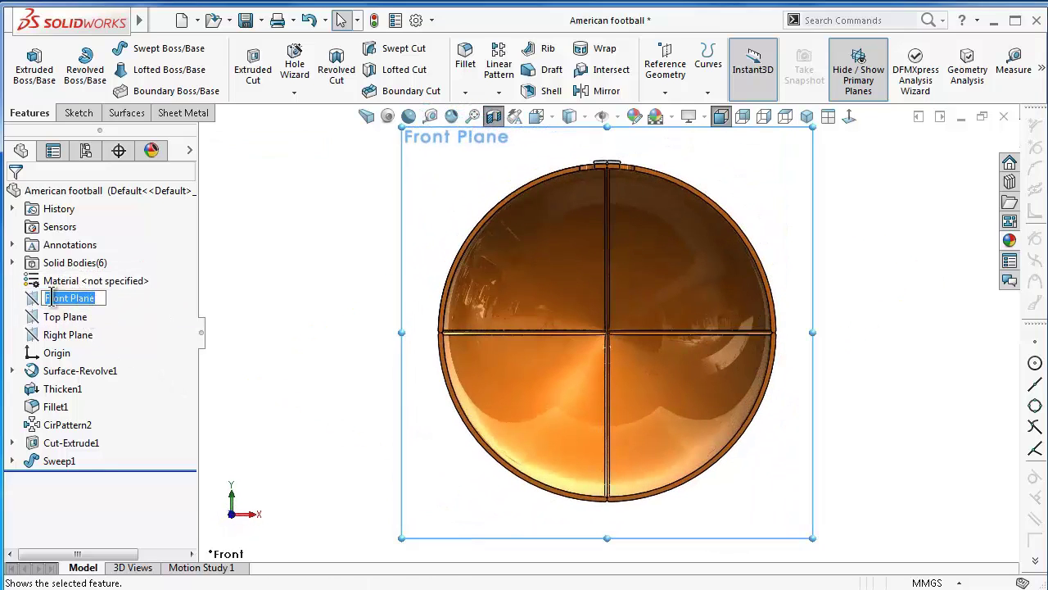
left_click(32, 298)
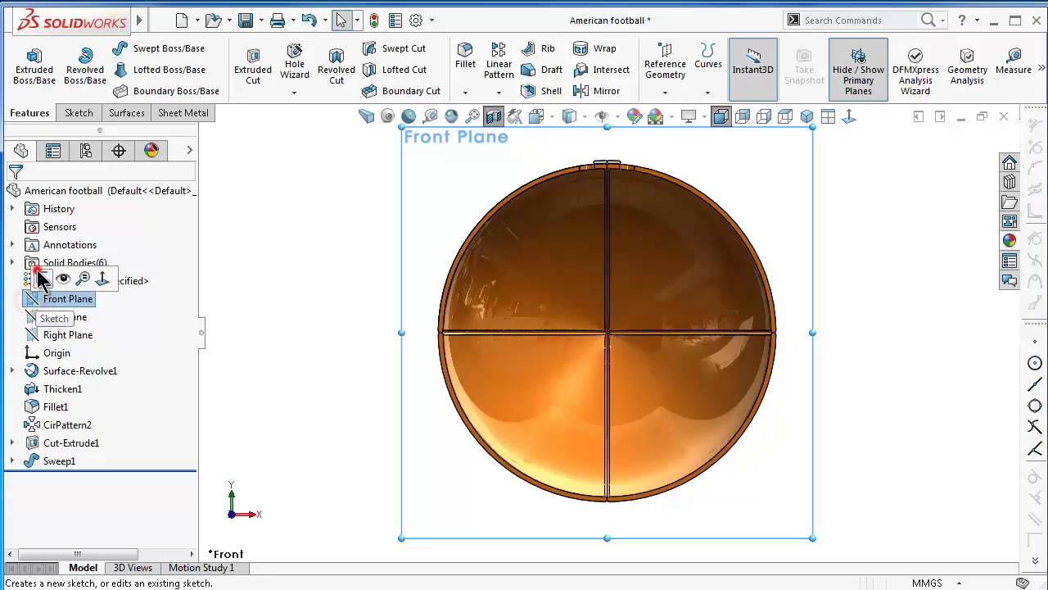
left_click(46, 279)
Switch the display style to Shaded without edges
scroll(589, 237, "down", 3)
scroll(598, 238, "up", 1)
scroll(647, 213, "down", 3)
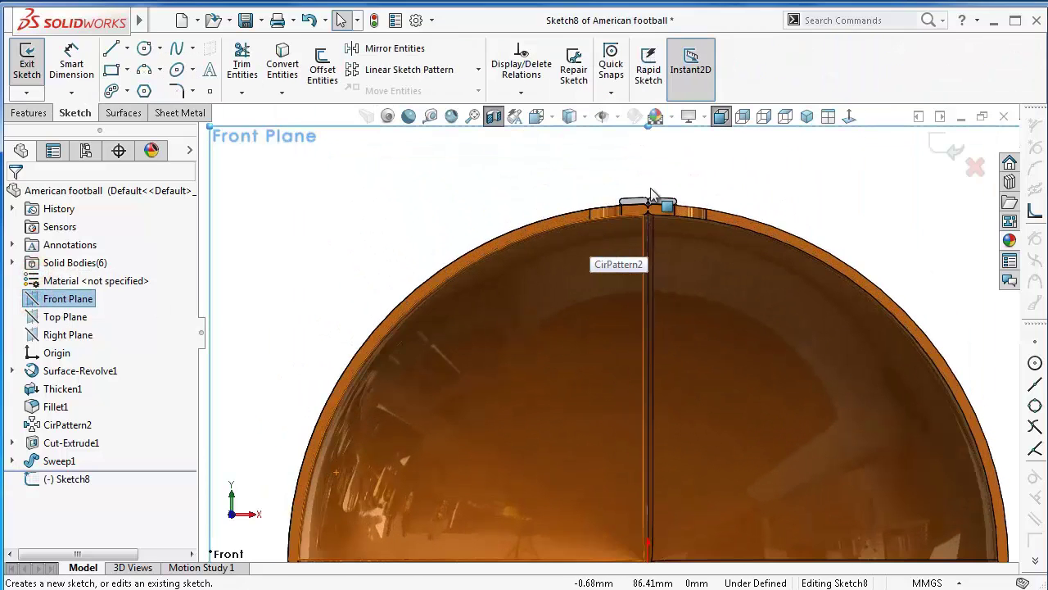
left_click(584, 116)
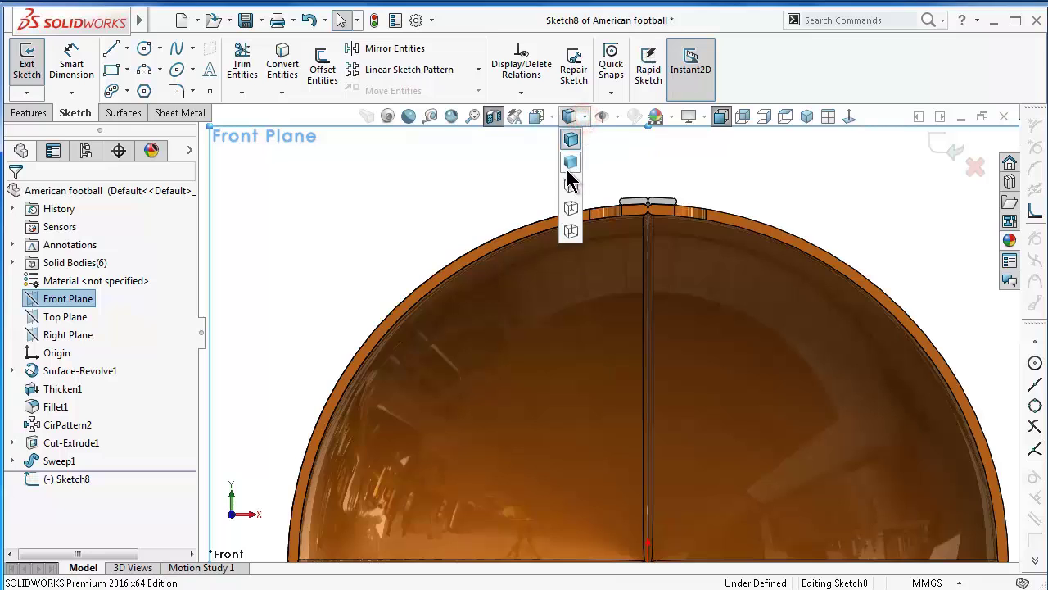
left_click(571, 159)
middle_click_drag(446, 201, 668, 282)
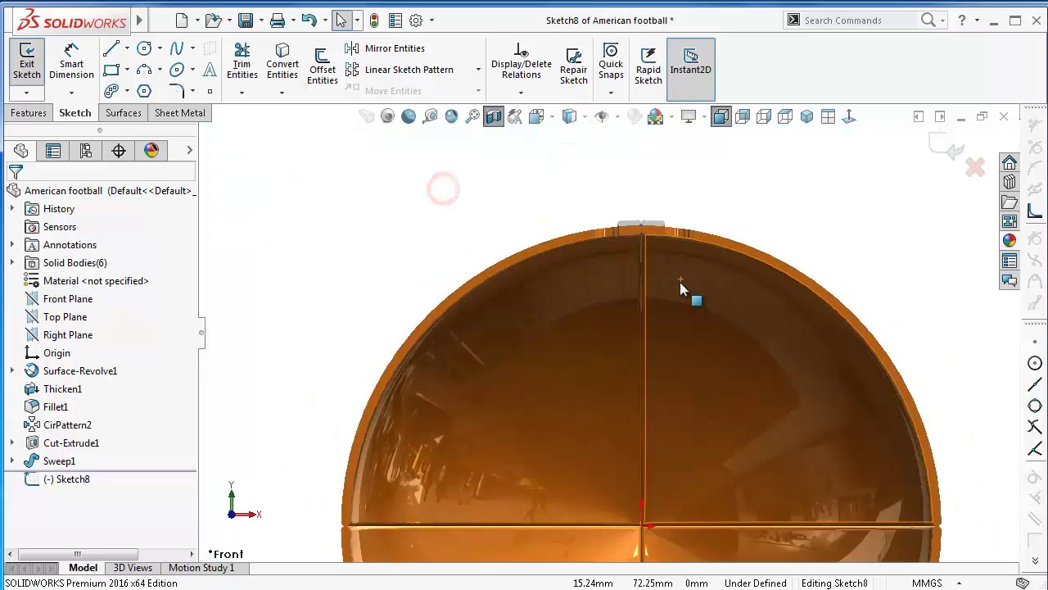
scroll(597, 279, "up", 3)
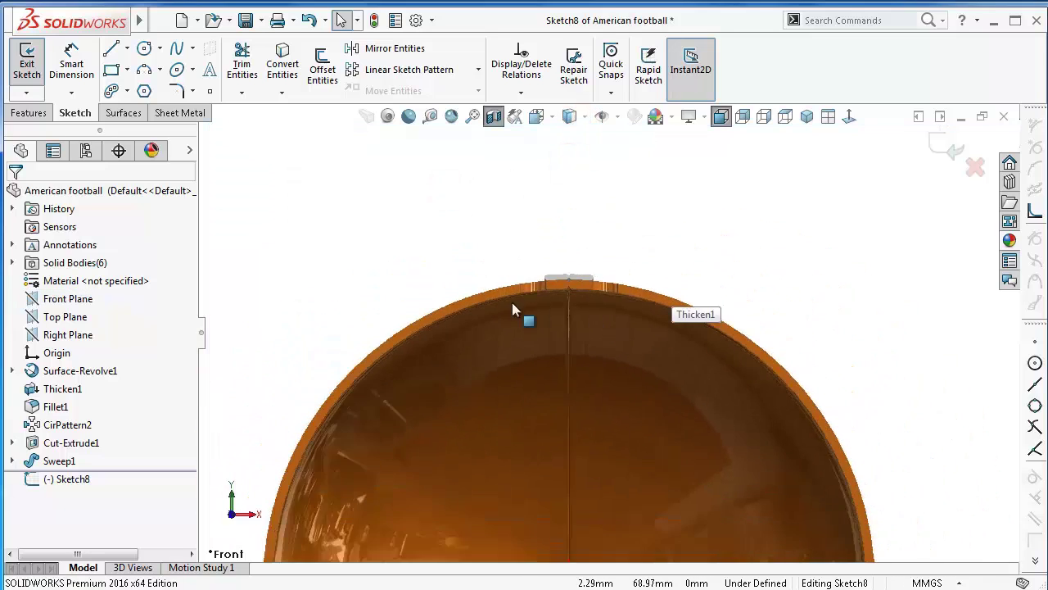
Draw a vertical construction centerline upward from the origin
left_click(129, 49)
left_click(129, 86)
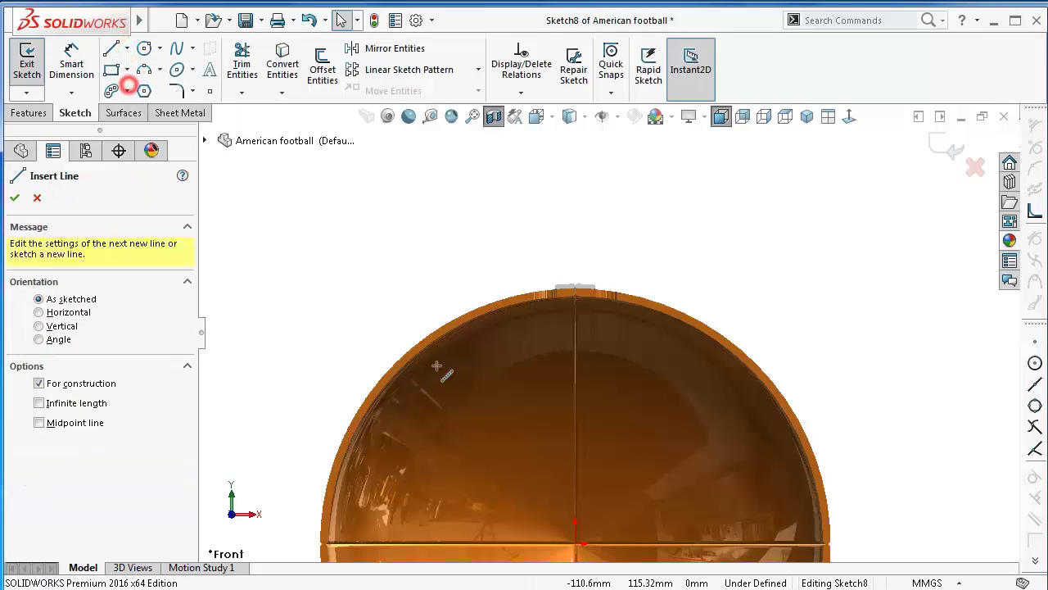
left_click_drag(577, 543, 575, 292)
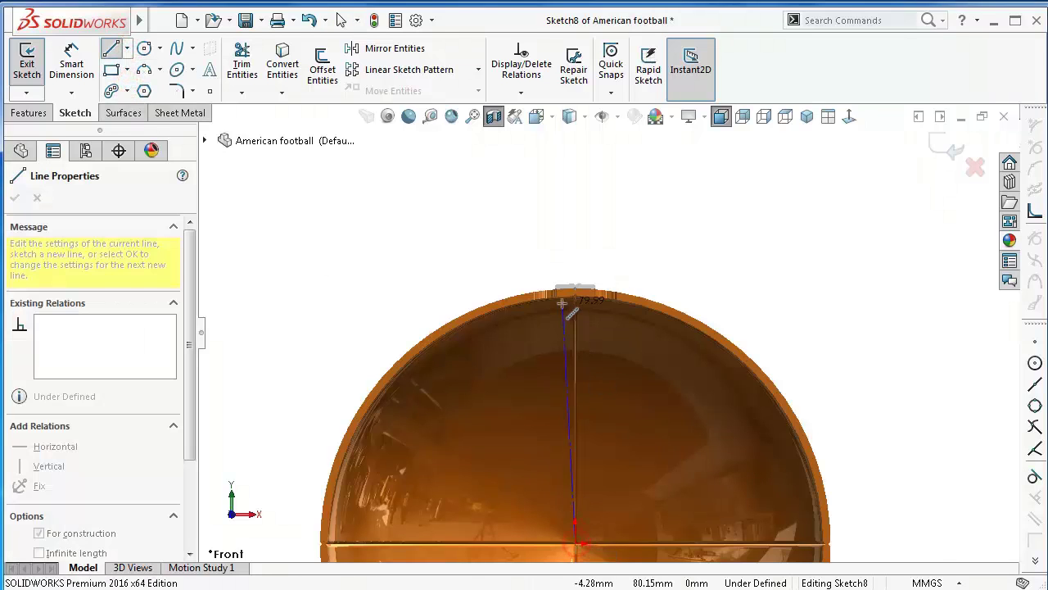
scroll(622, 274, "down", 2)
left_click(613, 222)
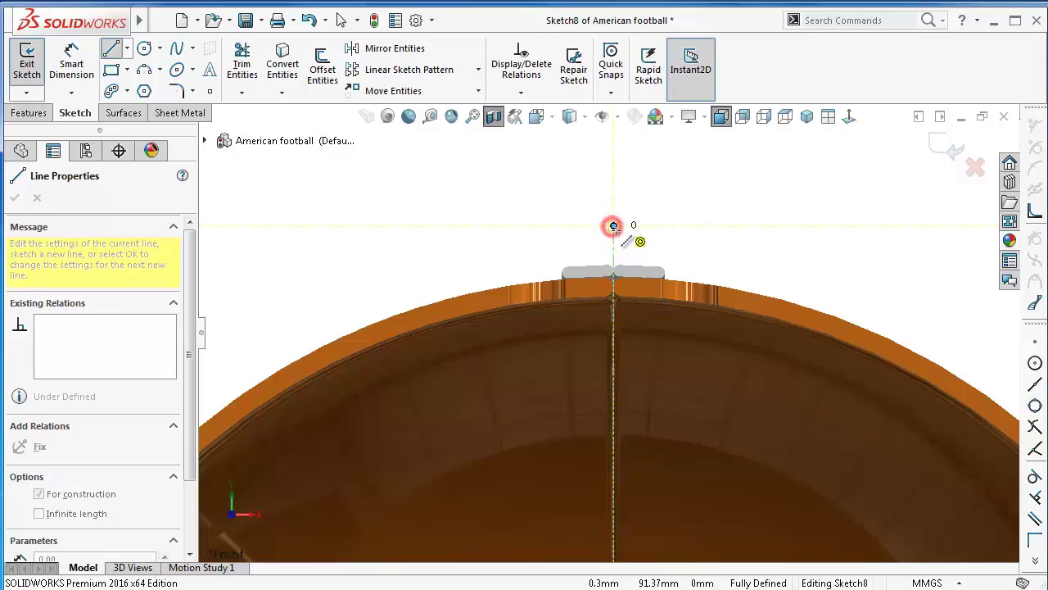
Dimension the centerline length to 84.5 mm and move the label lower
right_click_drag(695, 220, 696, 147)
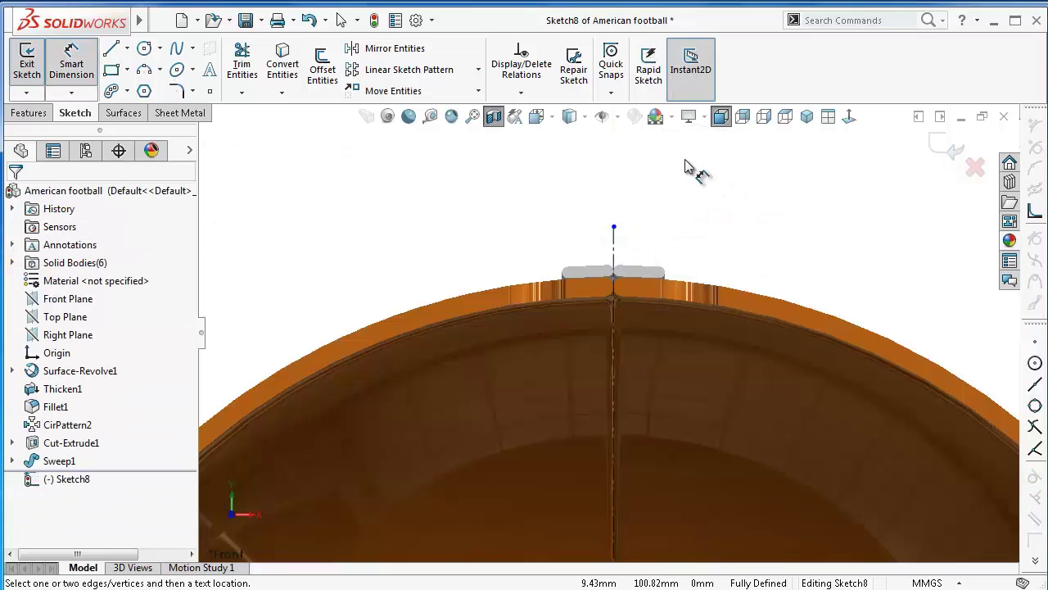
left_click(613, 248)
left_click(711, 244)
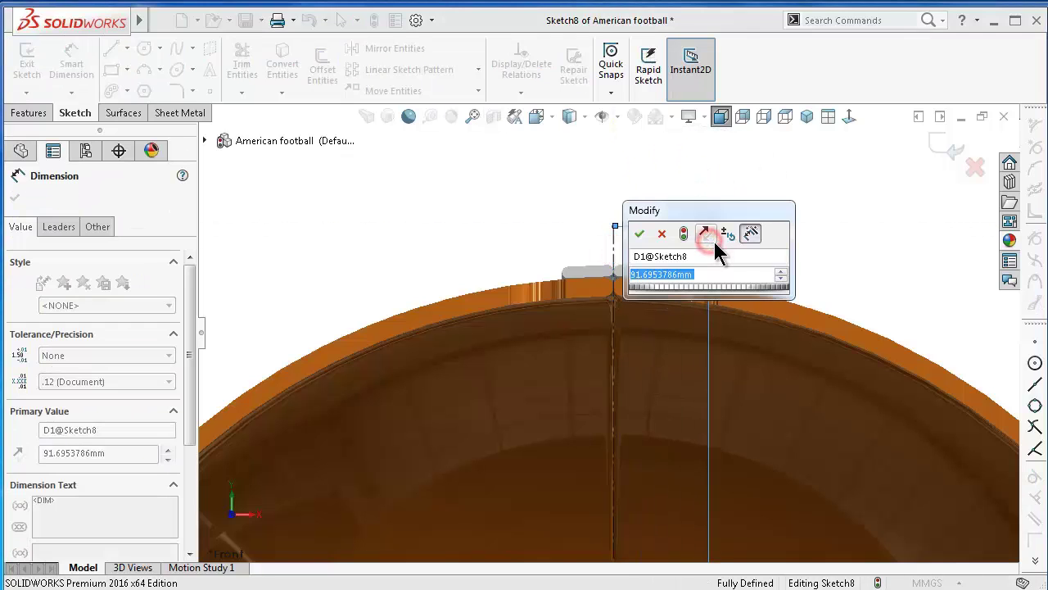
type("84")
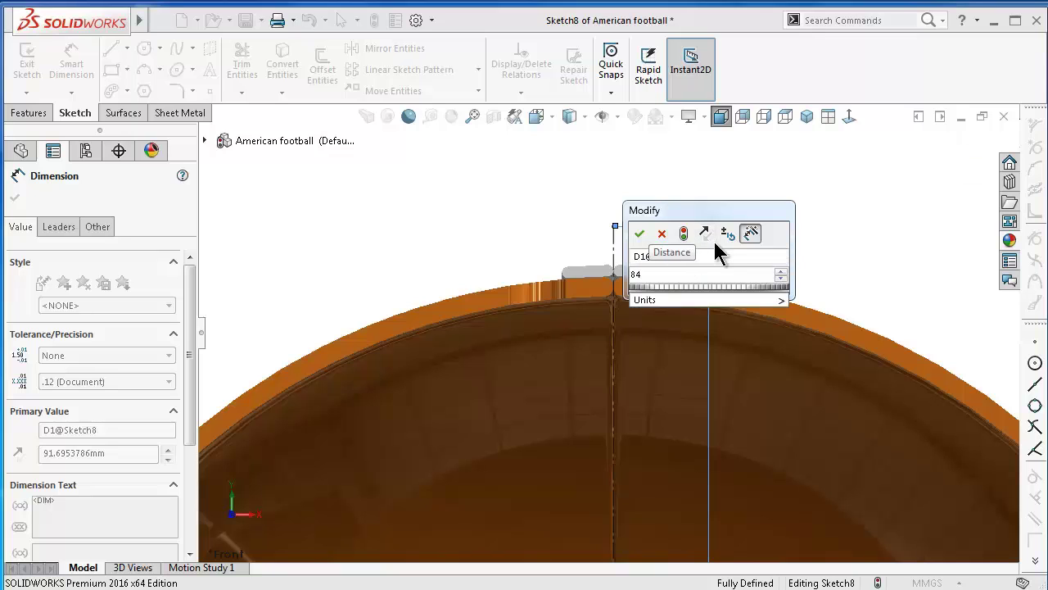
type(".5")
key("Return")
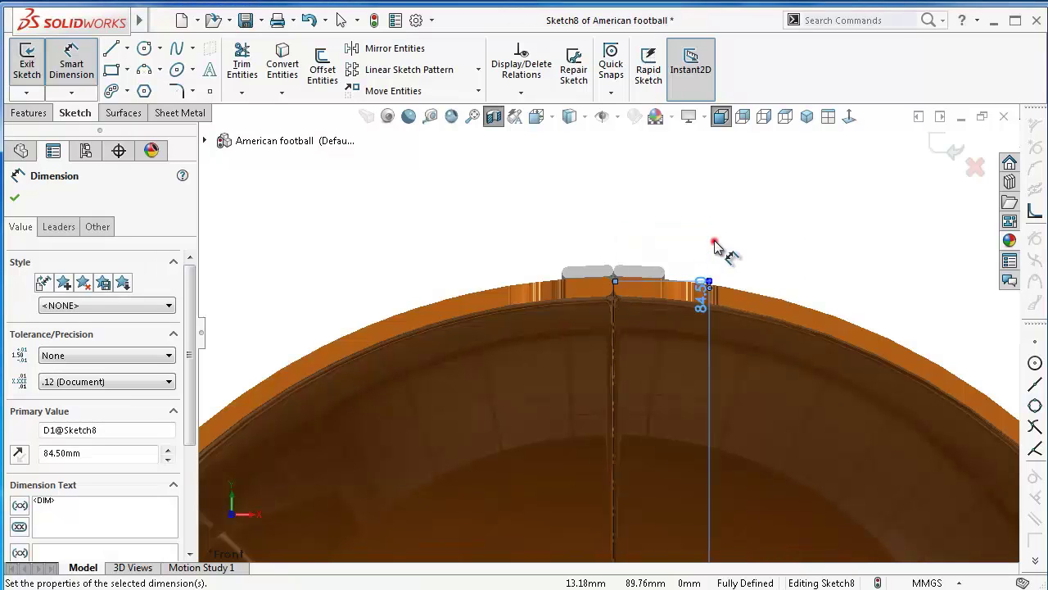
left_click(715, 245)
scroll(726, 300, "down", 2)
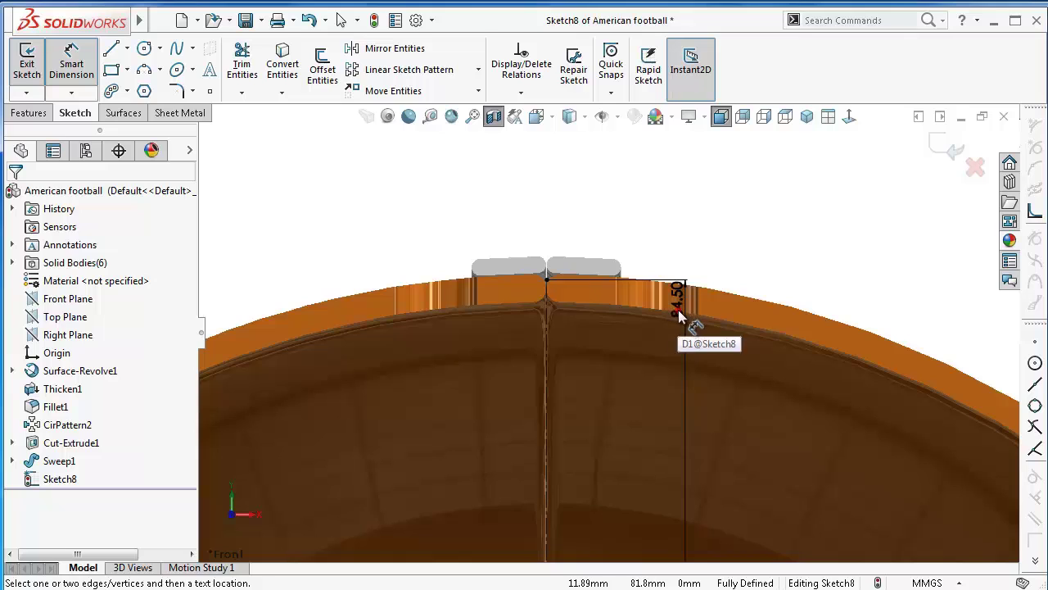
left_click_drag(678, 310, 656, 403)
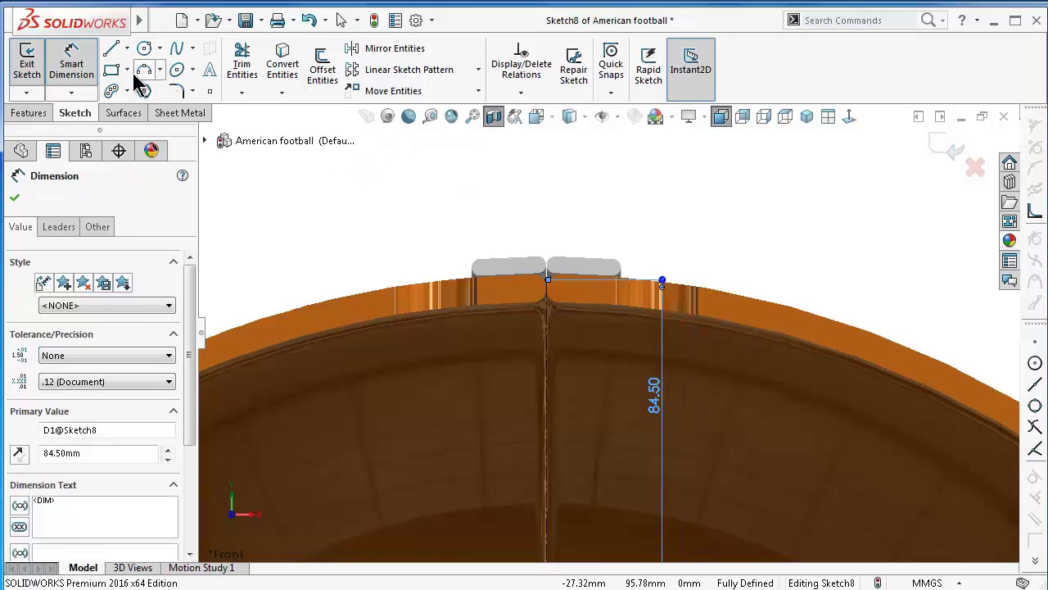
Start a Centerpoint Arc Slot centred on the centerline, arc starting near the shell's top
left_click(111, 91)
scroll(502, 199, "down", 3)
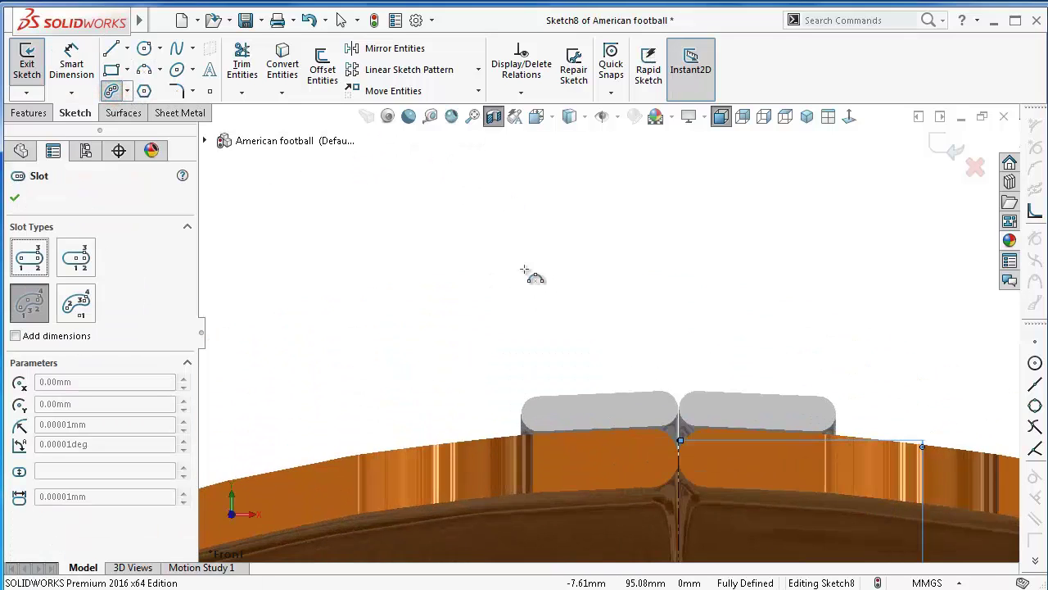
scroll(601, 494, "down", 2)
key("Escape")
scroll(657, 301, "up", 5)
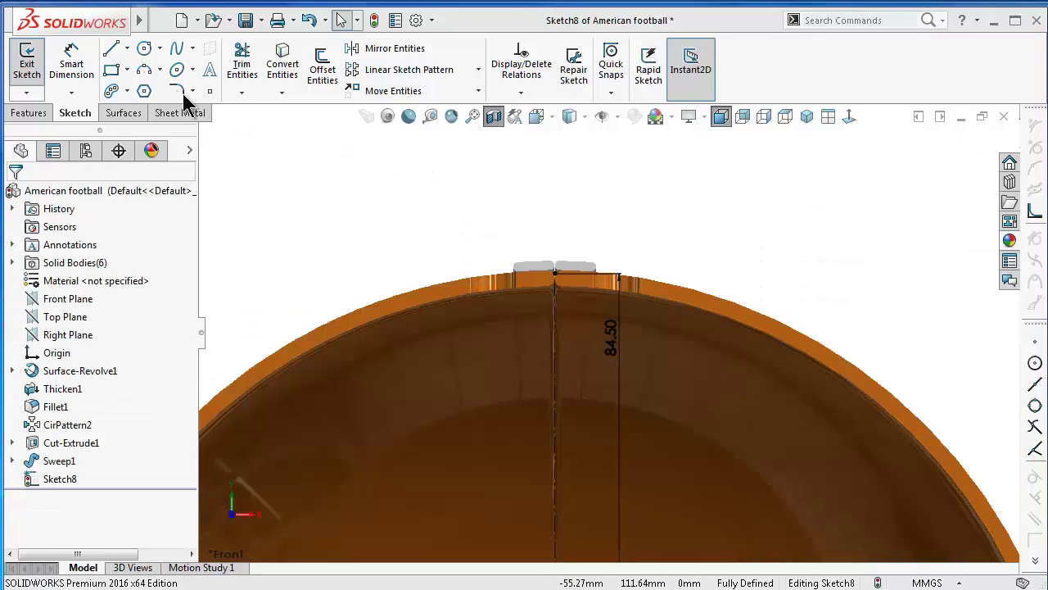
left_click(127, 91)
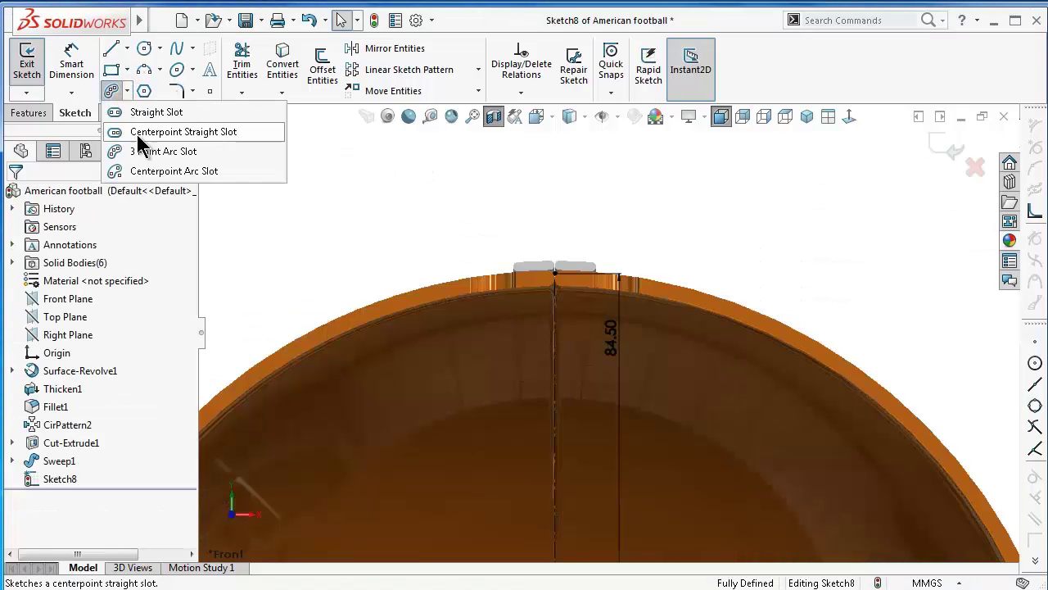
left_click(149, 172)
scroll(565, 402, "down", 2)
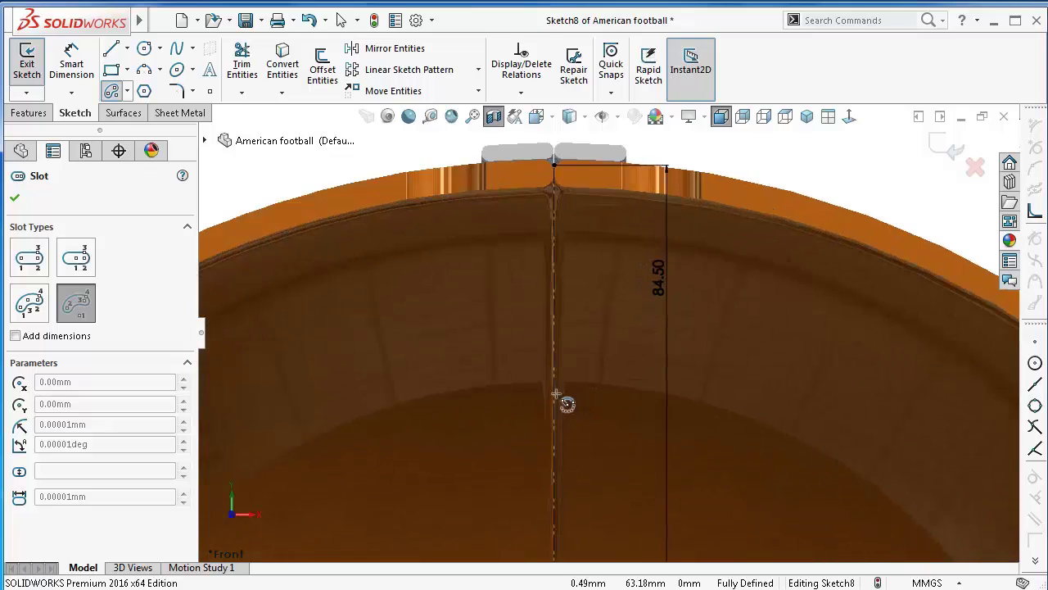
left_click(553, 394)
scroll(531, 180, "down", 2)
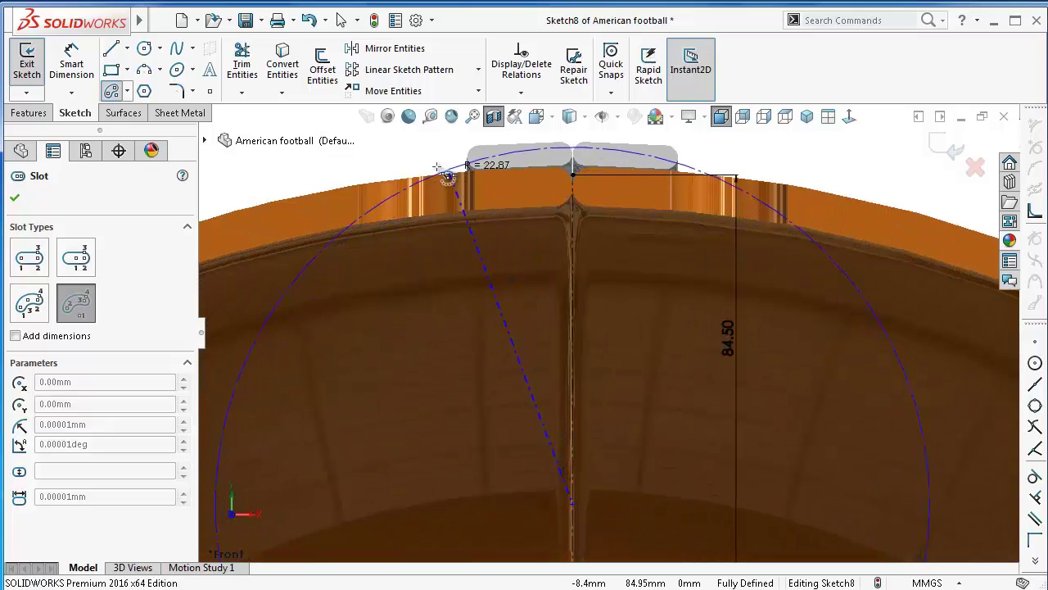
left_click(447, 177)
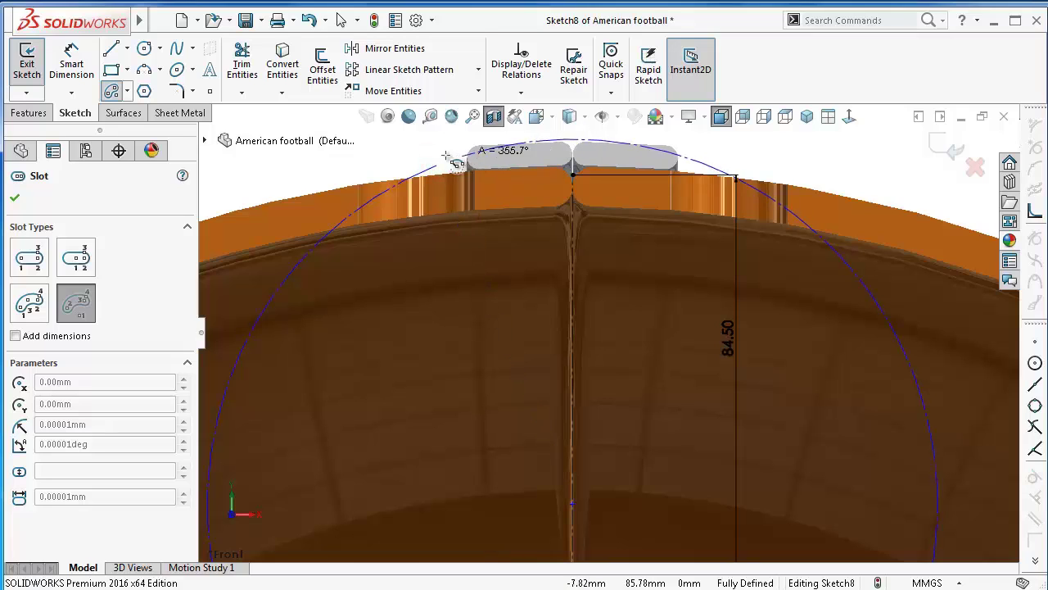
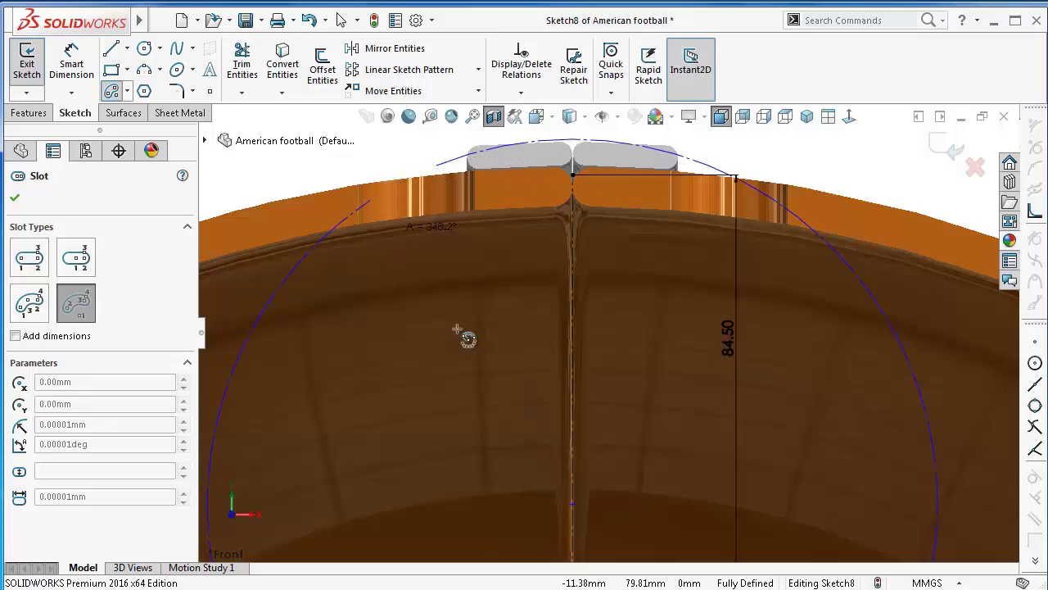
Set the arc slot's end point and width to complete it around the top of the laces
left_click(703, 178)
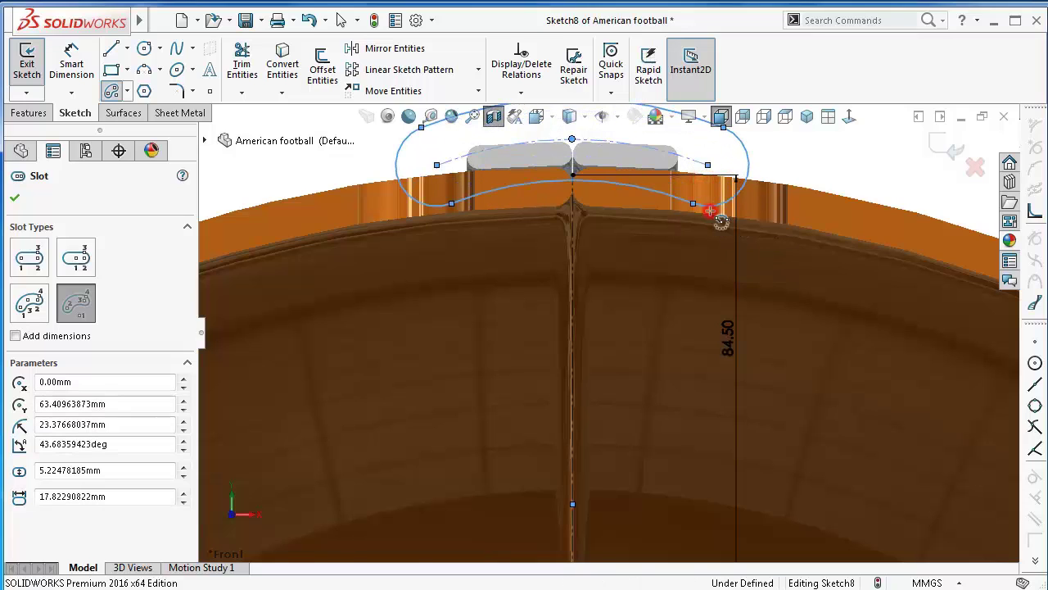
left_click(840, 174)
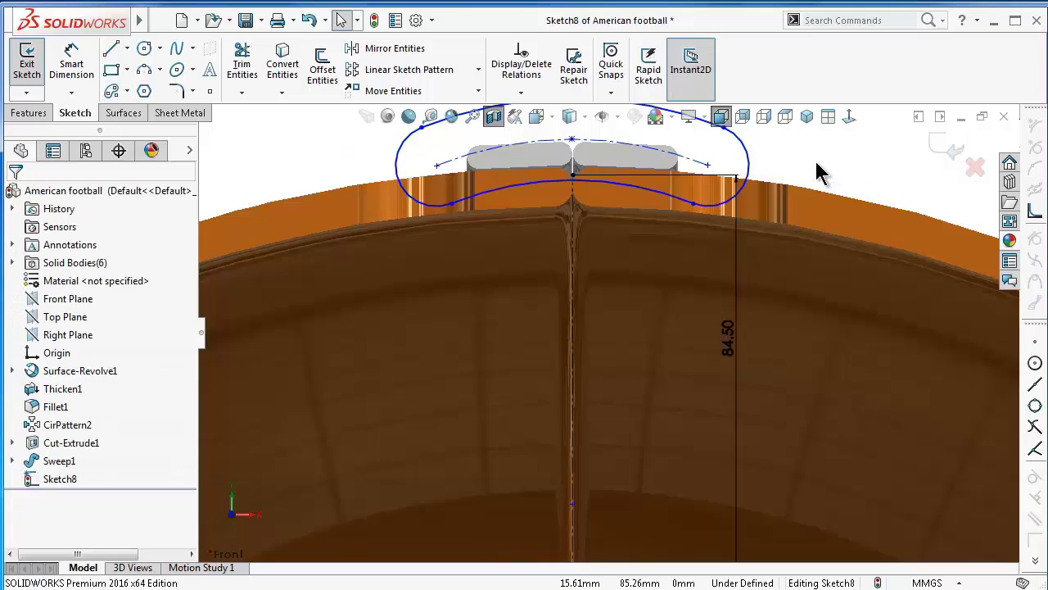
key("f")
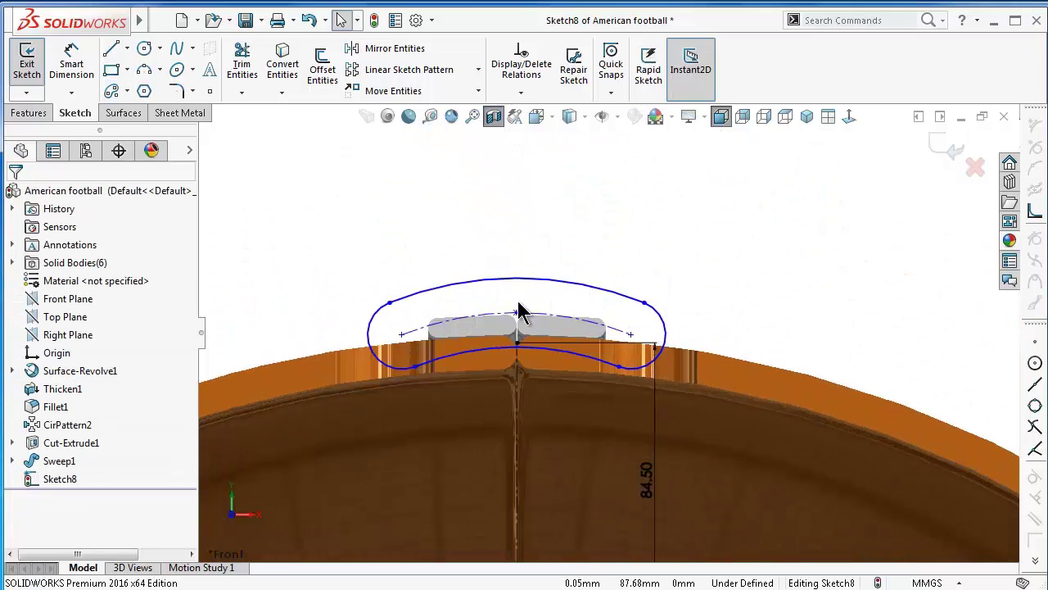
Make the slot's centre point coincident with the point at the ball's crest
left_click(516, 314)
left_click(517, 342)
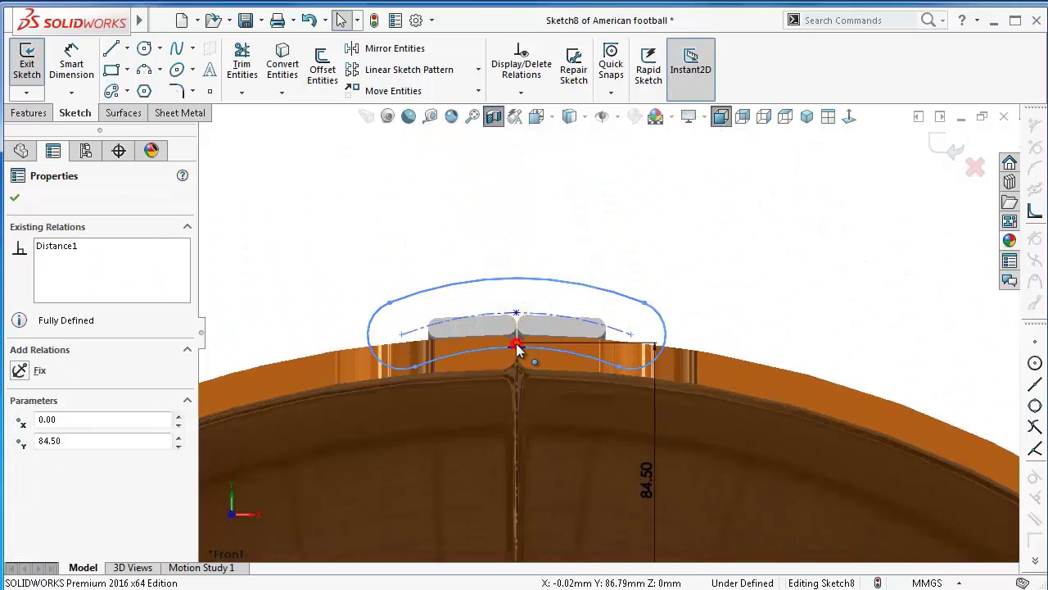
left_click(516, 312, "ctrl")
left_click(601, 275)
left_click(533, 215)
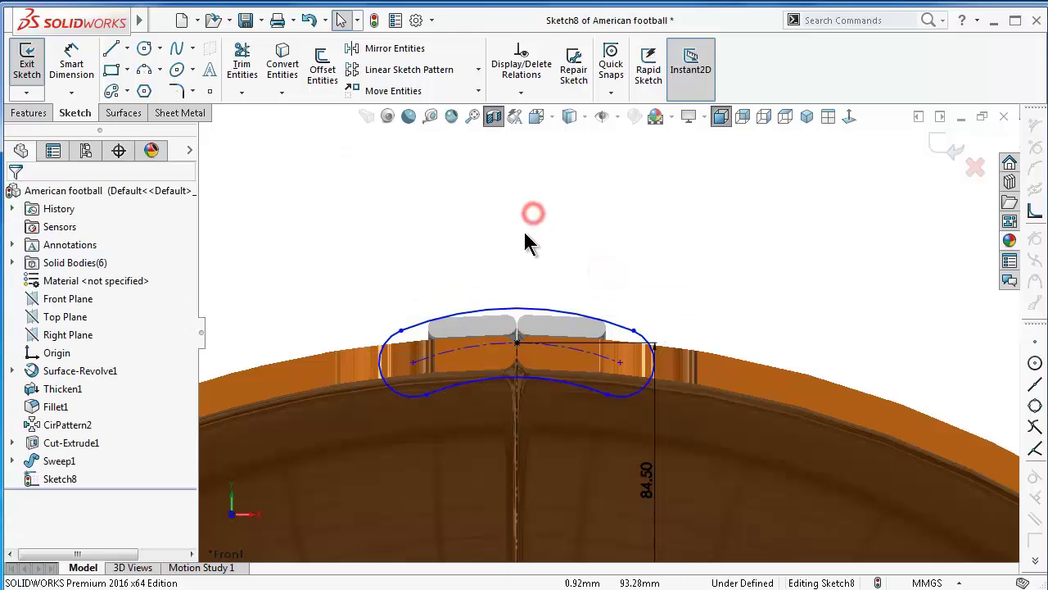
key("s")
left_click(565, 251)
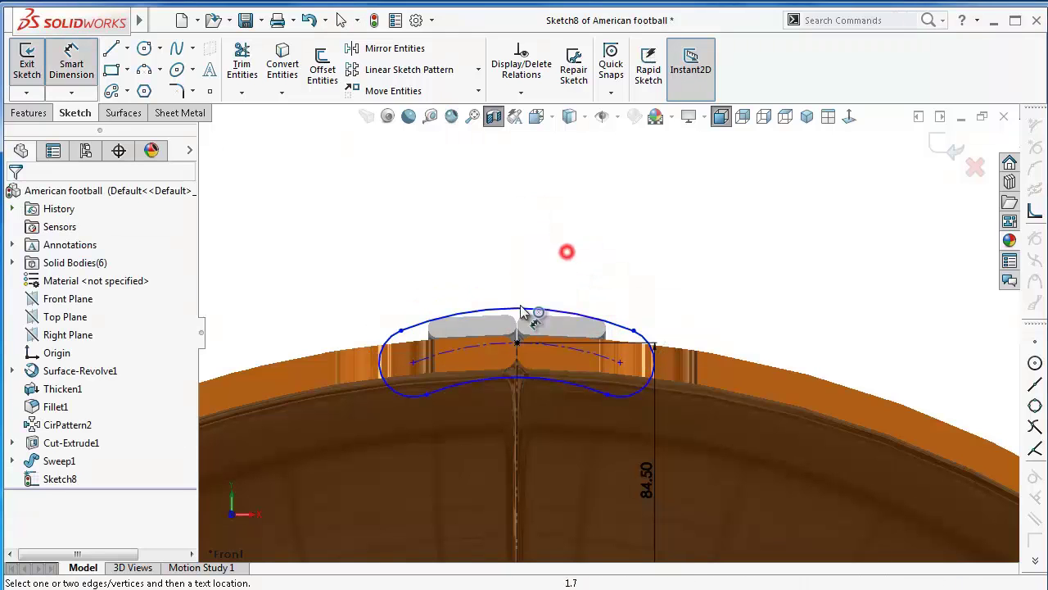
Dimension the distance between the slot's end centres to 15 mm
left_click(414, 362)
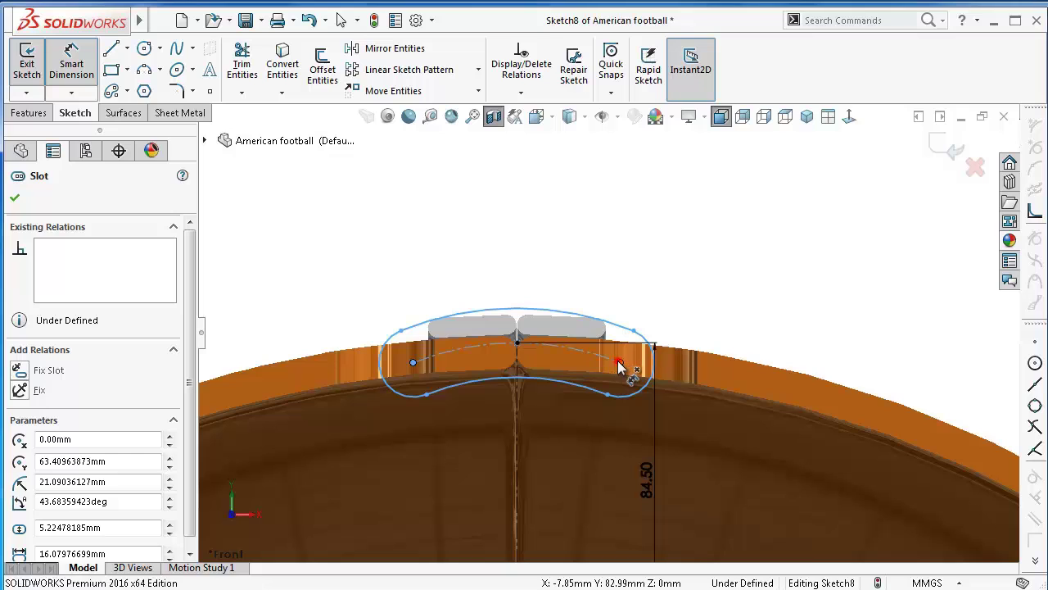
left_click(620, 361)
left_click(521, 251)
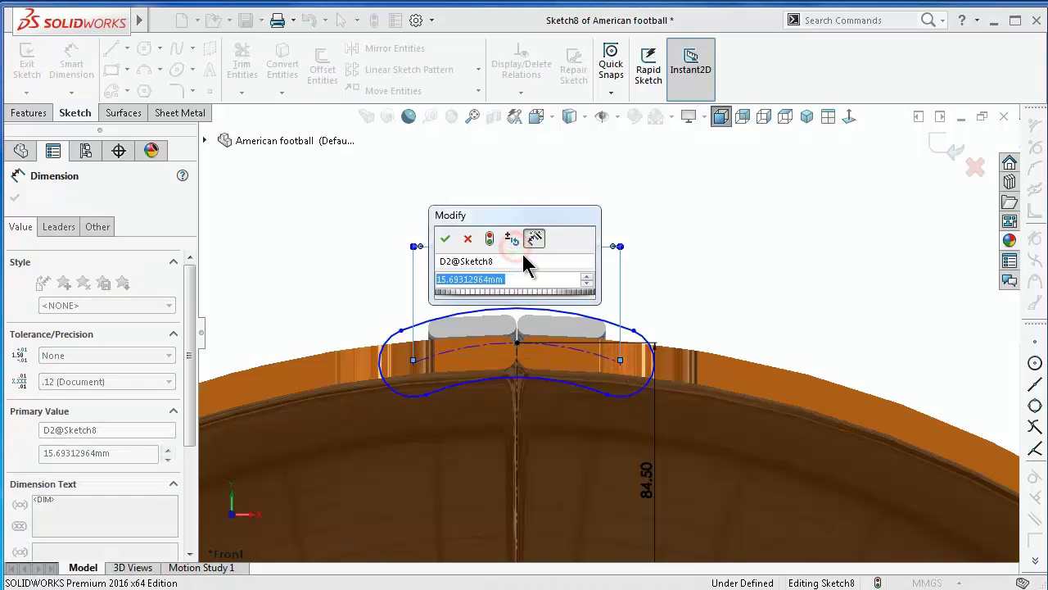
type("15")
key("Return")
left_click(322, 263)
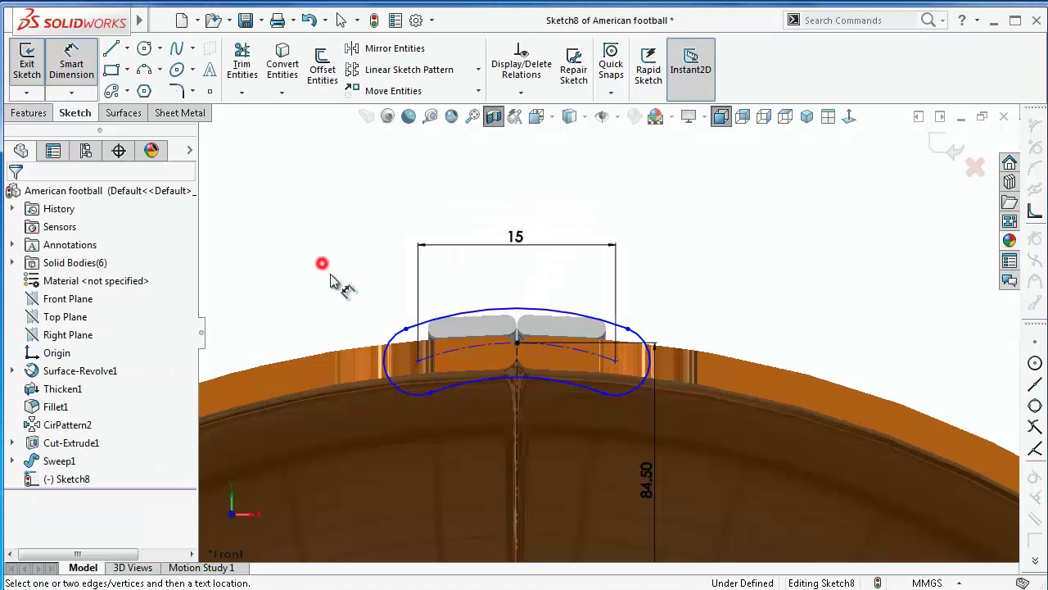
Give the slot's end arc a 2.25 mm radius
left_click(390, 348)
left_click(365, 302)
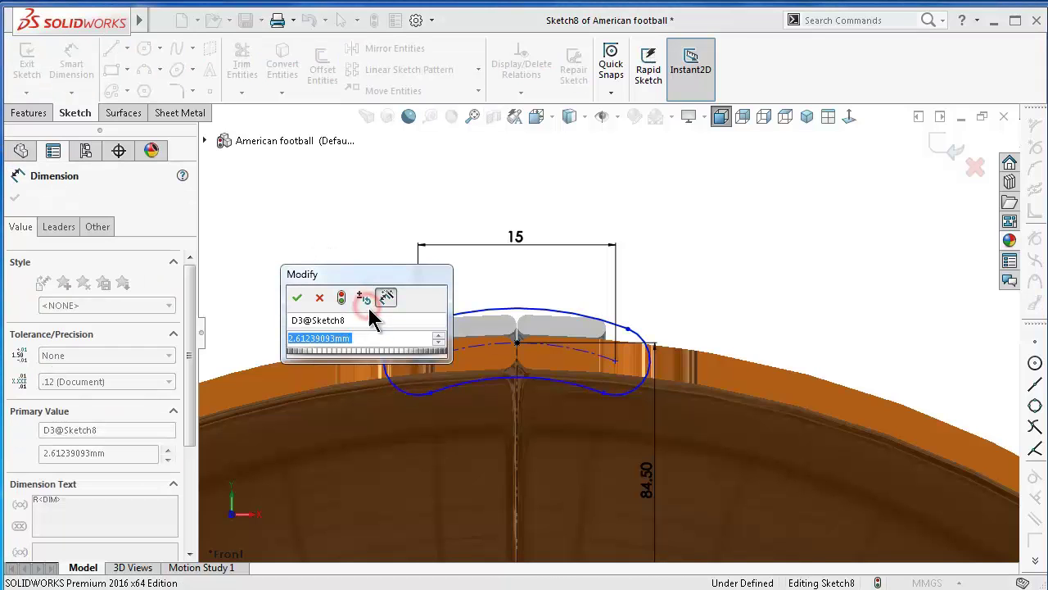
type("2.25")
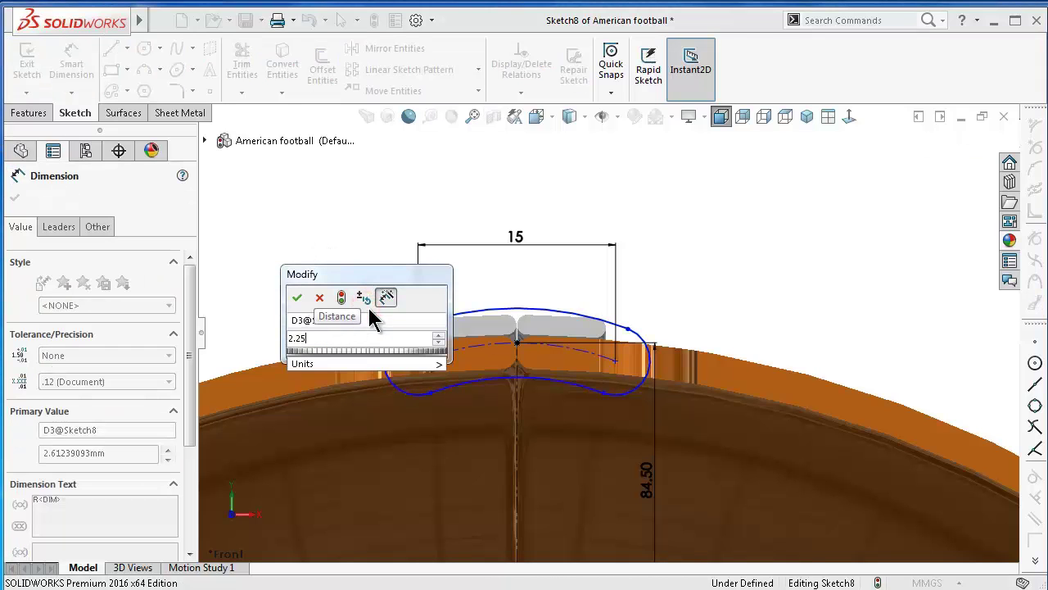
key("Return")
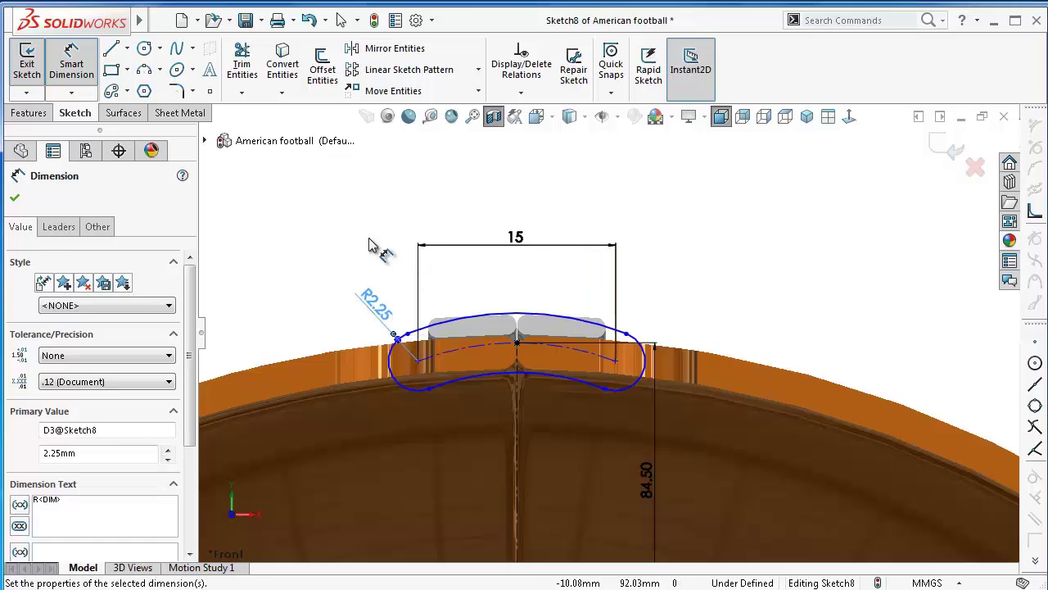
left_click(300, 210)
scroll(510, 348, "up", 5)
scroll(533, 386, "down", 3)
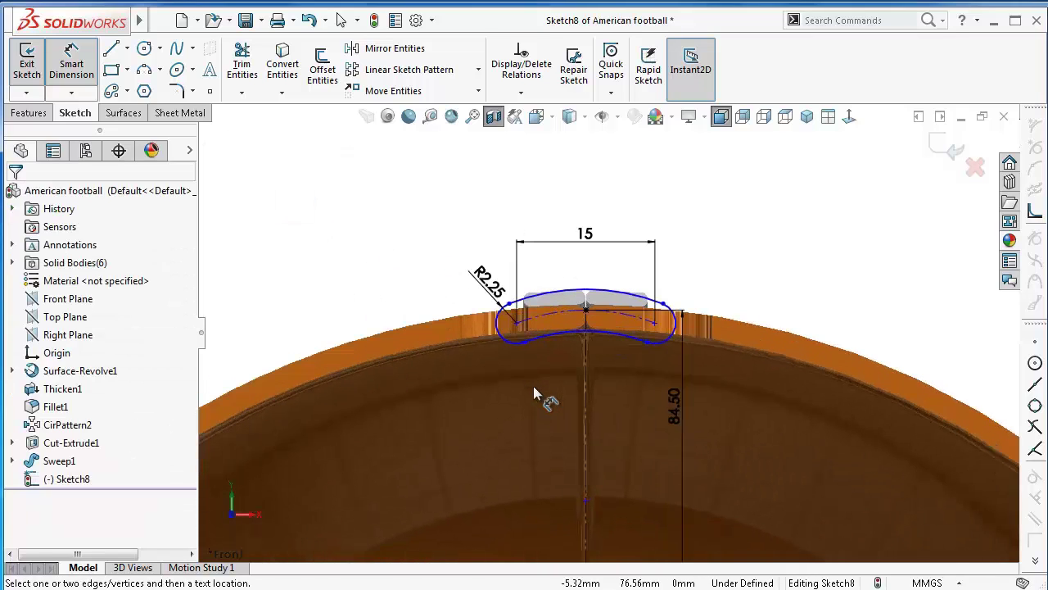
Set the slot's curved centre arc to a 60 mm radius
left_click(586, 500)
left_click(586, 312)
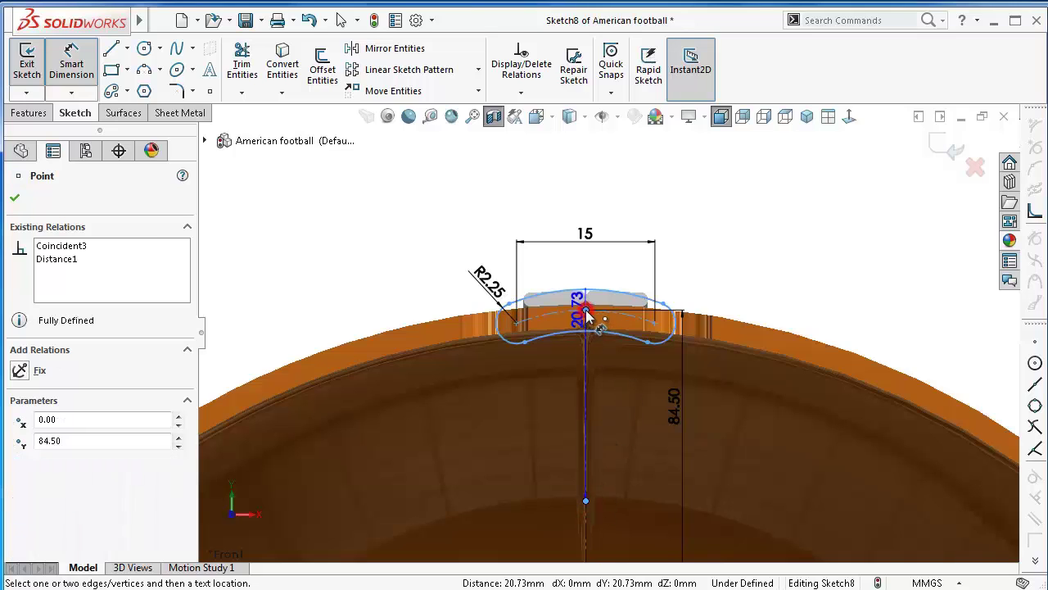
key("Escape")
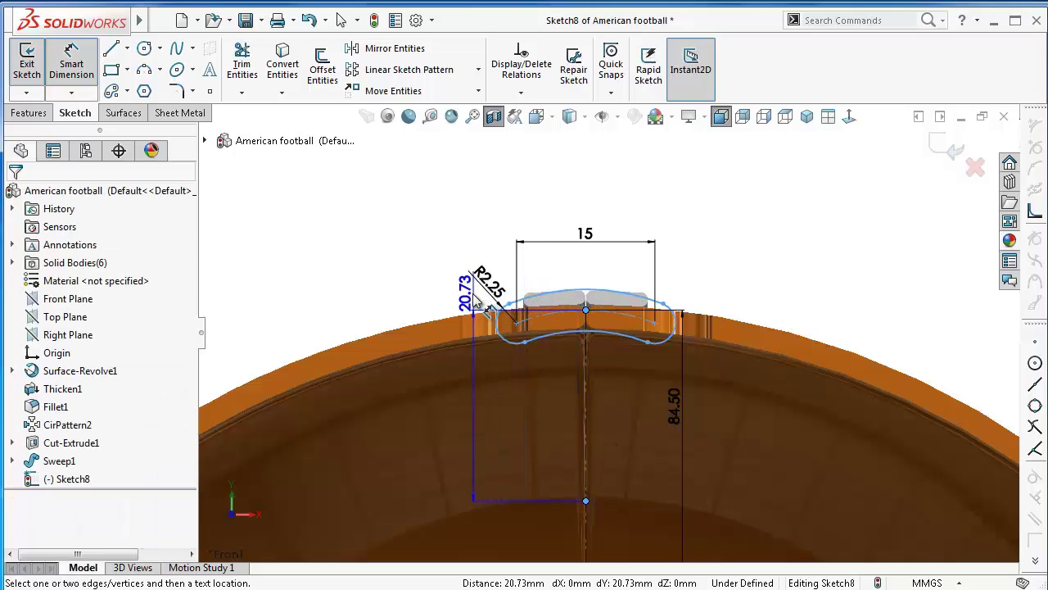
scroll(547, 348, "down", 3)
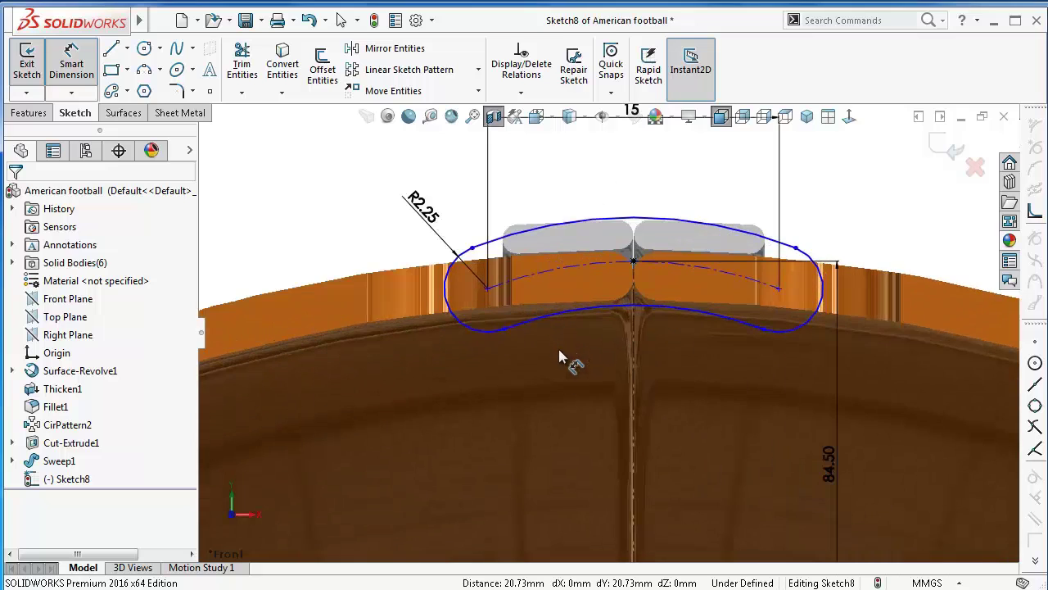
left_click(560, 319)
left_click(546, 335)
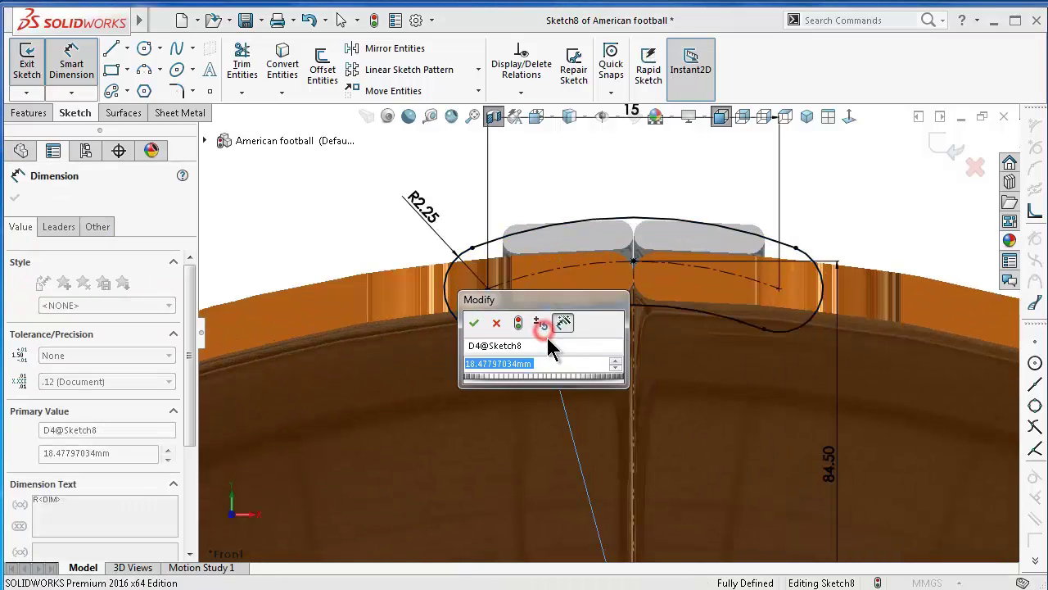
type("60")
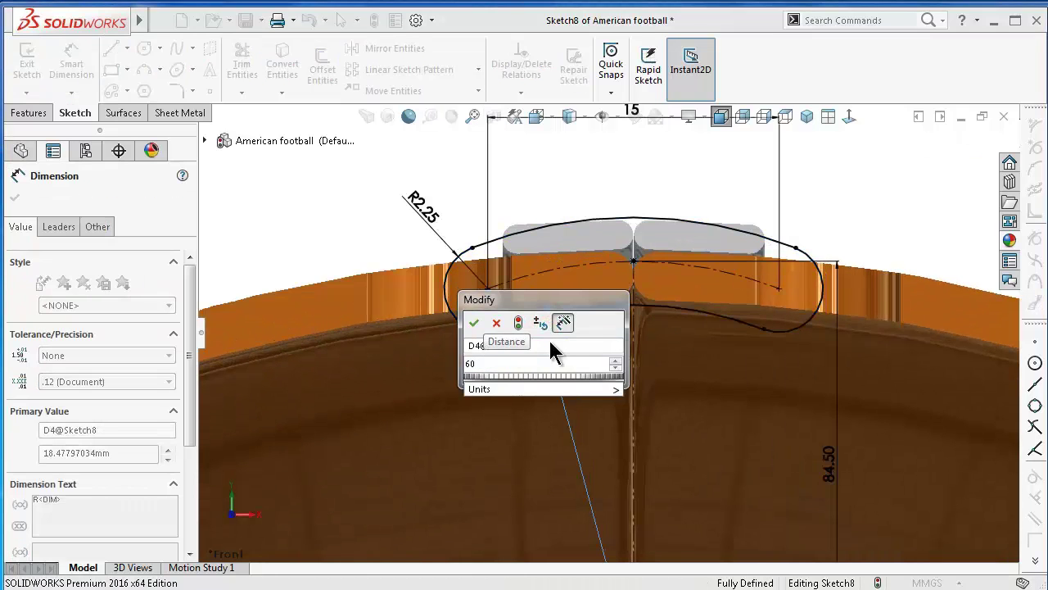
key("Return")
left_click(315, 215)
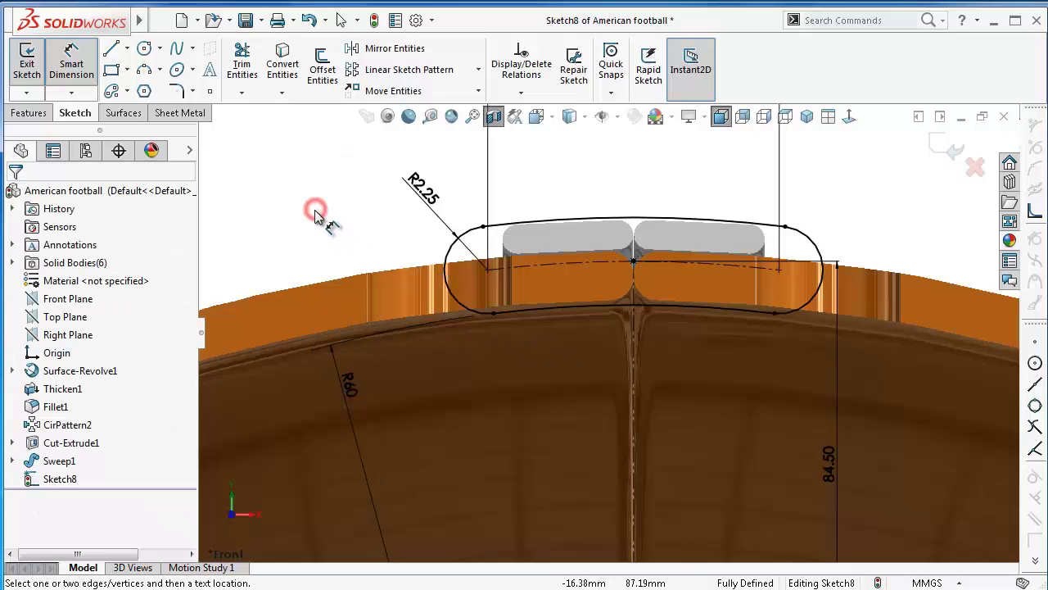
Exit the fully defined slot sketch, Sketch8
scroll(685, 265, "down", 2)
scroll(680, 265, "down", 1)
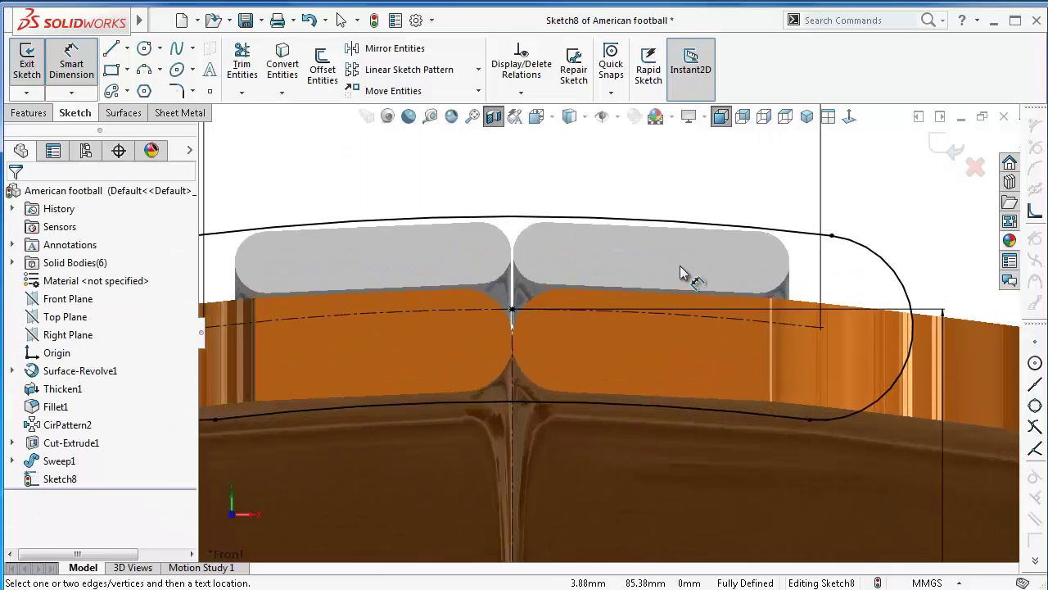
scroll(679, 265, "up", 3)
scroll(679, 273, "up", 3)
scroll(668, 277, "up", 2)
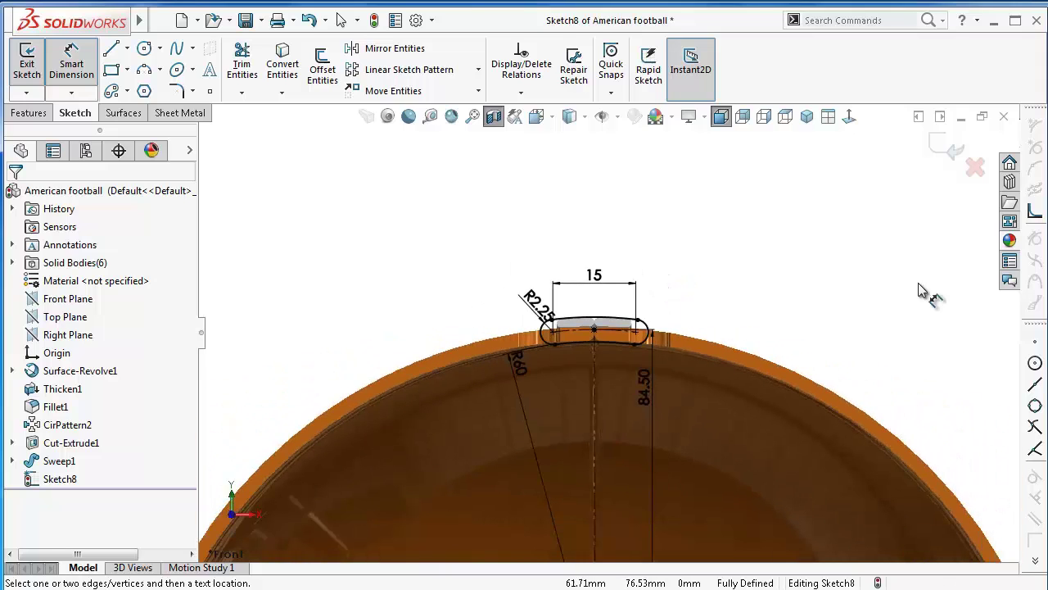
left_click(946, 152)
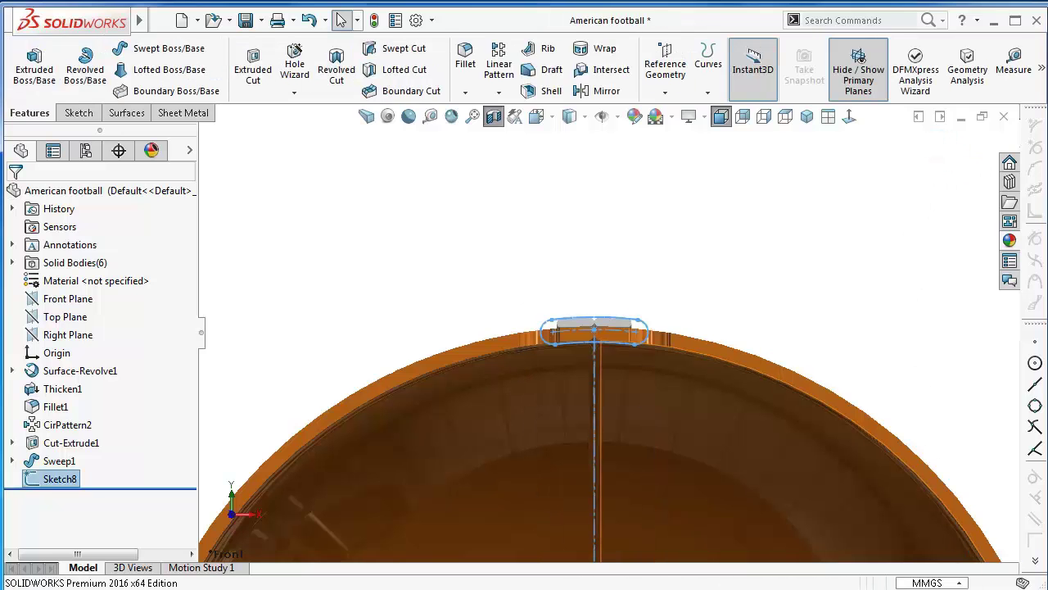
Start a Right Plane sketch, viewed normal to it and zoomed in on the football's top edge
mouse_move(866, 405)
middle_mouse_down()
mouse_move(704, 396)
mouse_move(802, 445)
mouse_move(744, 440)
mouse_move(819, 453)
mouse_move(835, 368)
middle_mouse_up()
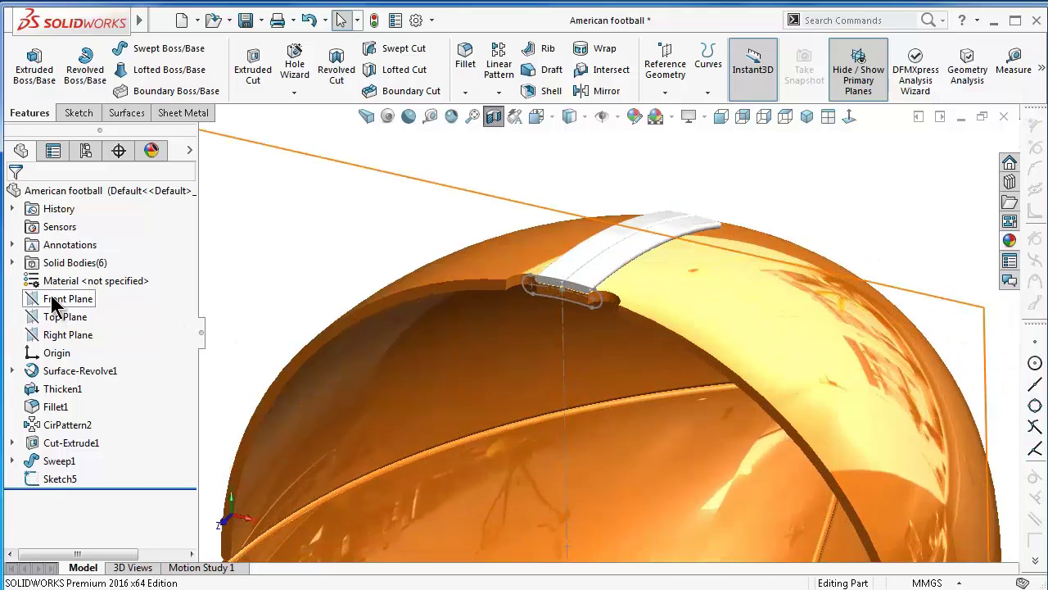
left_click(64, 335)
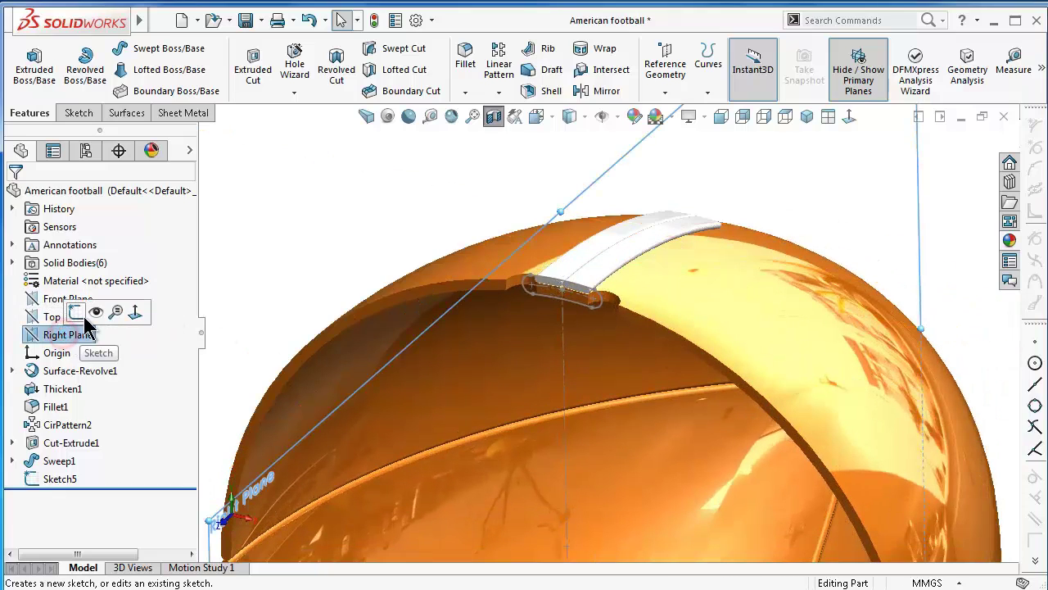
left_click(76, 311)
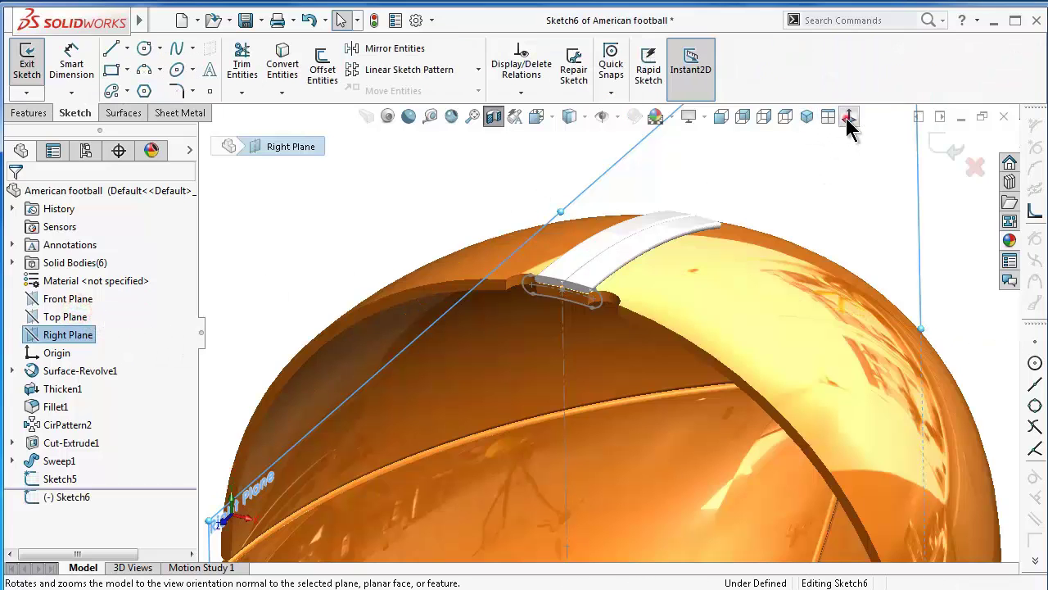
left_click(849, 119)
scroll(612, 204, "down", 3)
scroll(598, 209, "down", 2)
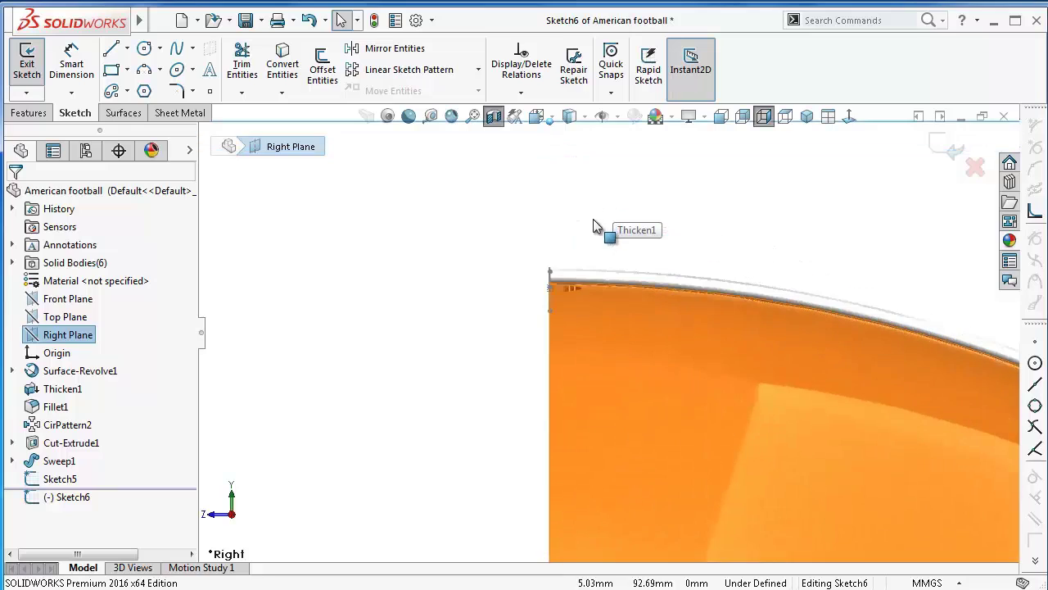
scroll(589, 229, "down", 3)
scroll(597, 295, "down", 2)
scroll(603, 335, "down", 2)
scroll(585, 342, "down", 2)
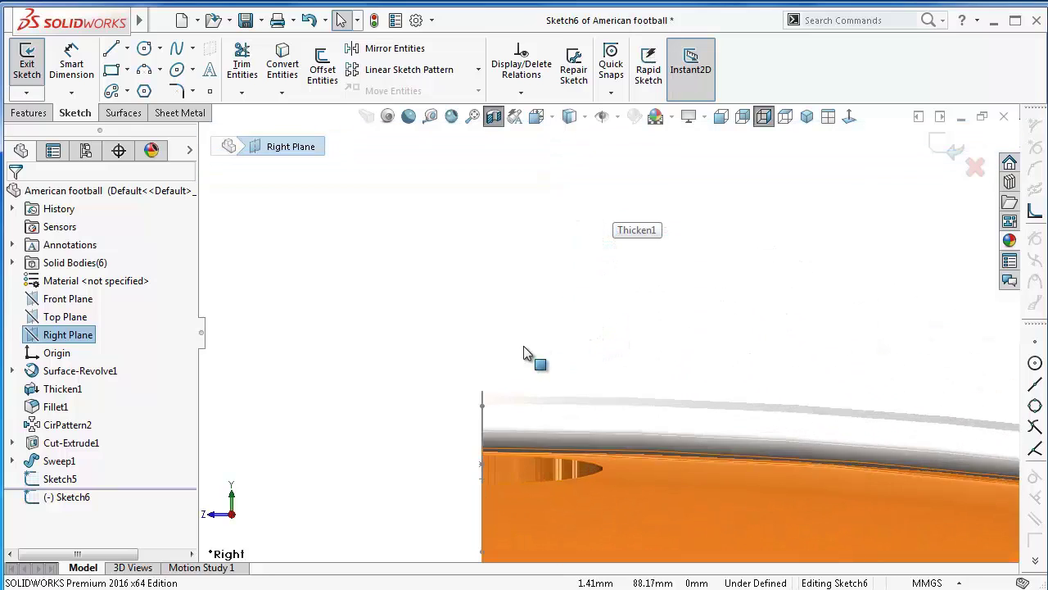
scroll(529, 355, "down", 2)
left_click(129, 90)
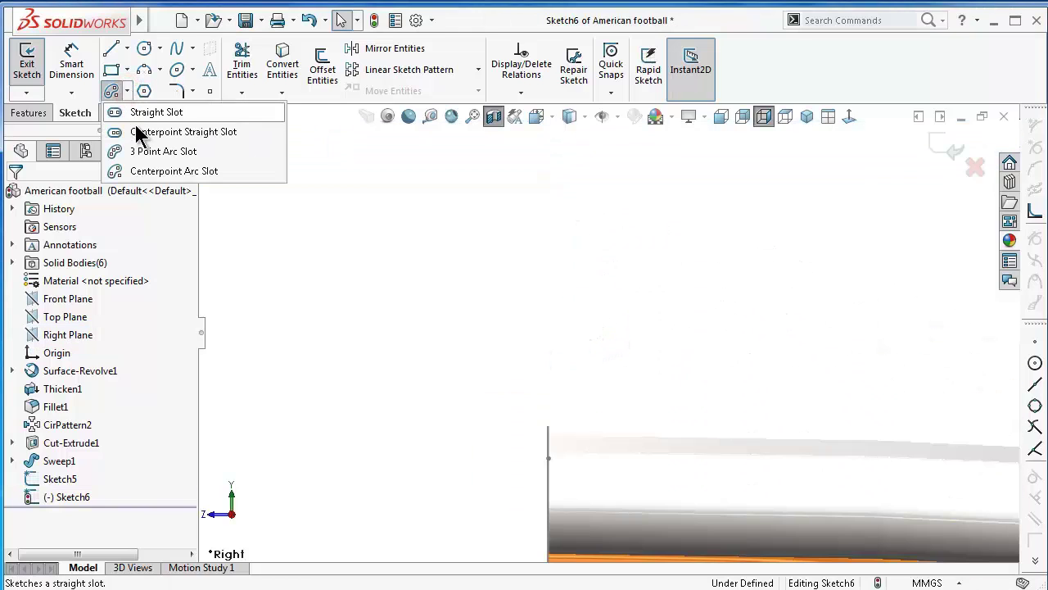
left_click(136, 129)
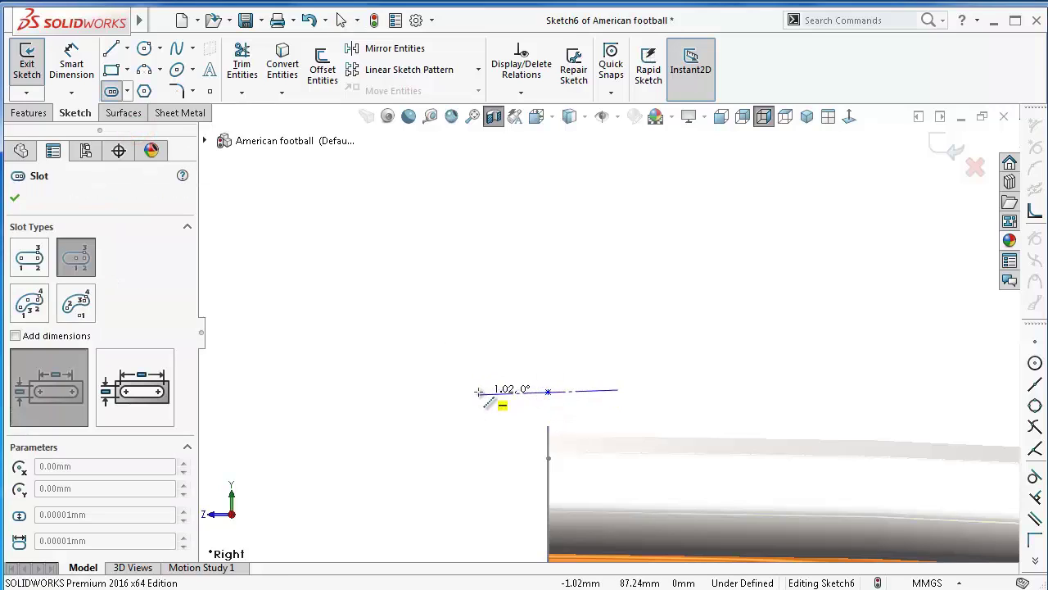
scroll(497, 388, "down", 2)
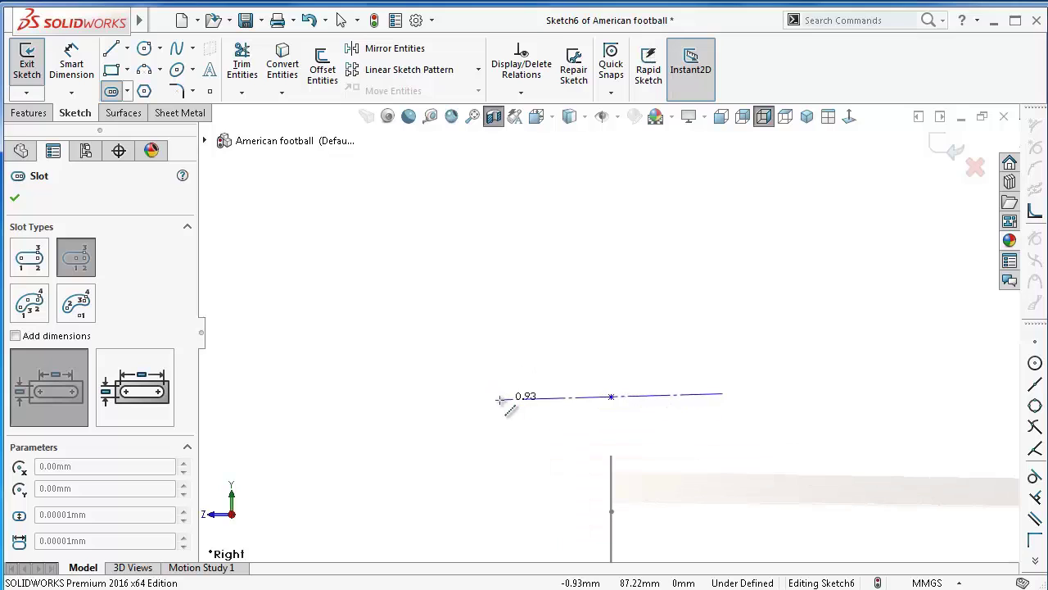
left_click(501, 402)
left_click(490, 349)
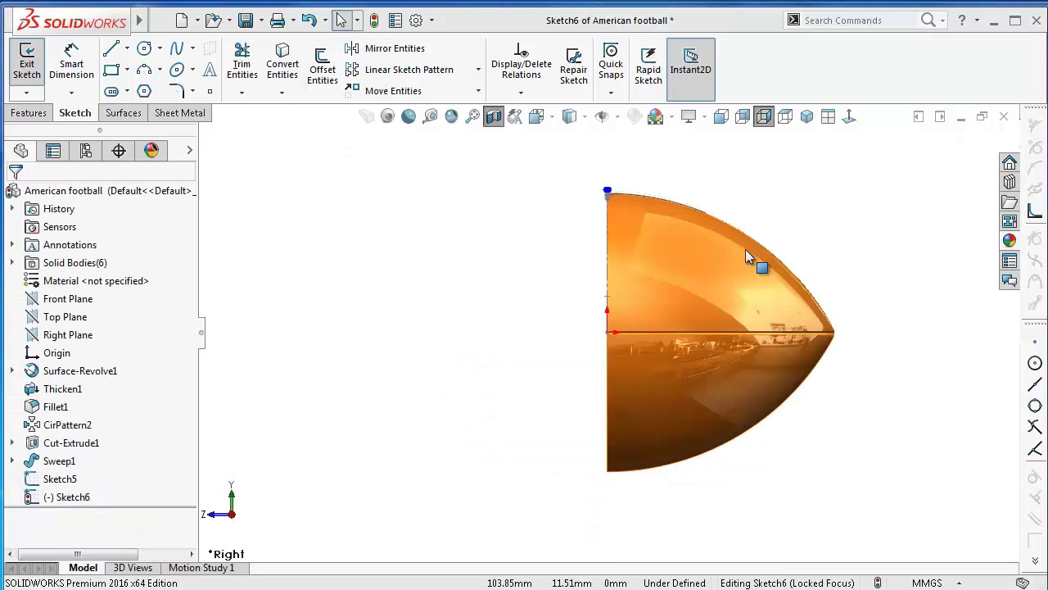
scroll(570, 204, "down", 1)
scroll(566, 192, "down", 3)
scroll(709, 293, "down", 2)
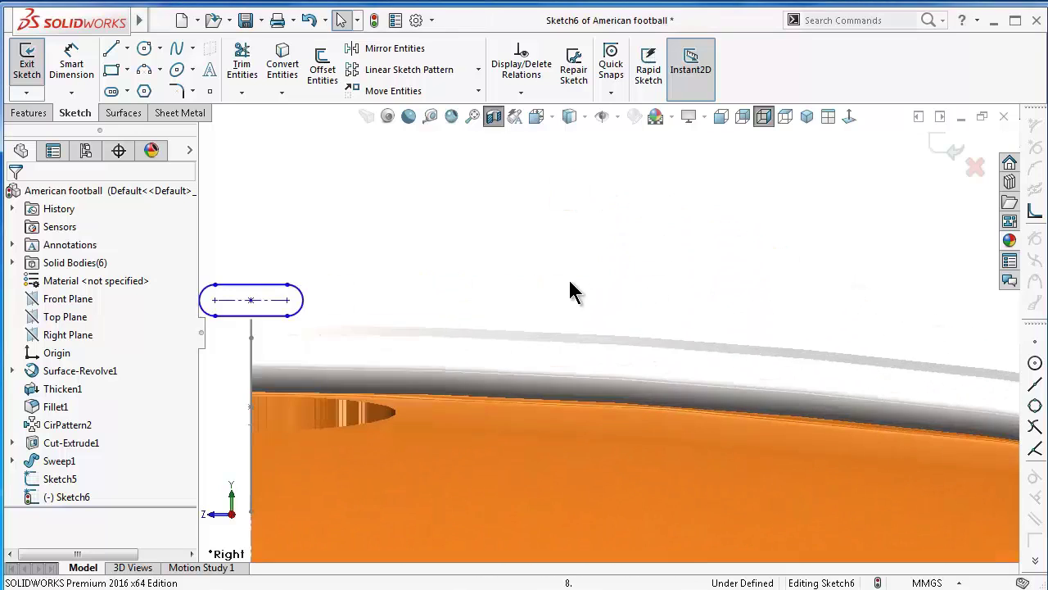
scroll(568, 292, "down", 2)
scroll(372, 276, "up", 1)
scroll(368, 363, "up", 2)
scroll(414, 398, "up", 1)
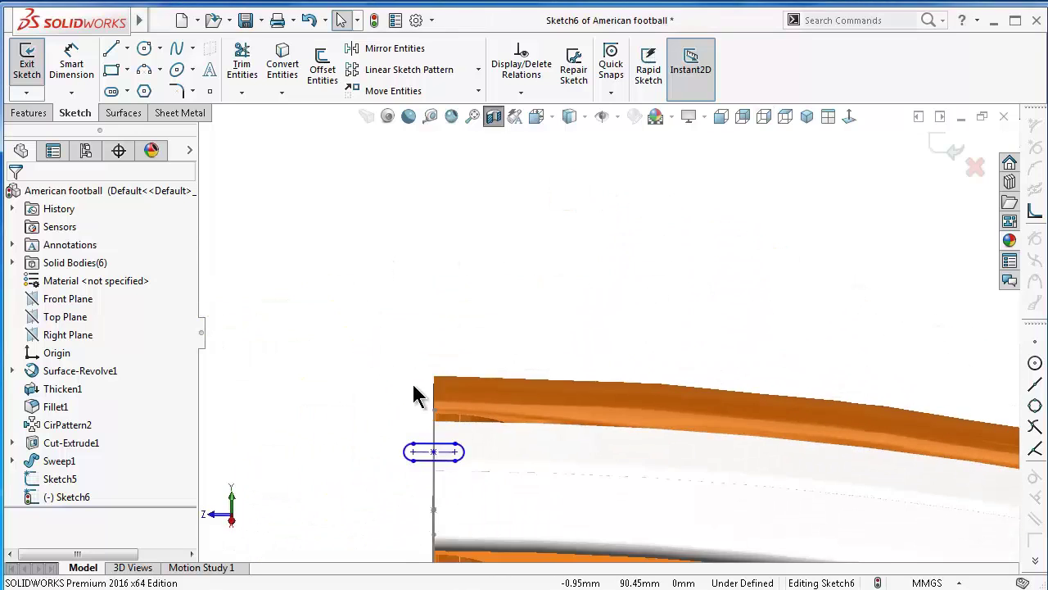
scroll(464, 457, "down", 1)
scroll(464, 457, "down", 2)
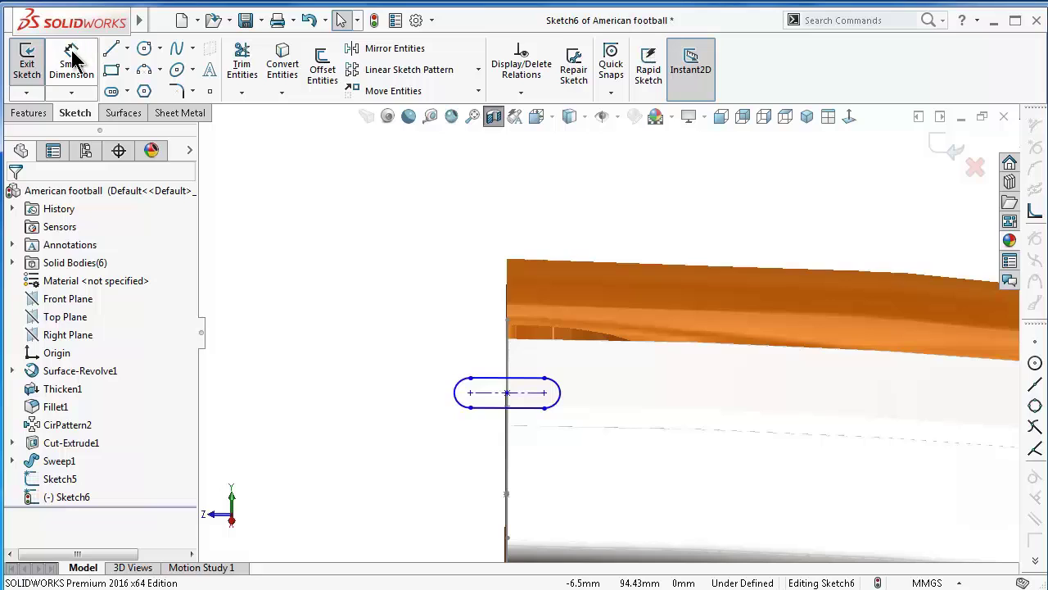
Dimension the straight slot's length to 2.5
left_click(72, 57)
left_click(486, 379)
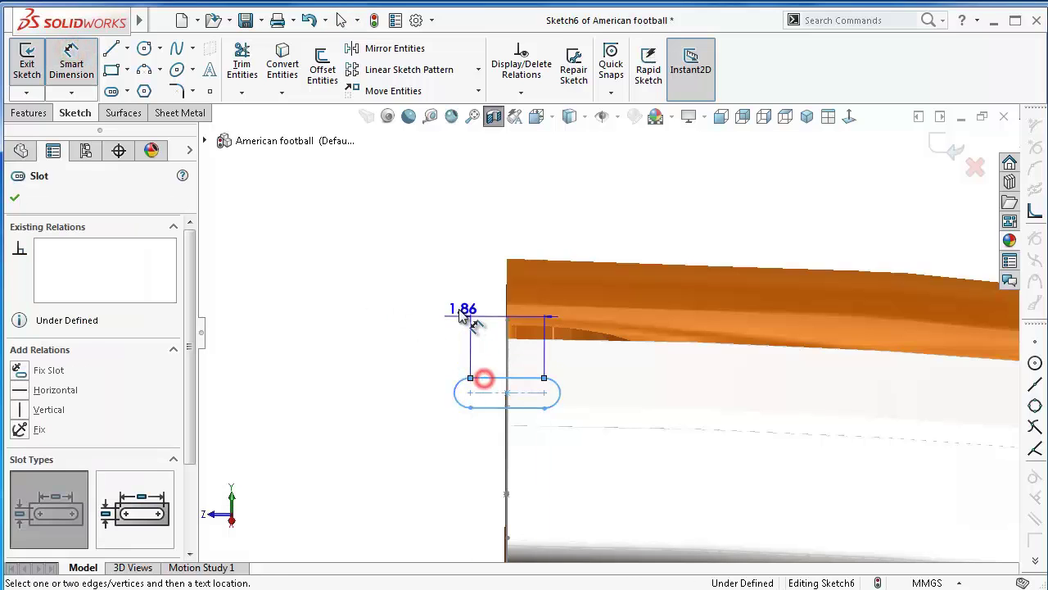
left_click(463, 308)
type("2")
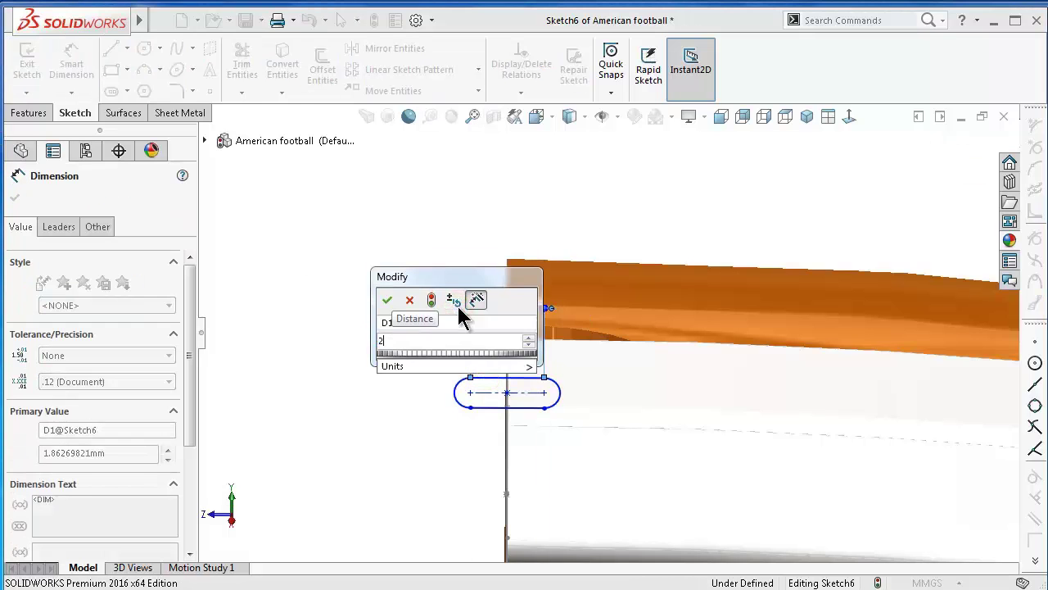
type(".5")
key("Return")
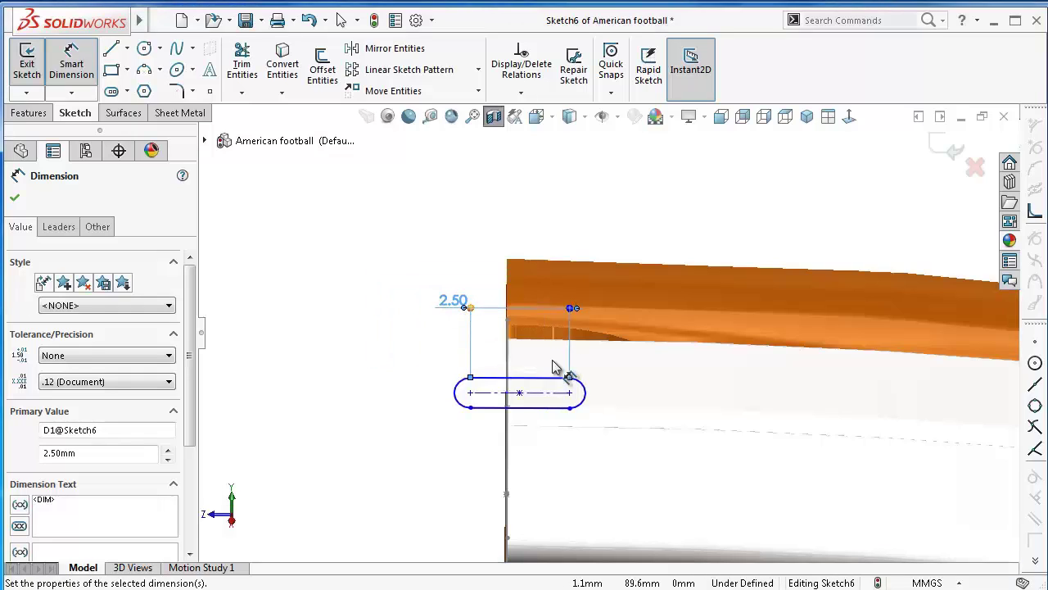
Give the slot's end arcs a 0.5 radius
left_click(456, 392)
left_click(399, 380)
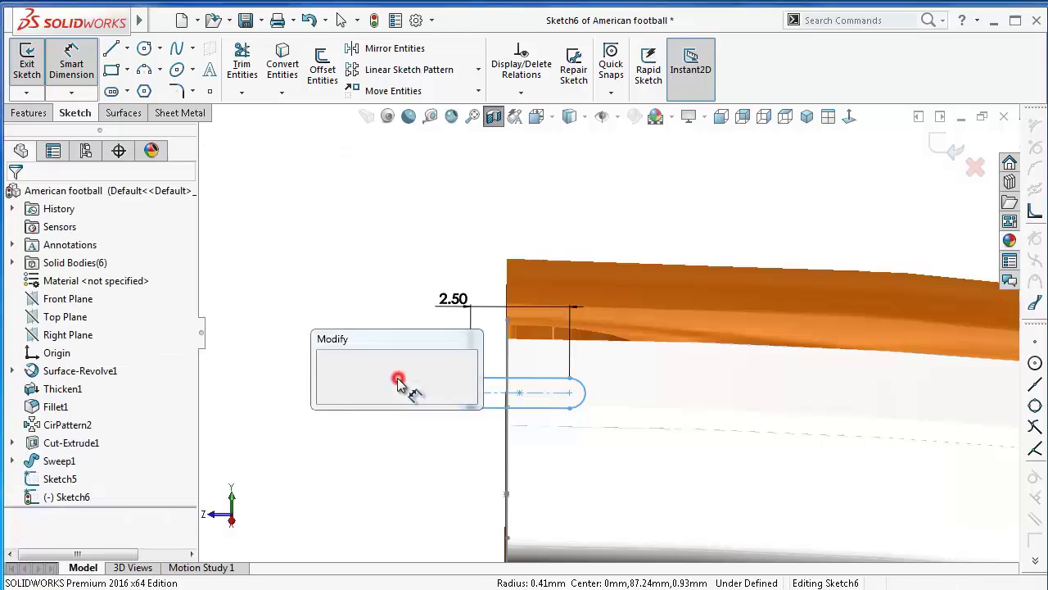
type("0.")
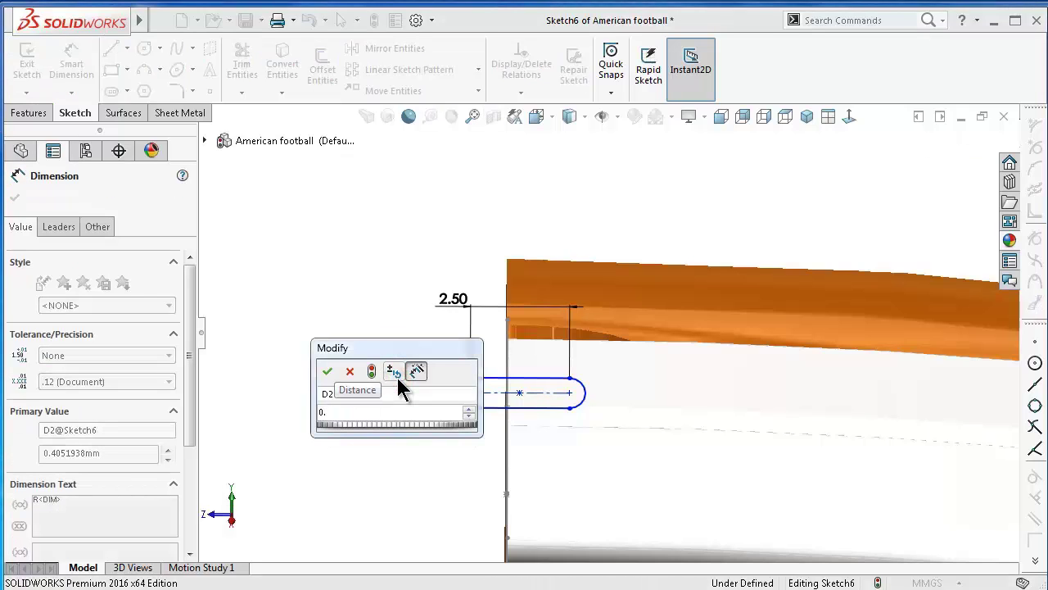
type("5")
key("Return")
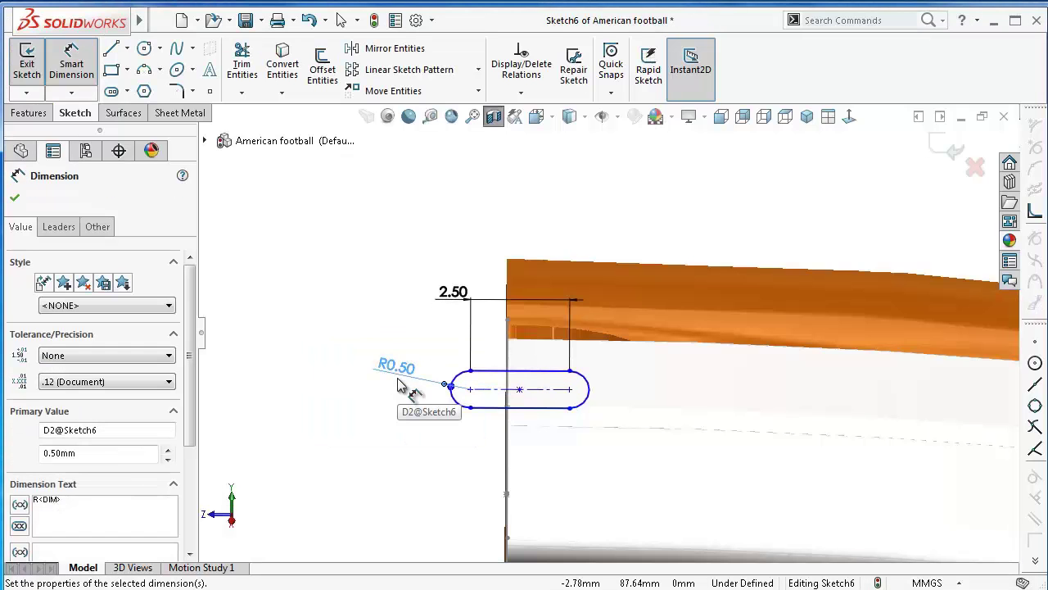
left_click(365, 281)
Add a Midpoint relation centring the slot on the lace path curve
left_click(849, 117)
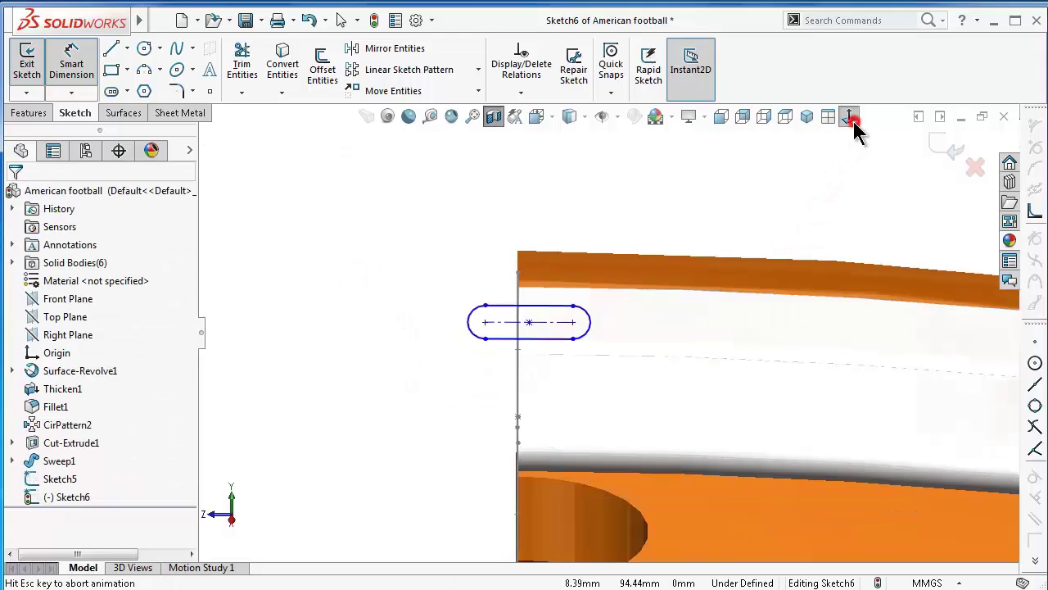
scroll(673, 190, "down", 3)
scroll(531, 268, "down", 3)
scroll(577, 344, "down", 3)
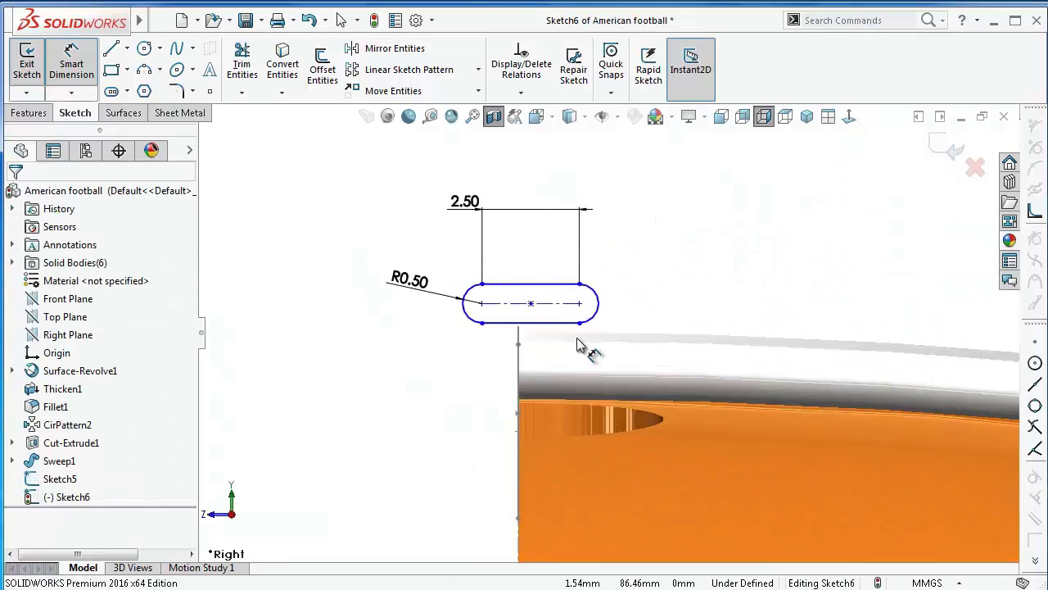
left_click(531, 305)
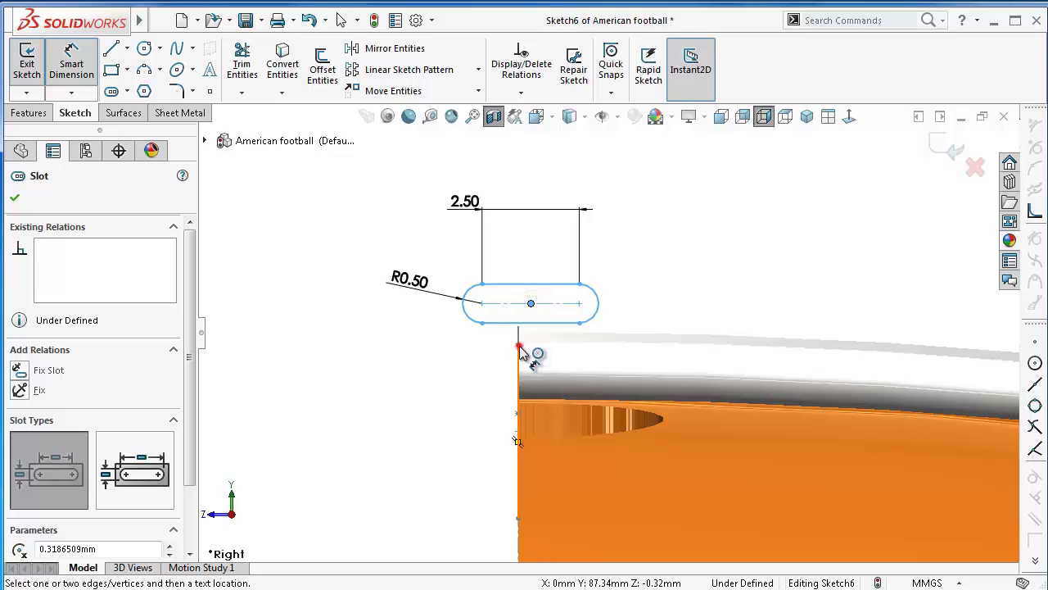
left_click(519, 347)
key("Escape")
key("Escape")
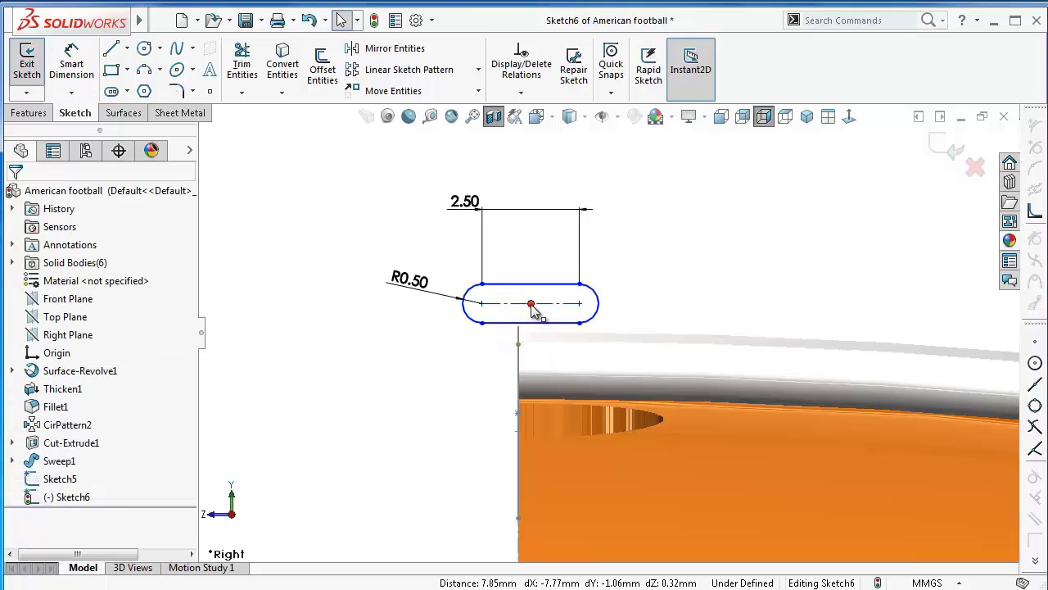
left_click(533, 301)
key("Escape")
left_click(519, 344, "ctrl")
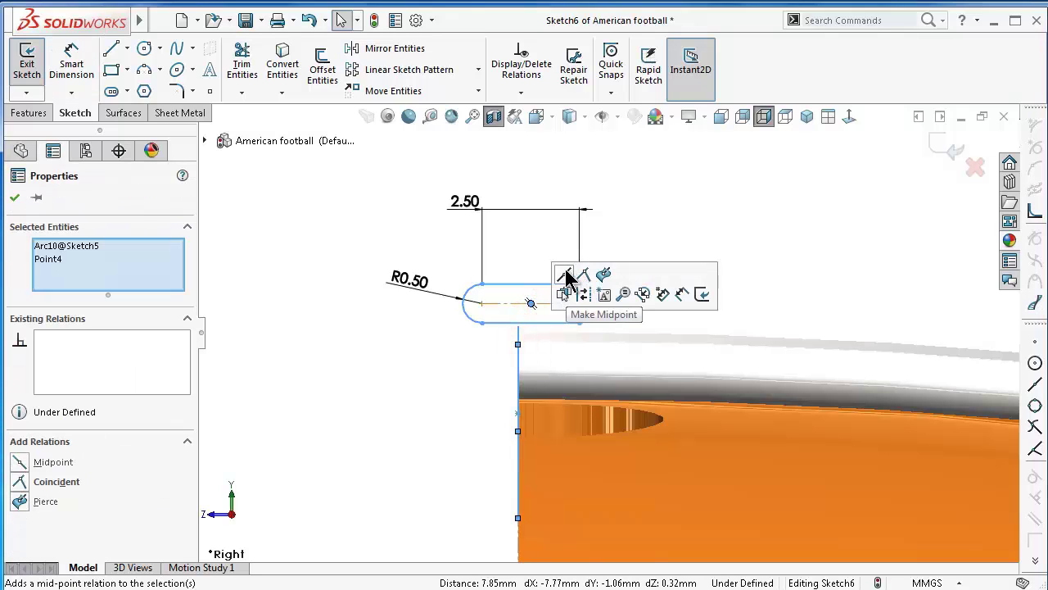
left_click(580, 274)
left_click(700, 229)
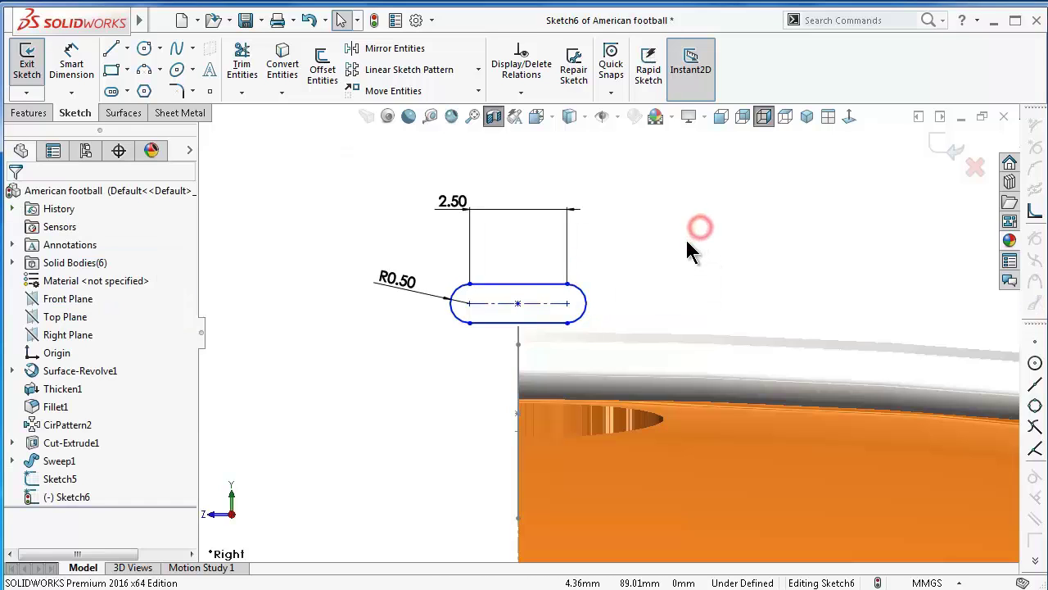
Add a Pierce relation between the slot's bottom-edge midpoint and the Sketch5 lace path
scroll(548, 317, "down", 5)
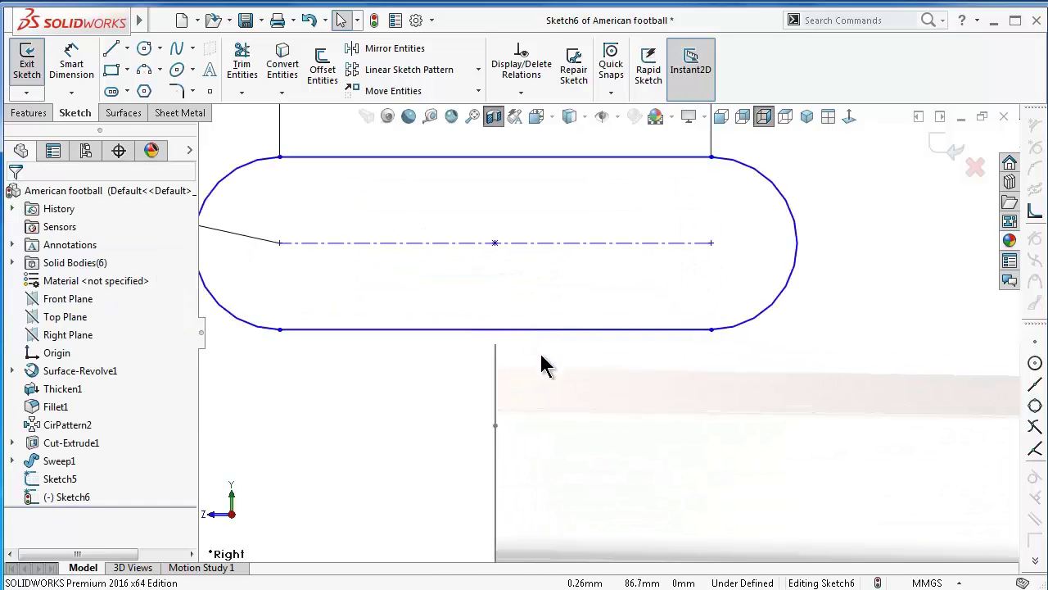
scroll(520, 340, "down", 1)
left_click(505, 321)
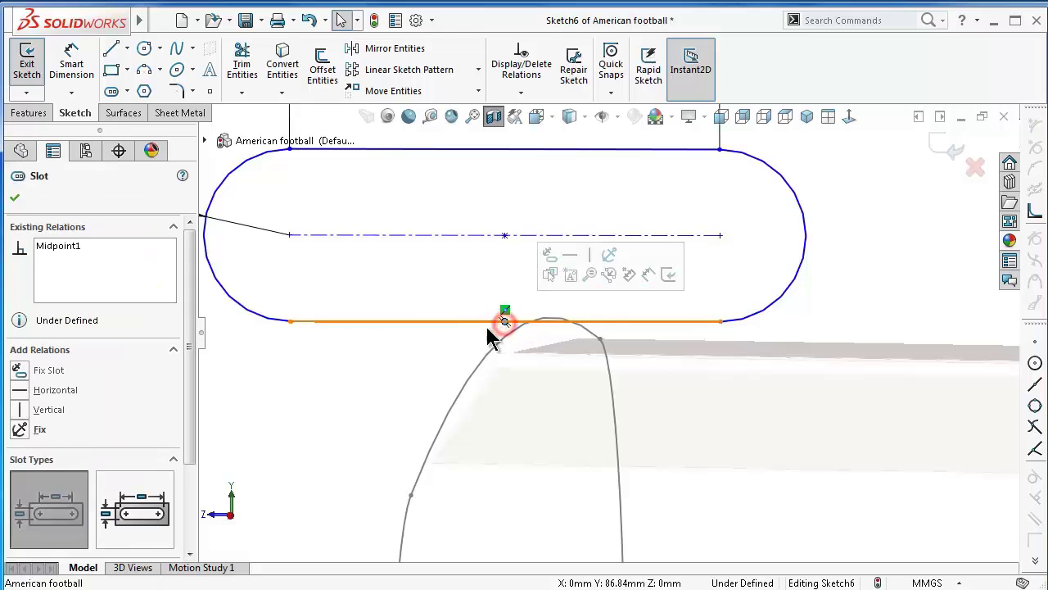
left_click(513, 332, "ctrl")
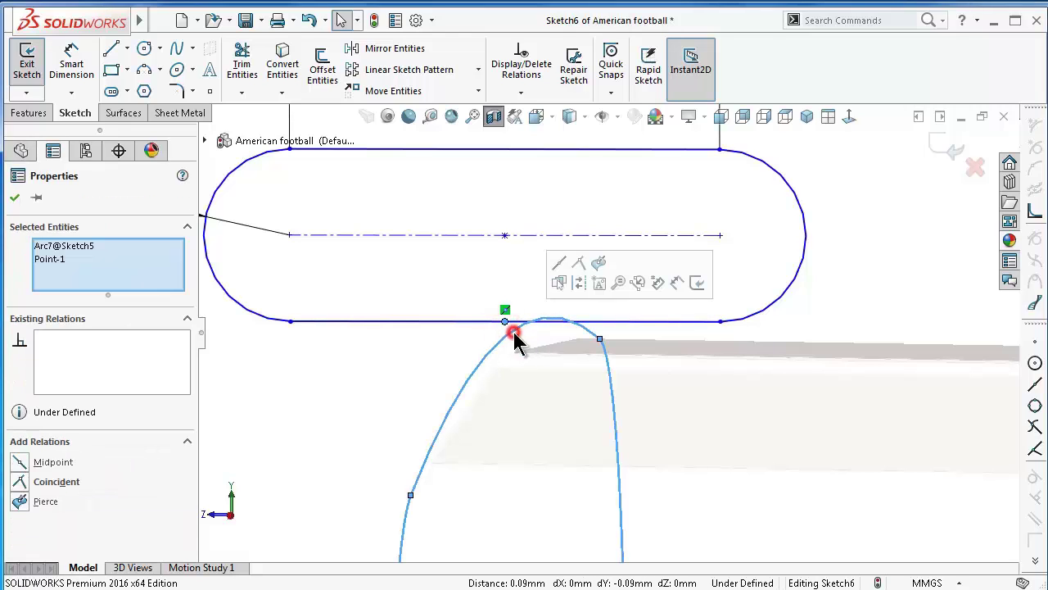
left_click(599, 263)
left_click(457, 294)
scroll(491, 315, "up", 3)
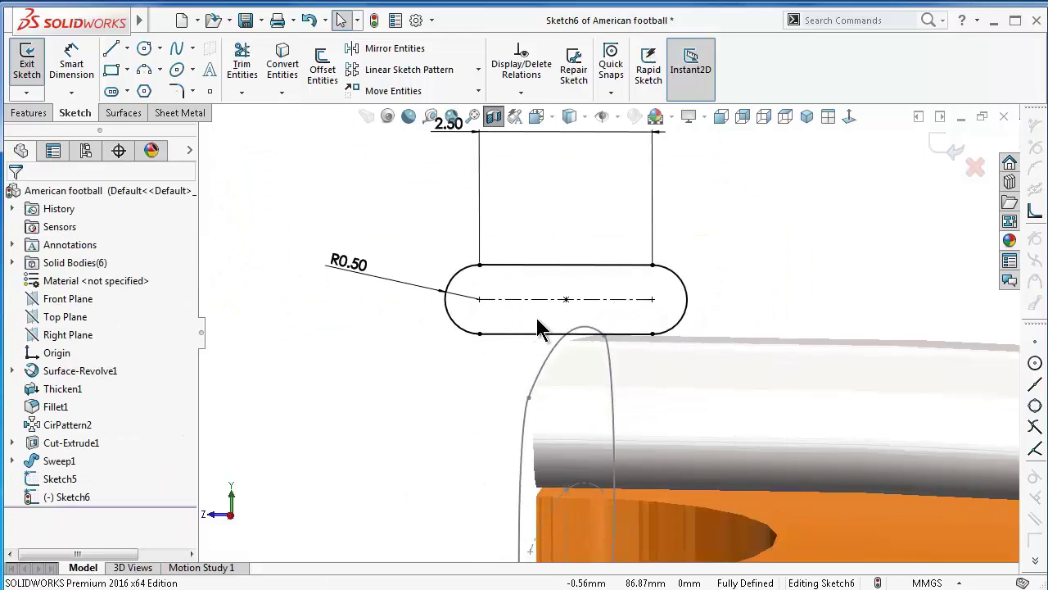
mouse_move(536, 318)
middle_mouse_down()
mouse_move(568, 304)
mouse_move(588, 348)
mouse_move(655, 419)
middle_mouse_up()
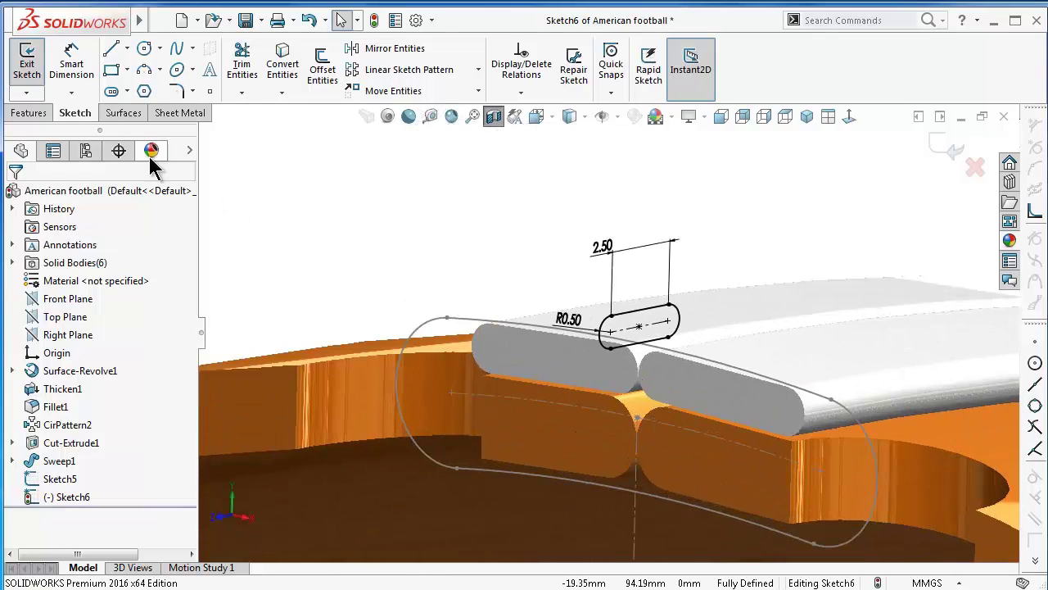
Sweep the Sketch6 slot profile along the Sketch5 path to create the Sweep2 lace loop
left_click(41, 115)
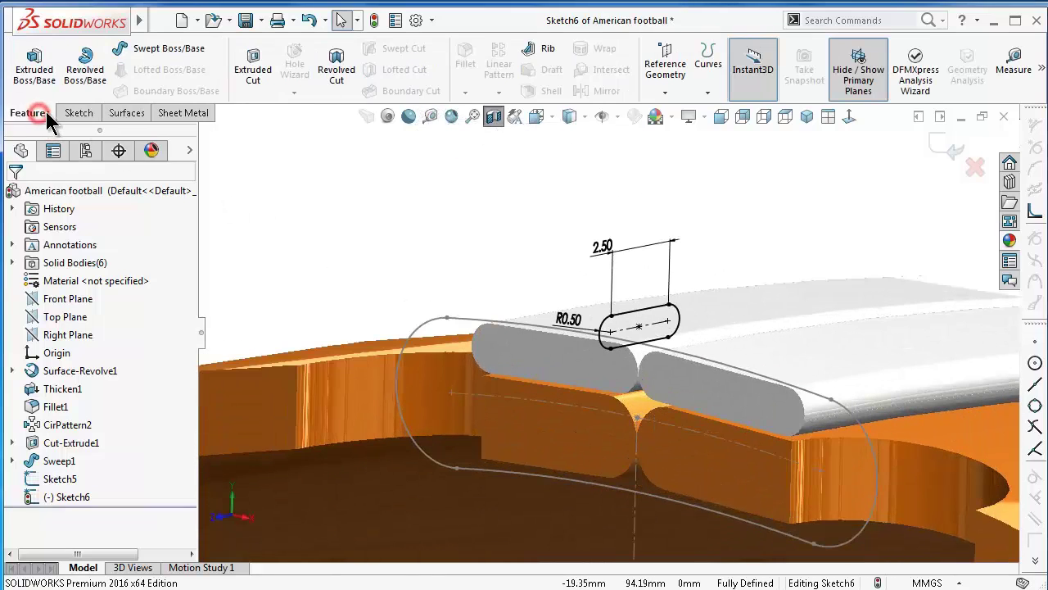
left_click(148, 54)
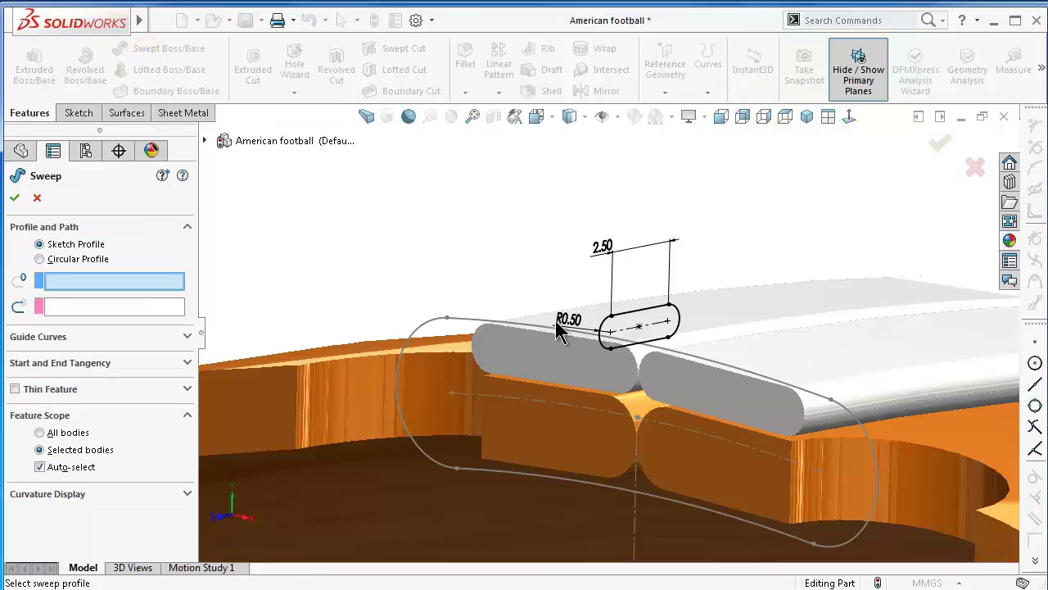
left_click(654, 314)
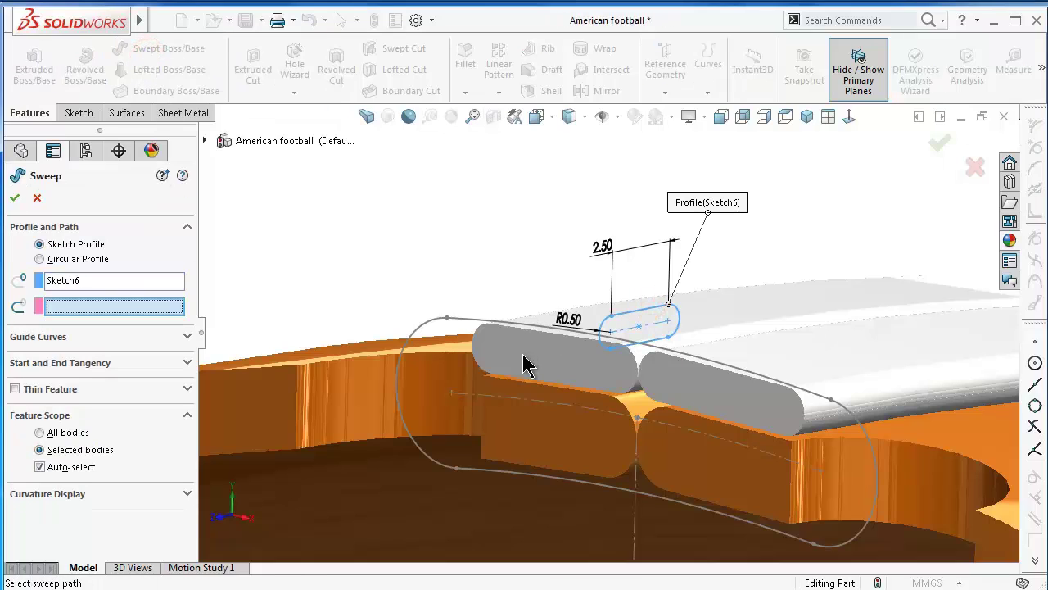
left_click(463, 324)
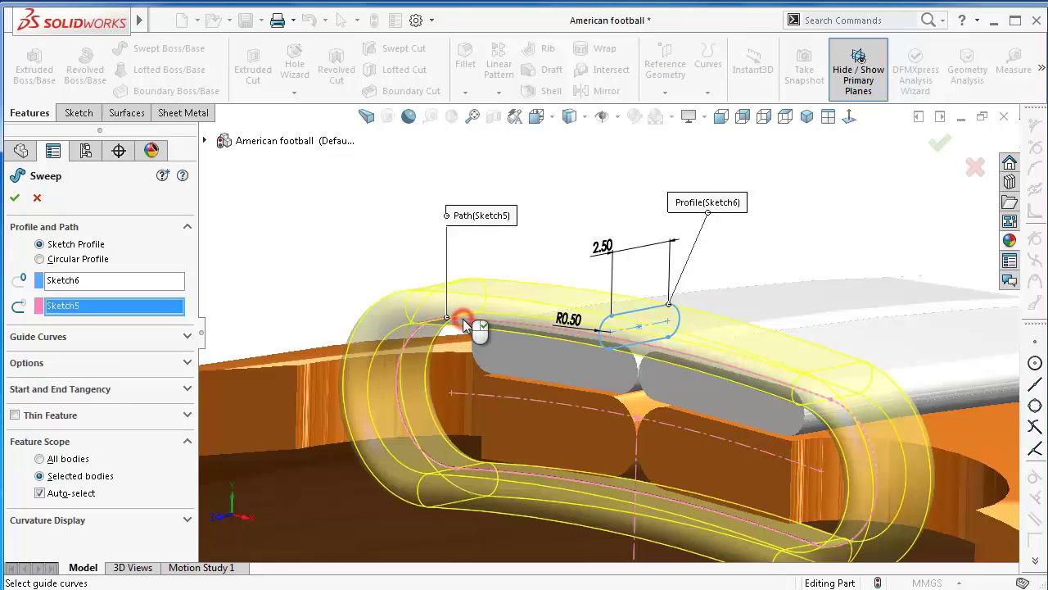
scroll(565, 367, "down", 2)
scroll(578, 370, "down", 3)
middle_click_drag(578, 370, 737, 277)
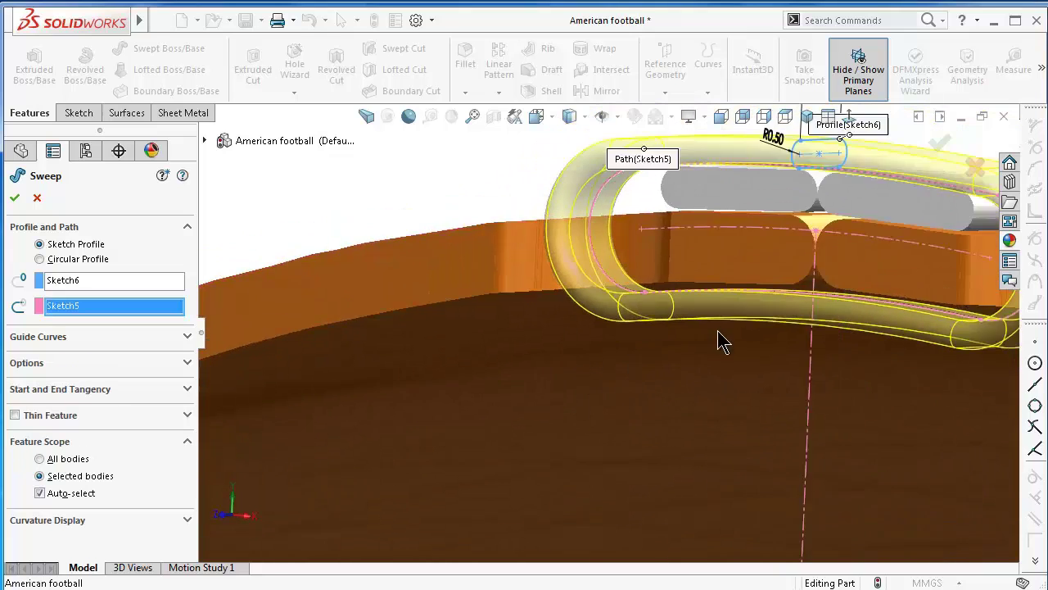
mouse_move(770, 321)
middle_mouse_down()
mouse_move(784, 287)
mouse_move(795, 311)
mouse_move(807, 308)
mouse_move(798, 298)
mouse_move(807, 325)
mouse_move(800, 329)
mouse_move(798, 306)
mouse_move(797, 344)
middle_mouse_up()
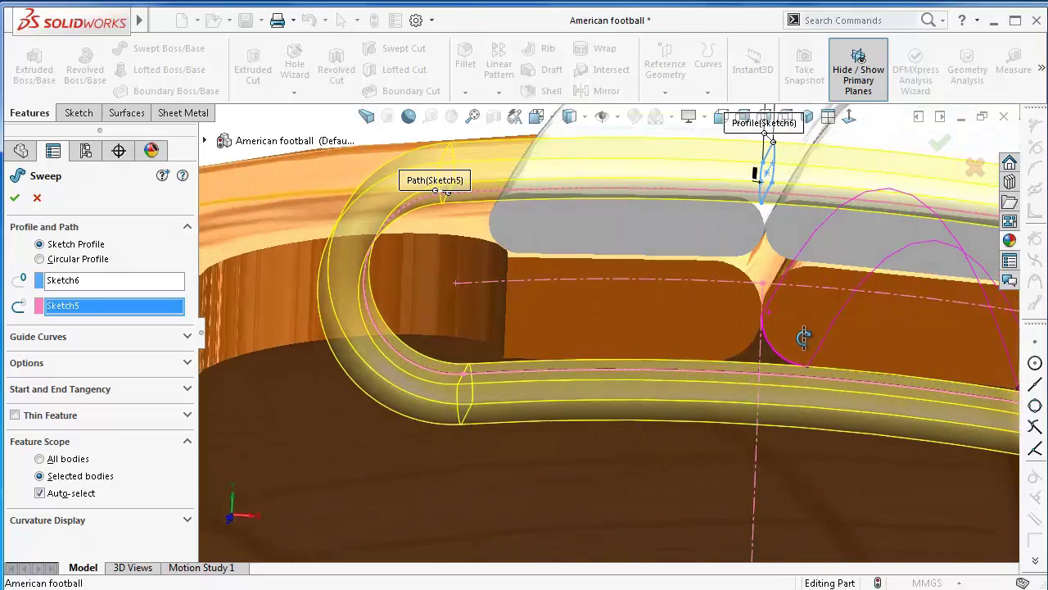
scroll(803, 349, "up", 3)
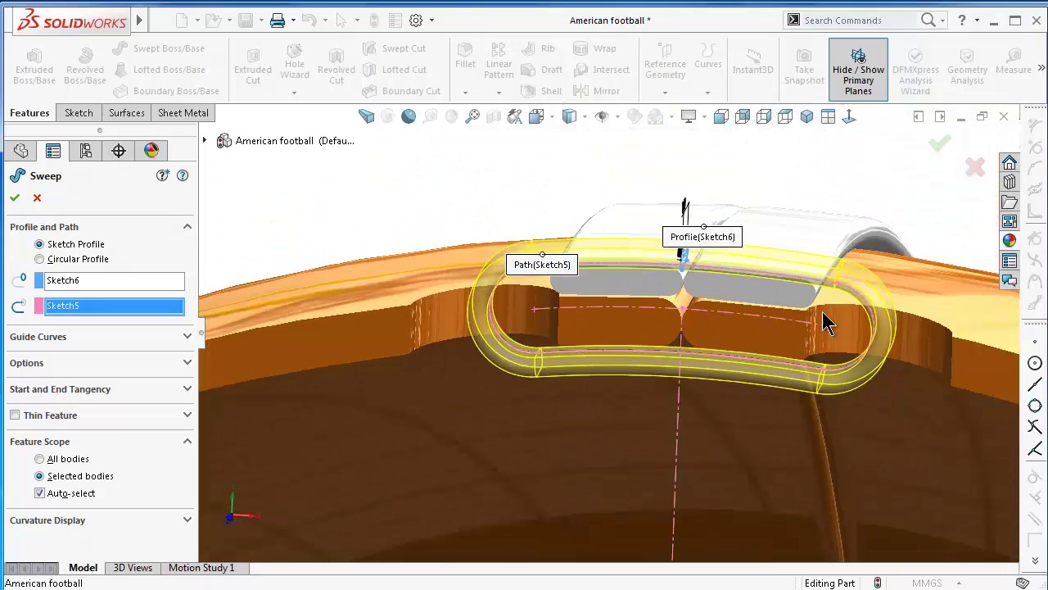
left_click(940, 153)
mouse_move(842, 199)
middle_mouse_down()
mouse_move(813, 221)
mouse_move(801, 297)
mouse_move(827, 352)
middle_mouse_up()
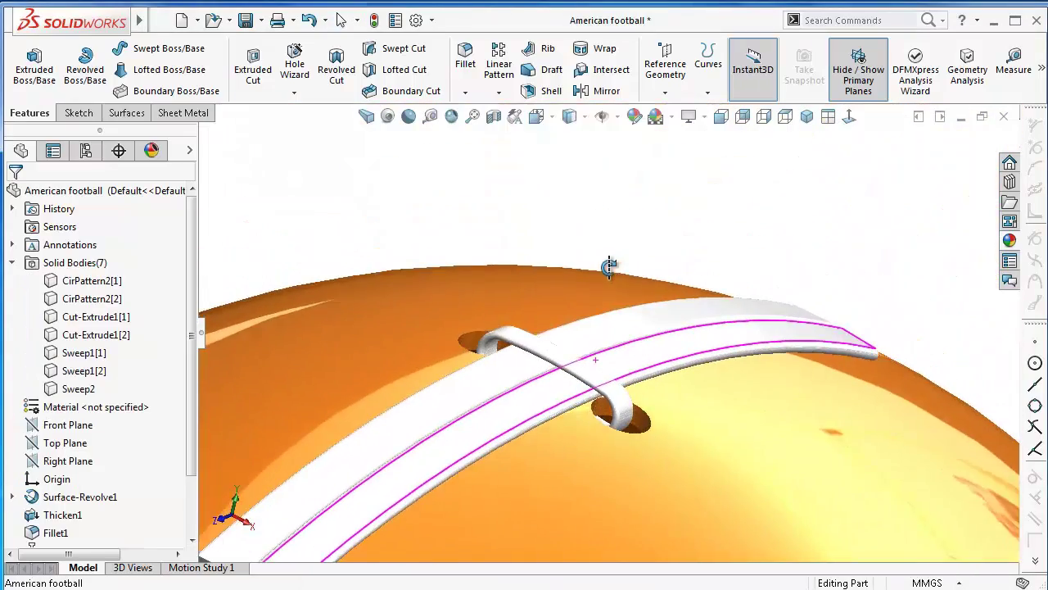
Open Sketch6 under Sweep2 for editing, viewed normal to its plane and zoomed in
middle_click_drag(603, 381, 415, 445)
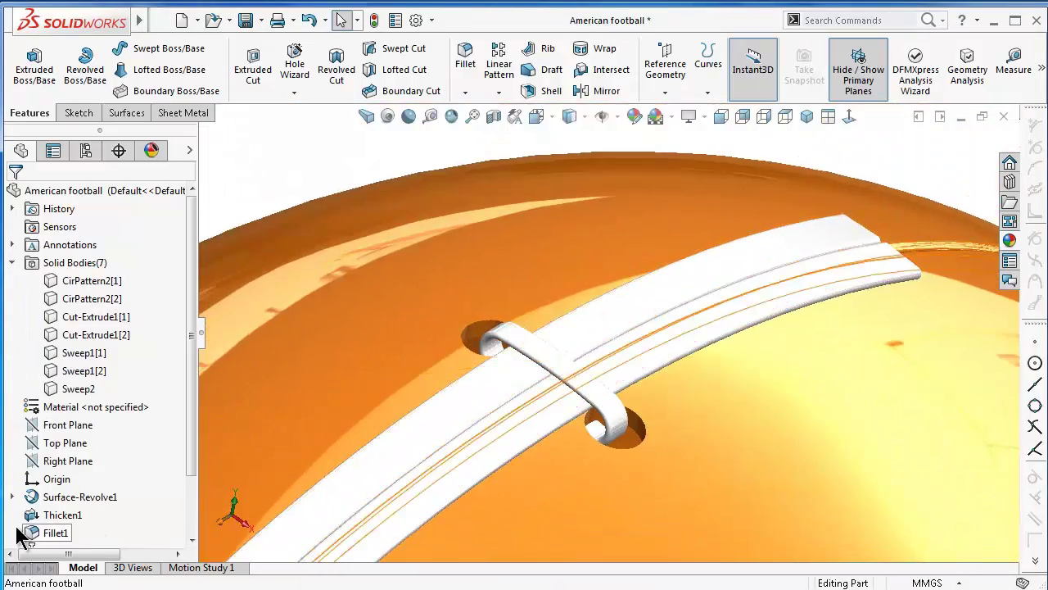
left_click(189, 450)
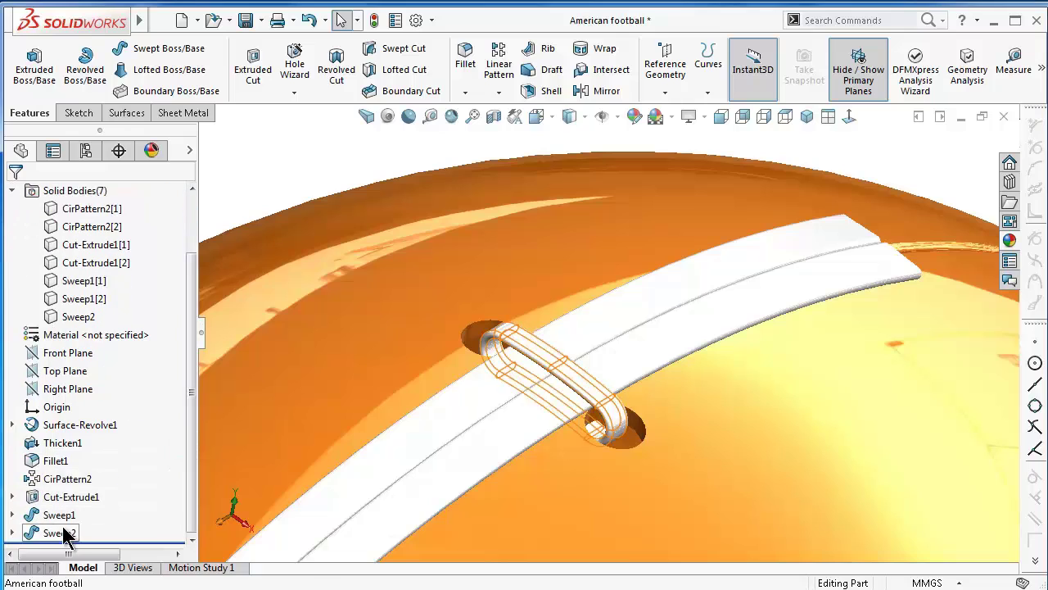
left_click(12, 532)
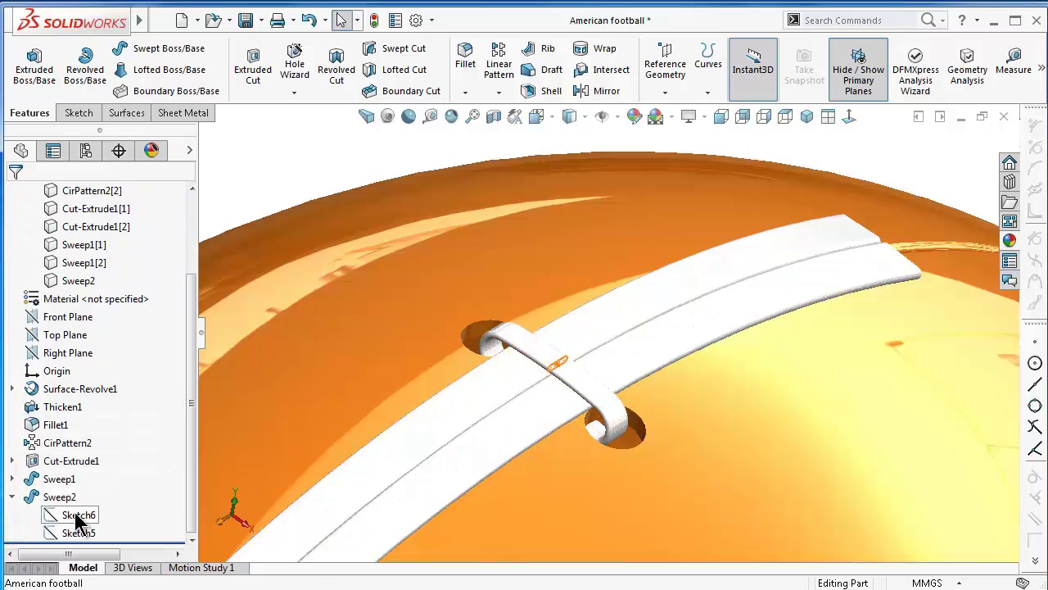
left_click(78, 515)
left_click(82, 470)
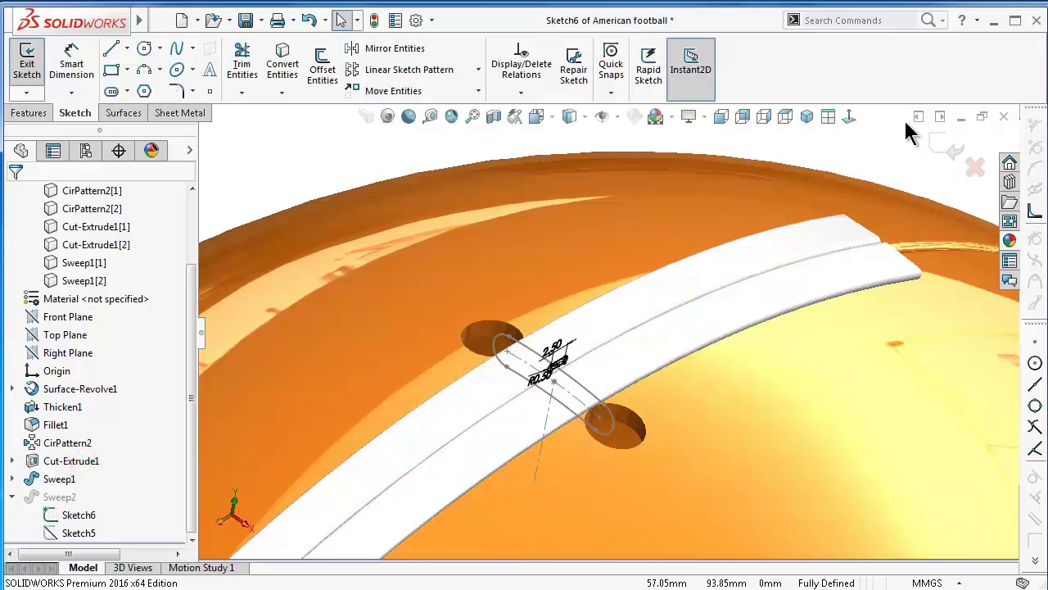
left_click(849, 118)
scroll(574, 217, "down", 2)
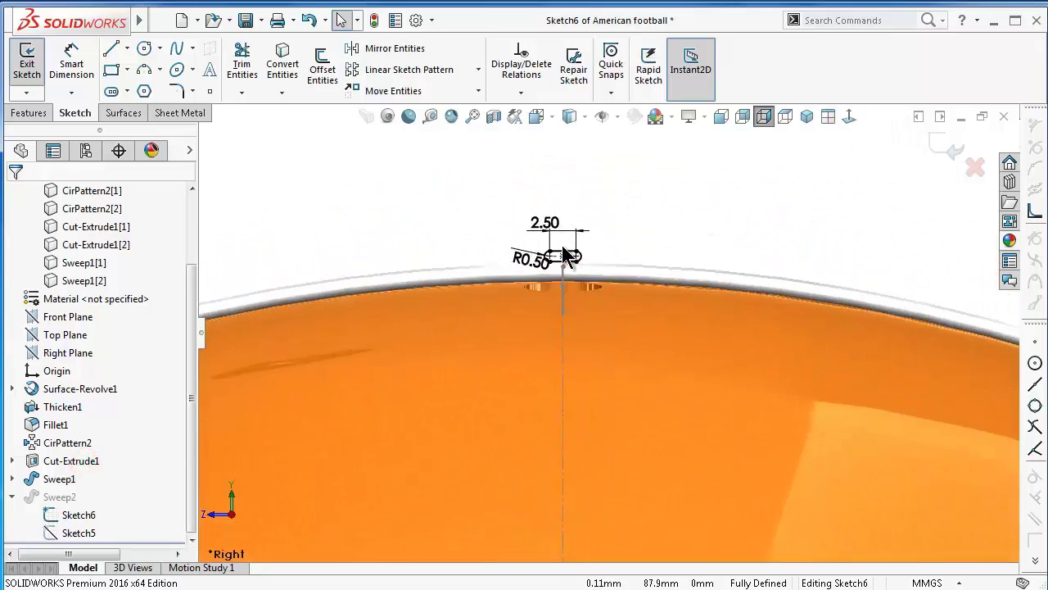
scroll(569, 253, "down", 3)
scroll(573, 256, "down", 3)
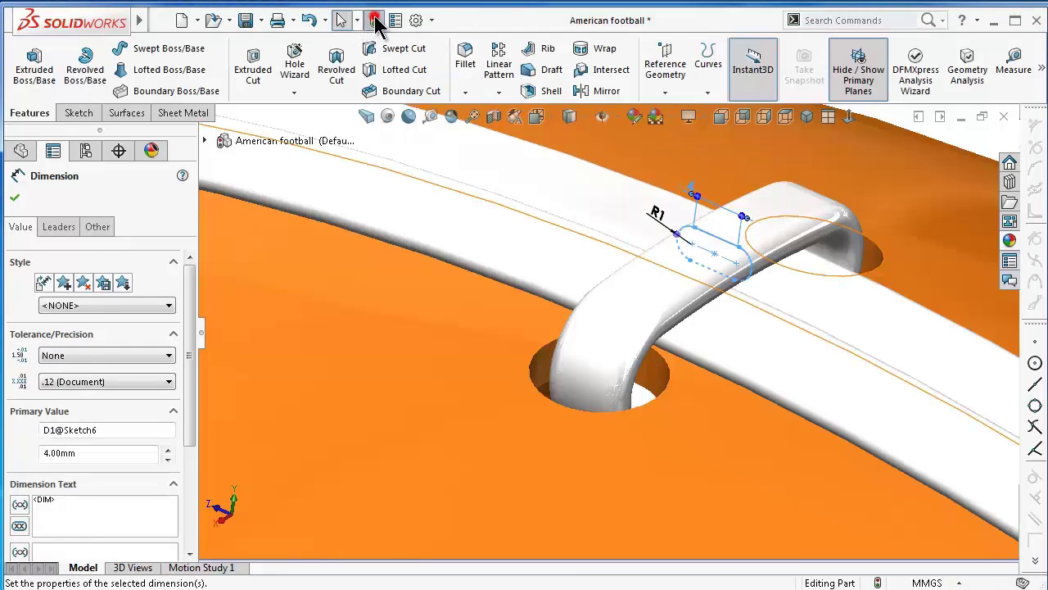
Change Sketch6's slot length dimension to 4.2 and rebuild the lace loop
left_click(375, 21)
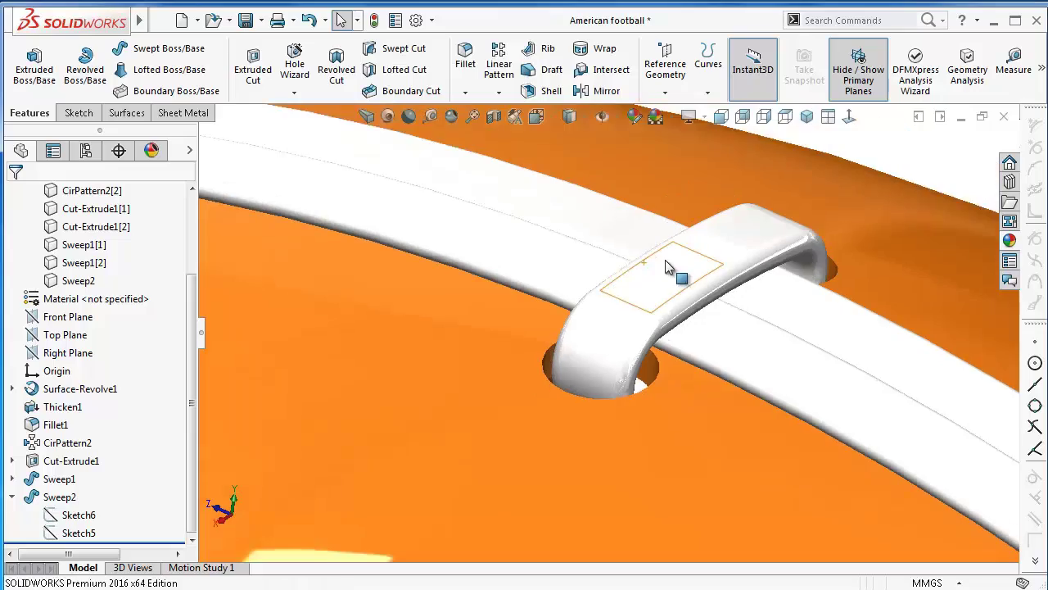
mouse_move(667, 267)
middle_mouse_down()
mouse_move(666, 402)
mouse_move(665, 326)
mouse_move(674, 339)
middle_mouse_up()
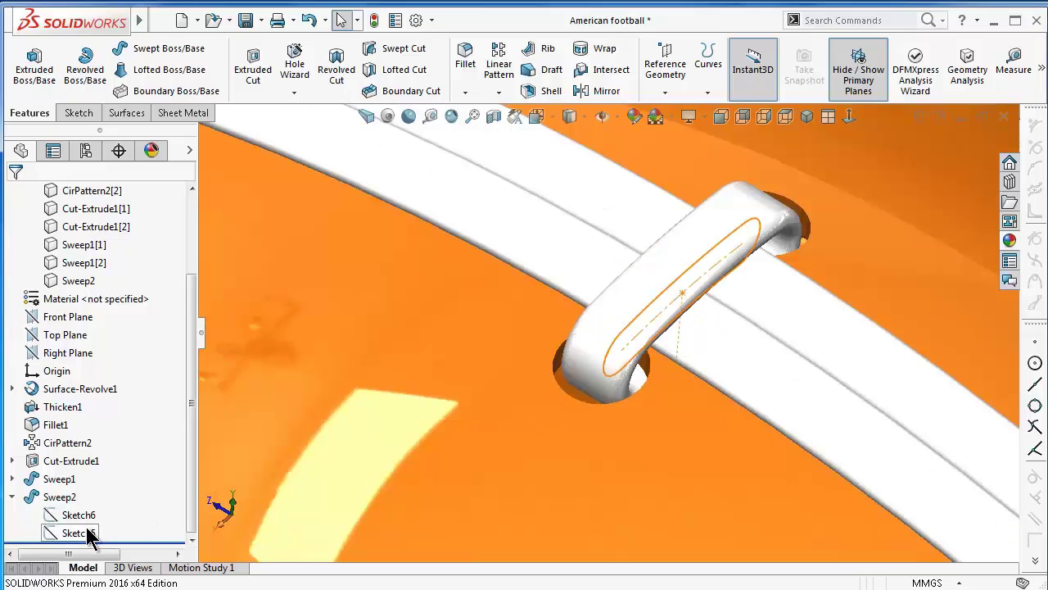
left_click(79, 515)
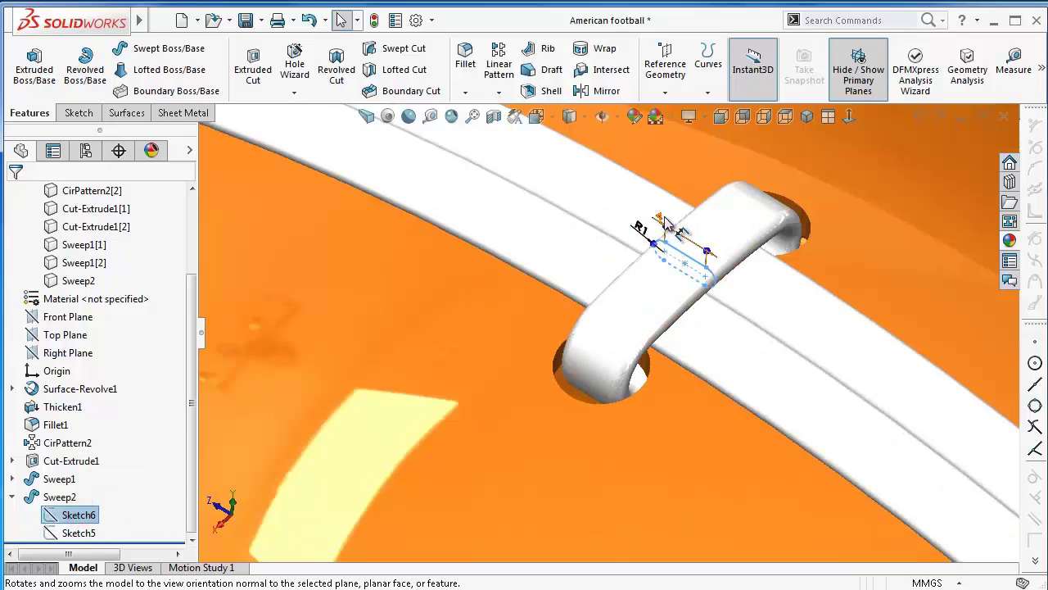
key("ctrl+8")
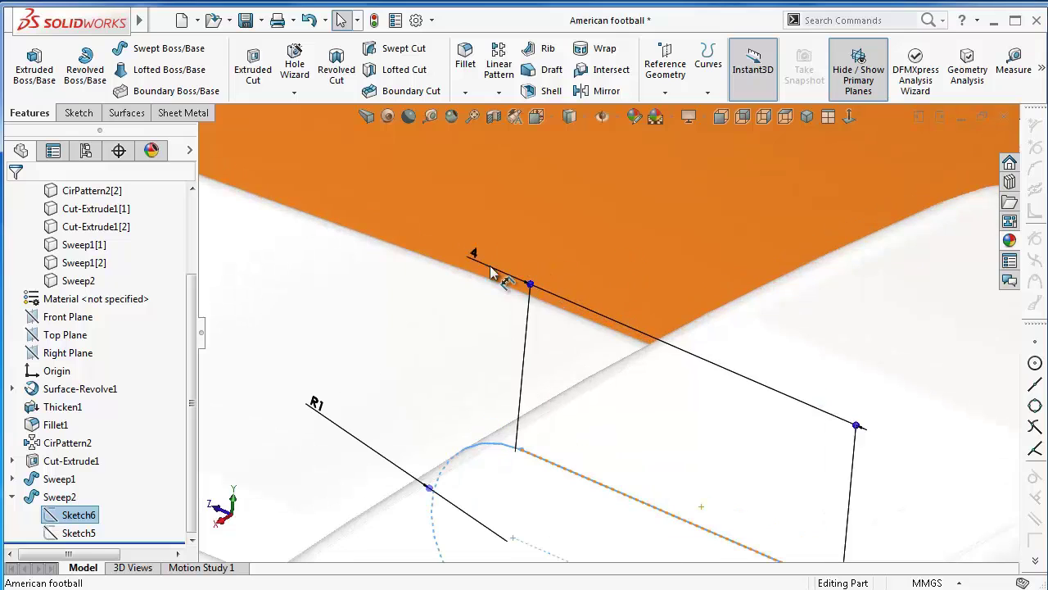
double_click(490, 271)
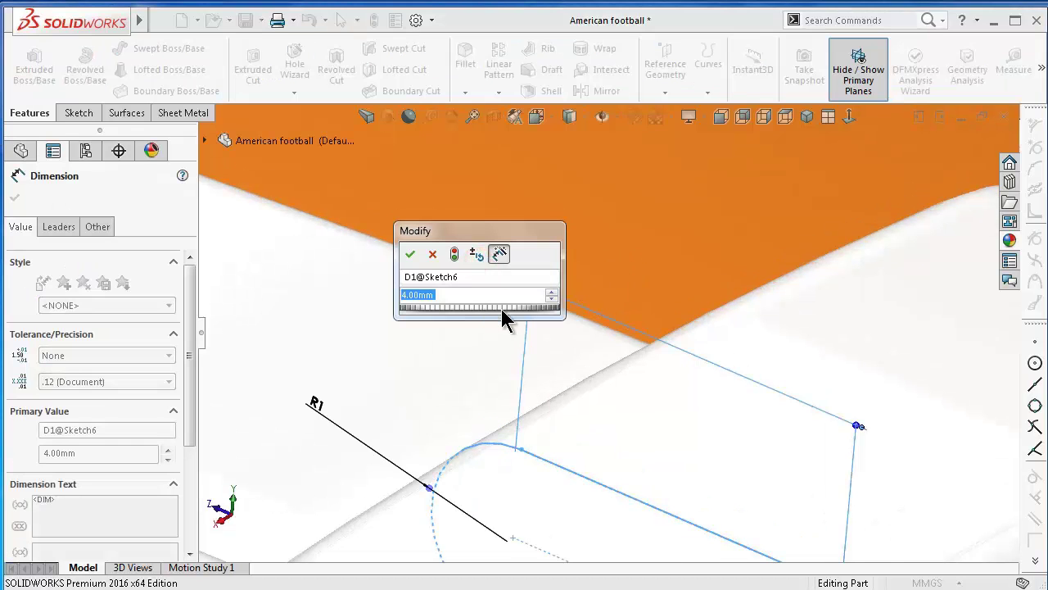
type("4.2")
key("Return")
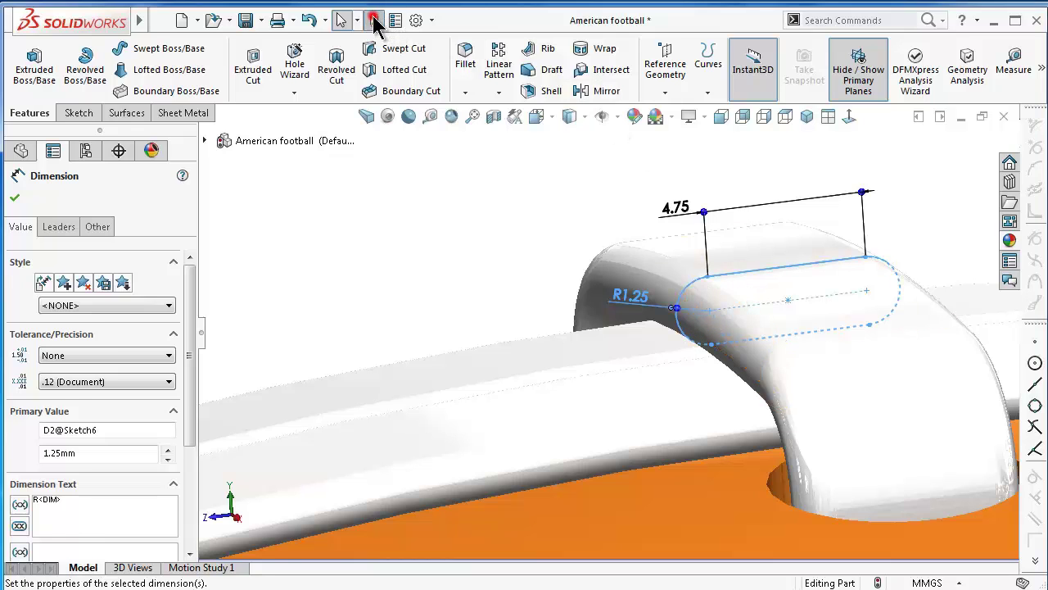
left_click(374, 21)
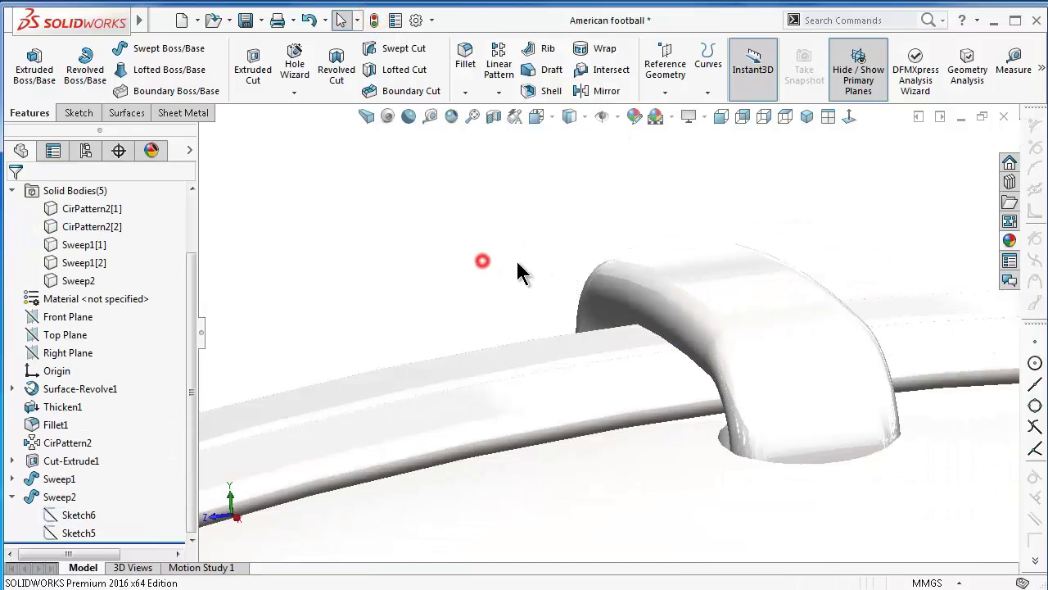
Show the hidden football body again and inspect the thicker lace loop
middle_click_drag(517, 272, 577, 385)
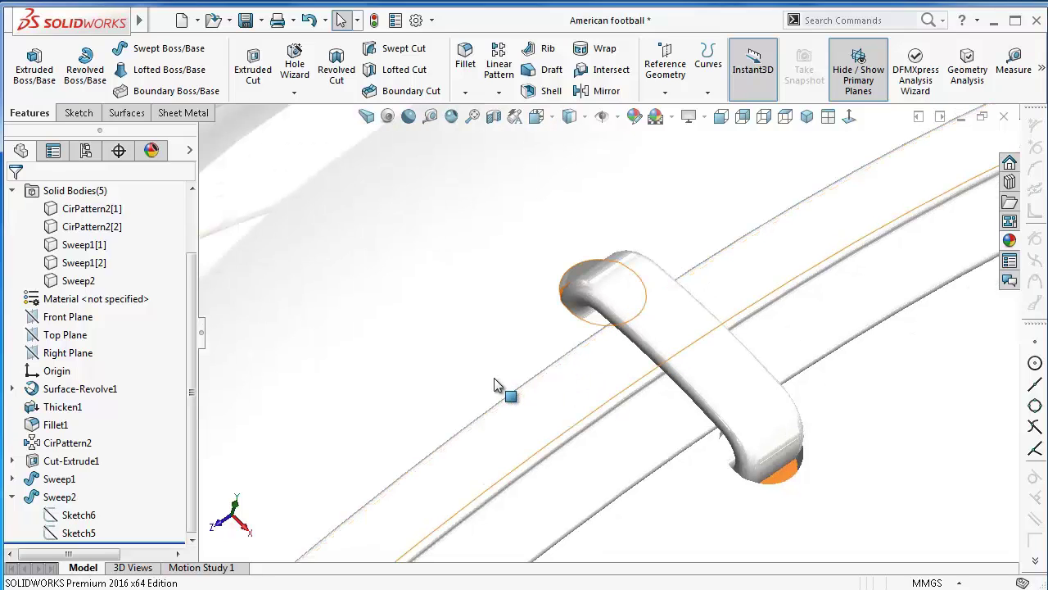
key("ctrl+b")
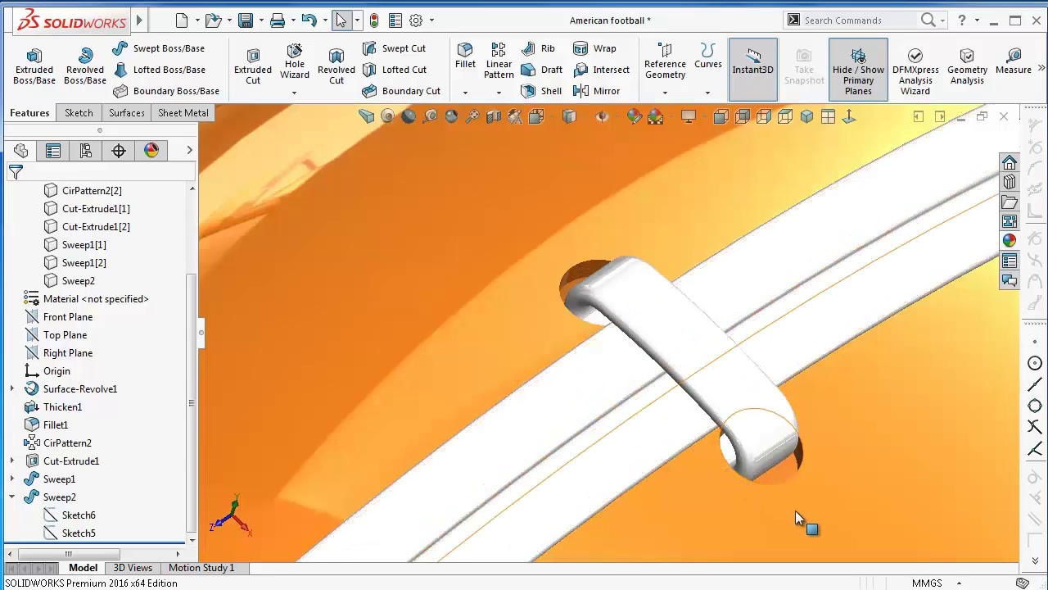
mouse_move(791, 464)
middle_mouse_down()
mouse_move(787, 473)
mouse_move(795, 432)
middle_mouse_up()
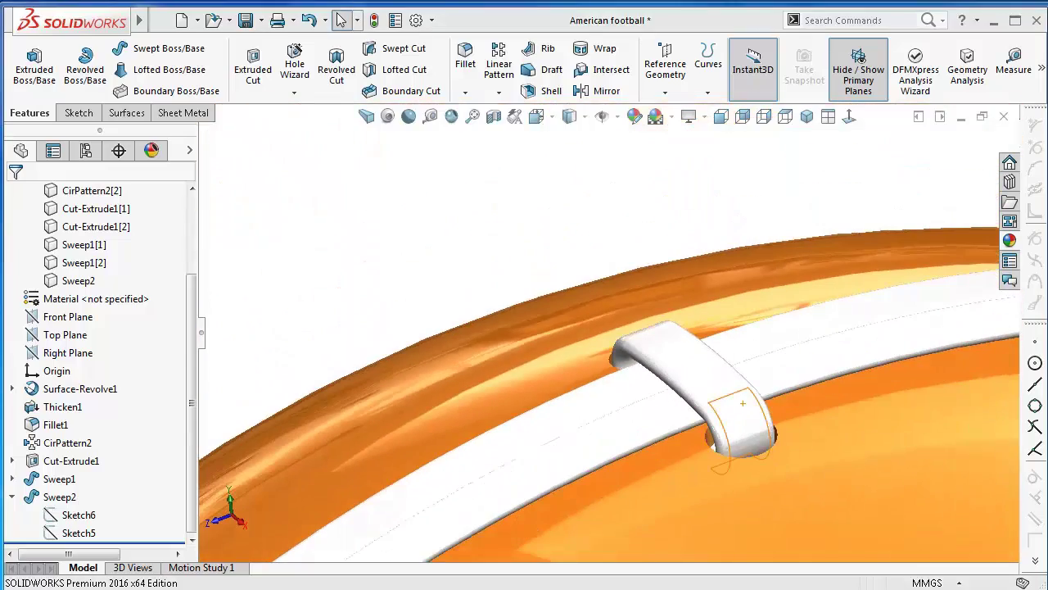
middle_click_drag(868, 490, 867, 440)
Save the football model
scroll(826, 467, "up", 3)
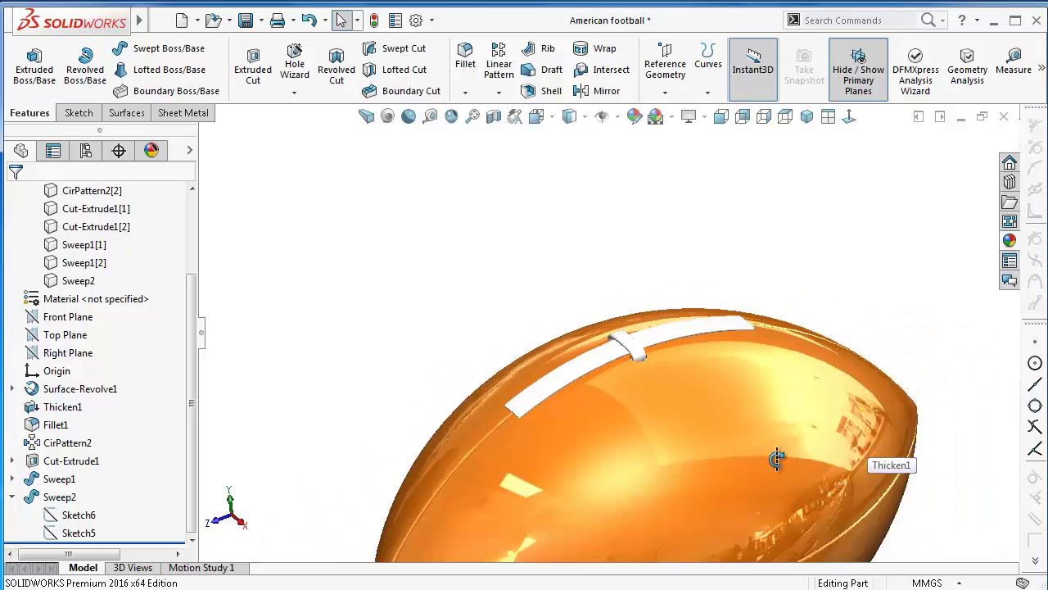
middle_click_drag(780, 459, 744, 328)
mouse_move(749, 380)
middle_mouse_down()
mouse_move(703, 501)
mouse_move(802, 424)
mouse_move(757, 457)
mouse_move(687, 400)
middle_mouse_up()
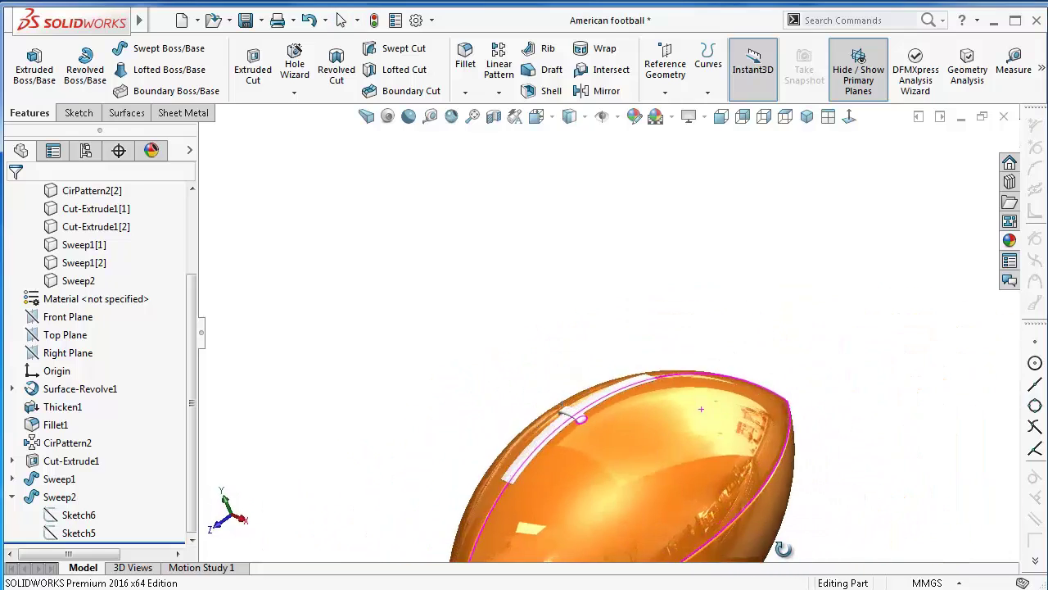
scroll(687, 400, "down", 2)
key("ctrl+s")
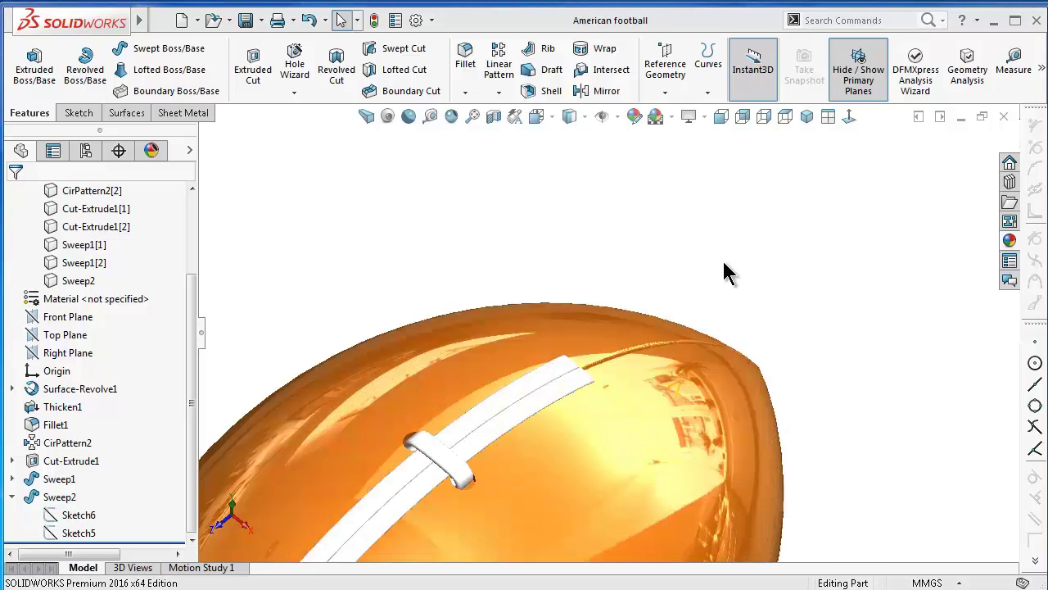
Display the football Shaded With Edges and inspect the lace stripe and loop
left_click(573, 145)
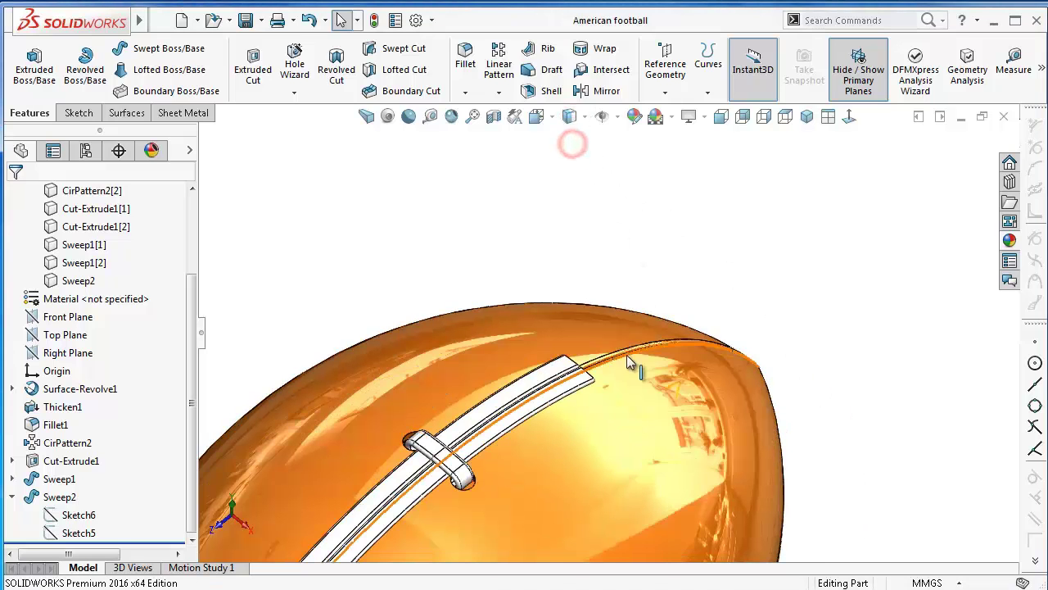
middle_click_drag(573, 145, 543, 383)
scroll(543, 383, "down", 2)
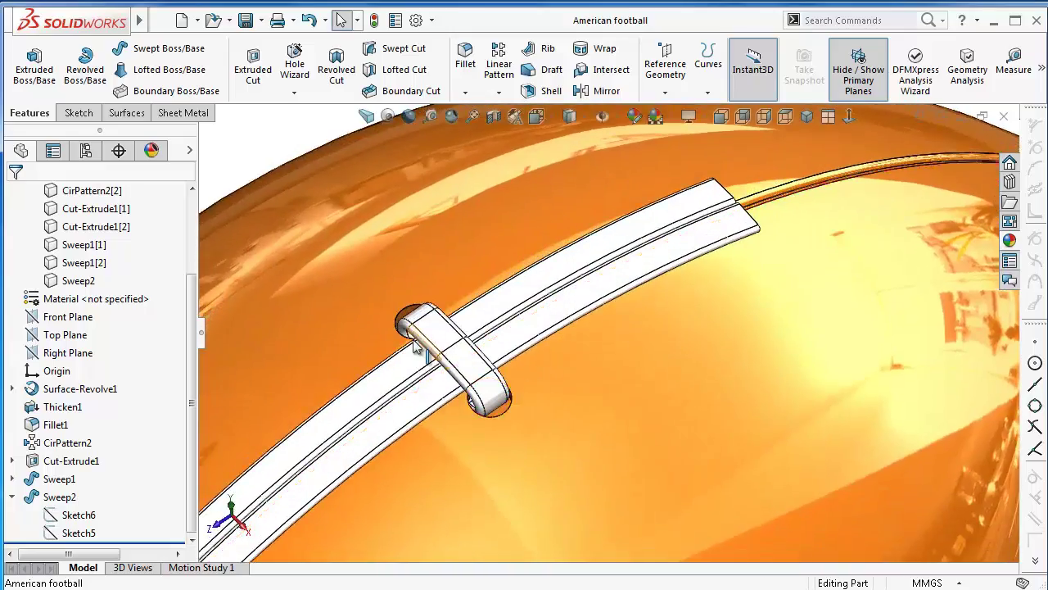
scroll(543, 383, "down", 2)
scroll(548, 401, "down", 2)
scroll(550, 419, "down", 1)
mouse_move(550, 419)
middle_mouse_down()
mouse_move(562, 405)
mouse_move(562, 429)
mouse_move(598, 422)
middle_mouse_up()
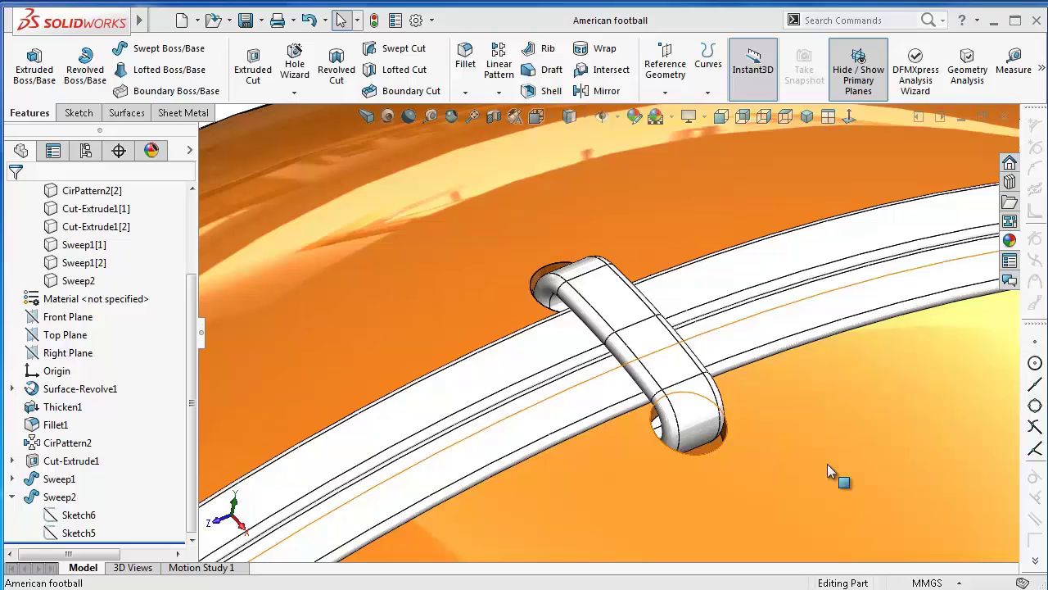
scroll(827, 463, "up", 3)
scroll(737, 434, "up", 3)
scroll(696, 428, "up", 2)
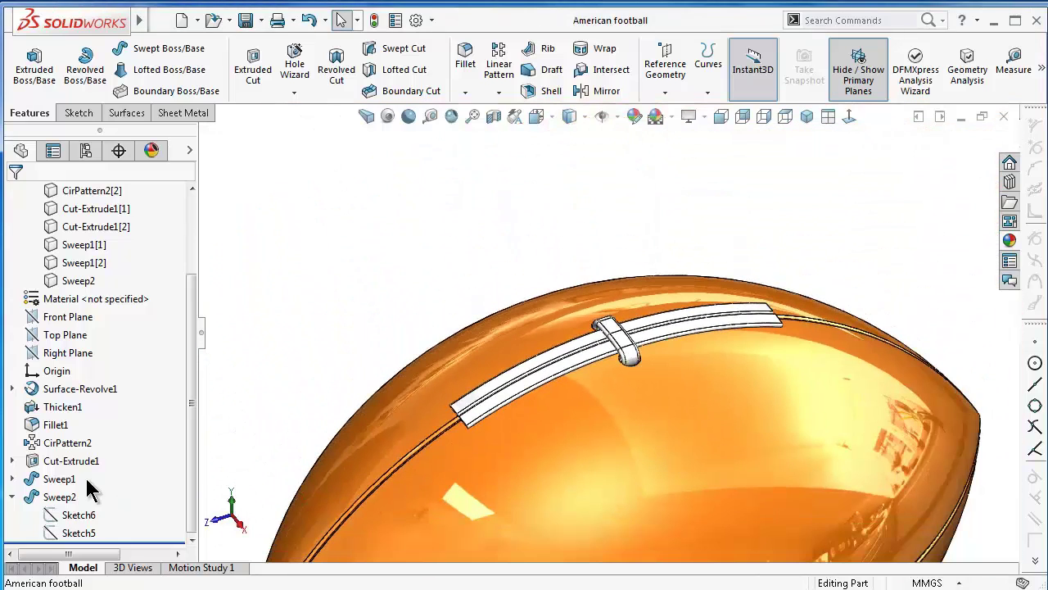
Show Sketch4, the lace path under Sweep1, on the model
left_click(12, 478)
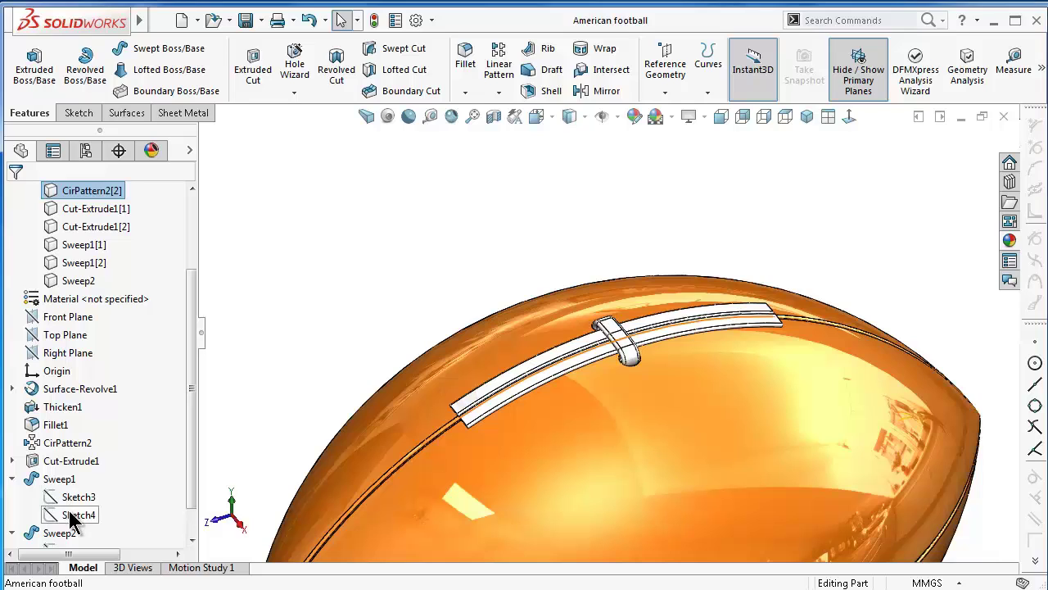
left_click(71, 516)
left_click(62, 483)
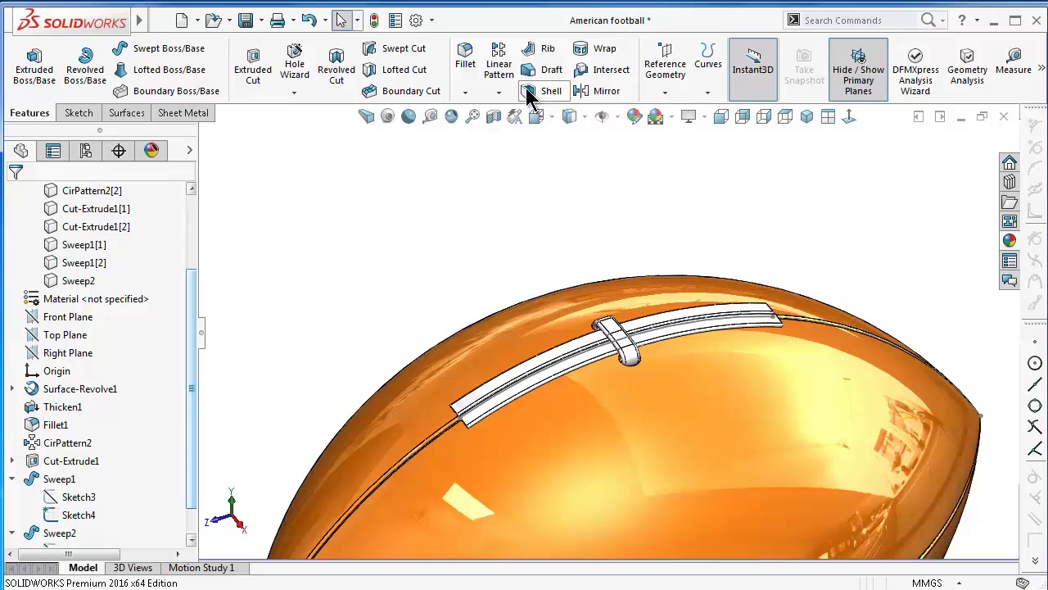
Start a Curve Driven Pattern using the stripe's arc as the pattern direction
left_click(499, 93)
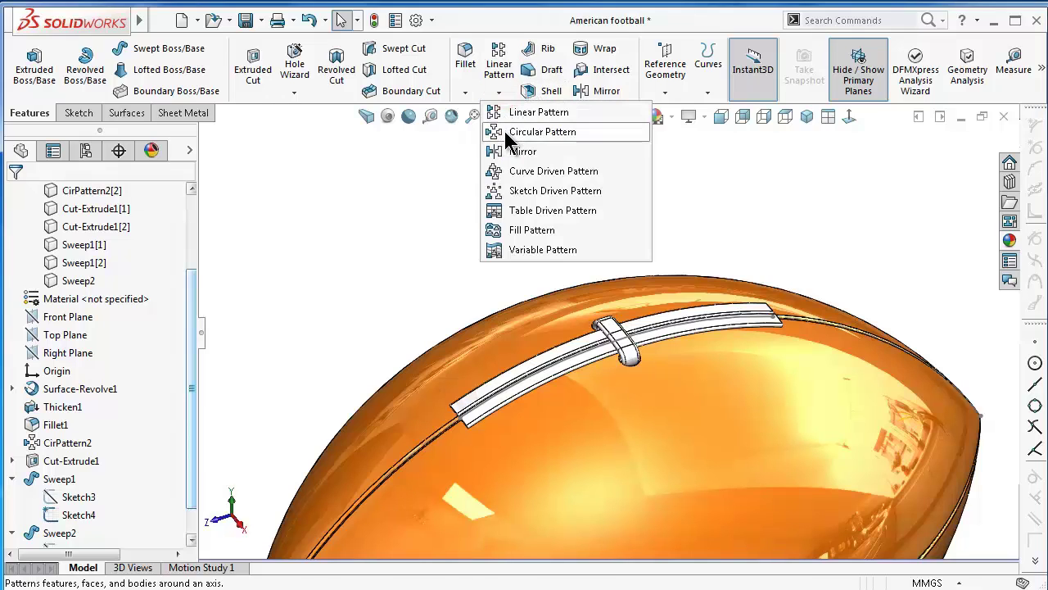
left_click(548, 174)
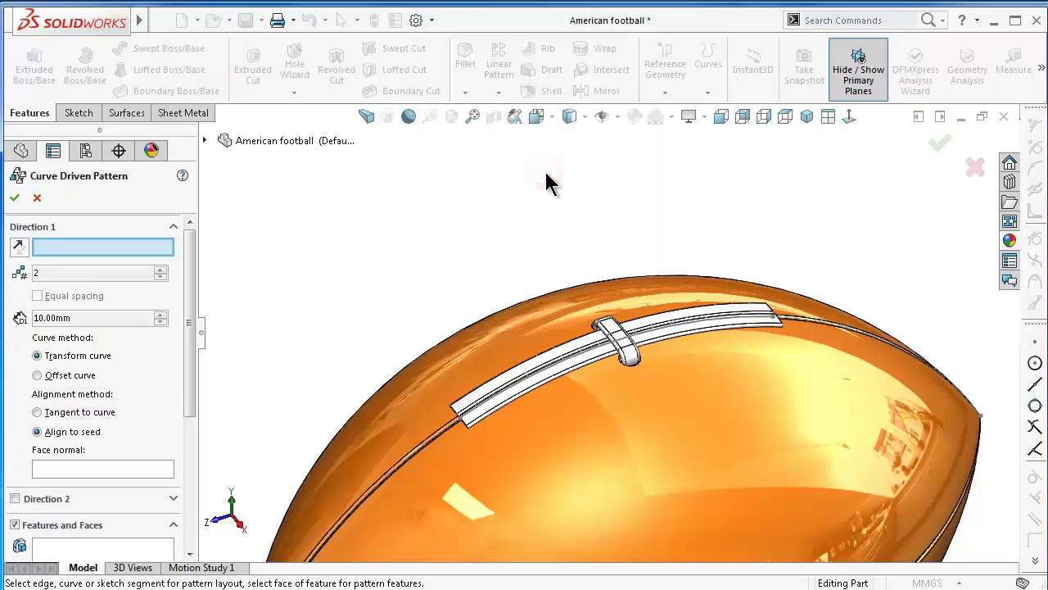
scroll(585, 368, "down", 5)
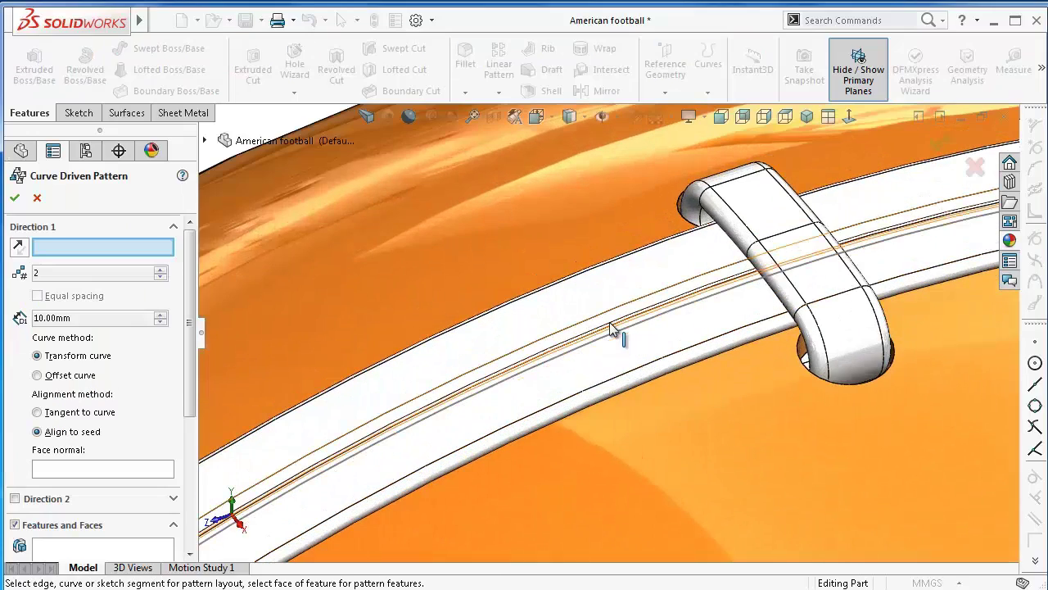
middle_click_drag(632, 347, 626, 301)
scroll(626, 300, "up", 5)
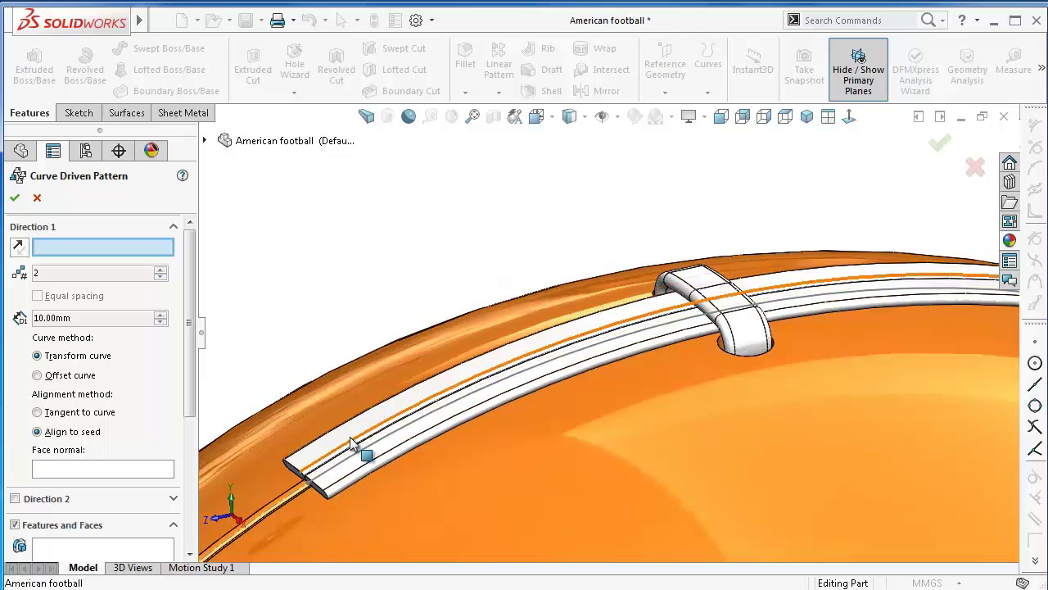
left_click(342, 465)
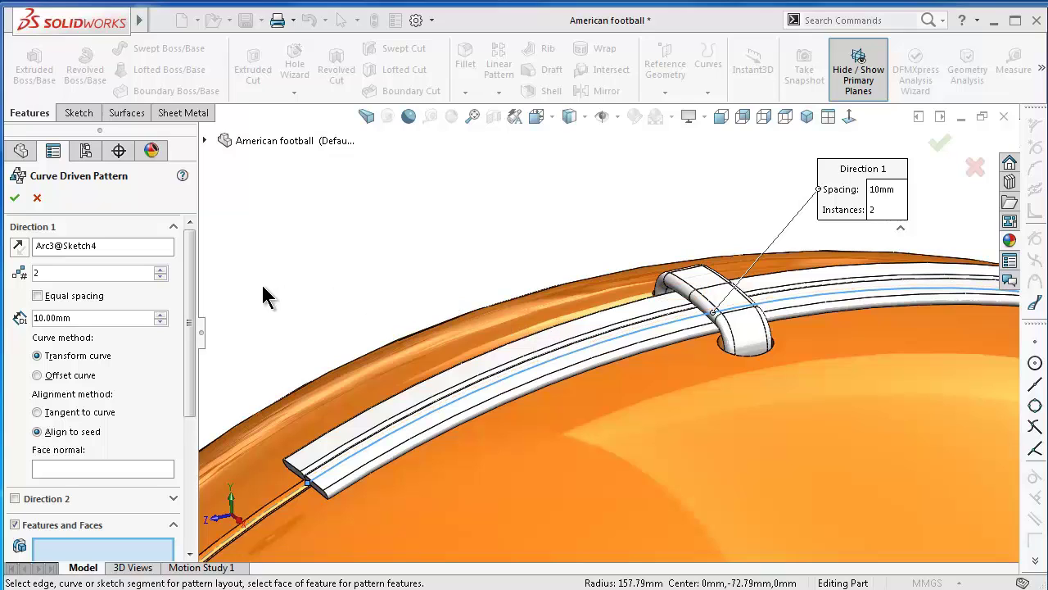
mouse_move(190, 284)
left_mouse_down()
mouse_move(201, 332)
mouse_move(202, 290)
left_mouse_up()
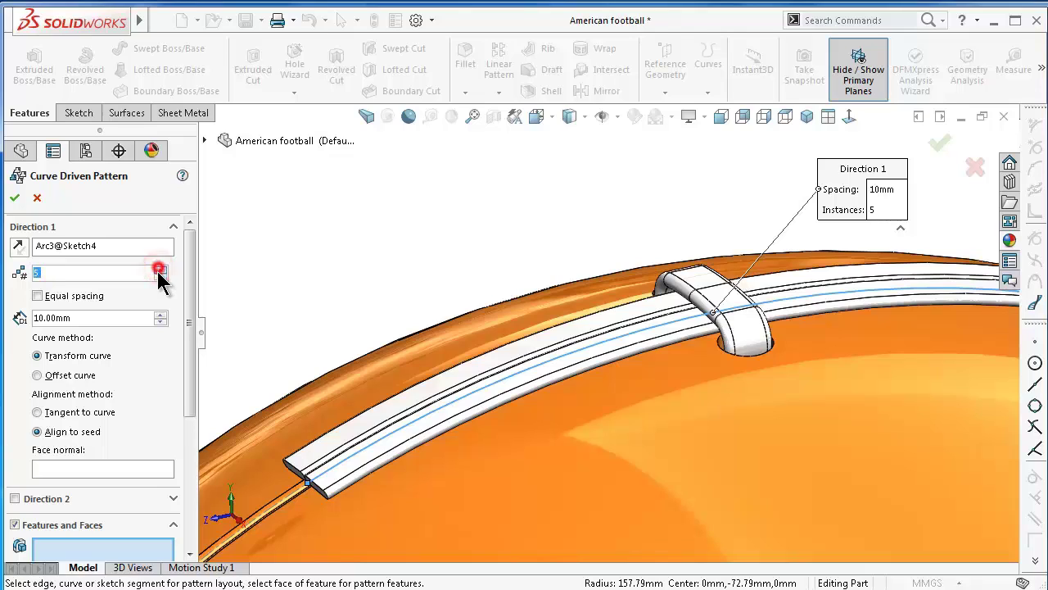
left_click_drag(191, 324, 204, 393)
Pattern the Sweep2 lace loop with 4 instances
left_click(144, 413)
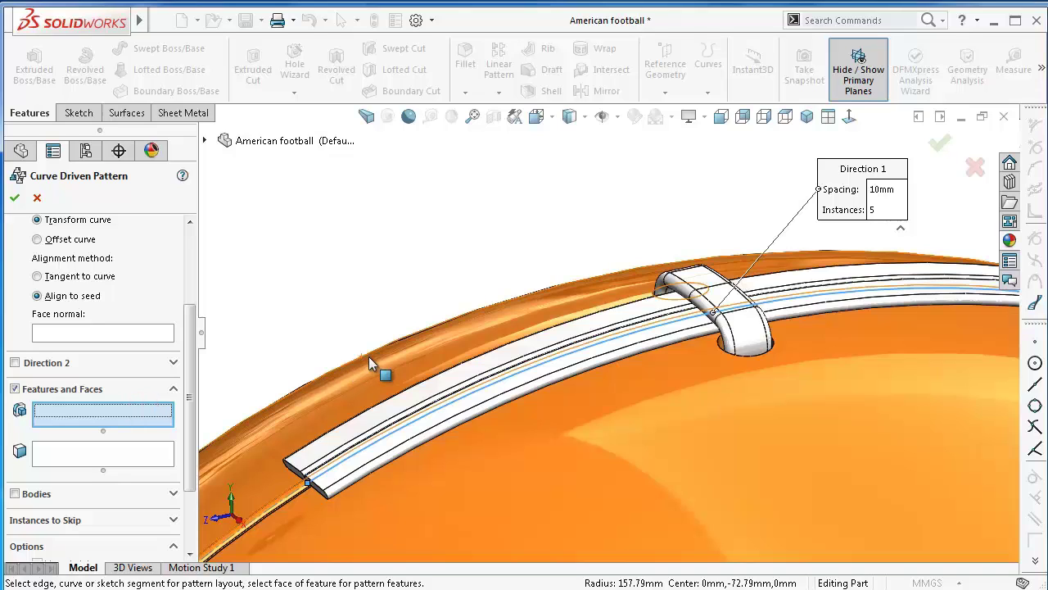
scroll(557, 355, "down", 2)
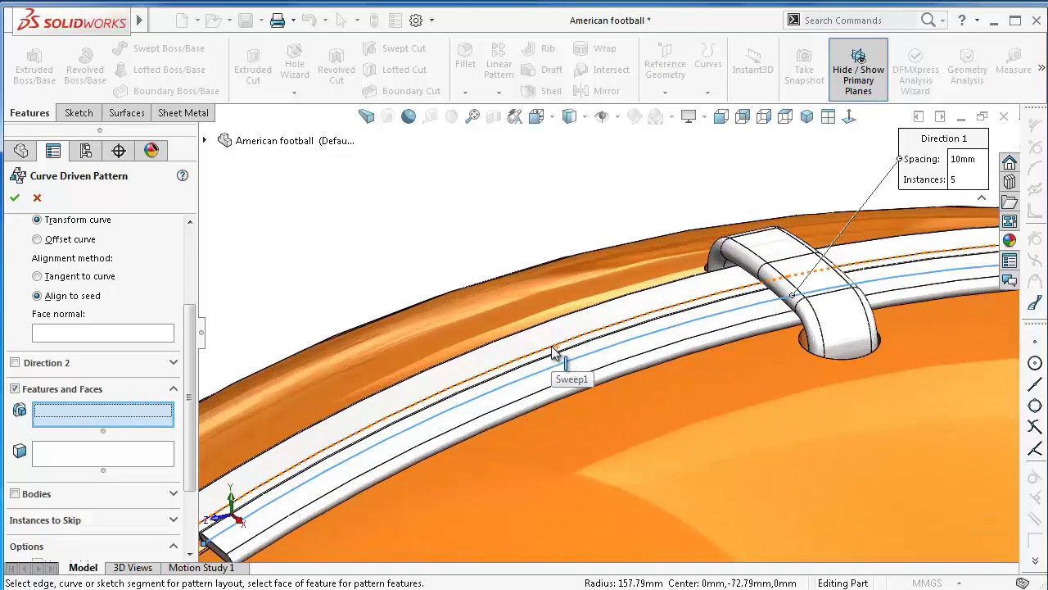
left_click(750, 260)
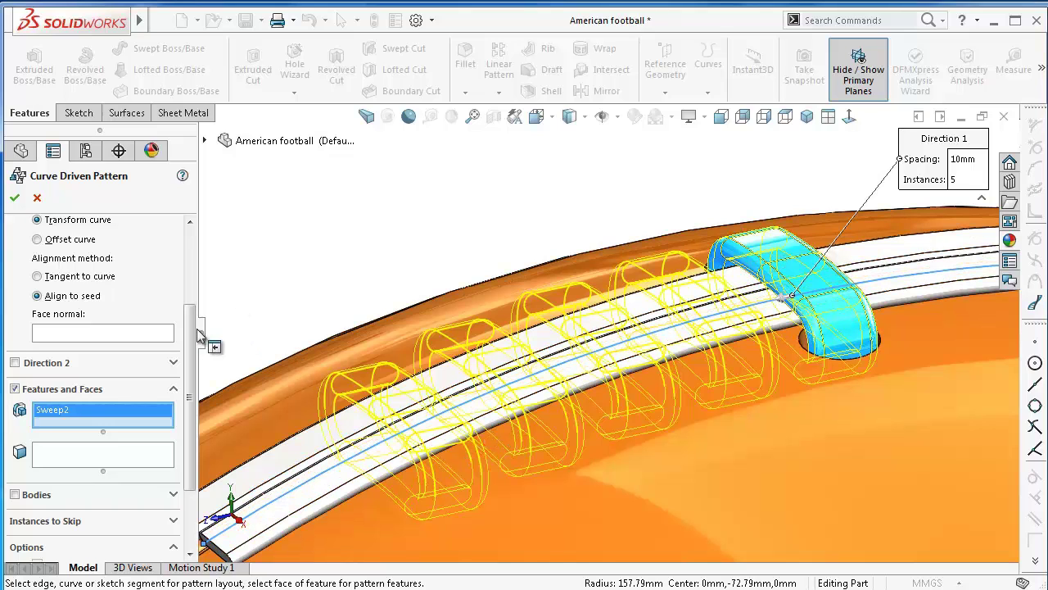
left_click_drag(192, 322, 196, 273)
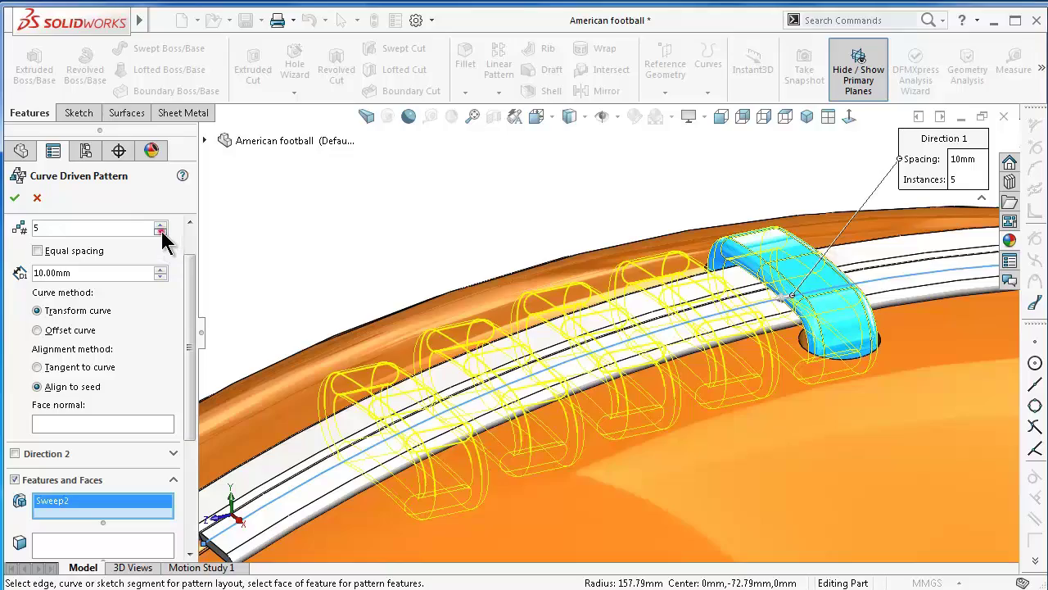
left_click(161, 232)
scroll(604, 327, "up", 2)
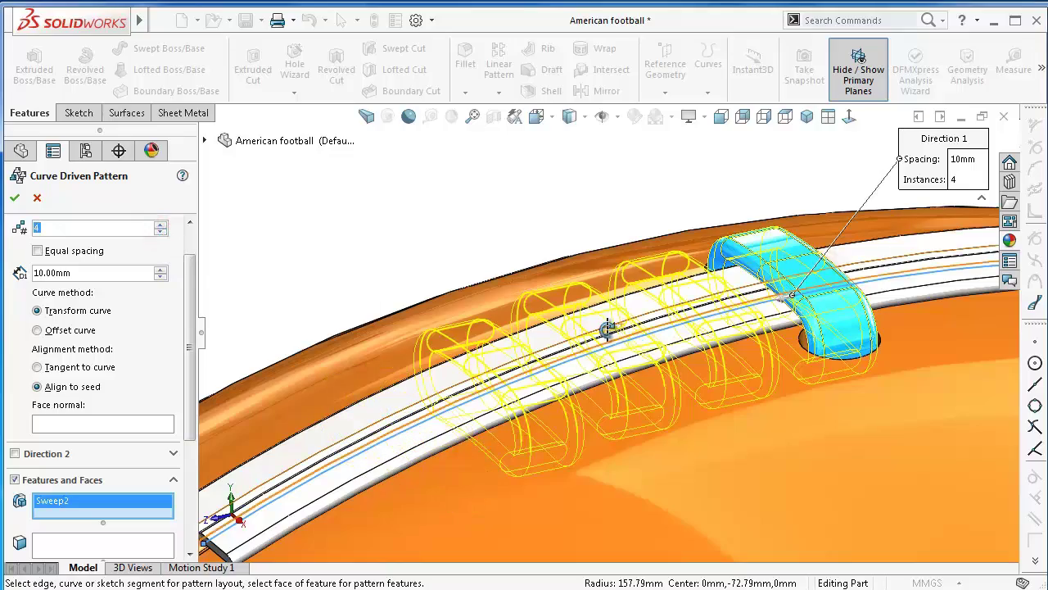
middle_click_drag(603, 328, 597, 347)
scroll(719, 384, "down", 3)
scroll(786, 392, "down", 3)
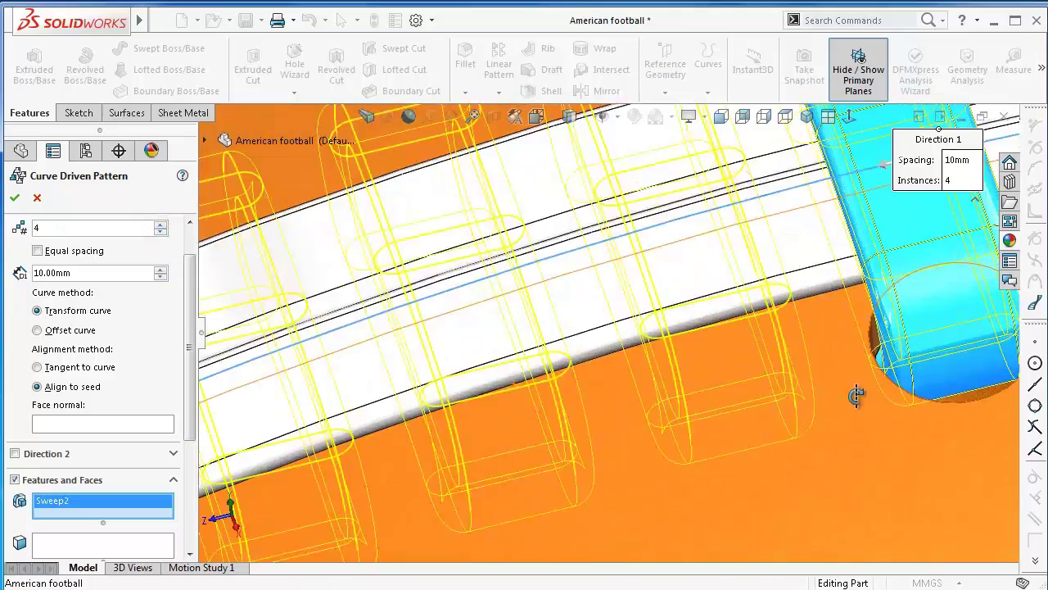
mouse_move(859, 399)
middle_mouse_down()
mouse_move(858, 365)
mouse_move(903, 409)
mouse_move(844, 368)
middle_mouse_up()
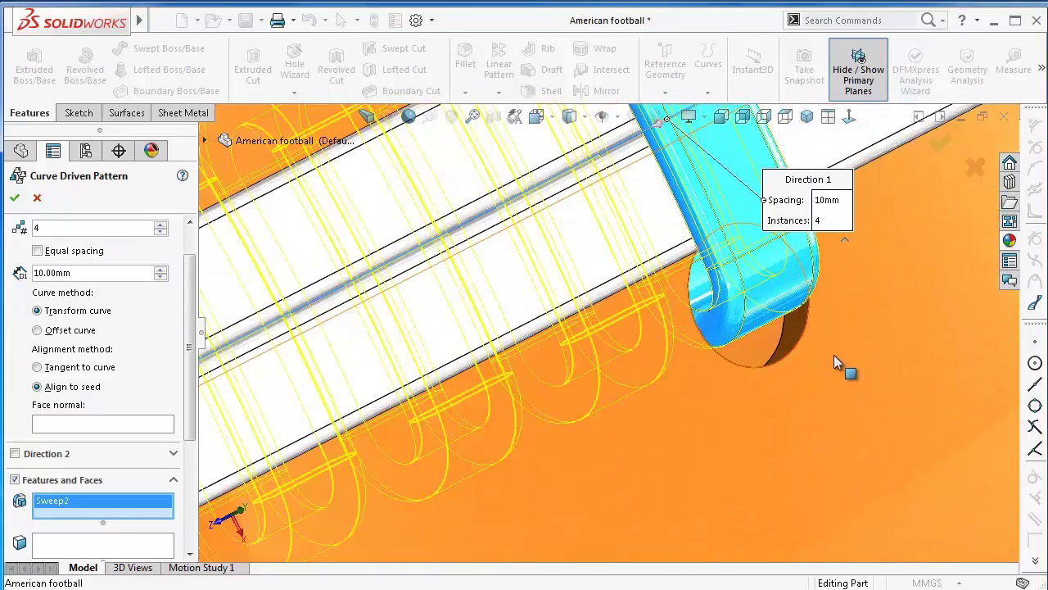
Include Cut-Extrude1 in the patterned features and use the Offset curve method
left_click(796, 337)
middle_click_drag(796, 338, 773, 335)
scroll(666, 234, "up", 3)
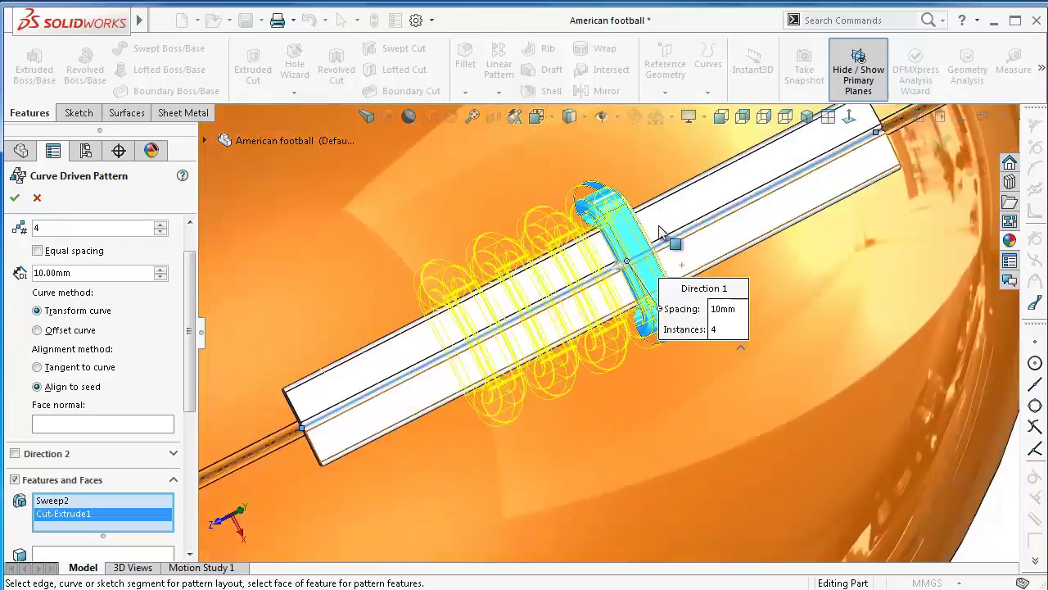
scroll(584, 215, "down", 3)
scroll(508, 237, "down", 3)
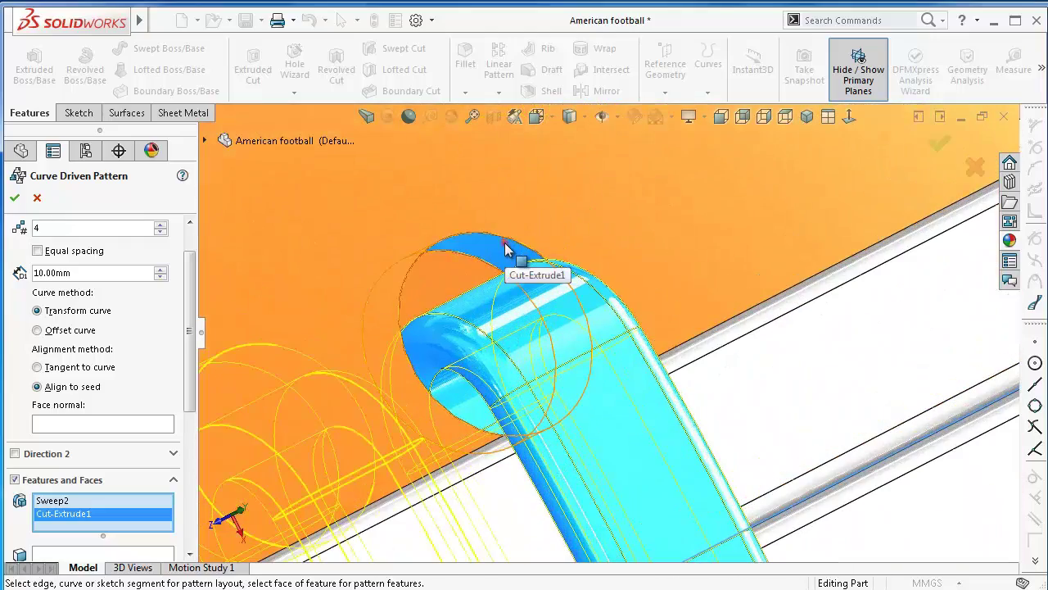
left_click(514, 246)
scroll(566, 358, "up", 2)
scroll(580, 357, "up", 1)
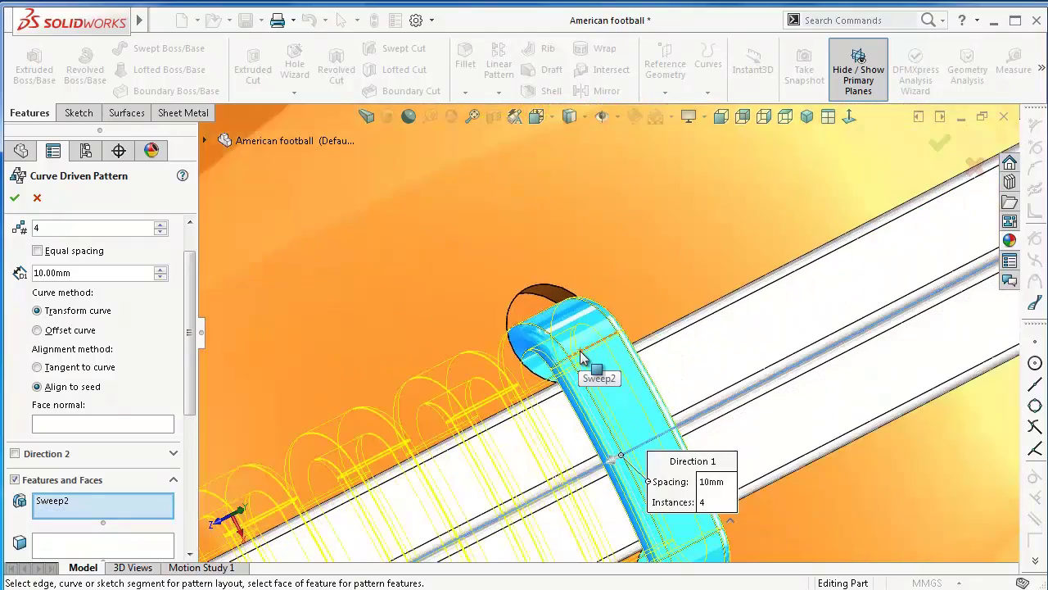
left_click(571, 306)
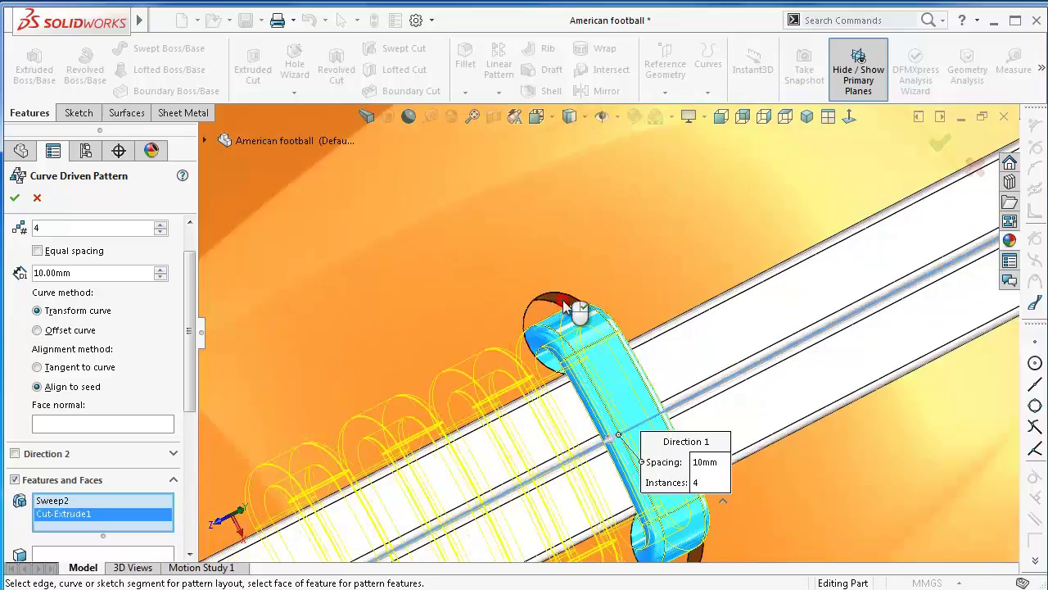
scroll(572, 306, "up", 3)
scroll(572, 306, "down", 3)
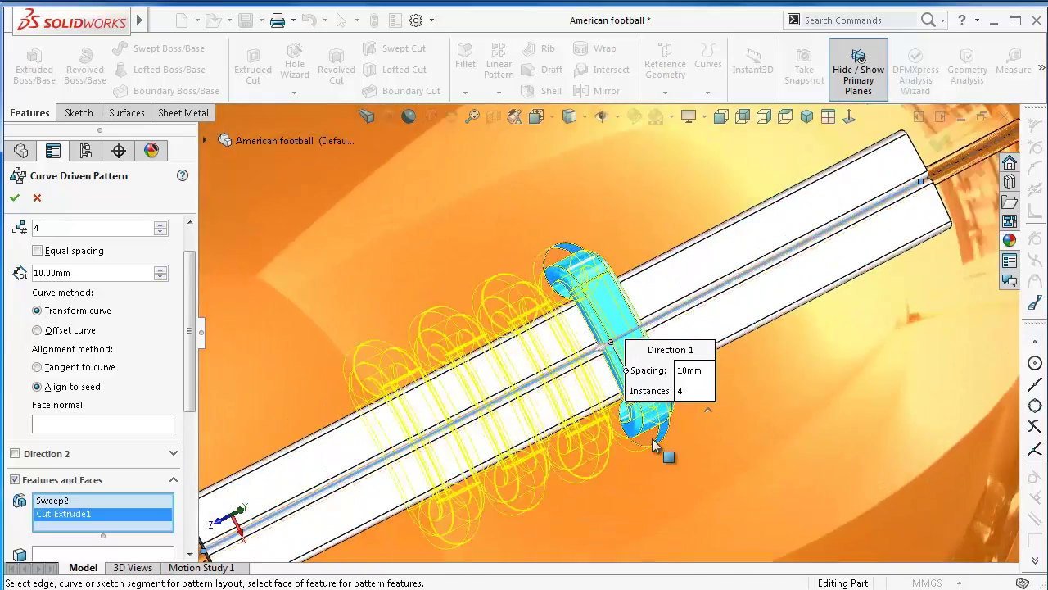
mouse_move(572, 307)
middle_mouse_down()
mouse_move(659, 437)
mouse_move(578, 274)
middle_mouse_up()
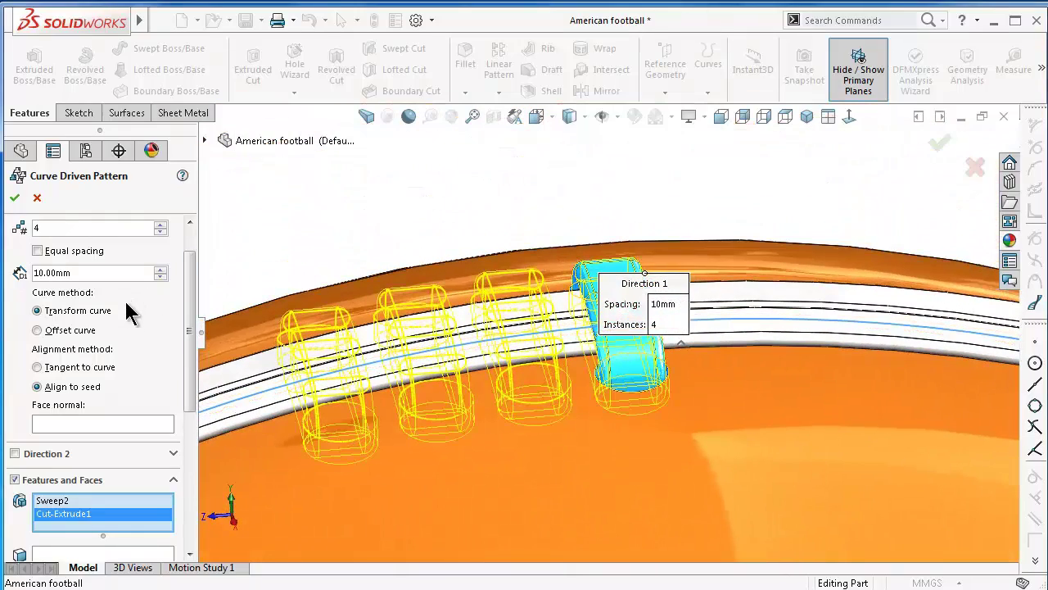
left_click(36, 330)
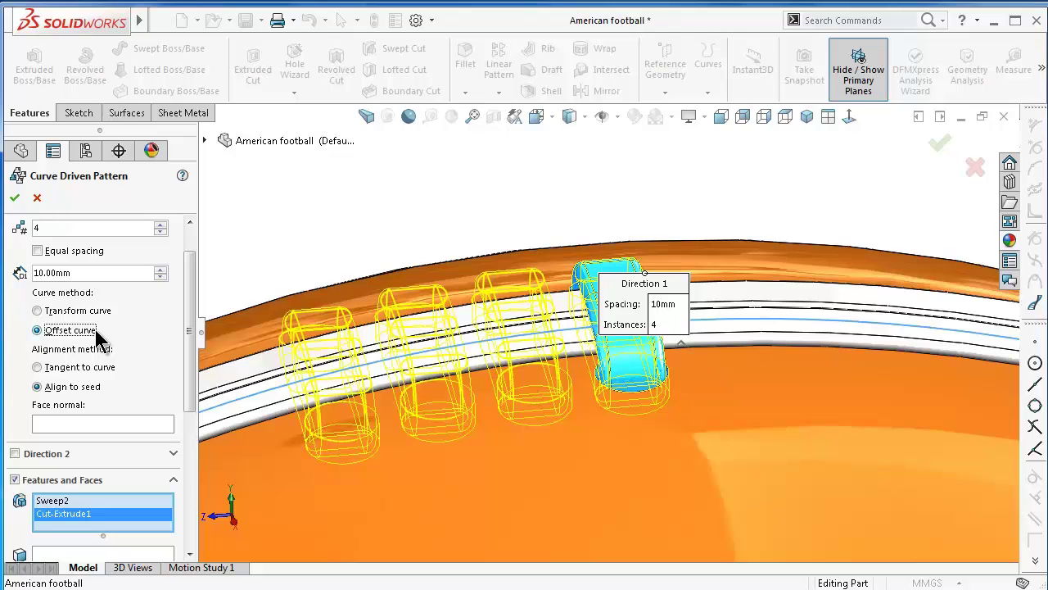
Set Tangent to curve and Equal spacing, then accept the pattern as CrvPattern1
left_click(80, 368)
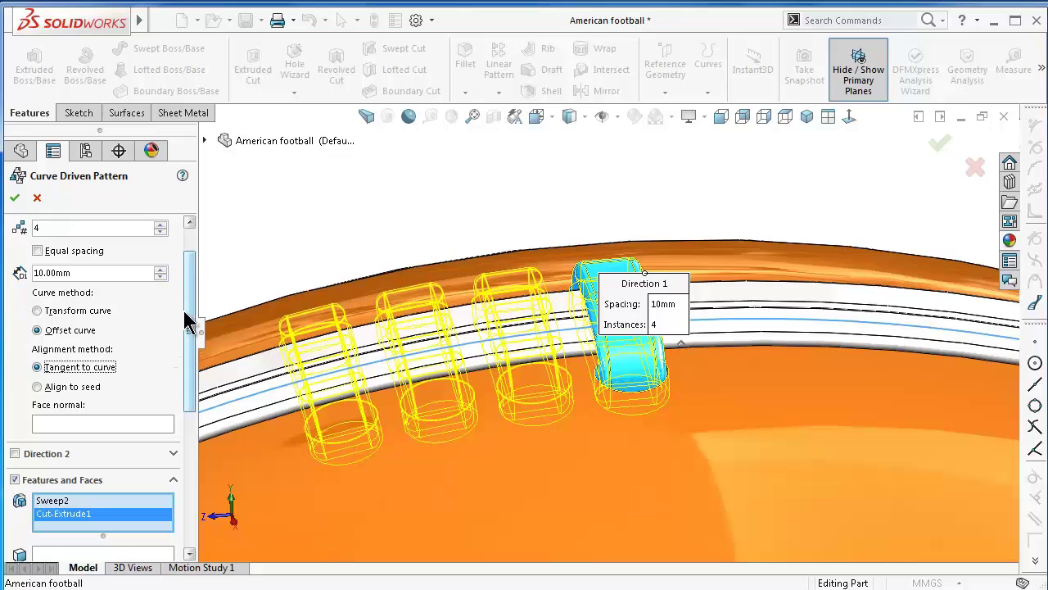
left_click_drag(190, 315, 191, 300)
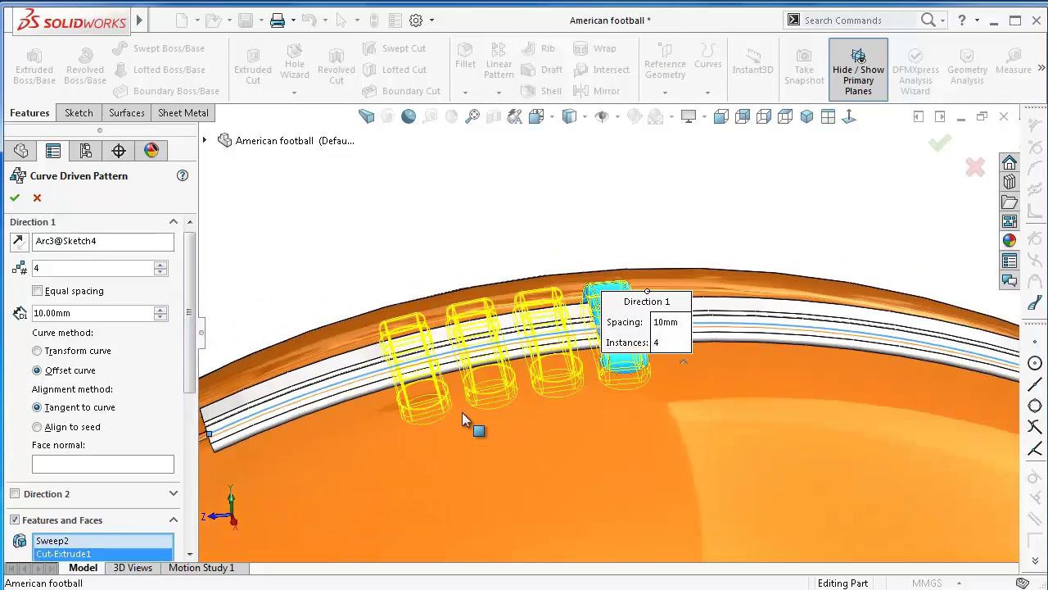
mouse_move(467, 429)
middle_mouse_down()
mouse_move(470, 368)
mouse_move(471, 383)
middle_mouse_up()
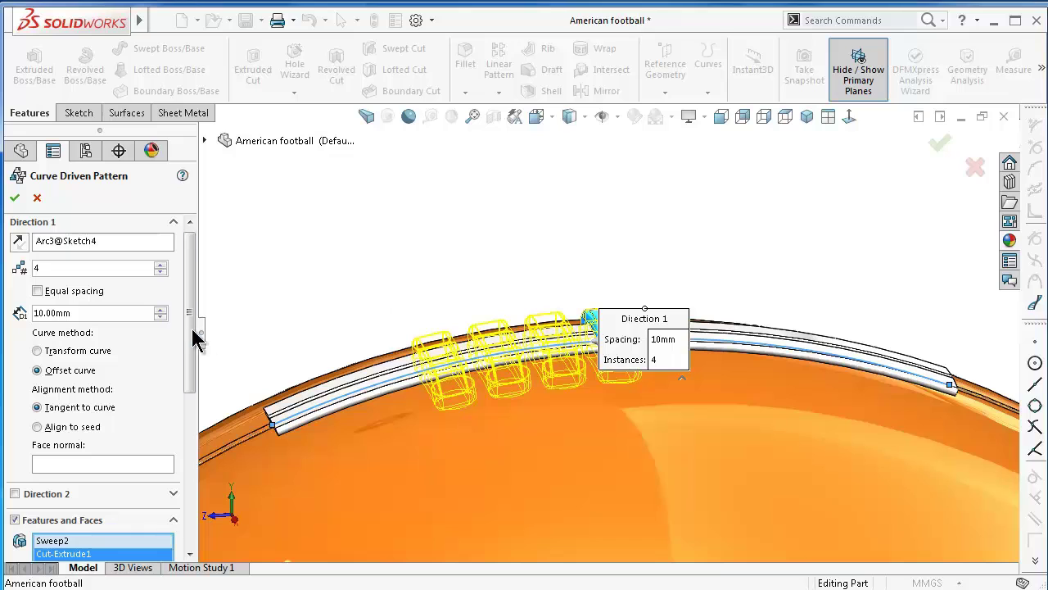
left_click(38, 291)
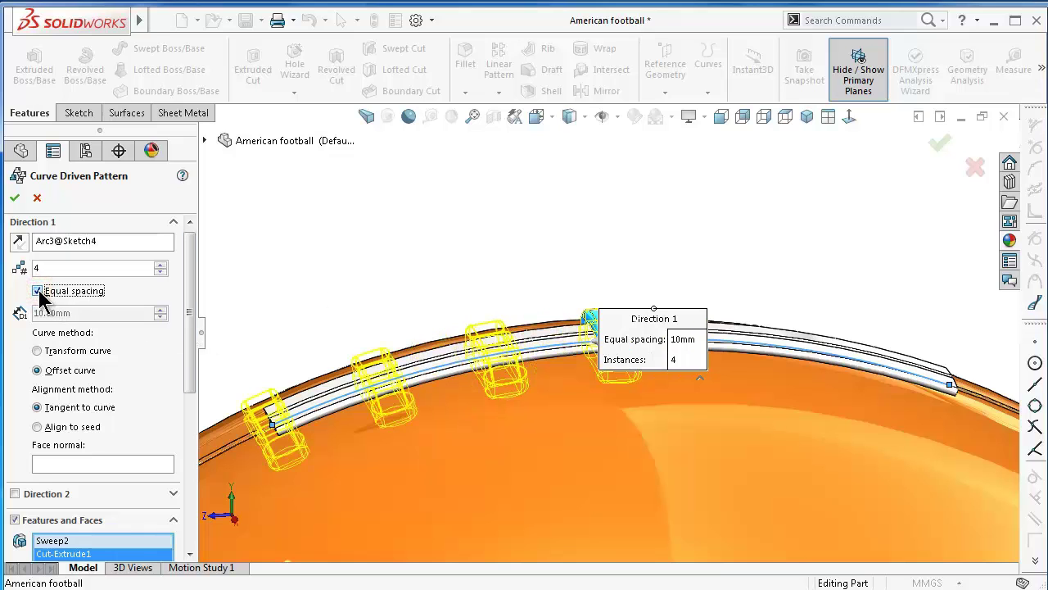
mouse_move(477, 253)
middle_mouse_down()
mouse_move(488, 428)
mouse_move(480, 261)
middle_mouse_up()
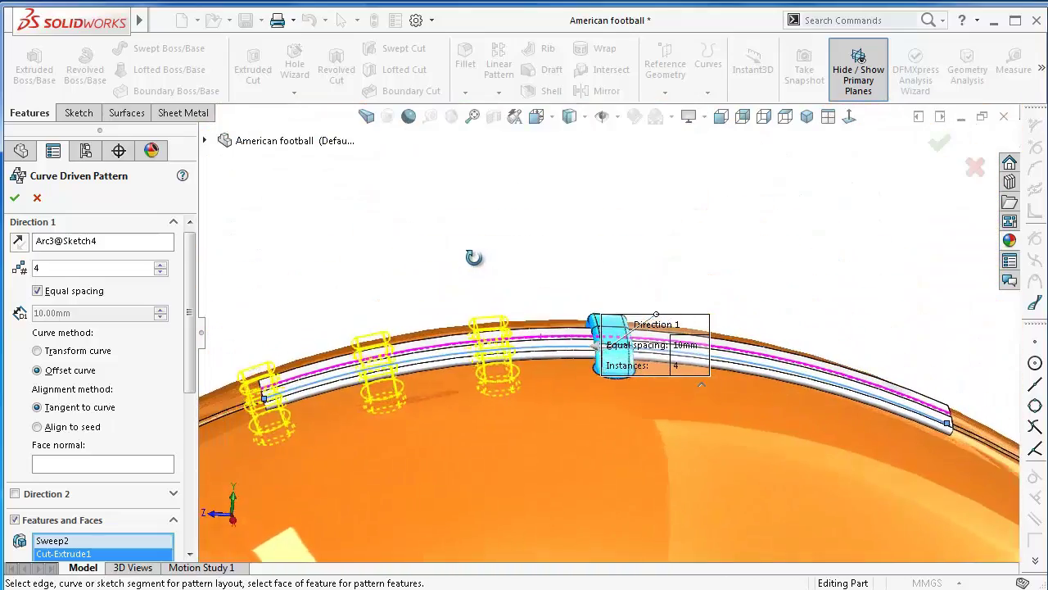
middle_click_drag(480, 260, 473, 268)
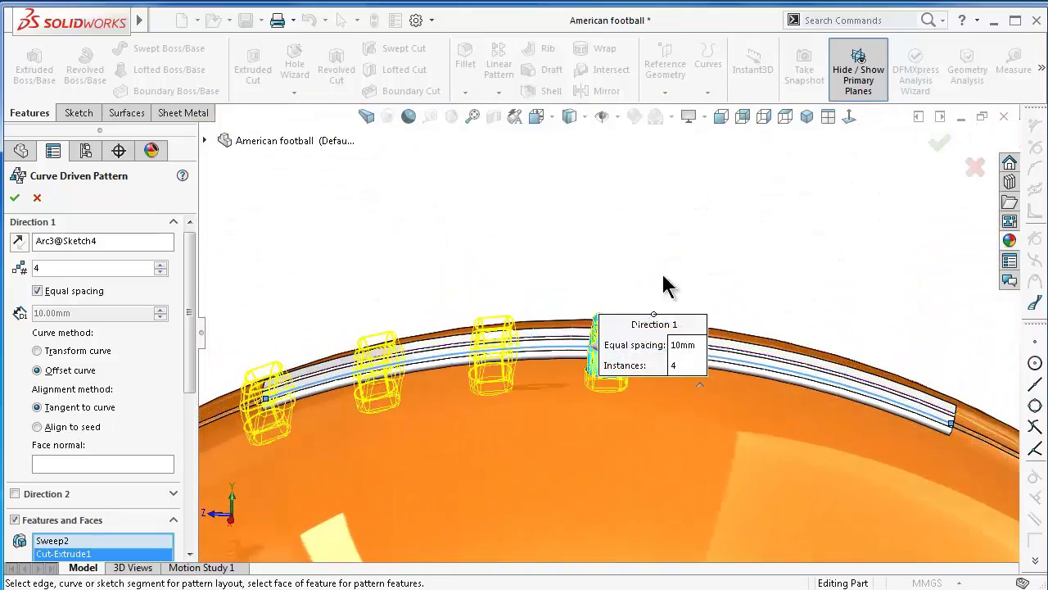
left_click(942, 142)
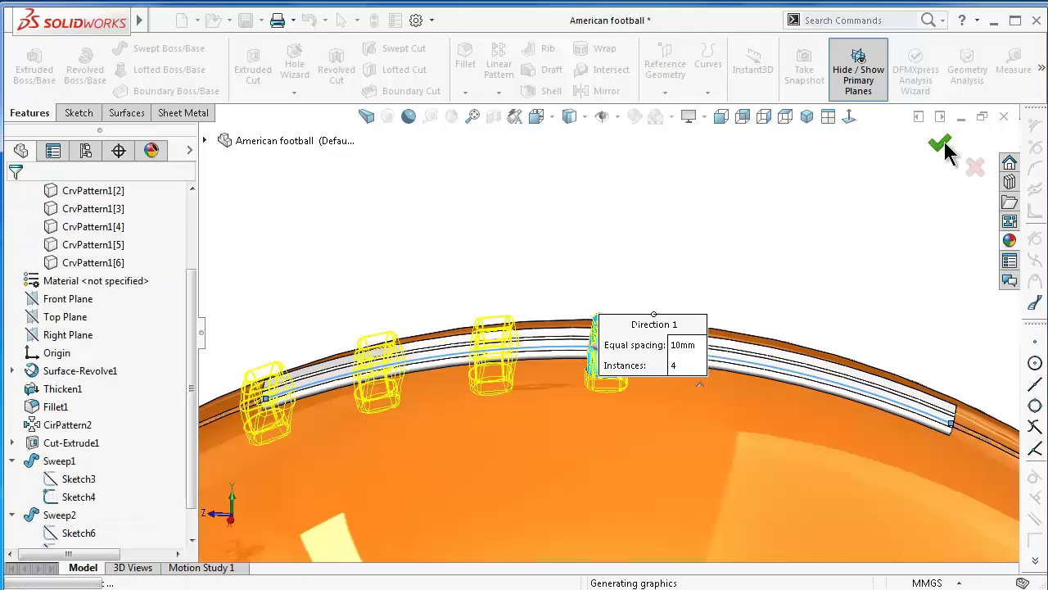
Select Sketch4 as the direction curve for a new Curve Driven Pattern
mouse_move(613, 257)
middle_mouse_down()
mouse_move(549, 430)
mouse_move(609, 253)
mouse_move(628, 257)
mouse_move(639, 278)
mouse_move(410, 419)
middle_mouse_up()
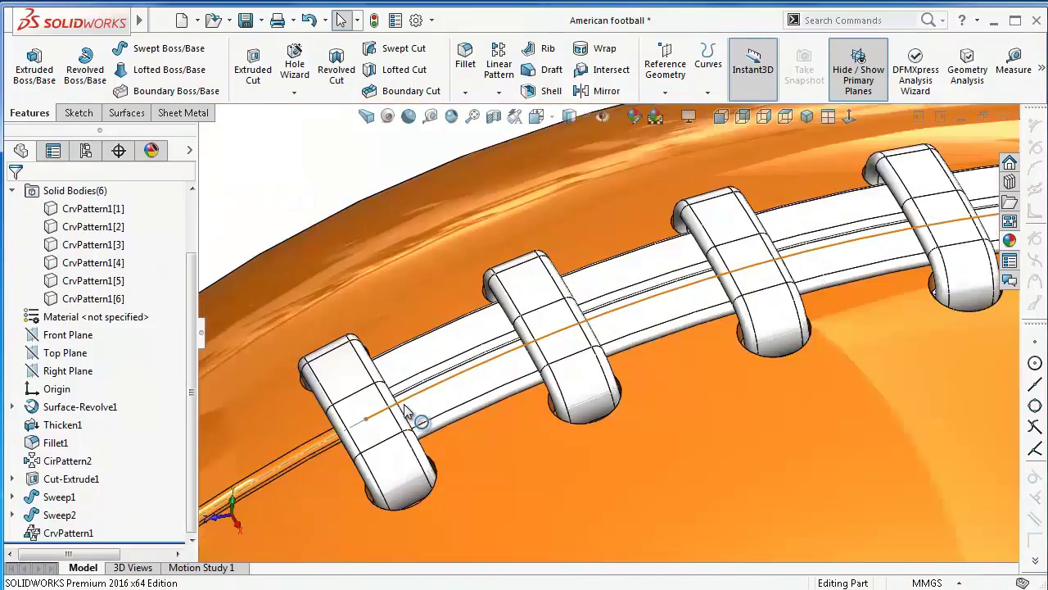
left_click(11, 496)
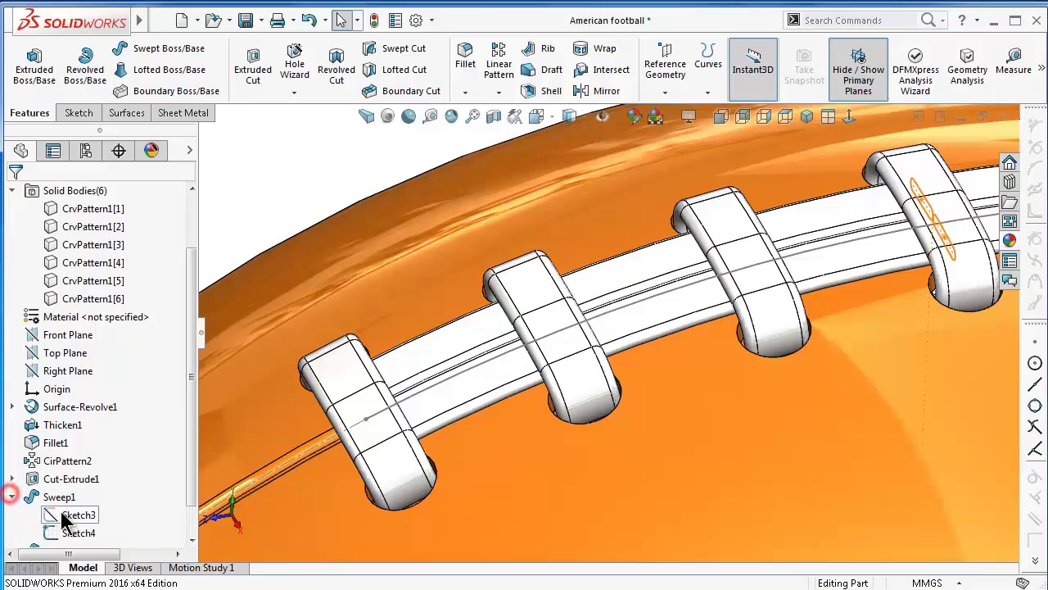
left_click(78, 533)
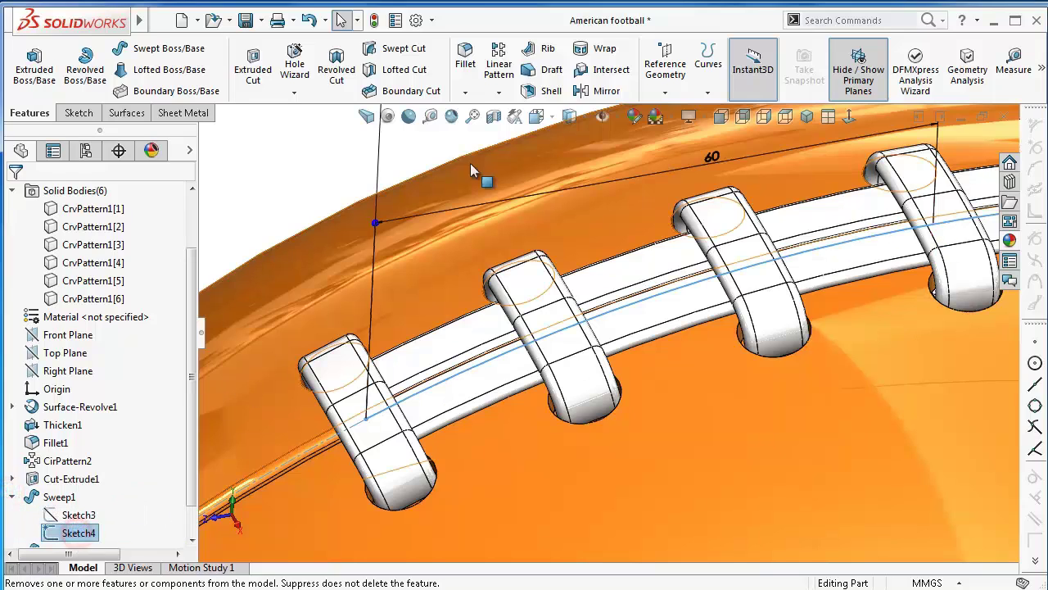
left_click(492, 96)
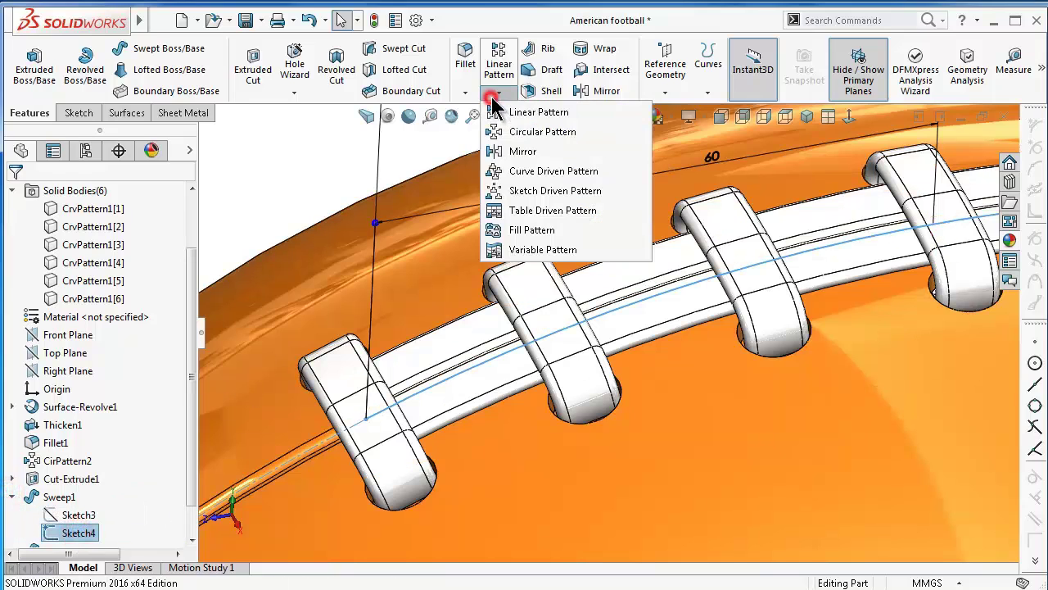
left_click(511, 171)
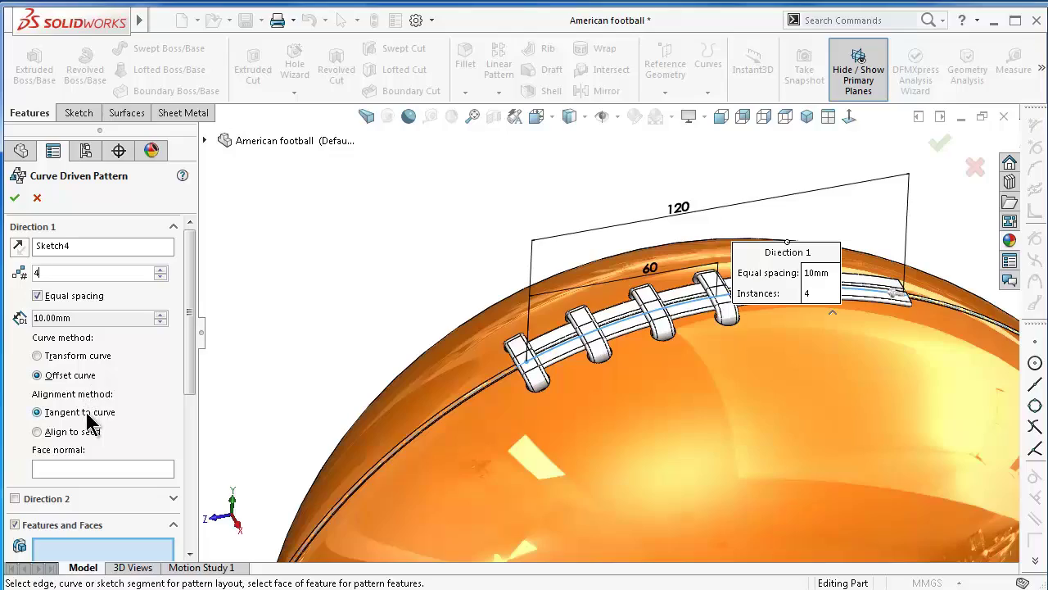
Pattern the lace hole cut and sweep 4 times, creating CrvPattern2
scroll(656, 346, "down", 3)
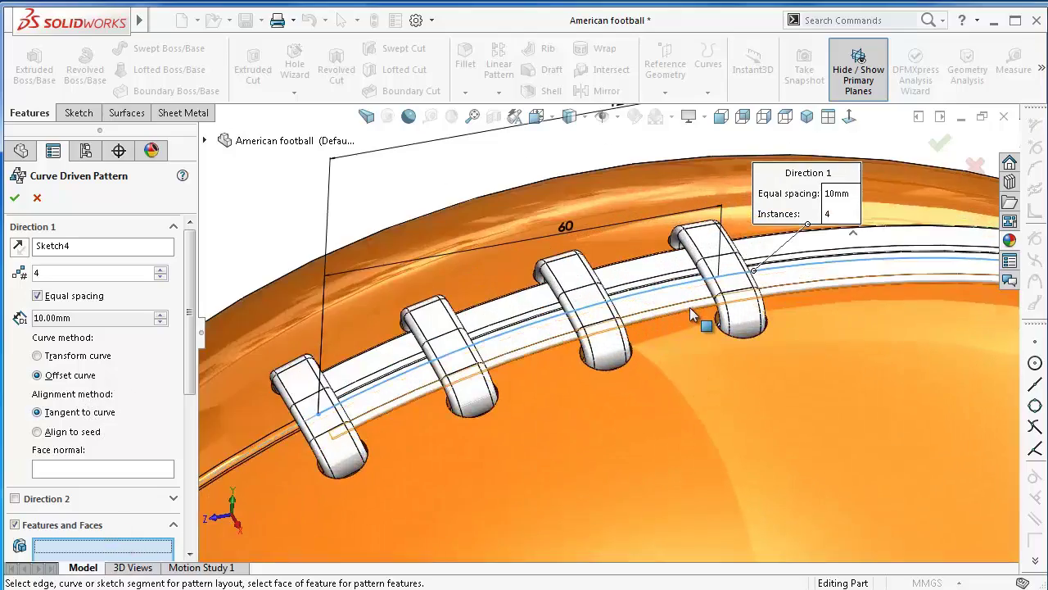
scroll(690, 307, "down", 3)
scroll(737, 327, "down", 3)
scroll(790, 346, "down", 2)
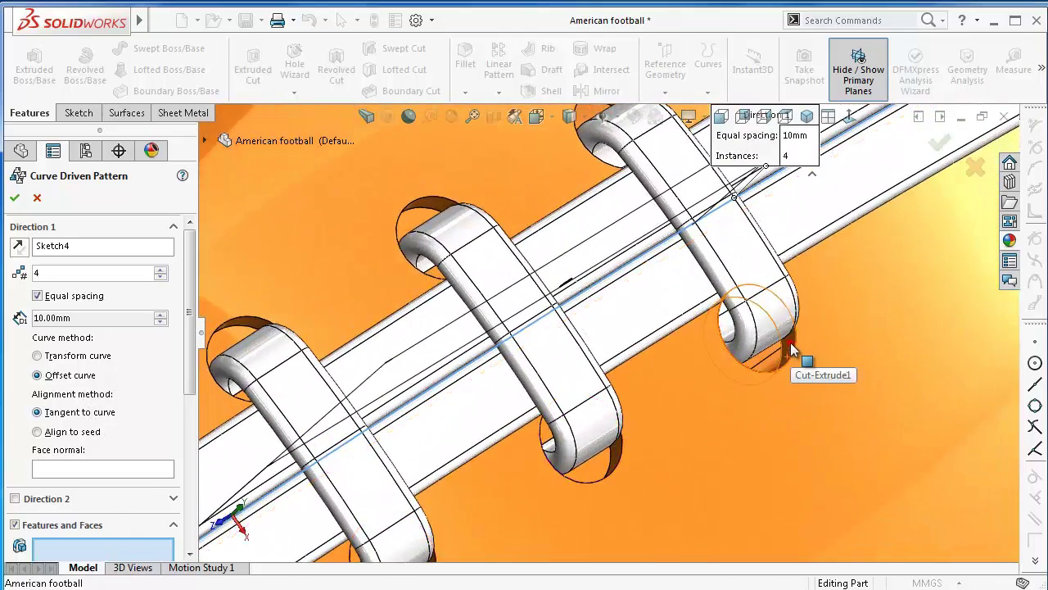
left_click(790, 347)
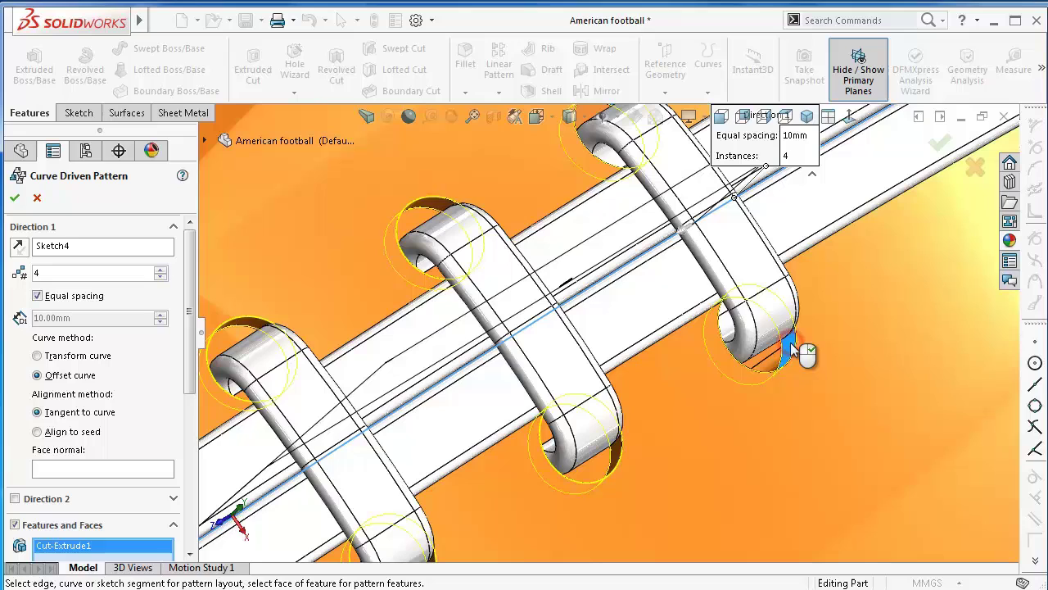
left_click(758, 278)
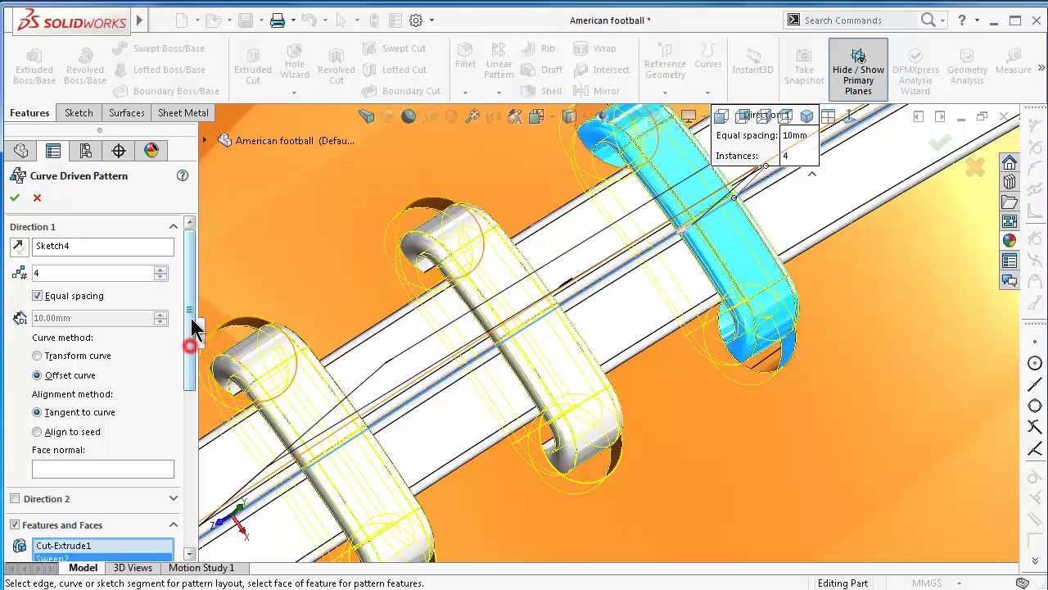
key("f")
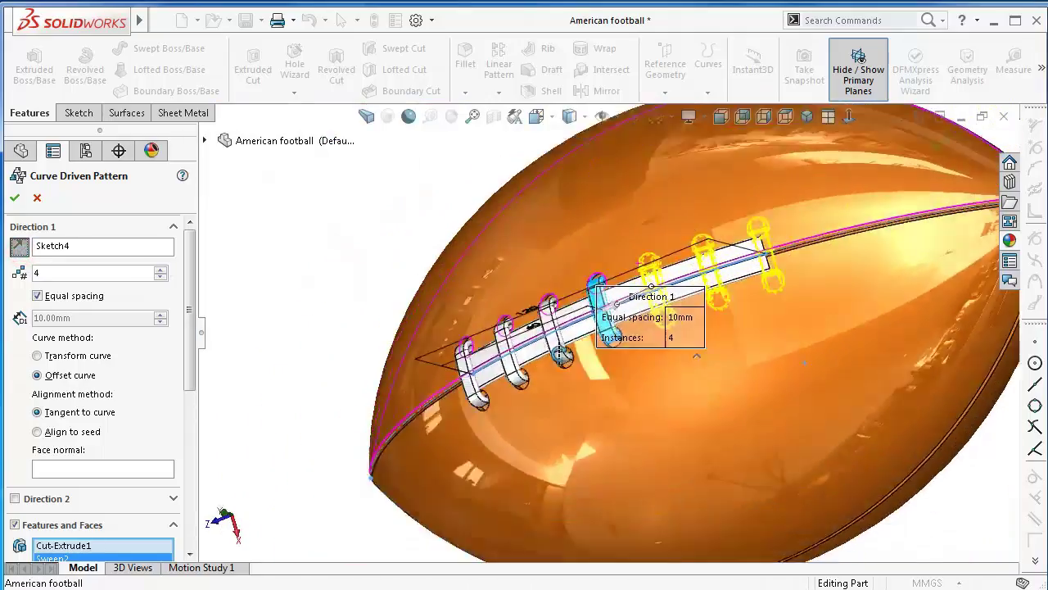
middle_click_drag(561, 354, 591, 204)
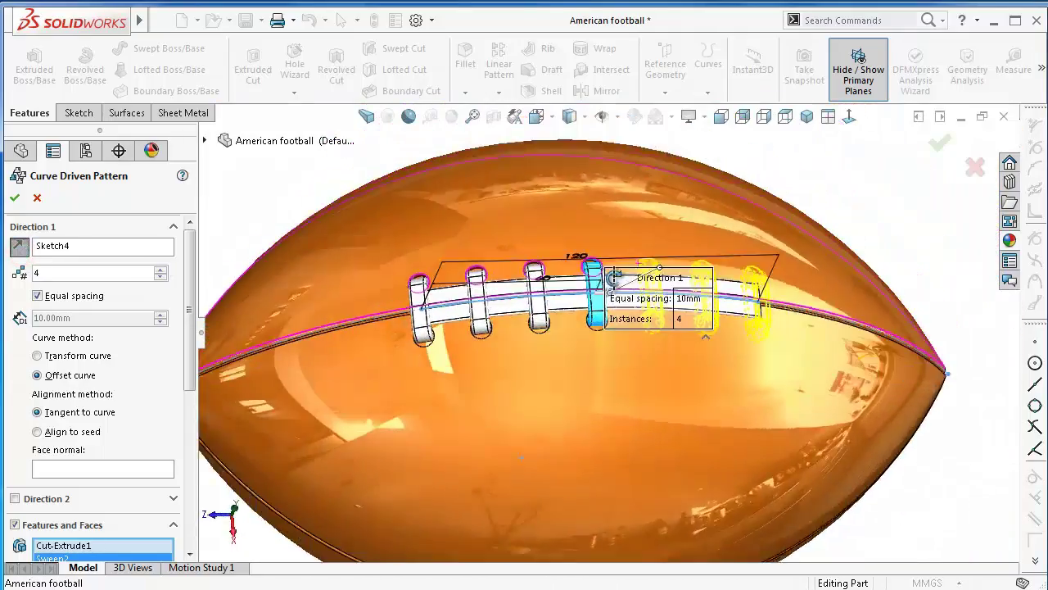
scroll(732, 344, "down", 3)
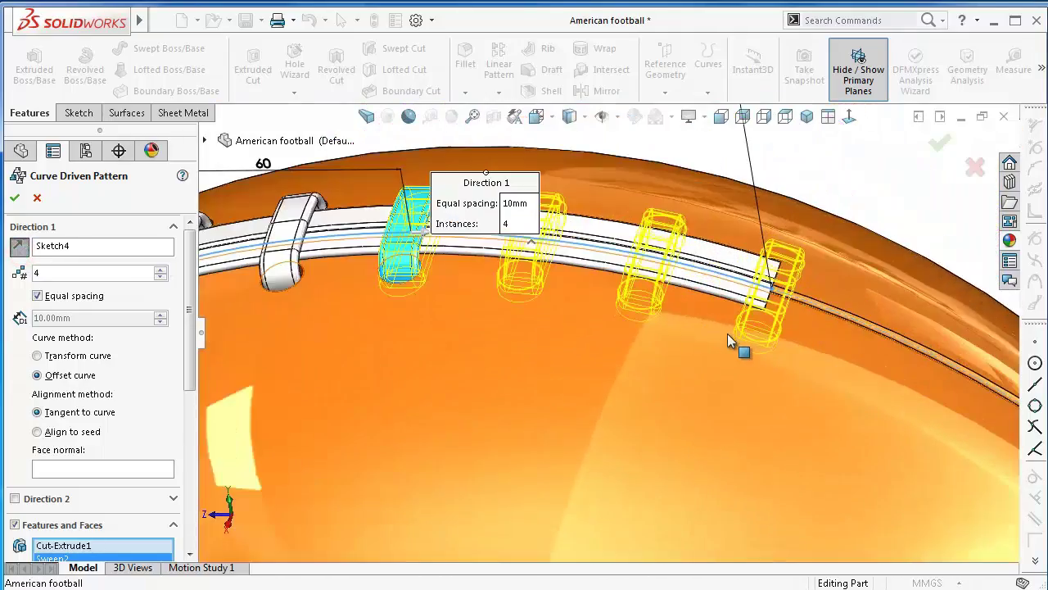
mouse_move(733, 344)
middle_mouse_down()
mouse_move(727, 254)
mouse_move(740, 254)
middle_mouse_up()
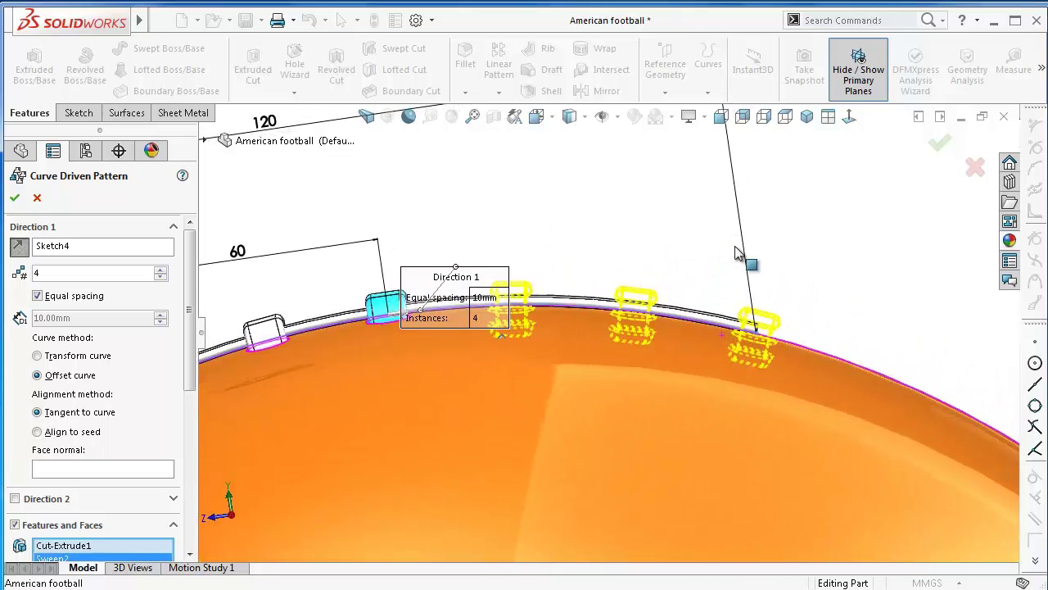
left_click(941, 147)
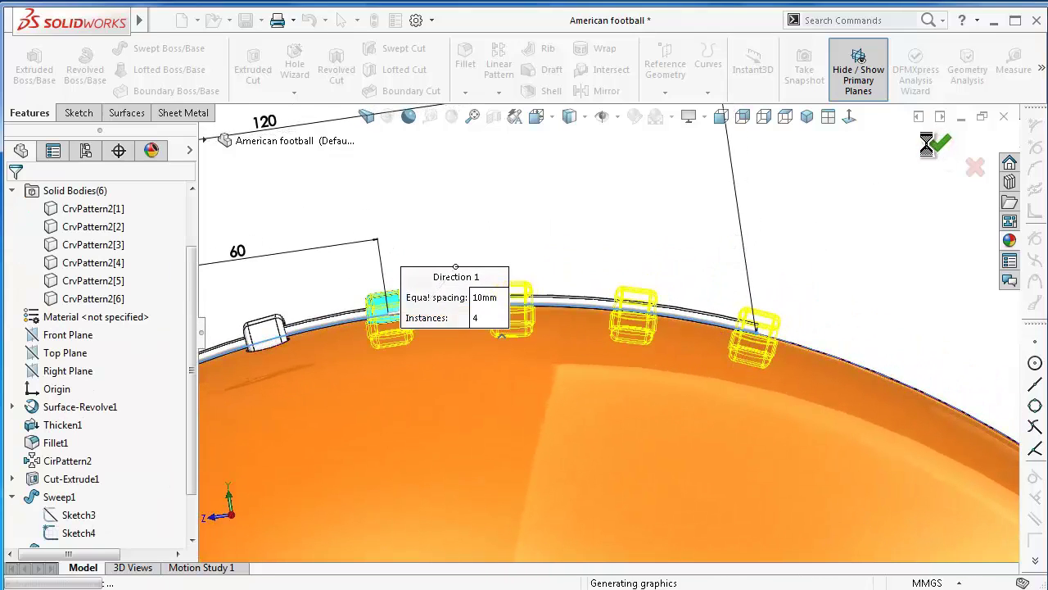
Hide the lace sweep path sketch
mouse_move(733, 235)
middle_mouse_down()
mouse_move(735, 455)
mouse_move(683, 235)
middle_mouse_up()
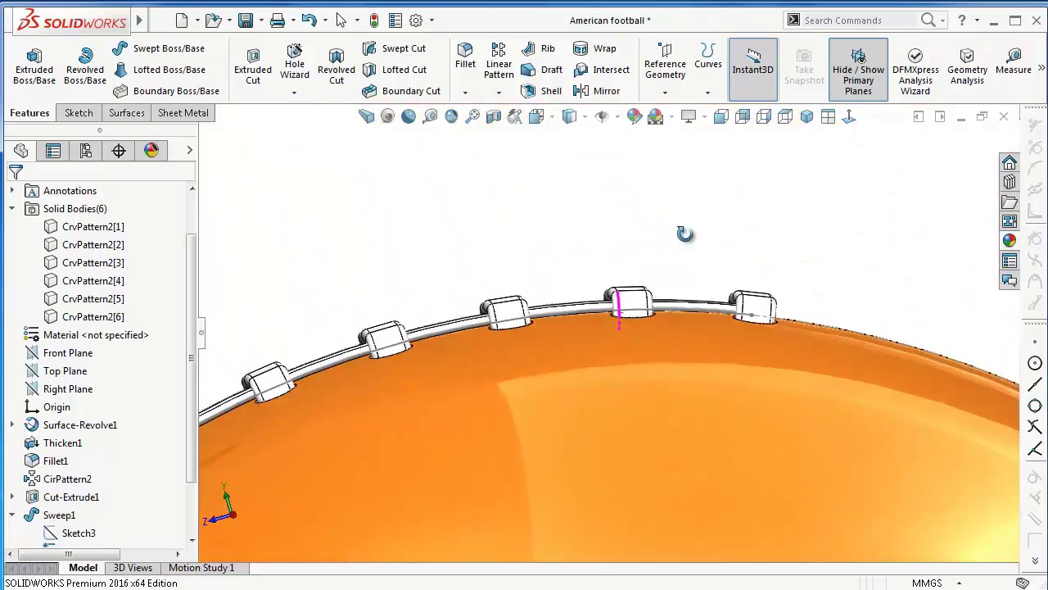
scroll(595, 328, "down", 3)
scroll(721, 375, "down", 3)
left_click(719, 328)
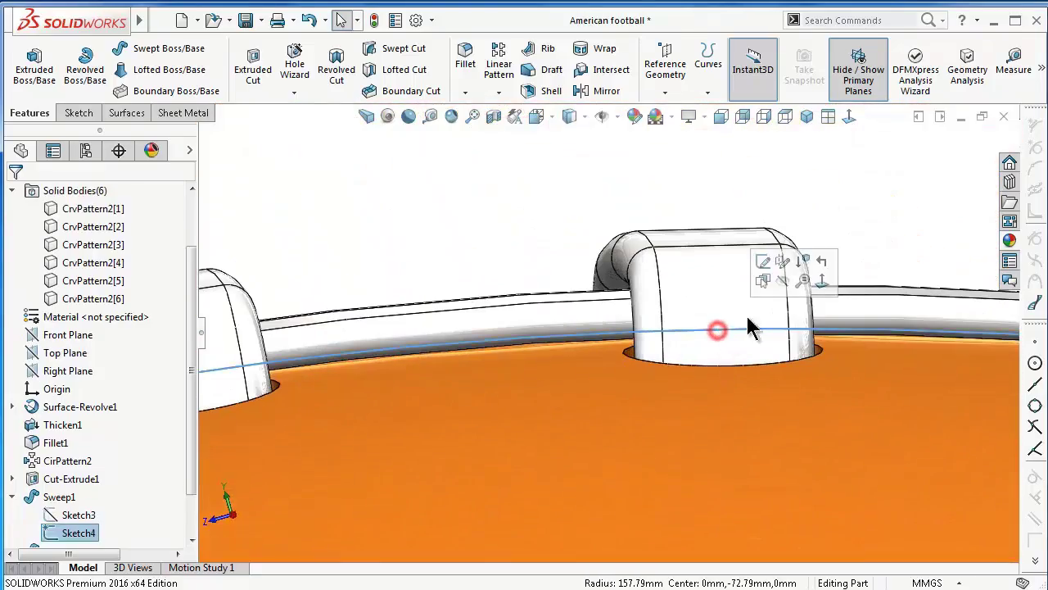
left_click(780, 283)
Save the football model
scroll(536, 237, "up", 3)
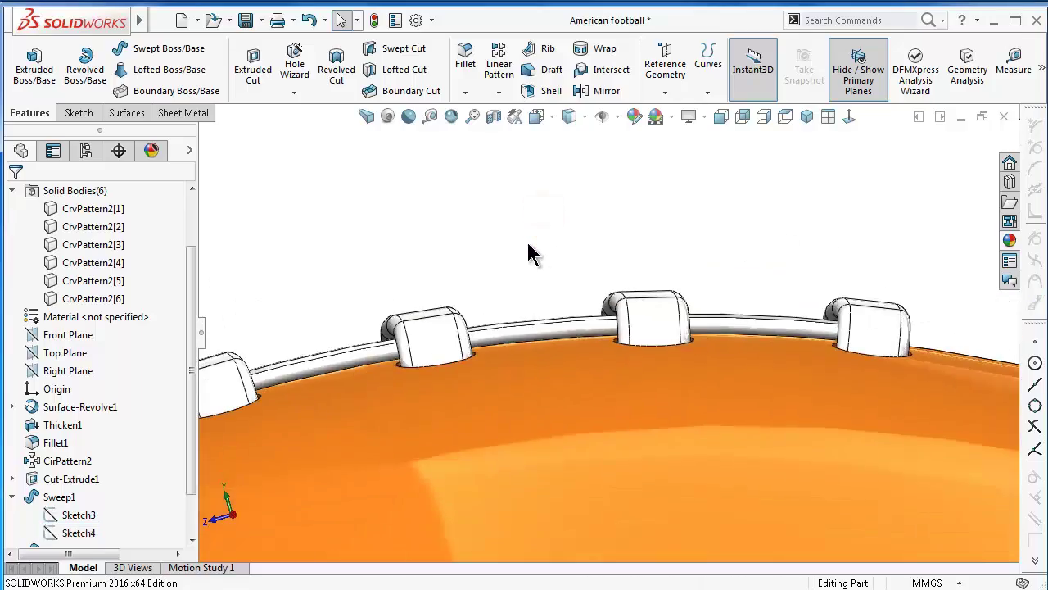
mouse_move(533, 251)
middle_mouse_down()
mouse_move(581, 393)
mouse_move(657, 498)
mouse_move(631, 451)
mouse_move(636, 525)
mouse_move(686, 434)
mouse_move(648, 461)
mouse_move(627, 421)
mouse_move(605, 243)
mouse_move(611, 302)
mouse_move(655, 416)
mouse_move(658, 402)
middle_mouse_up()
key("ctrl+s")
Apply a Top Plane section view, reversed to keep the laced half, and inspect it
left_click(494, 116)
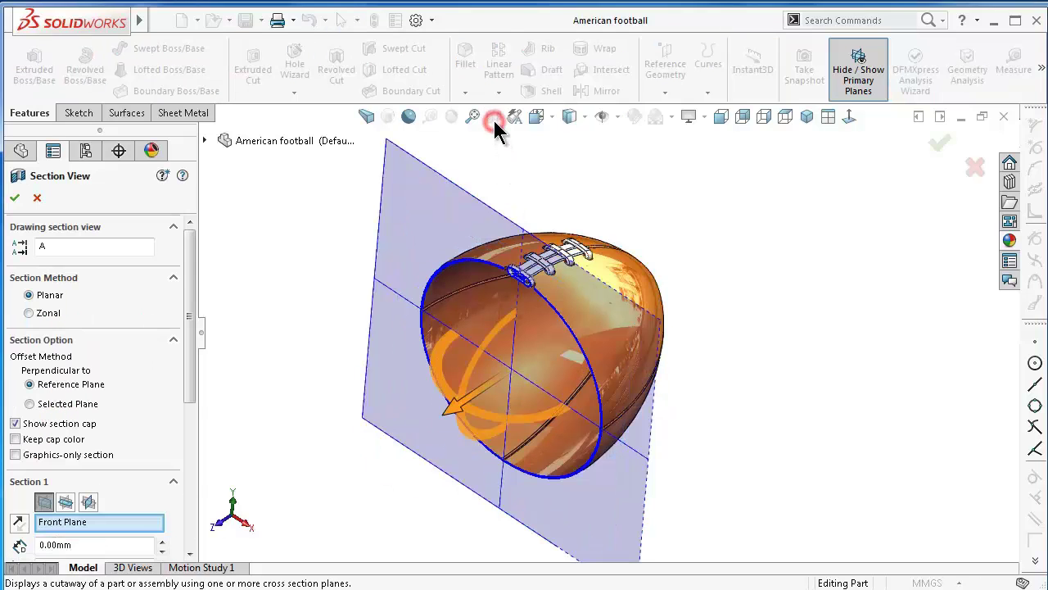
left_click(65, 502)
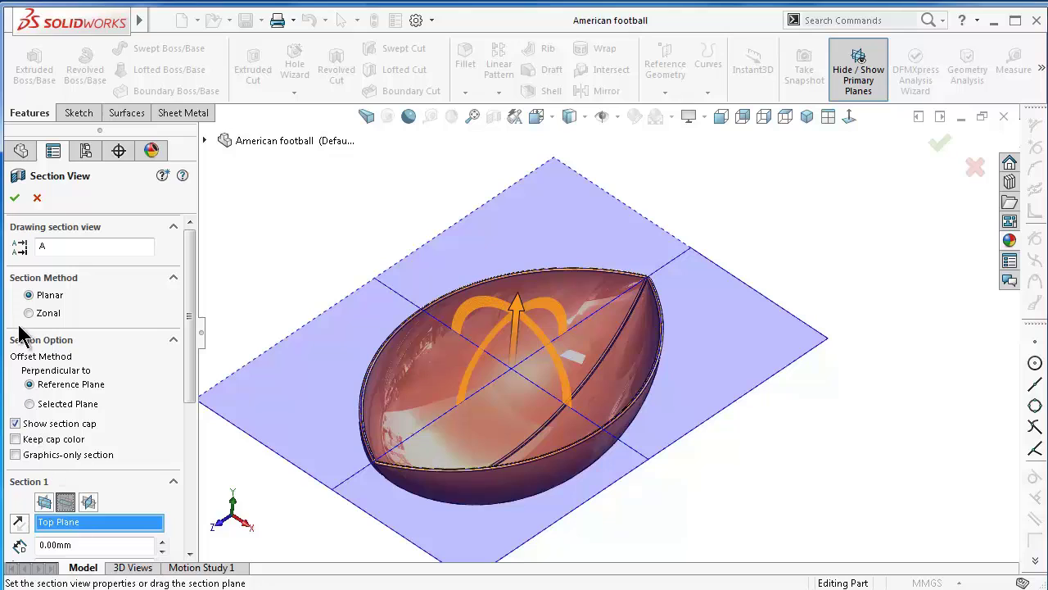
left_click(21, 524)
left_click(15, 199)
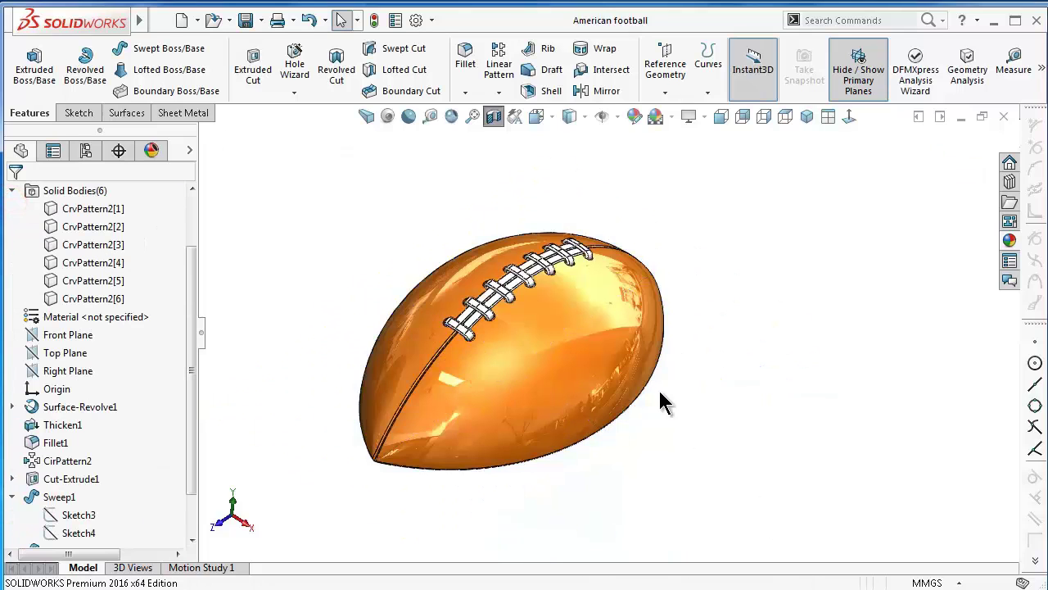
mouse_move(660, 402)
middle_mouse_down()
mouse_move(561, 182)
mouse_move(627, 443)
middle_mouse_up()
scroll(626, 442, "down", 3)
scroll(679, 440, "down", 3)
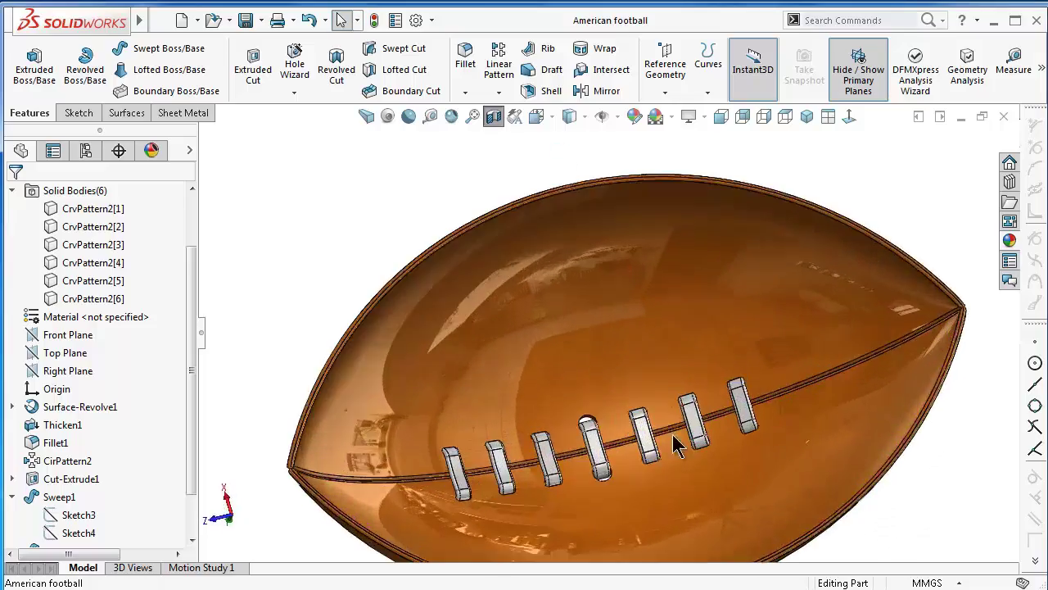
scroll(750, 400, "down", 3)
scroll(735, 395, "down", 1)
scroll(736, 396, "up", 2)
mouse_move(735, 396)
middle_mouse_down()
mouse_move(744, 459)
mouse_move(737, 392)
middle_mouse_up()
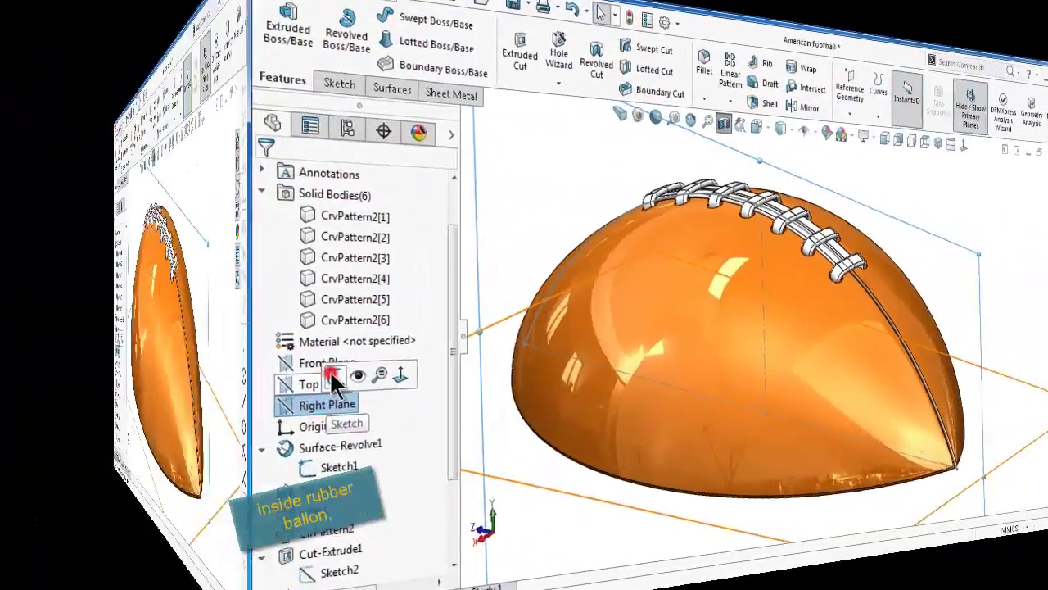
Start a new sketch on the Right Plane
left_click(73, 370)
left_click(847, 117)
scroll(606, 262, "down", 3)
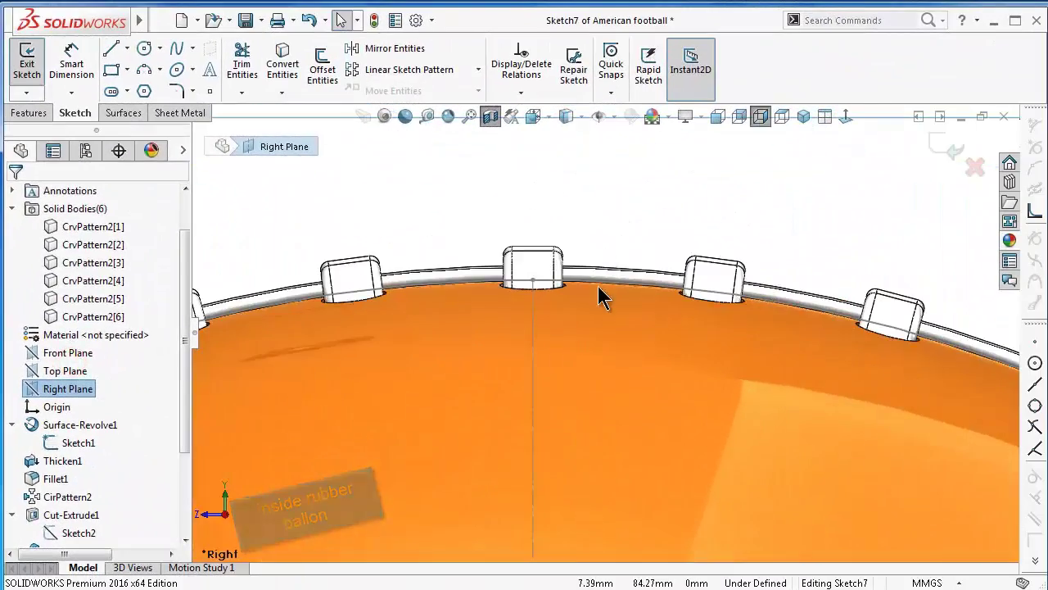
scroll(393, 356, "up", 3)
scroll(342, 411, "down", 2)
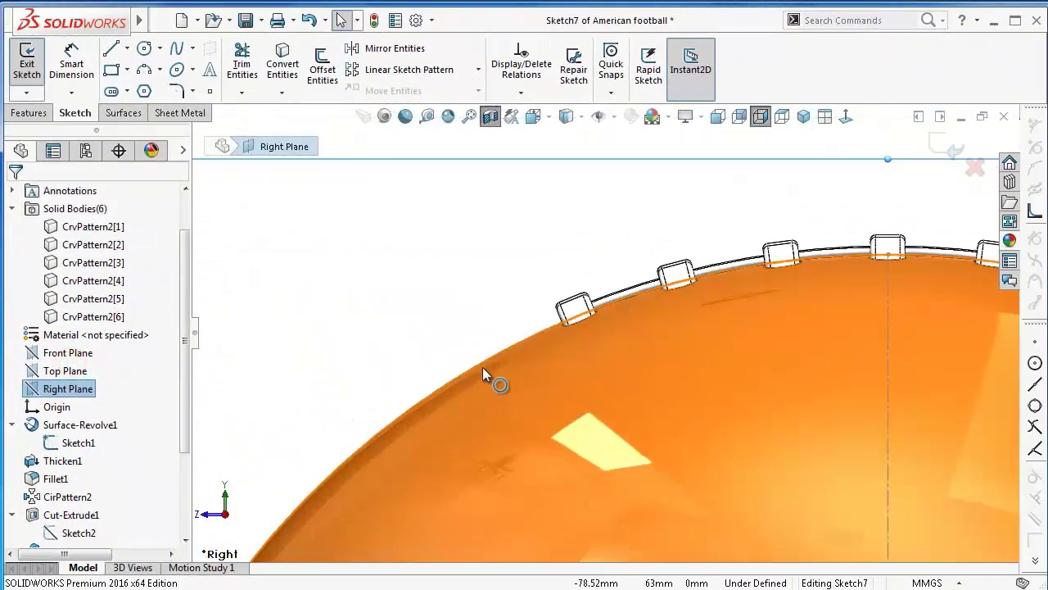
Offset the ball's outer edge arc 2.55 mm inward
left_click(510, 344)
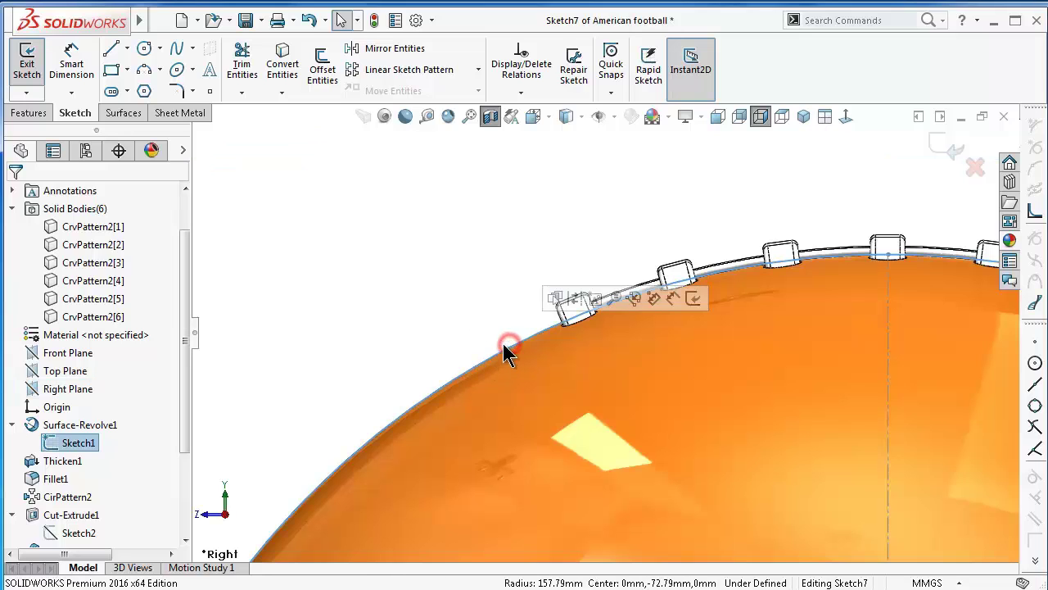
left_click(323, 72)
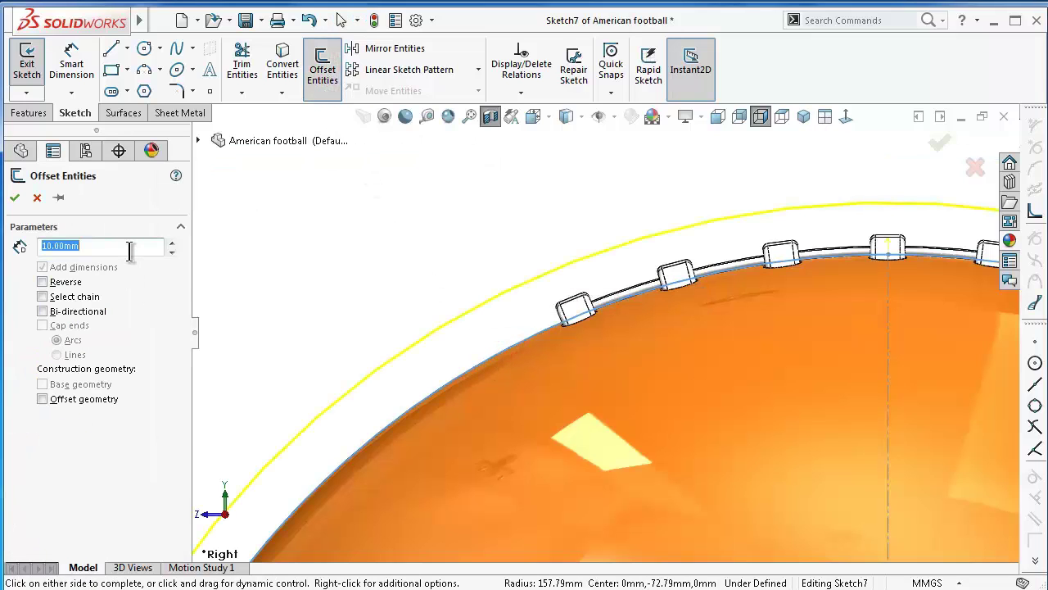
type("2.5")
key("Return")
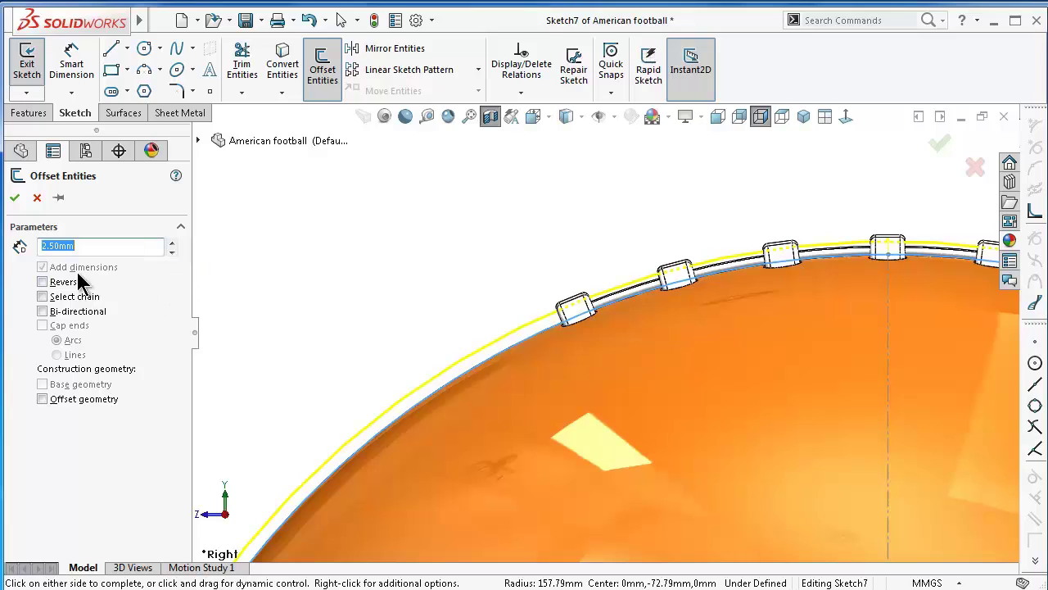
left_click(41, 282)
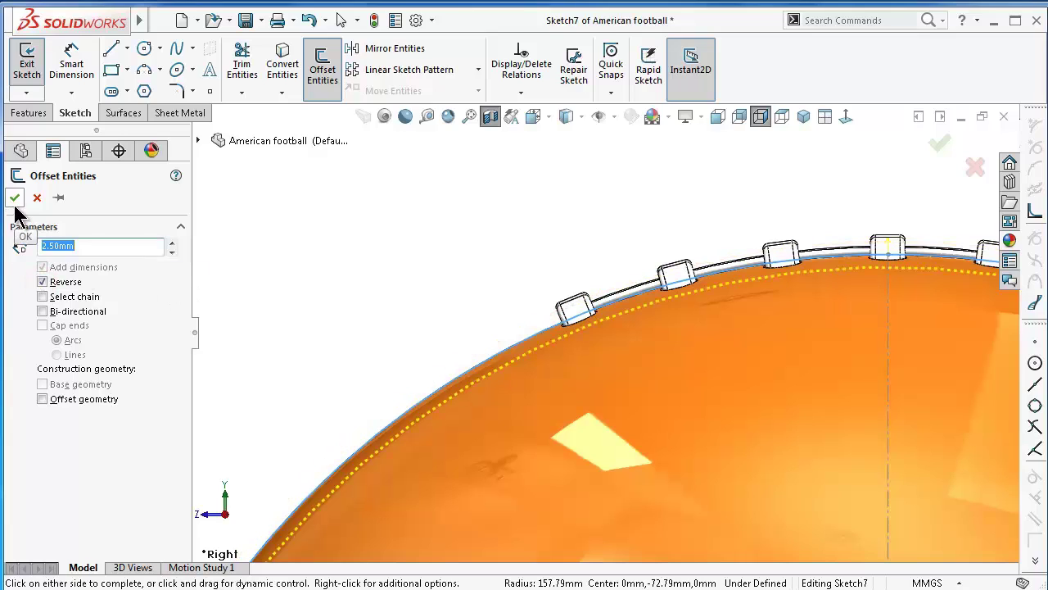
left_click(59, 249)
type("2.55")
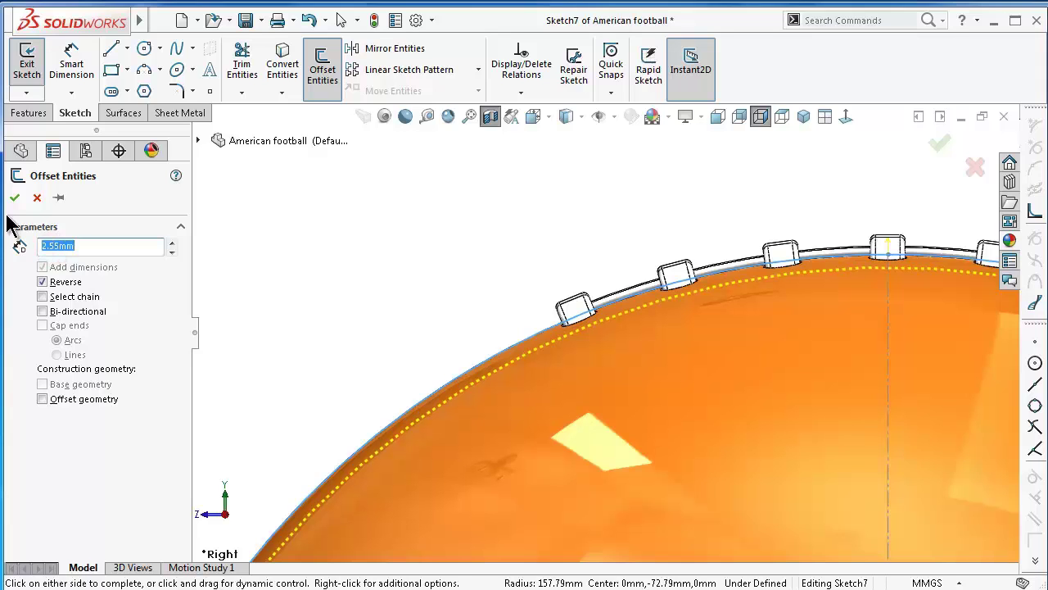
left_click(14, 200)
scroll(574, 393, "up", 5)
Draw a centerline along the dome's base in the Right Plane view
middle_click_drag(622, 440, 687, 403)
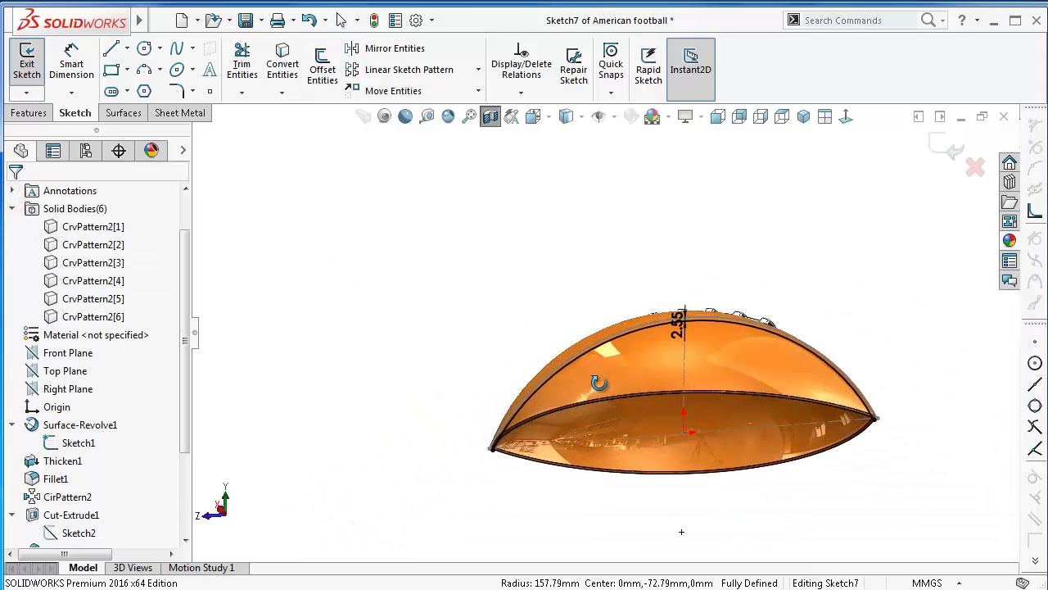
key("ctrl+4")
left_click(122, 50)
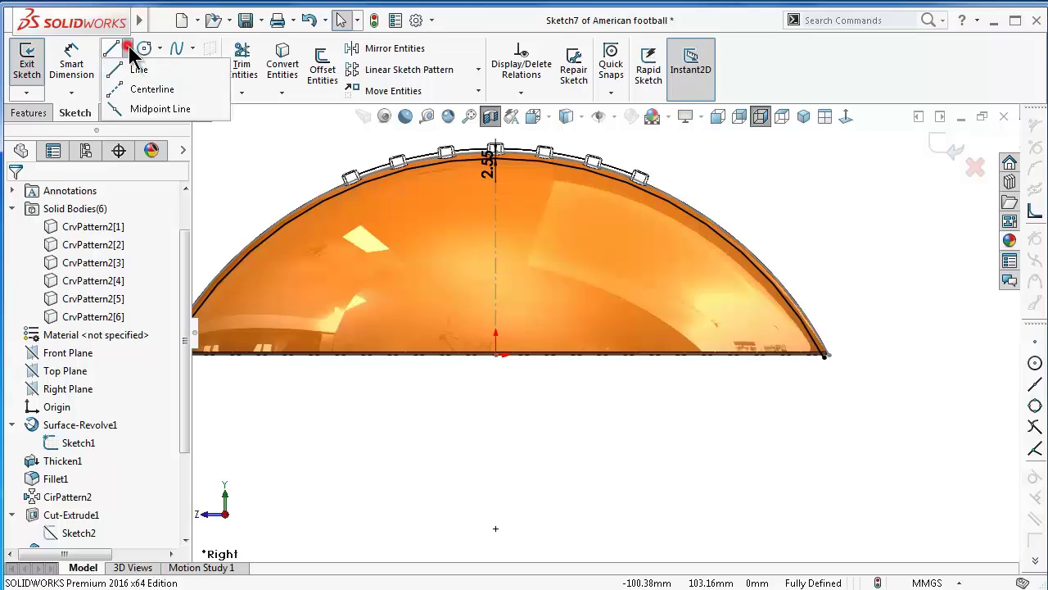
left_click(152, 88)
scroll(819, 352, "down", 2)
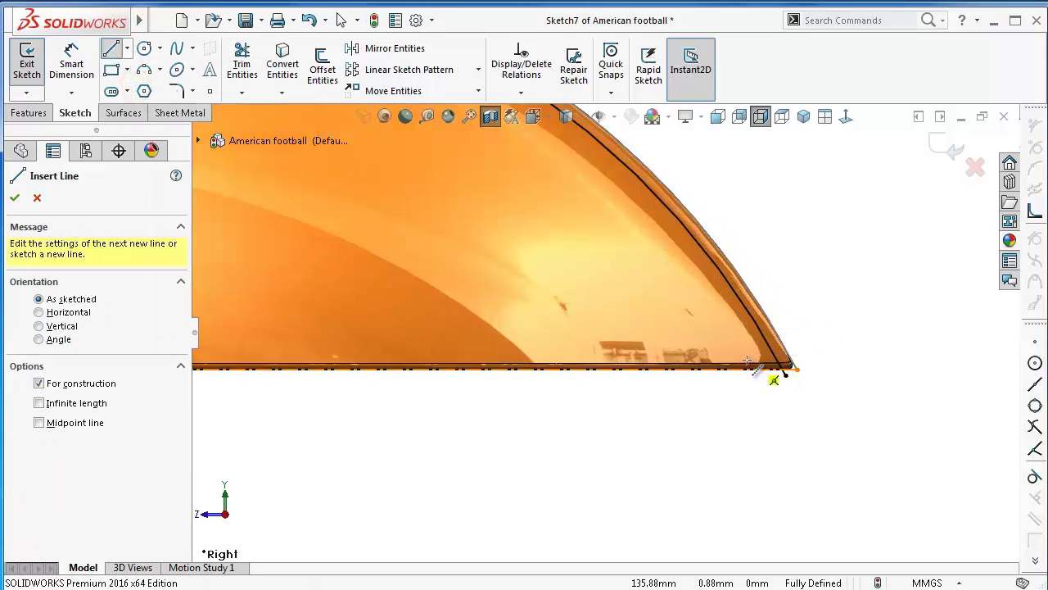
scroll(769, 373, "down", 3)
left_click(620, 331)
scroll(527, 351, "up", 2)
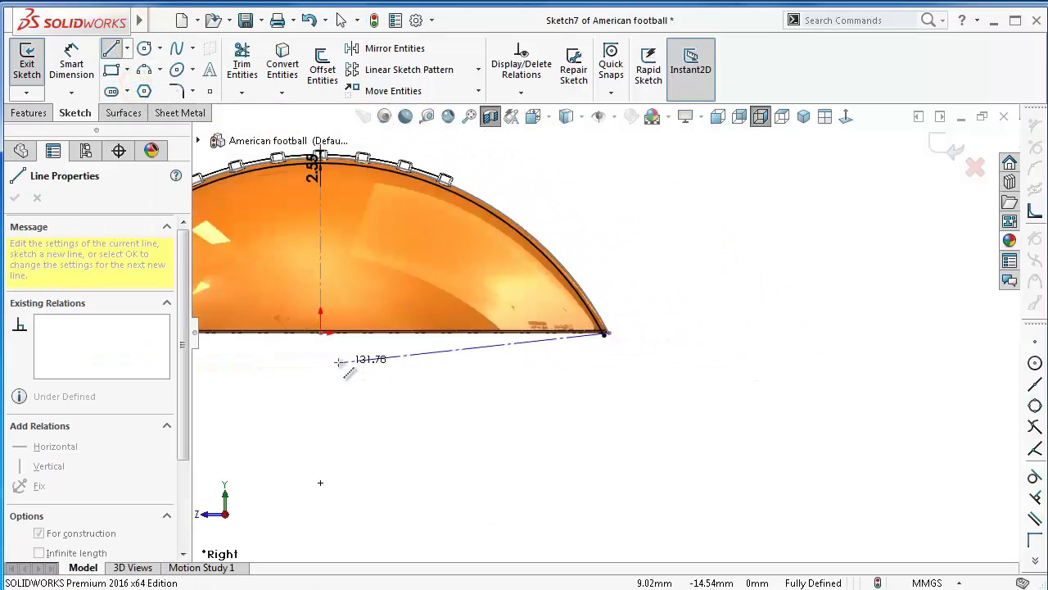
scroll(321, 331, "down", 3)
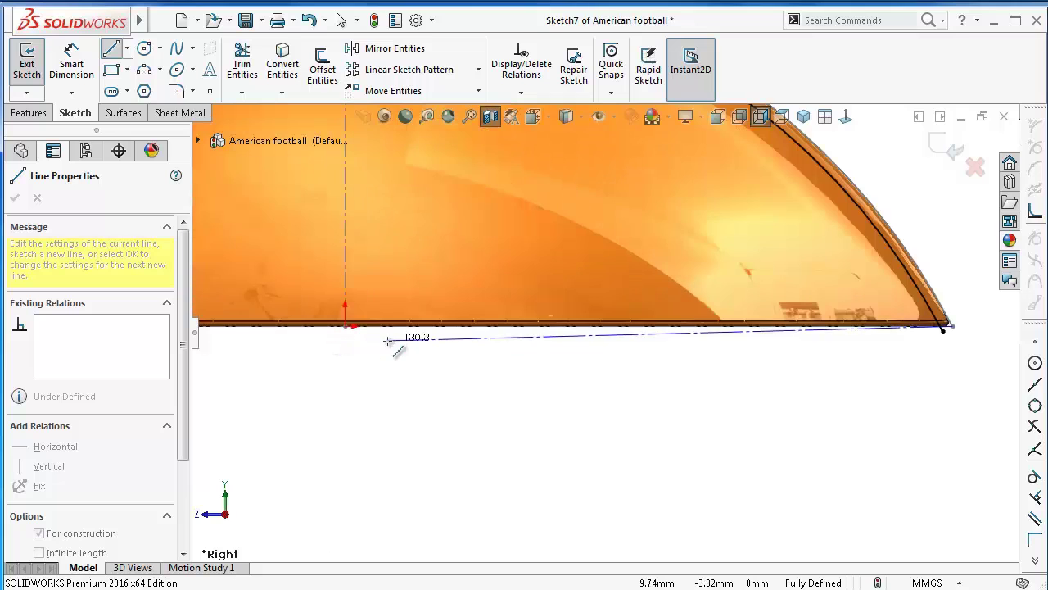
left_click(345, 326)
double_click(375, 384)
Revolve the offset arc 360° into a surface around the centerline
scroll(417, 382, "up", 3)
scroll(418, 381, "up", 2)
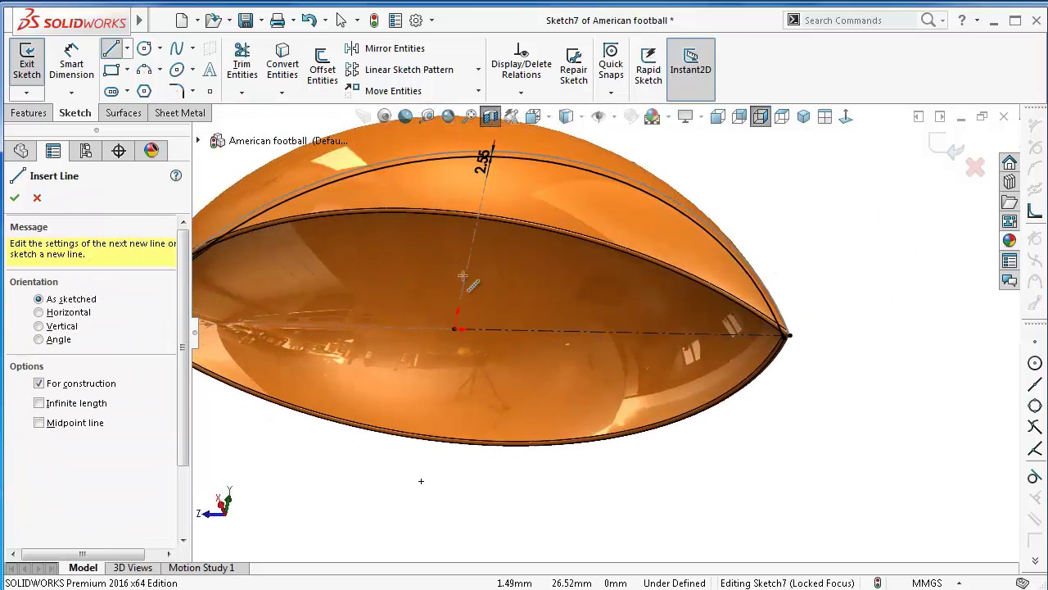
left_click(29, 112)
left_click(125, 113)
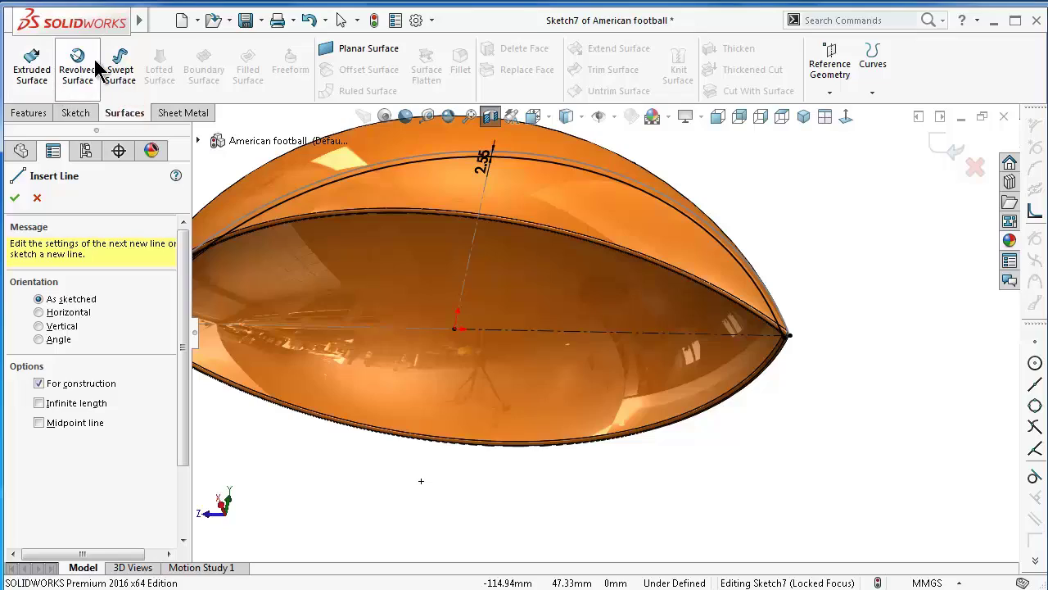
left_click(79, 69)
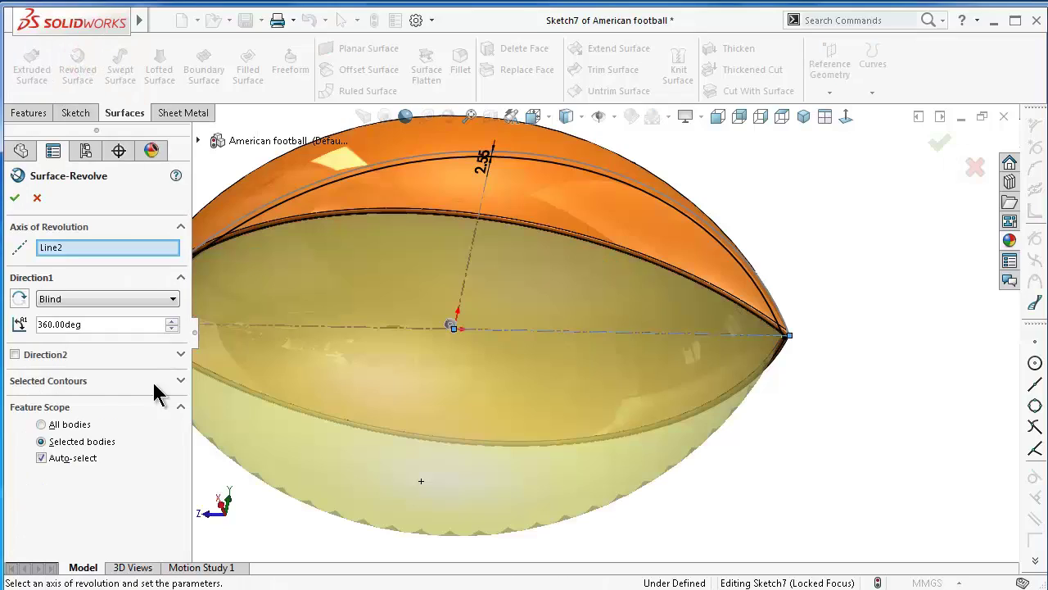
left_click(14, 199)
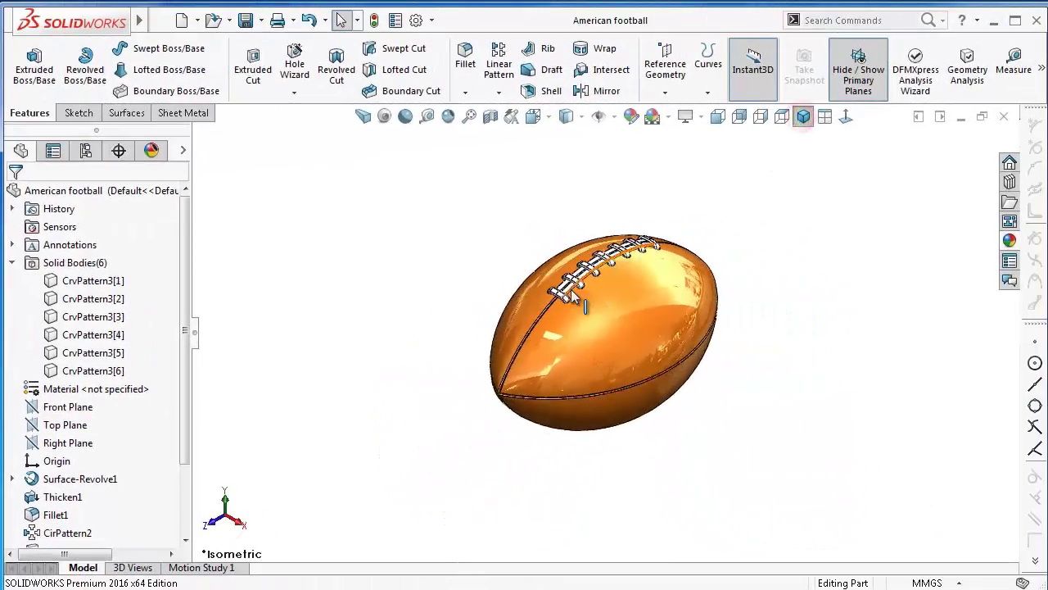
Switch to Shaded display and add ambient occlusion to the football
scroll(694, 392, "down", 3)
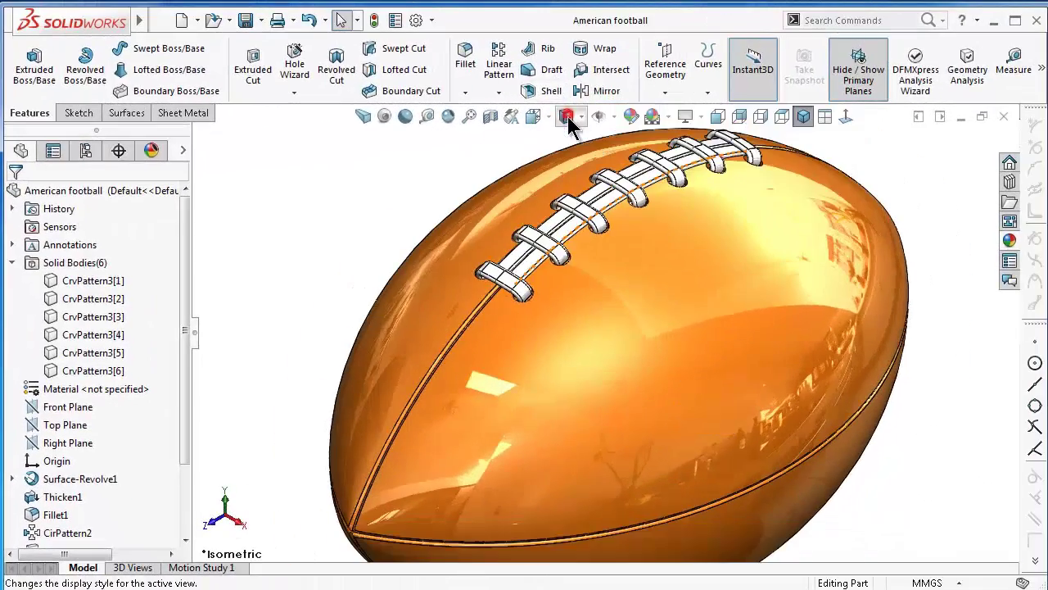
left_click(566, 116)
left_click(574, 164)
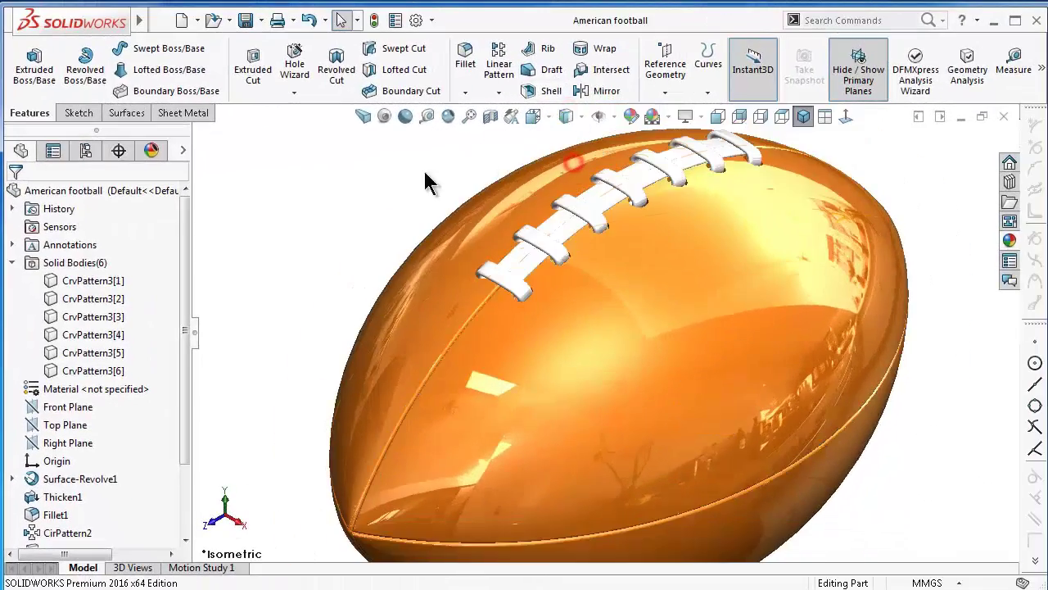
left_click(385, 120)
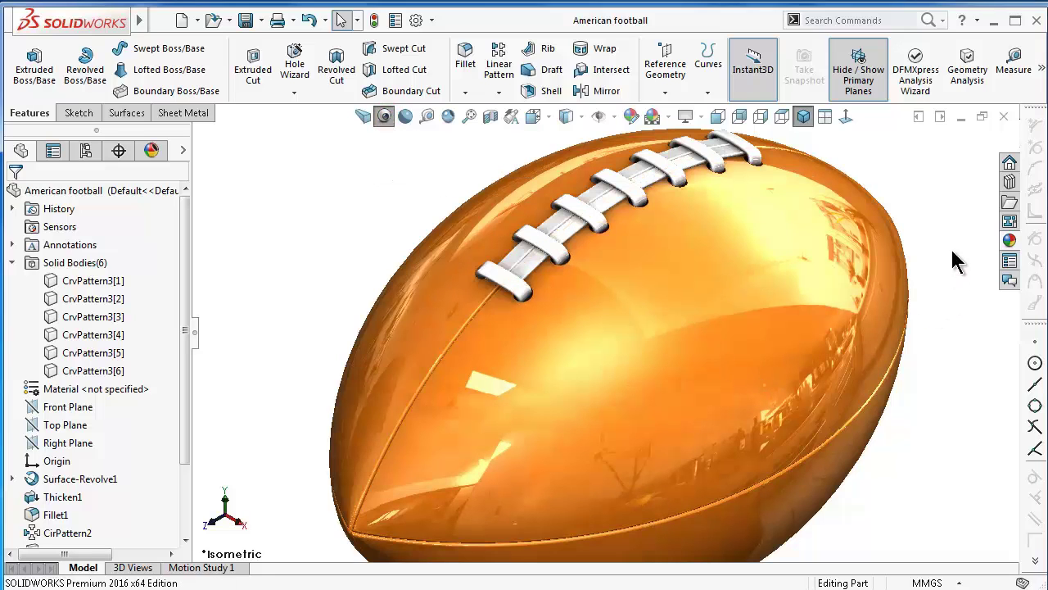
scroll(933, 271, "up", 2)
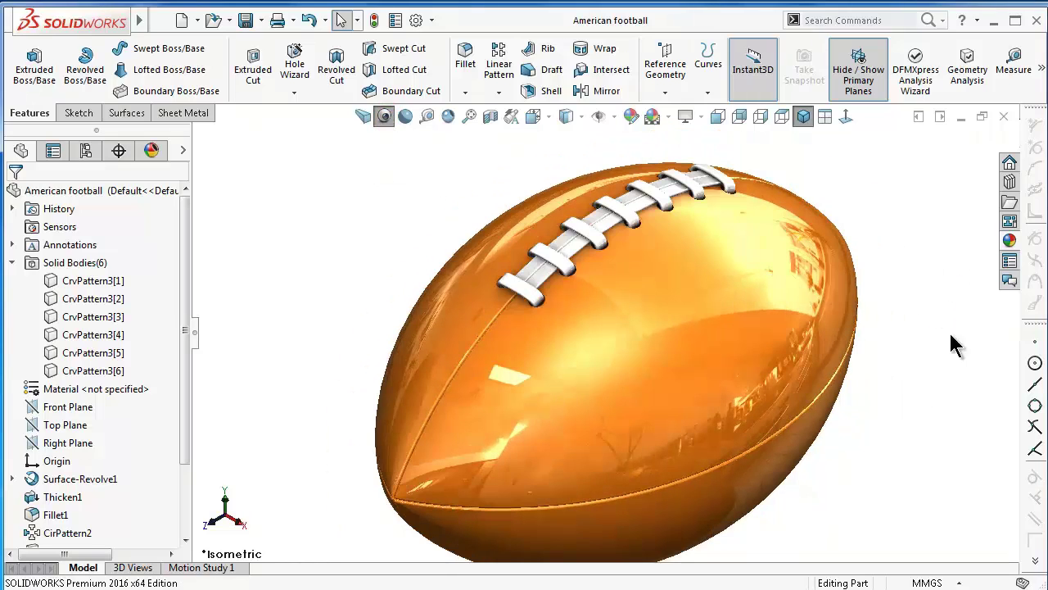
middle_click_drag(424, 444, 398, 393)
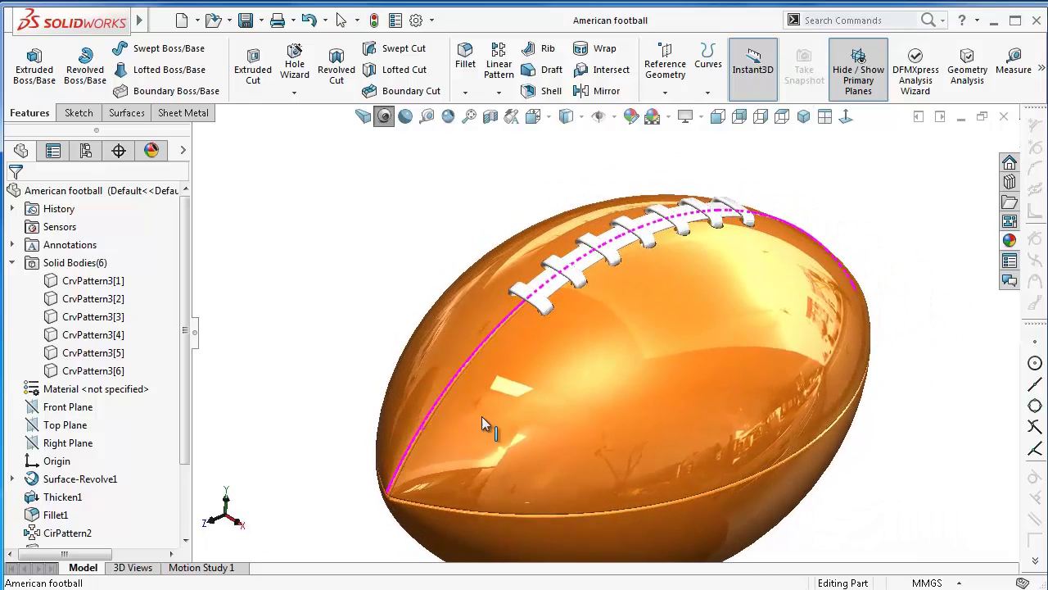
mouse_move(486, 426)
middle_mouse_down()
mouse_move(870, 295)
mouse_move(860, 325)
middle_mouse_up()
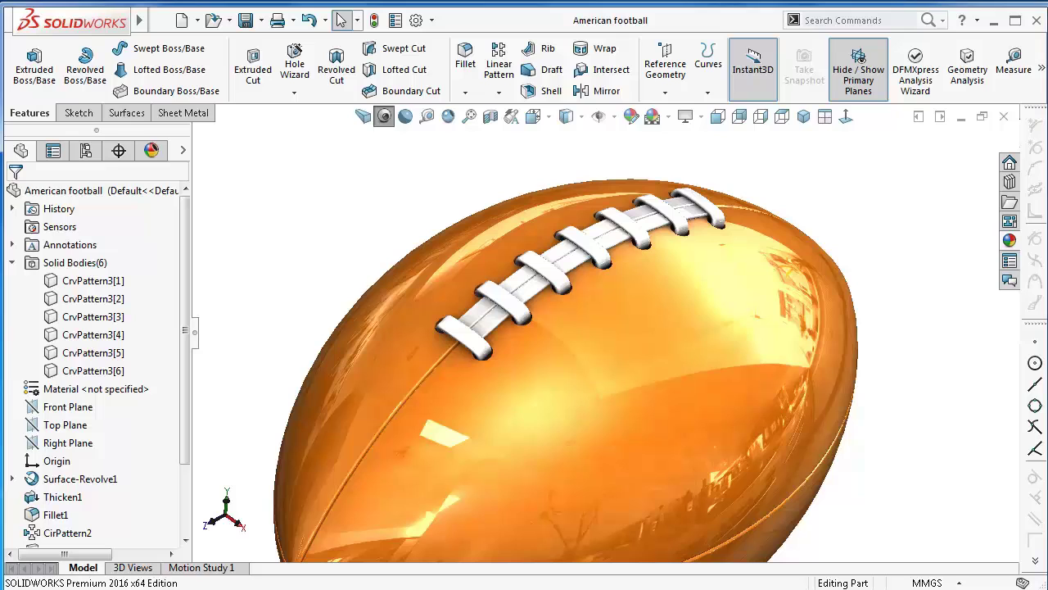
Zoom to fit, use Shaded With Edges, and turn the laces forward
left_click(385, 115)
mouse_move(894, 477)
middle_mouse_down()
mouse_move(726, 435)
mouse_move(839, 515)
middle_mouse_up()
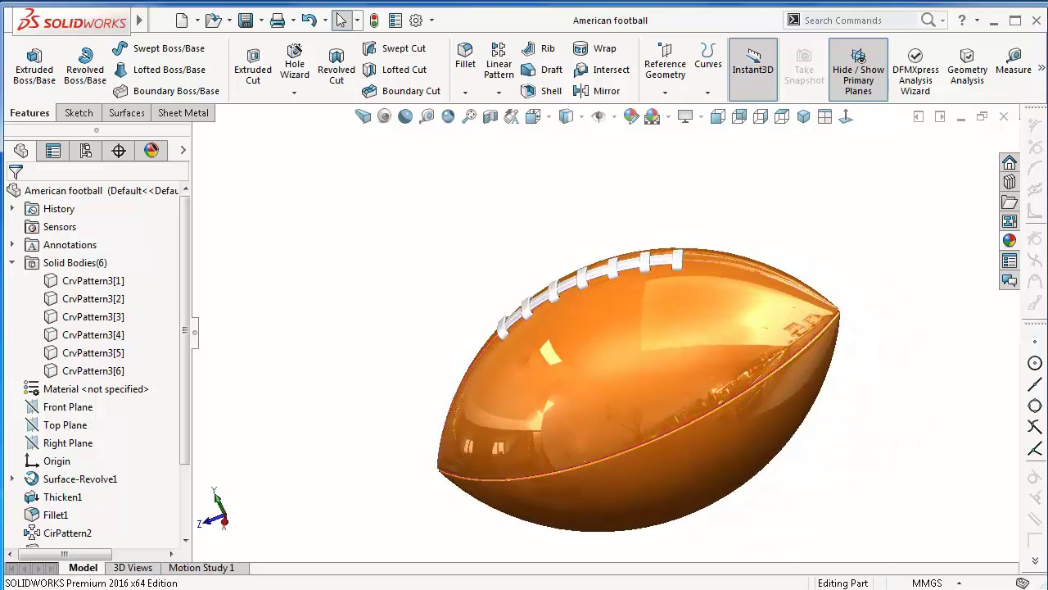
left_click(570, 116)
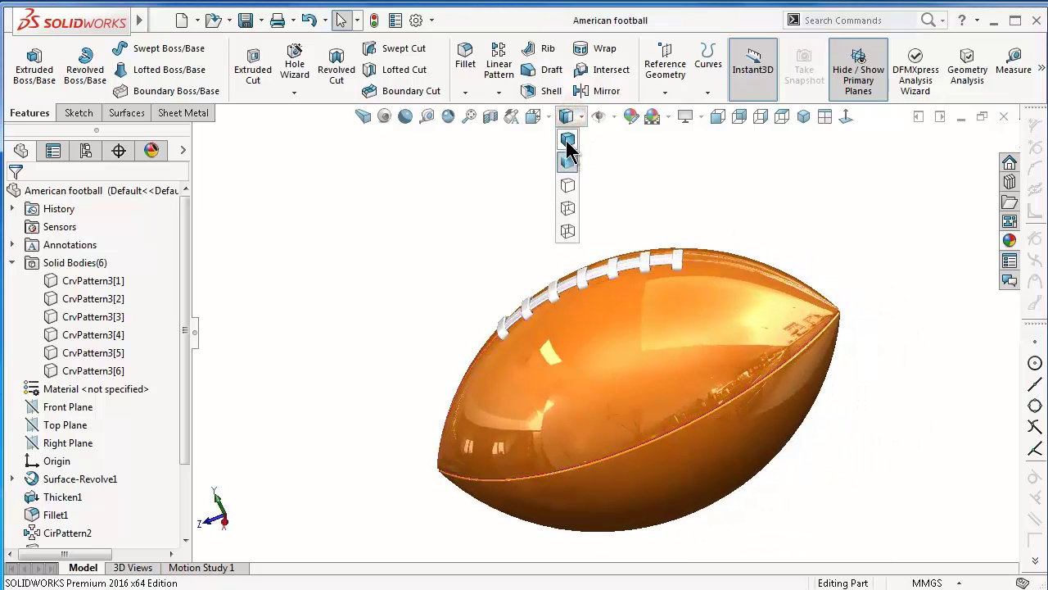
left_click(566, 140)
middle_click_drag(485, 221, 347, 297)
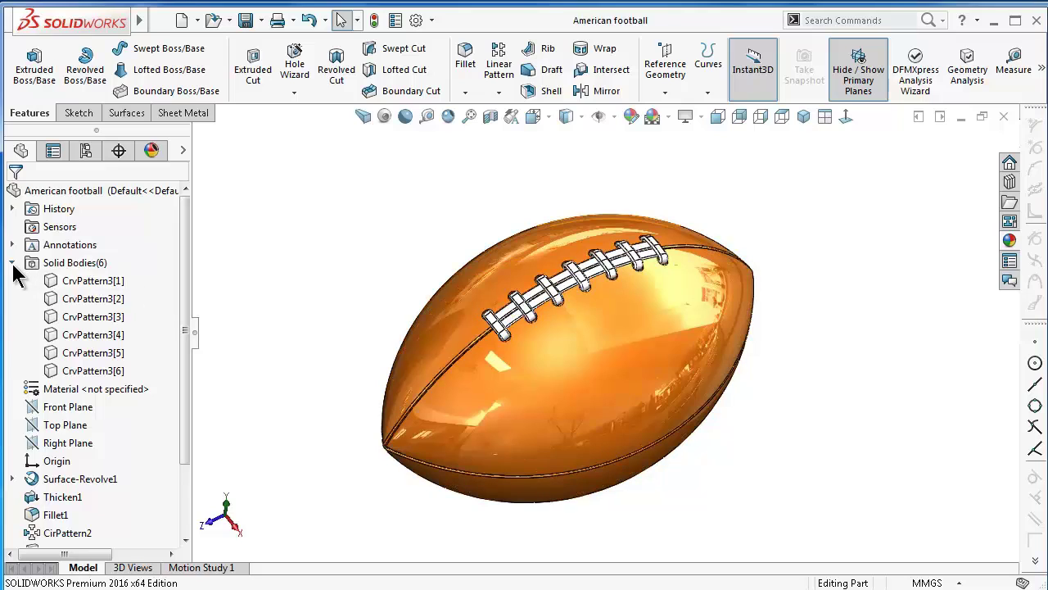
left_click(13, 262)
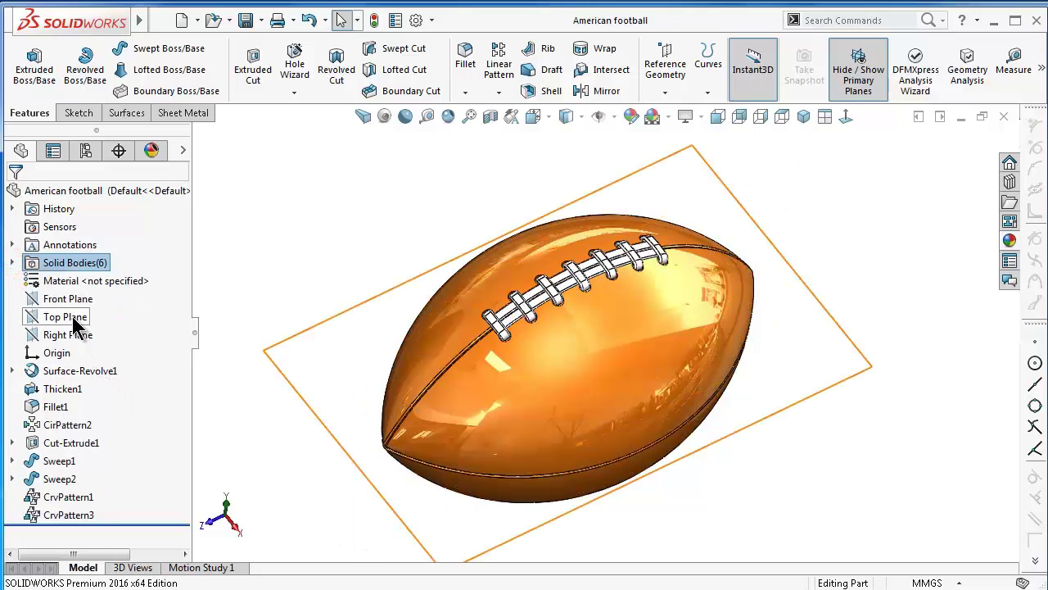
Start a sketch on the Top Plane viewed normal to it
left_click(69, 318)
left_click(80, 288)
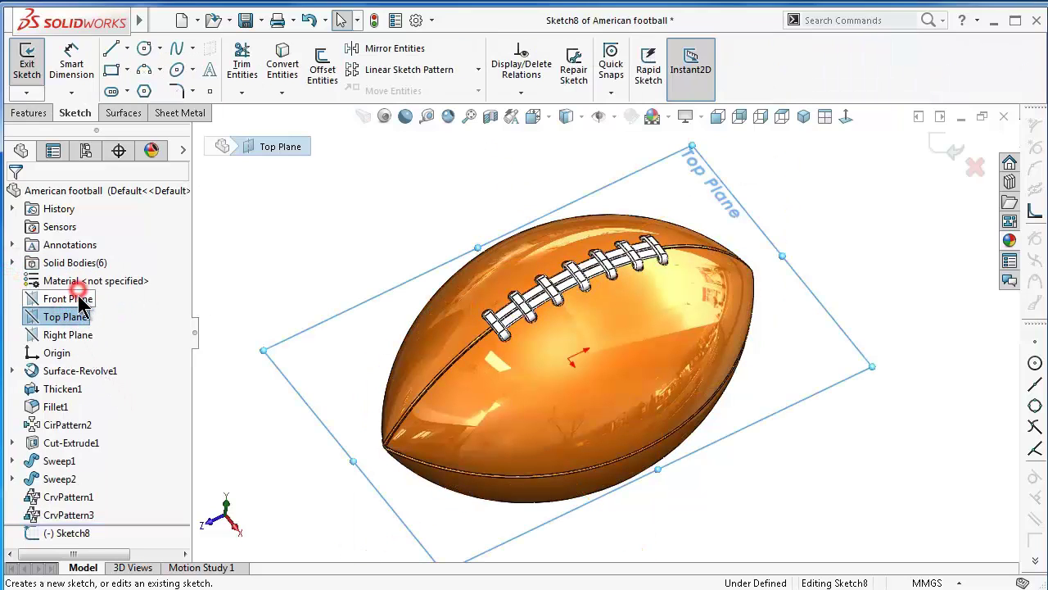
left_click(844, 120)
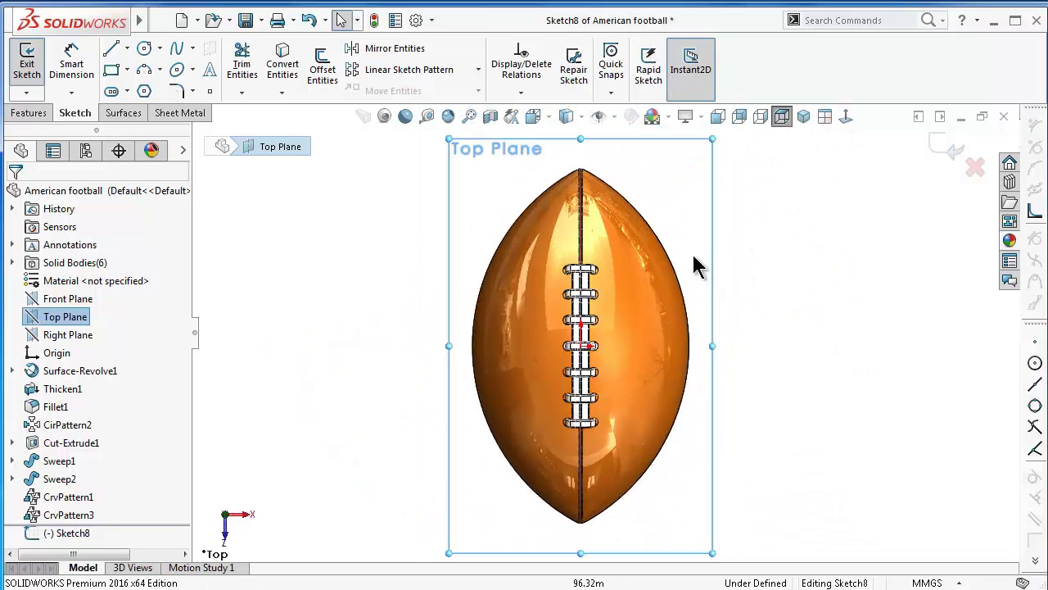
Draw a corner rectangle spanning the football's upper tip
left_click(113, 73)
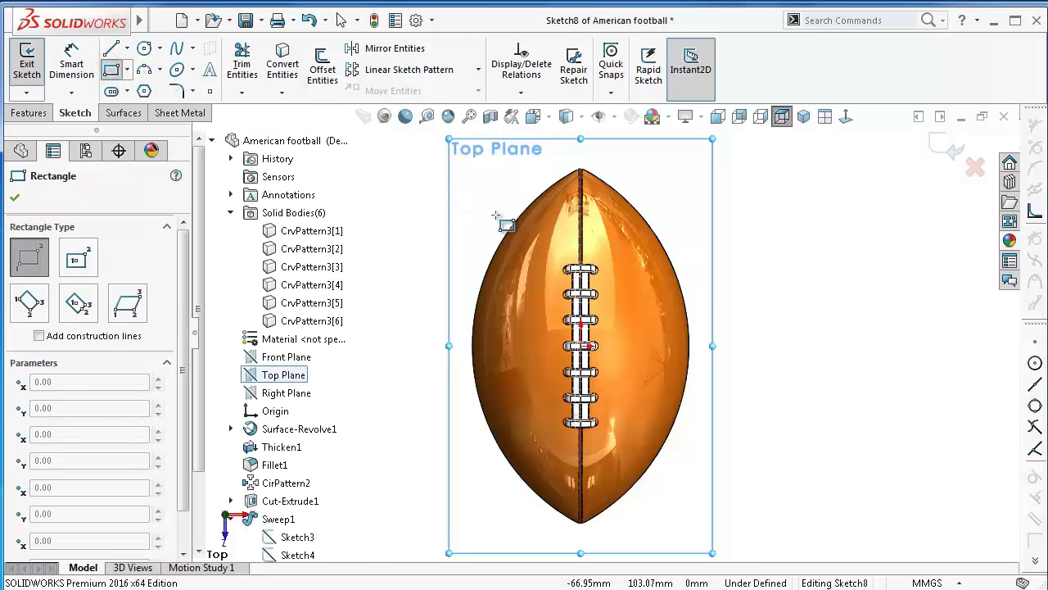
scroll(499, 220, "down", 2)
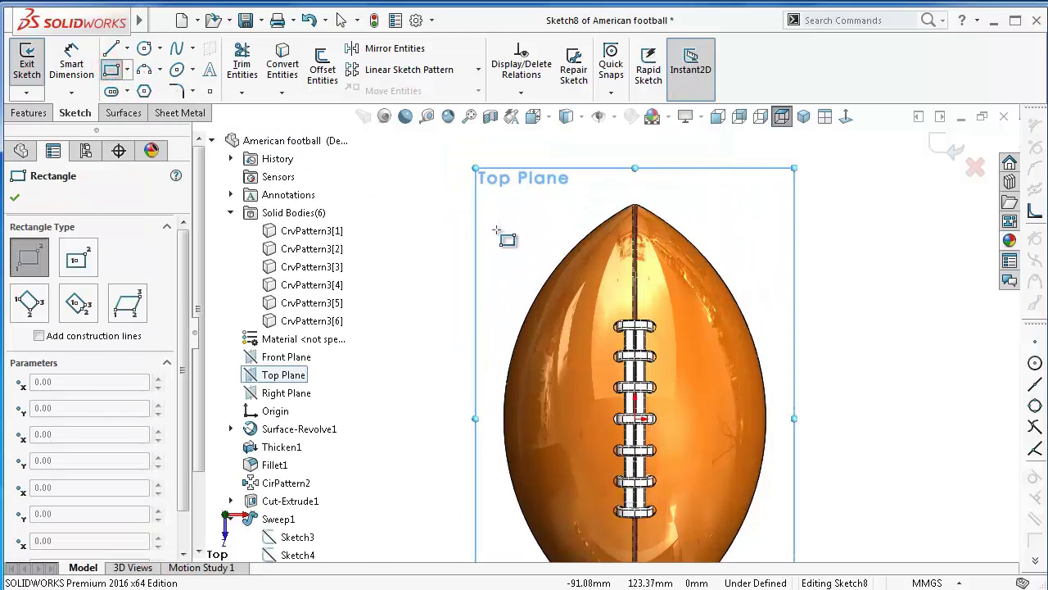
left_click(496, 229)
left_click(811, 286)
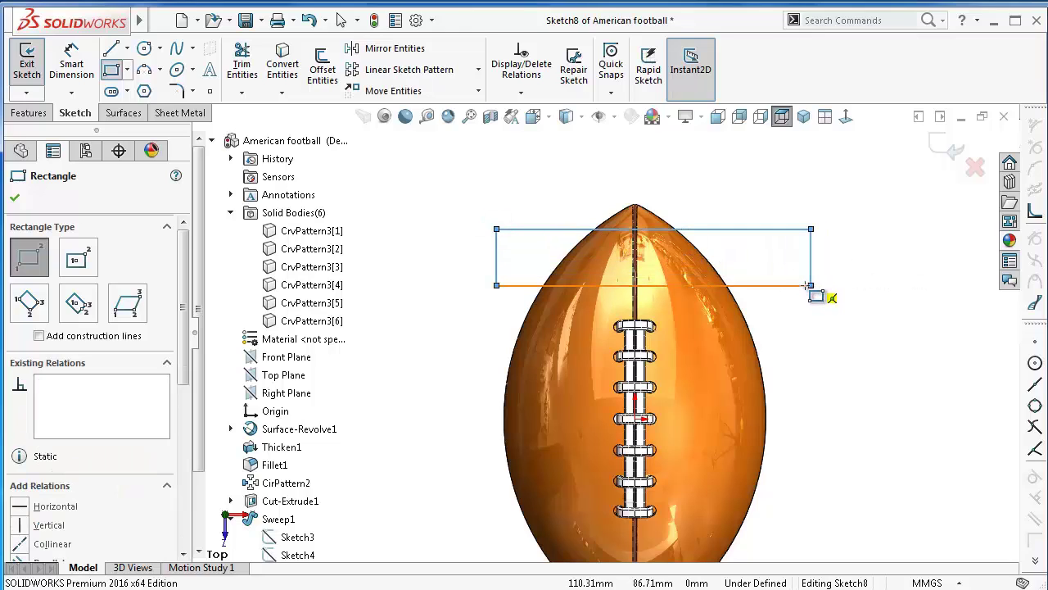
key("s")
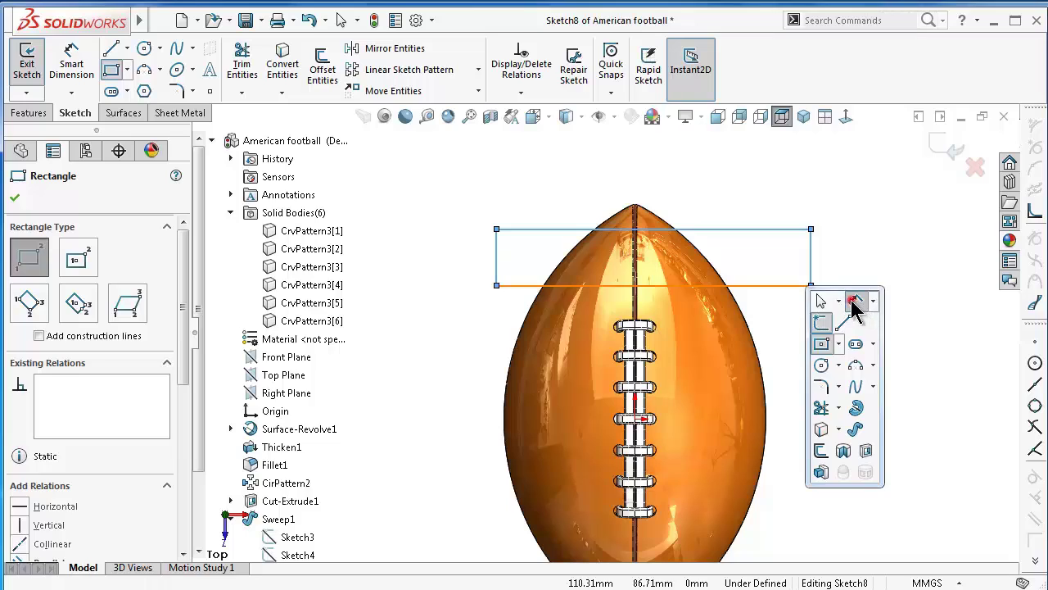
left_click(851, 301)
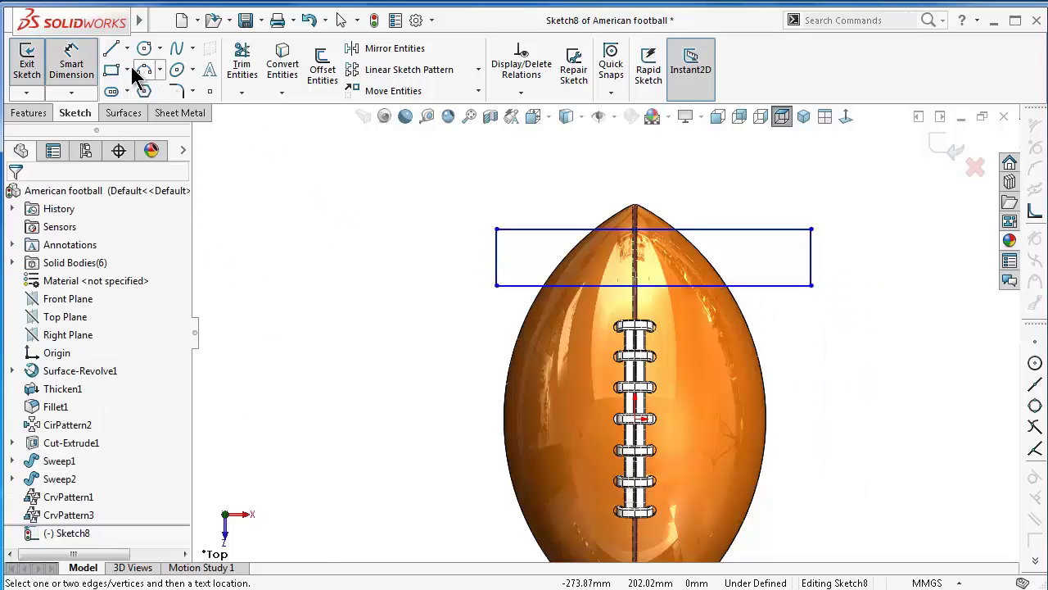
left_click(128, 49)
Draw a horizontal construction centerline from the sketch origin to the right
left_click(142, 88)
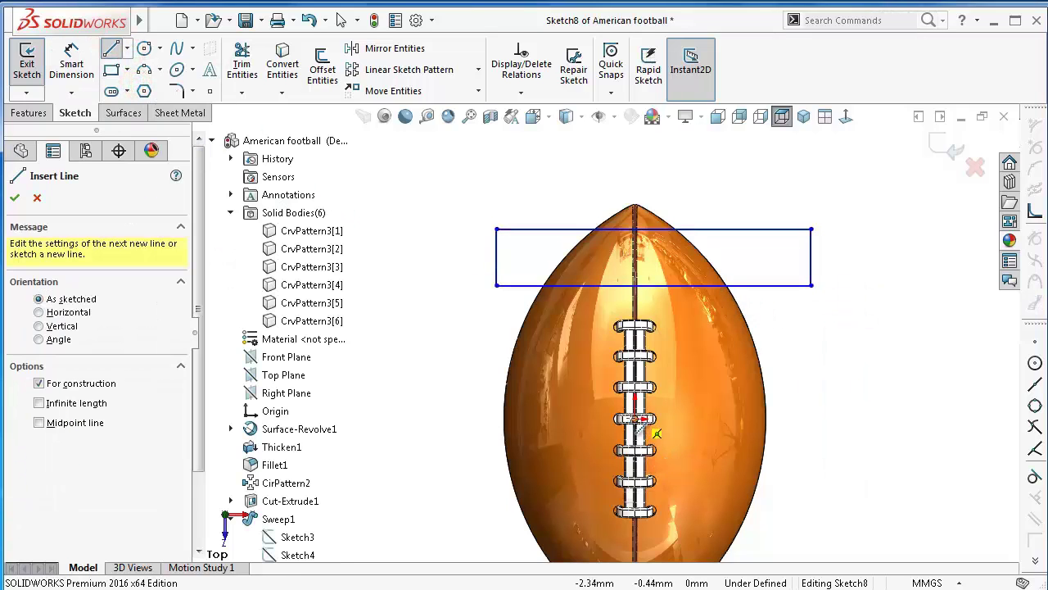
left_click(643, 421)
key("Escape")
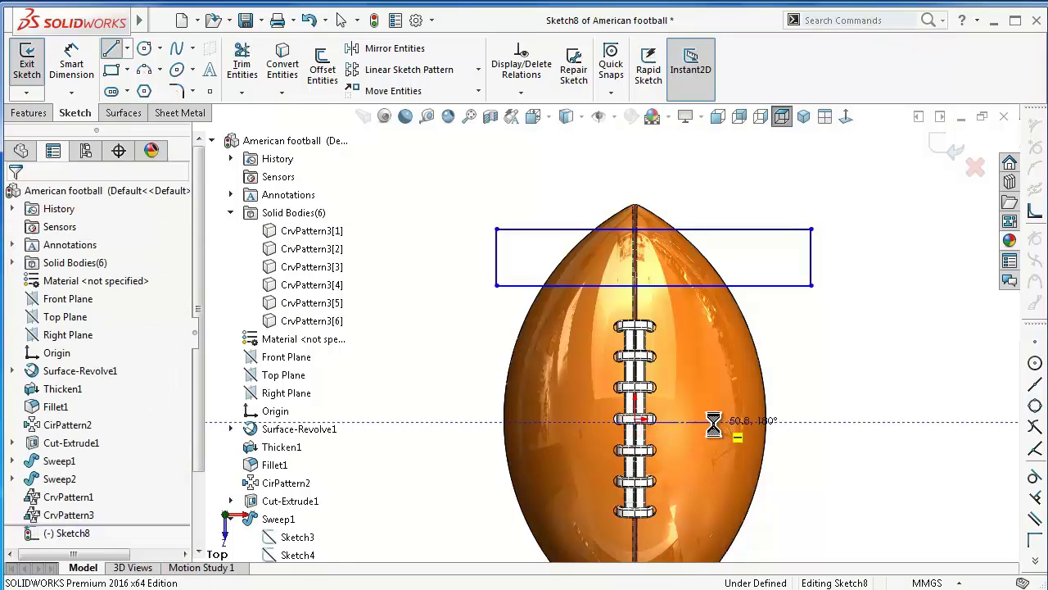
scroll(710, 422, "down", 3)
scroll(605, 414, "down", 3)
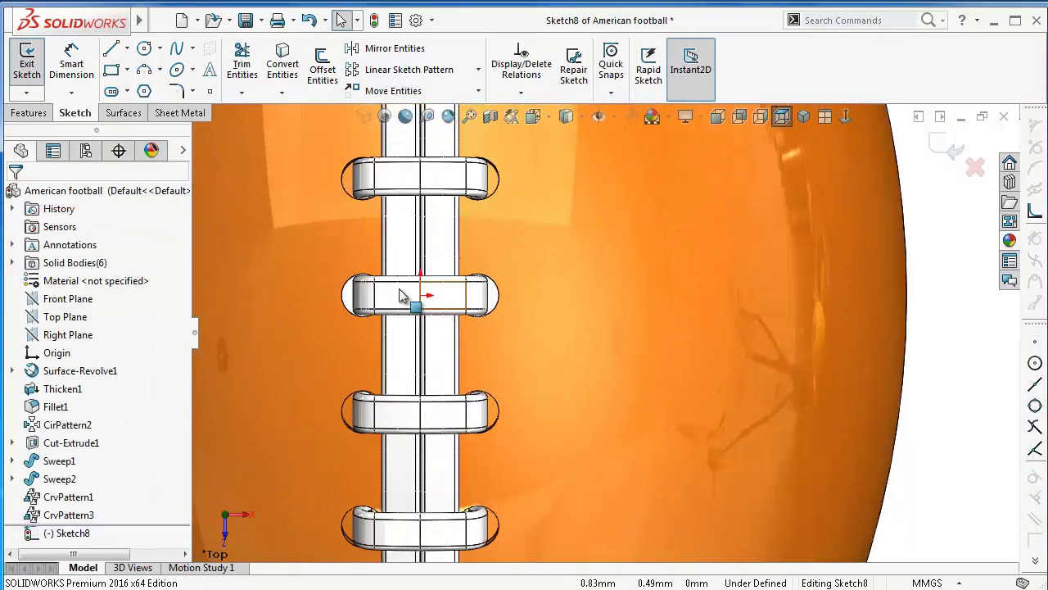
left_click(128, 49)
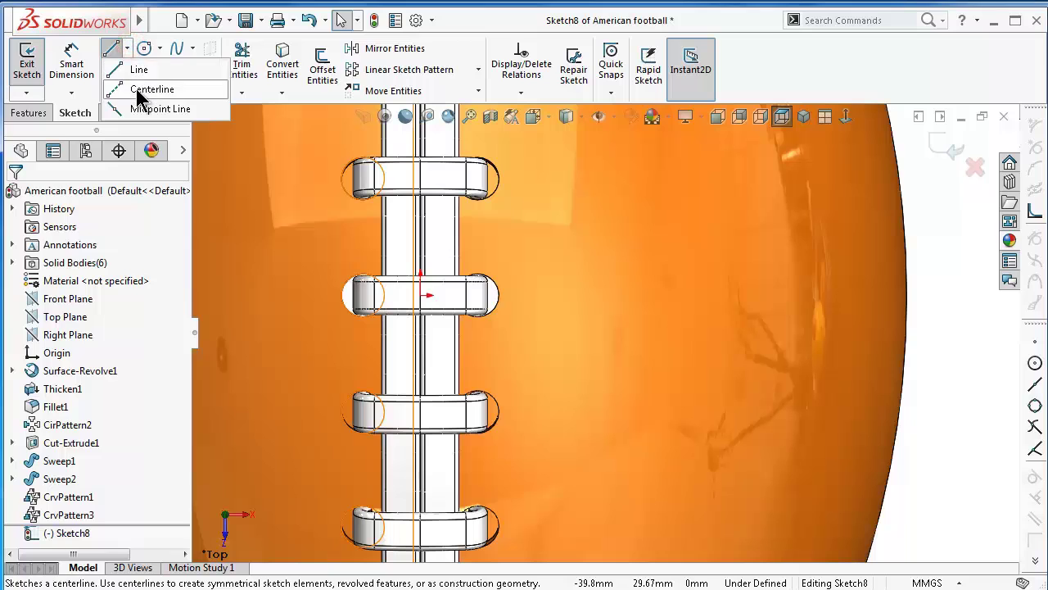
left_click(142, 87)
left_click(423, 299)
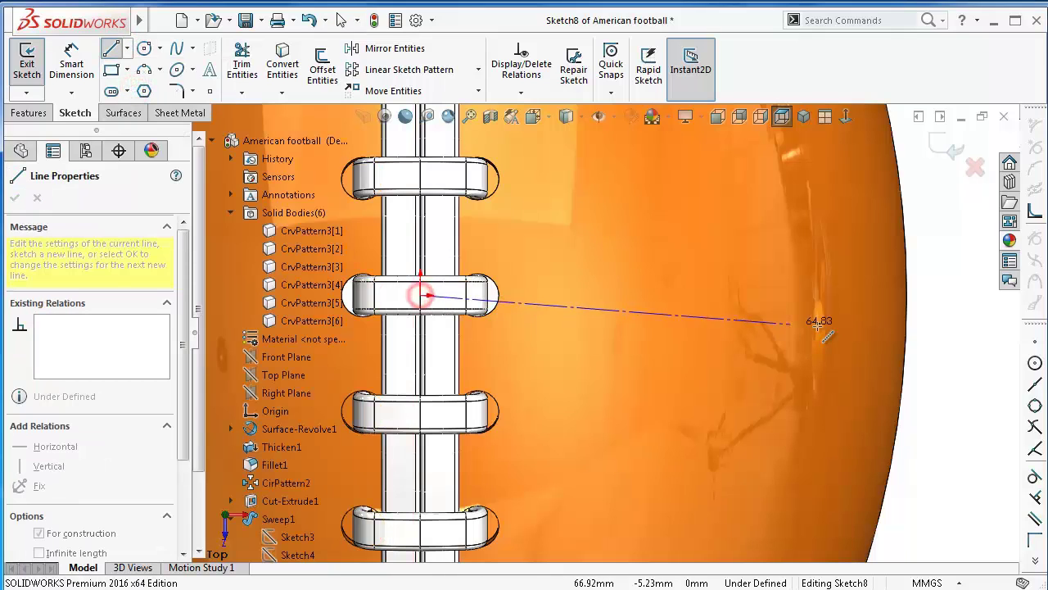
scroll(819, 320, "up", 3)
left_click(783, 314)
double_click(845, 378)
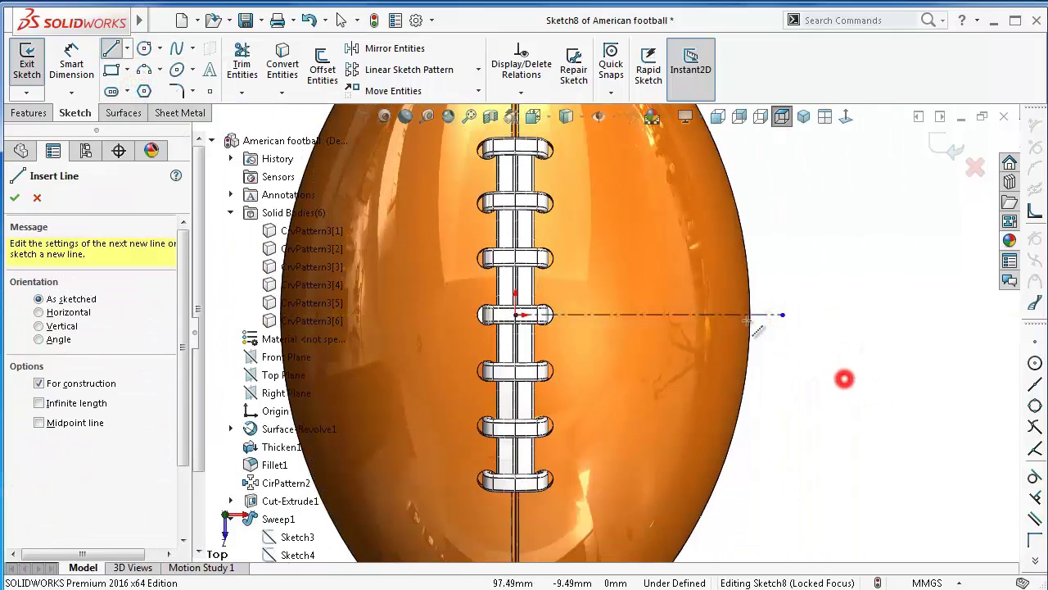
scroll(697, 286, "up", 5)
scroll(615, 318, "down", 3)
scroll(522, 332, "down", 2)
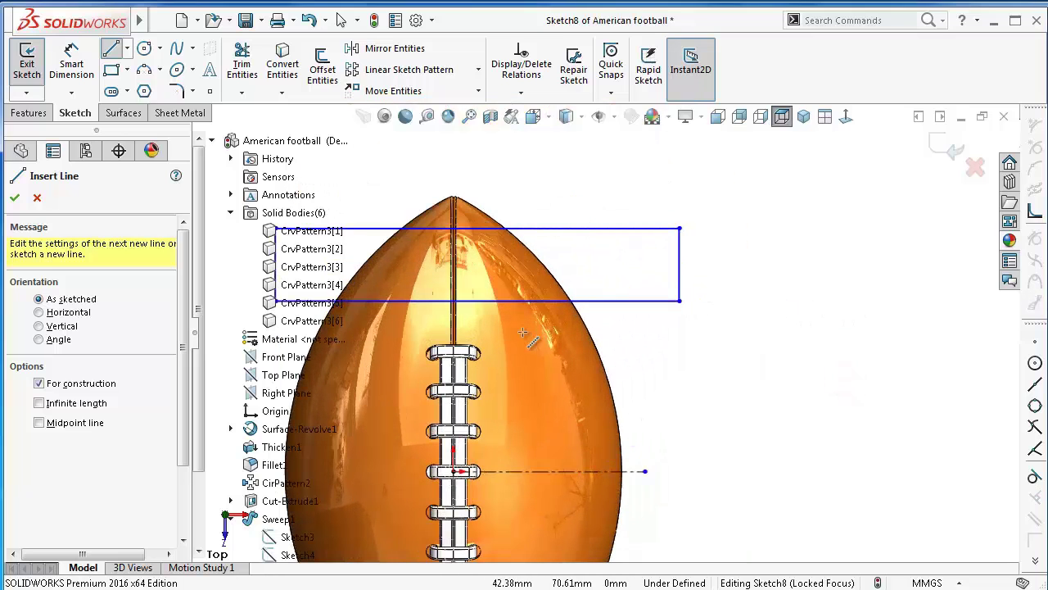
Dimension the rectangle's lower edge 85 from the horizontal centerline
key("s")
left_click(671, 360)
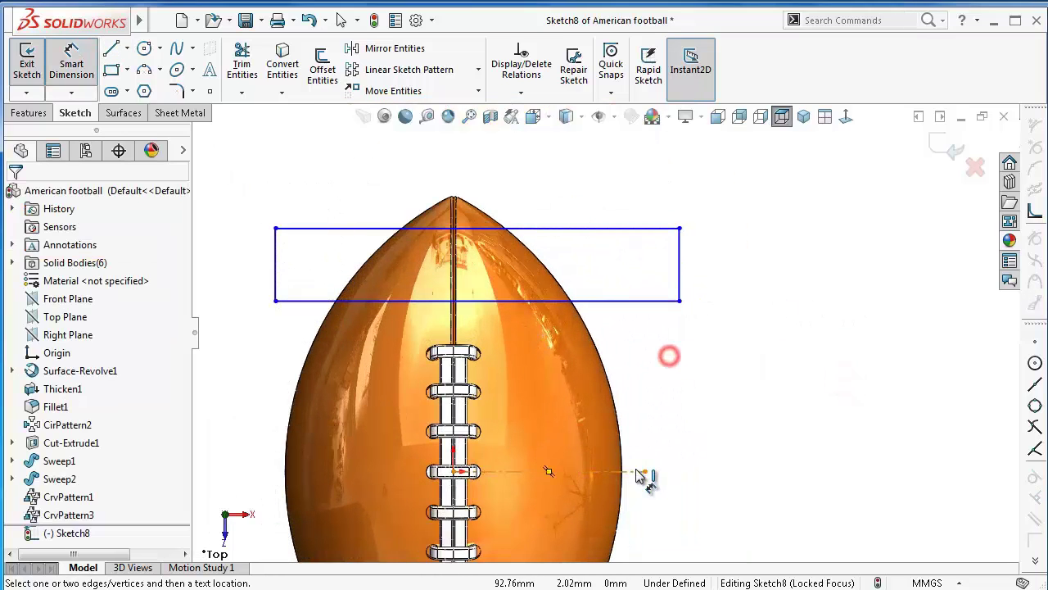
left_click(632, 471)
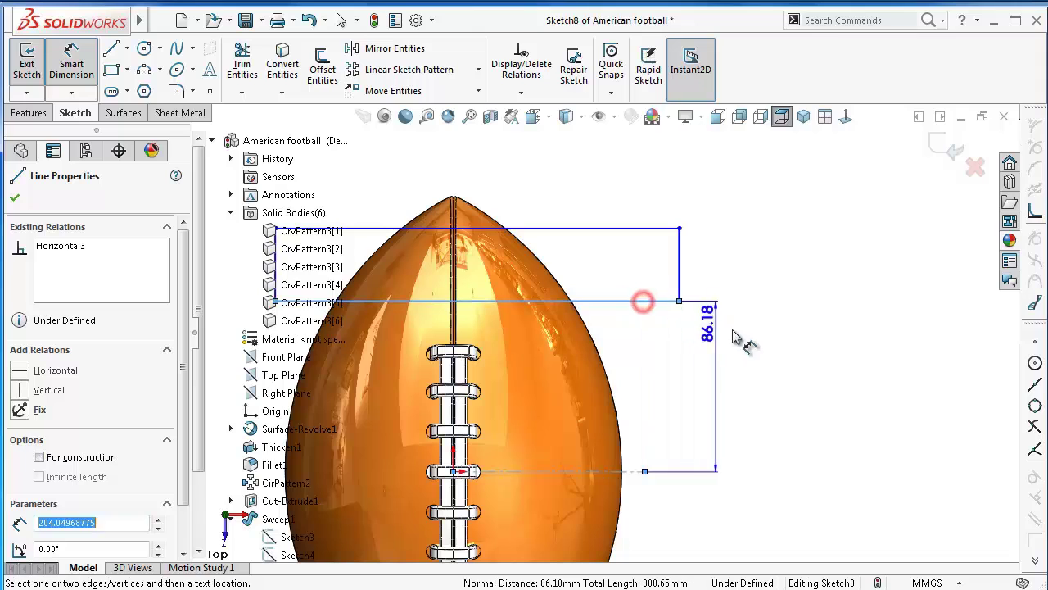
left_click(762, 354)
type("85")
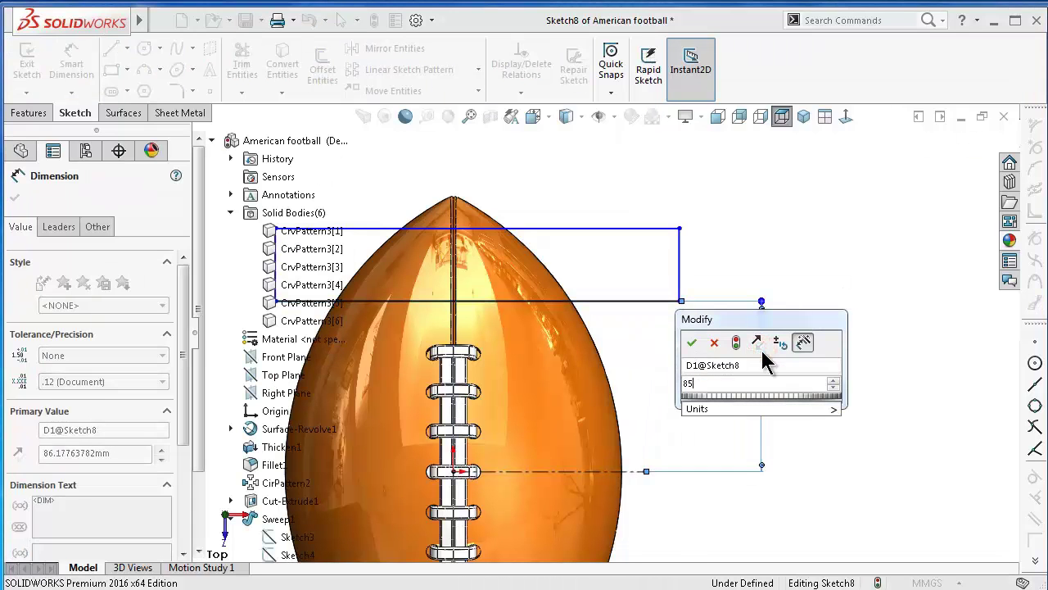
key("Return")
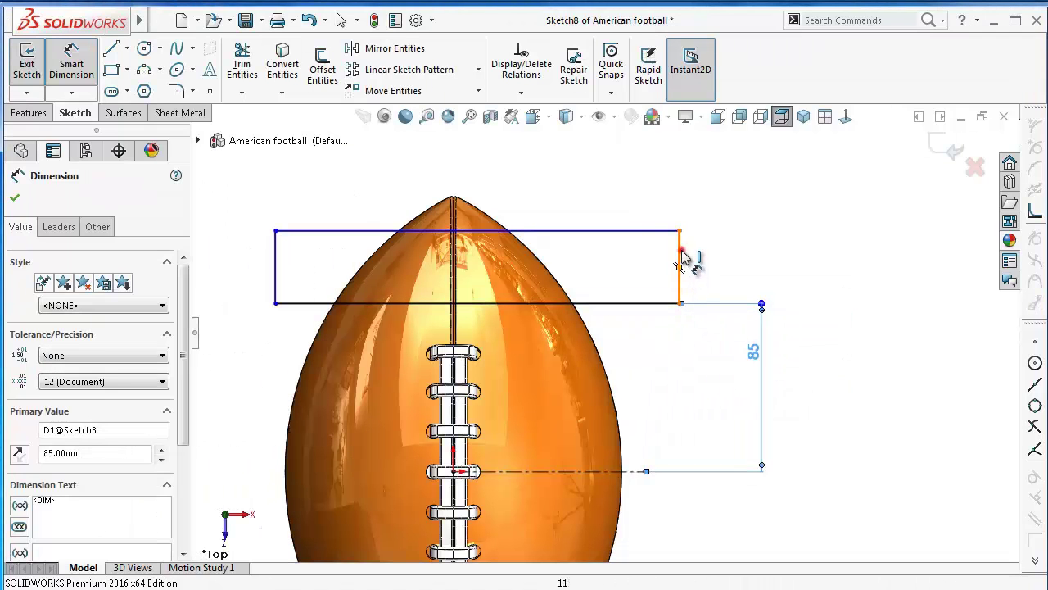
Set the rectangle's height to 20 with a dimension on its right edge
left_click(679, 259)
key("Escape")
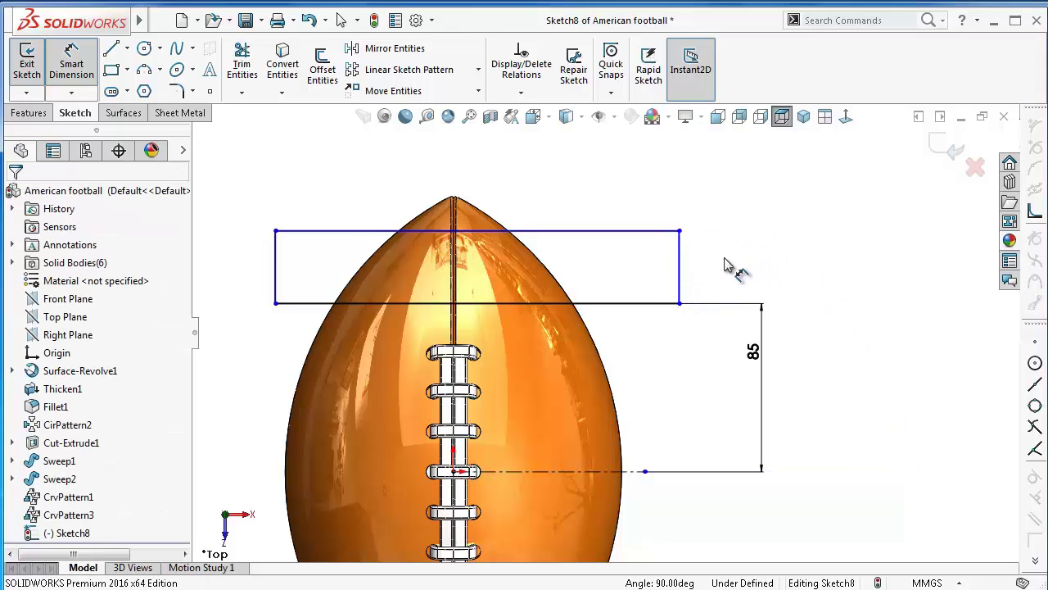
left_click(682, 262)
left_click(741, 255)
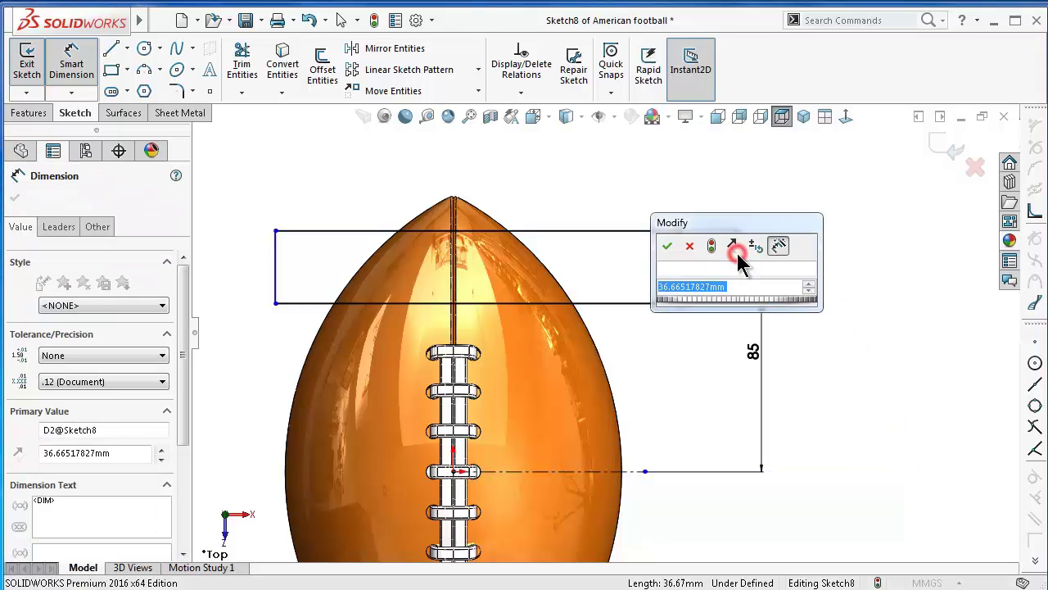
type("20")
key("Return")
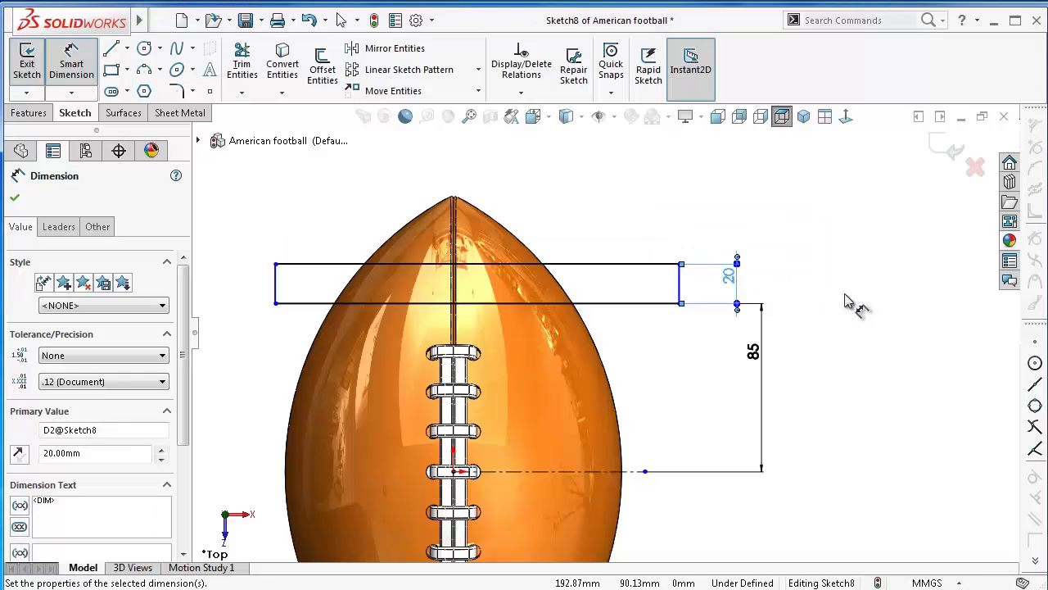
left_click(866, 287)
Set the rectangle's width to 200 with a dimension on its top edge
scroll(629, 284, "down", 5)
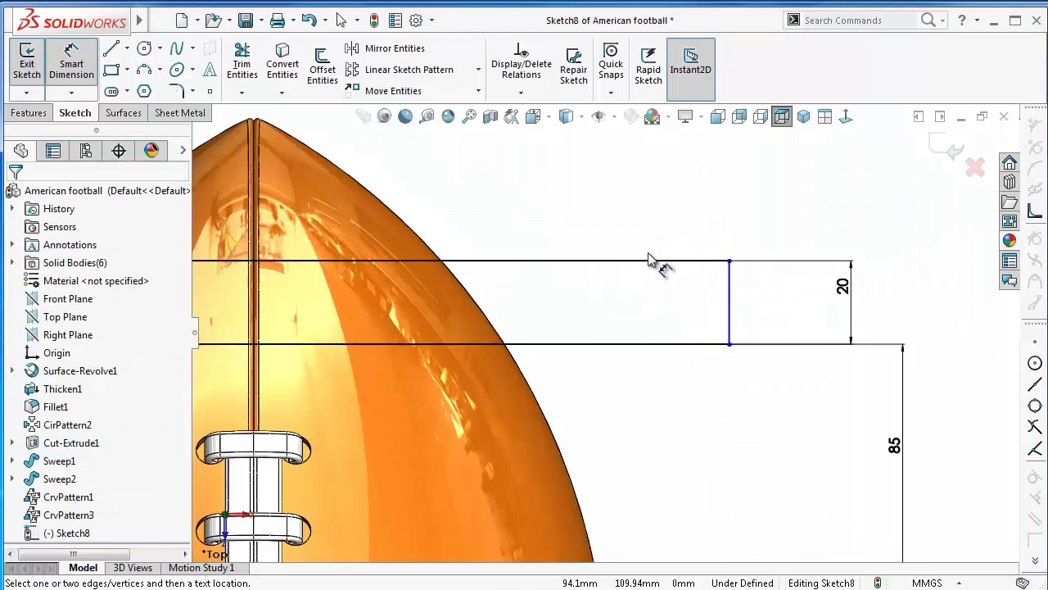
left_click(650, 261)
scroll(631, 270, "up", 4)
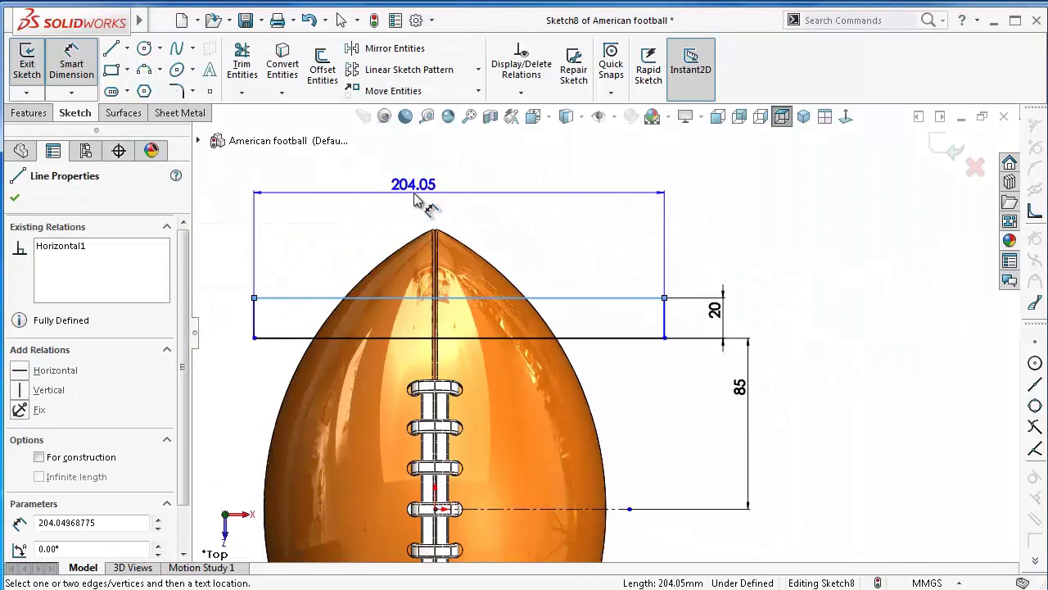
left_click(414, 194)
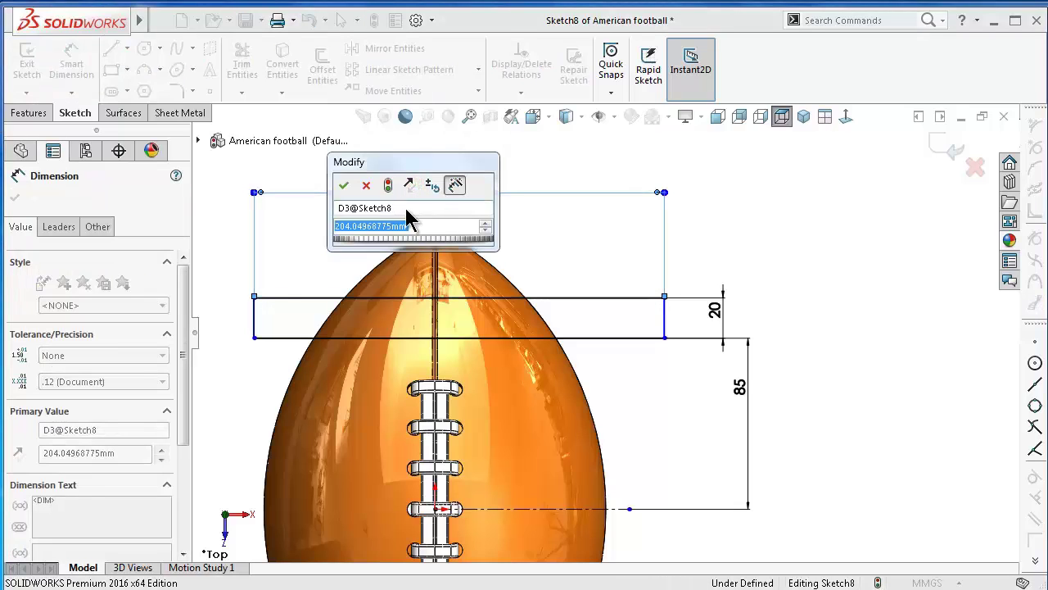
type("200")
key("Return")
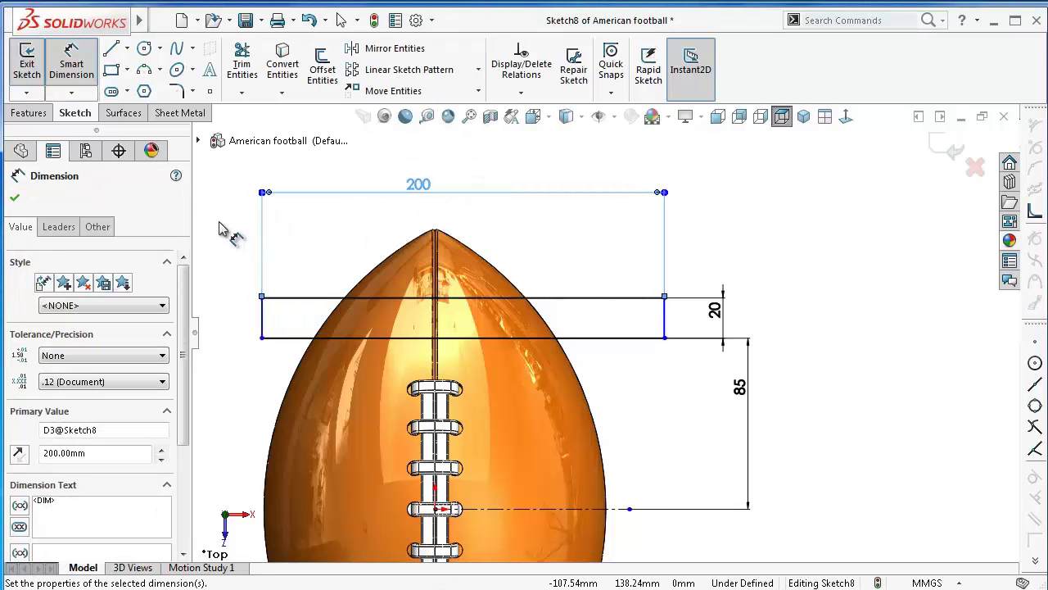
left_click(219, 226)
Remove the stray 114.03 distance dimension between the right side and origin
middle_click_drag(443, 316, 501, 322, "ctrl")
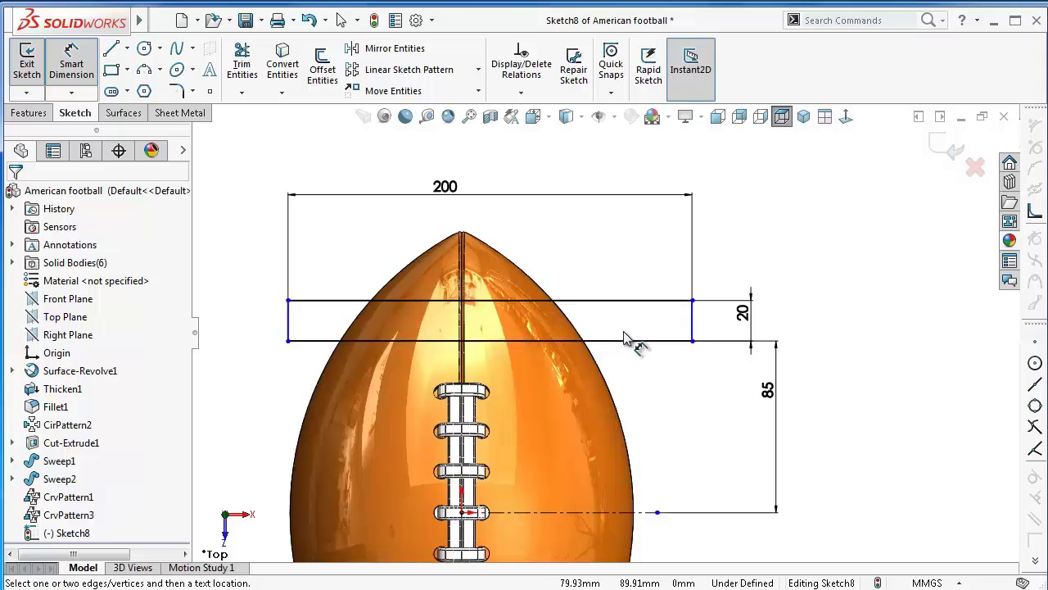
left_click(692, 320)
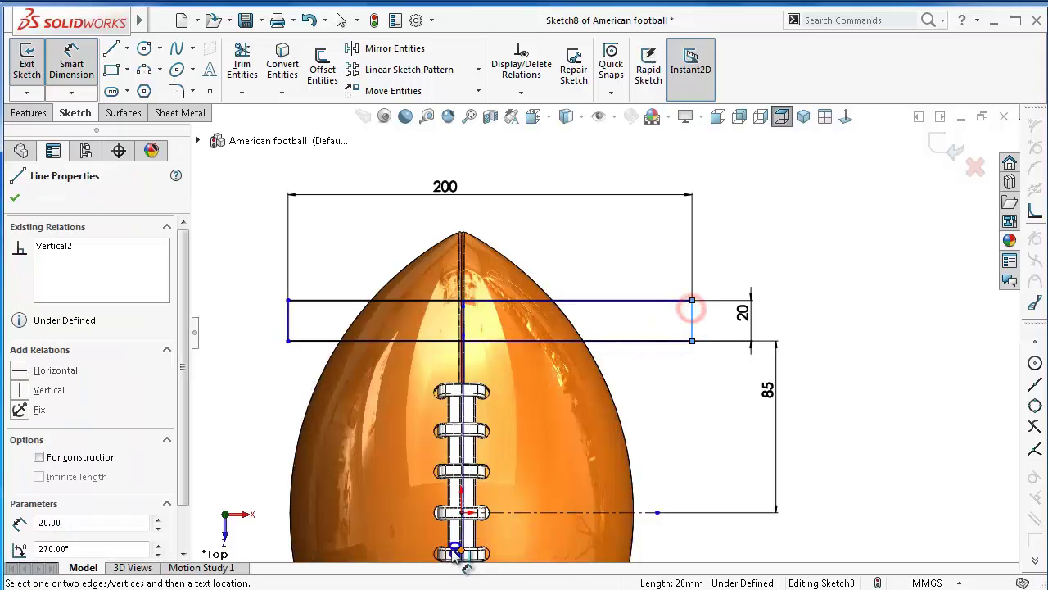
left_click(463, 512)
left_click(583, 282)
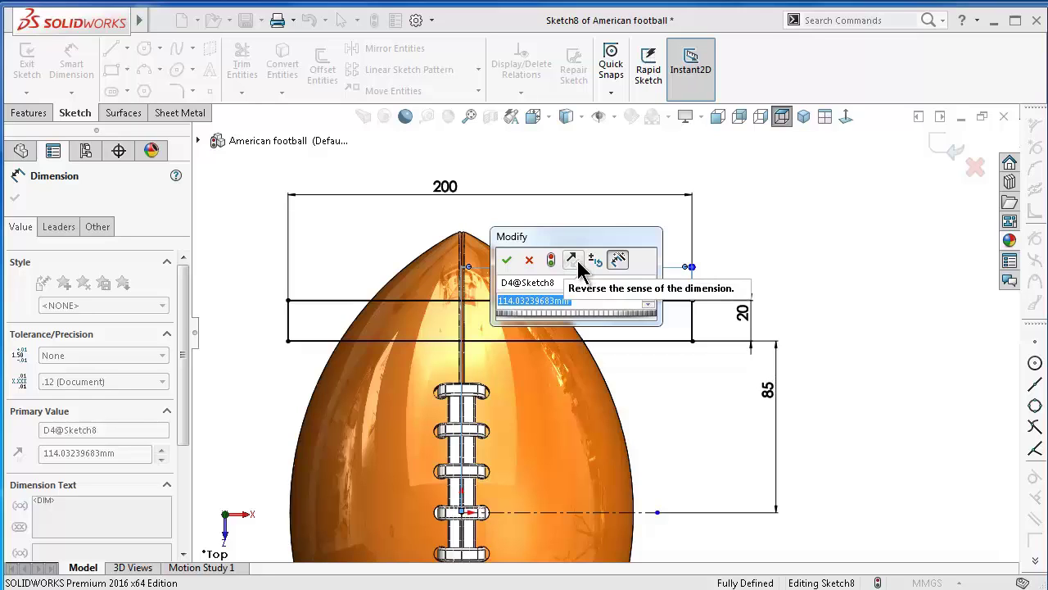
key("BackSpace")
left_click(530, 260)
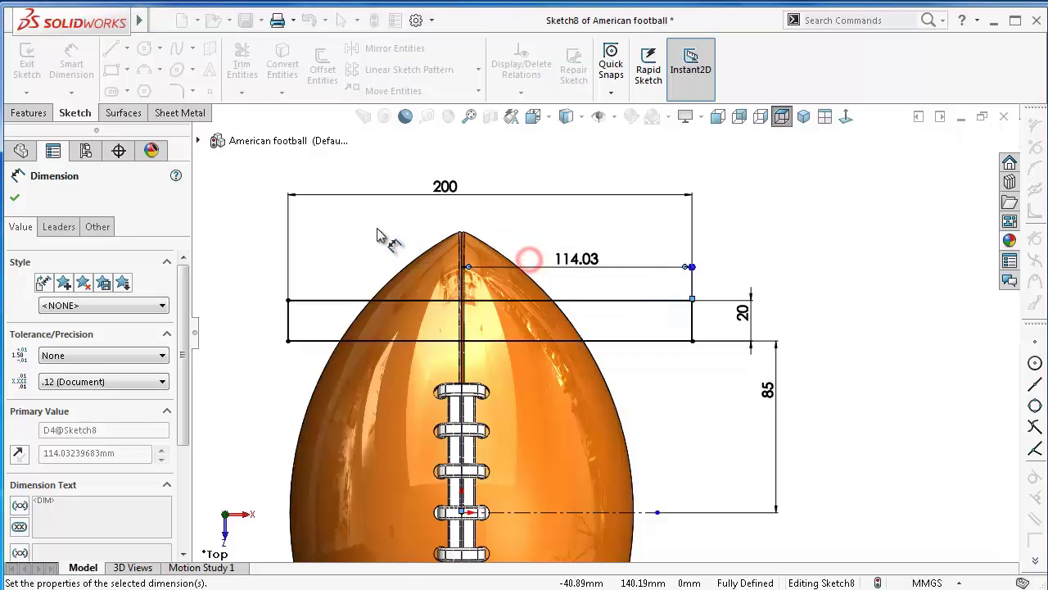
left_click(682, 271)
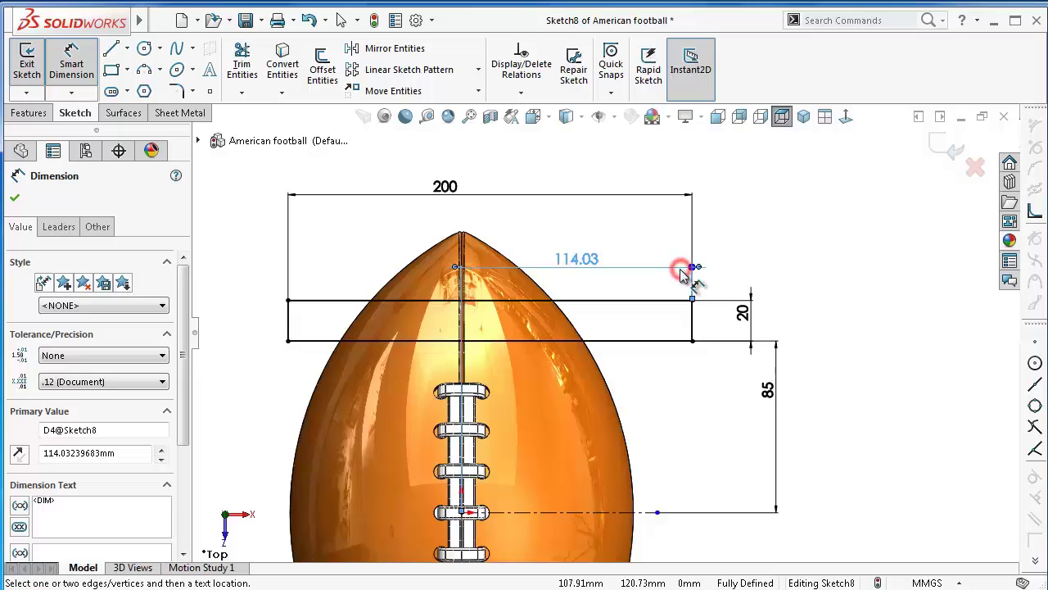
key("Delete")
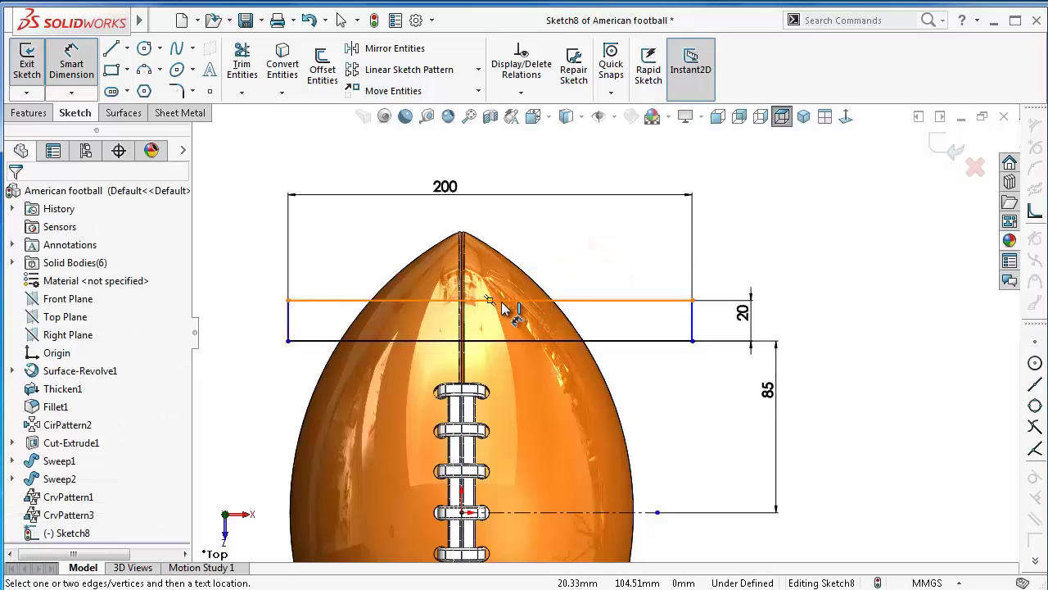
Make the top line's midpoint Vertical to the origin, fully defining the sketch
left_click(492, 302)
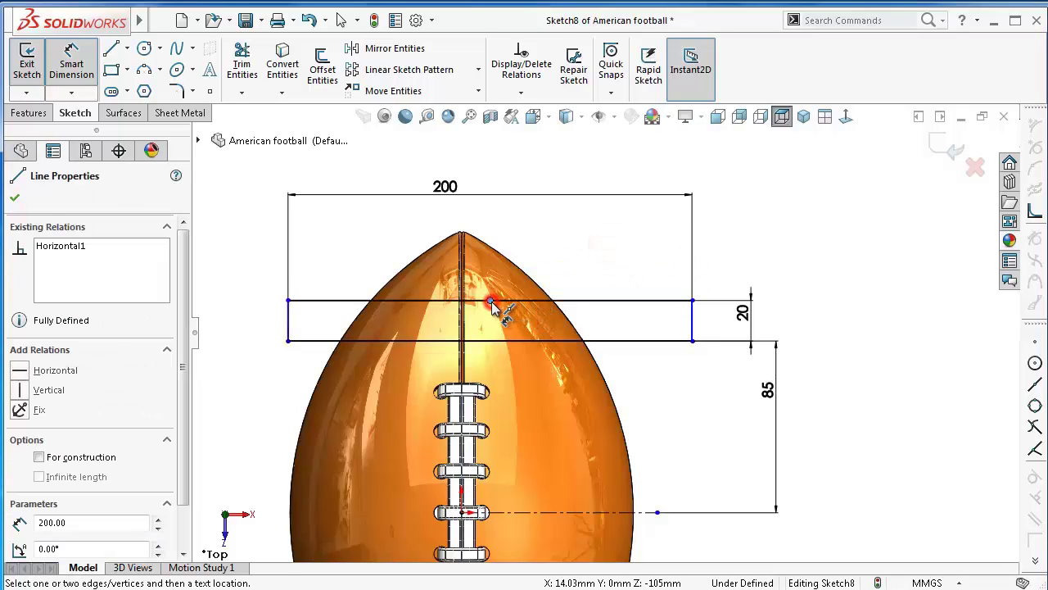
left_click(465, 513)
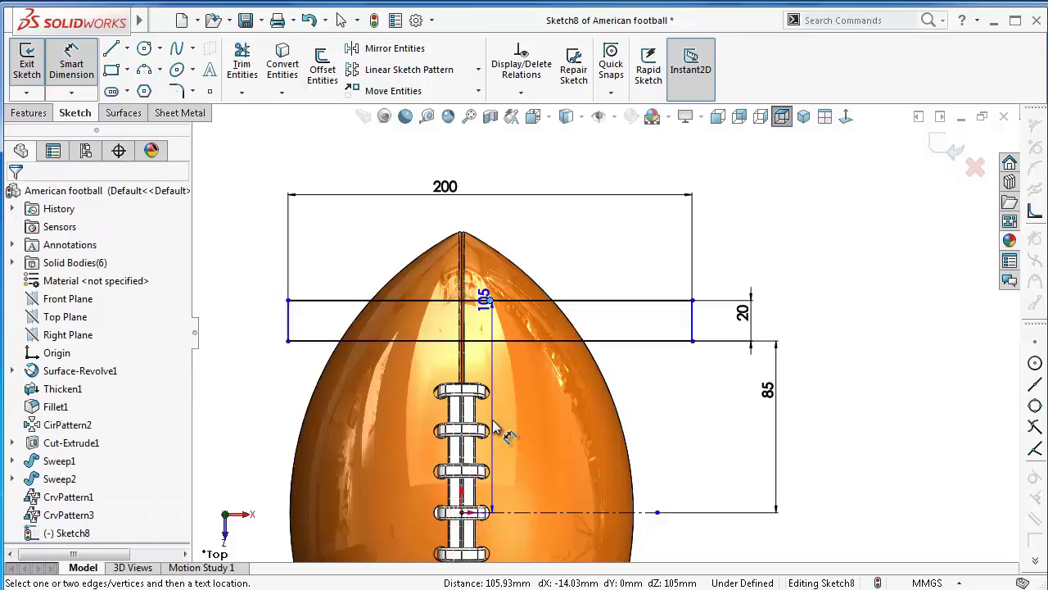
key("Escape")
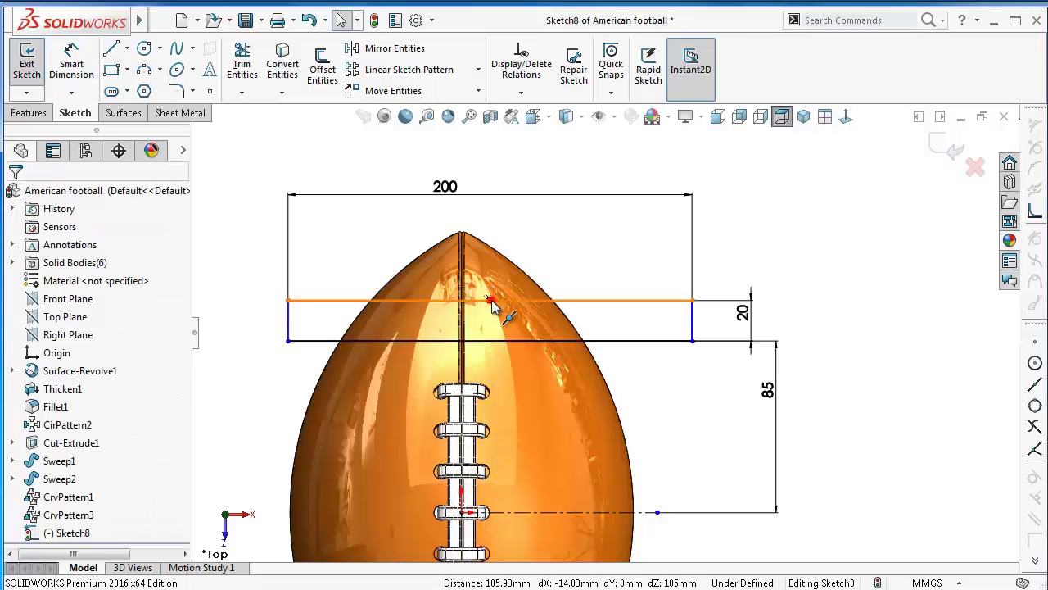
left_click(491, 301)
left_click(464, 514)
left_click(489, 301, "ctrl")
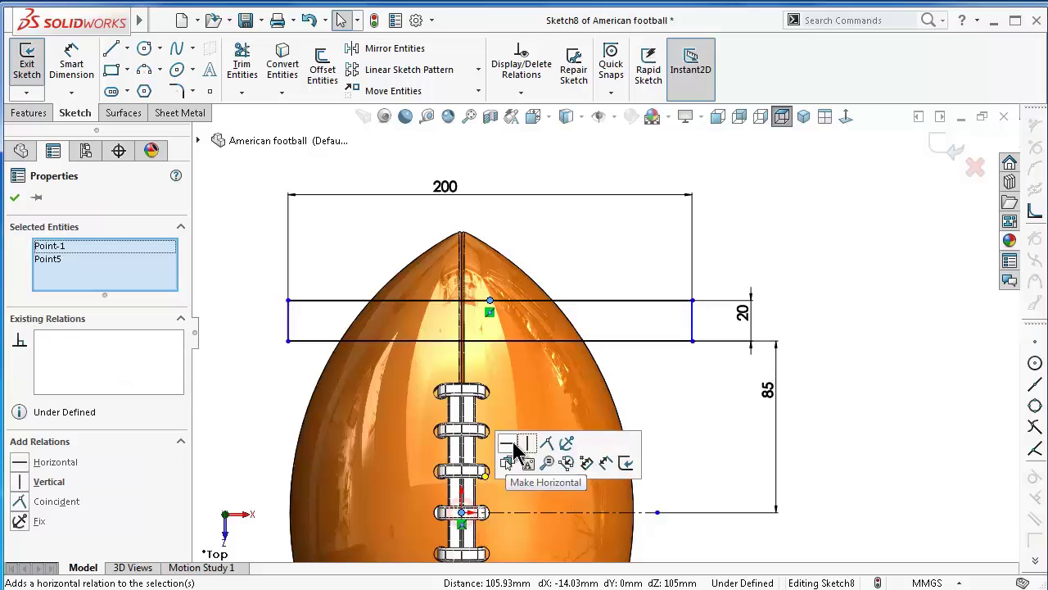
left_click(543, 440)
left_click(534, 237)
scroll(540, 270, "up", 4)
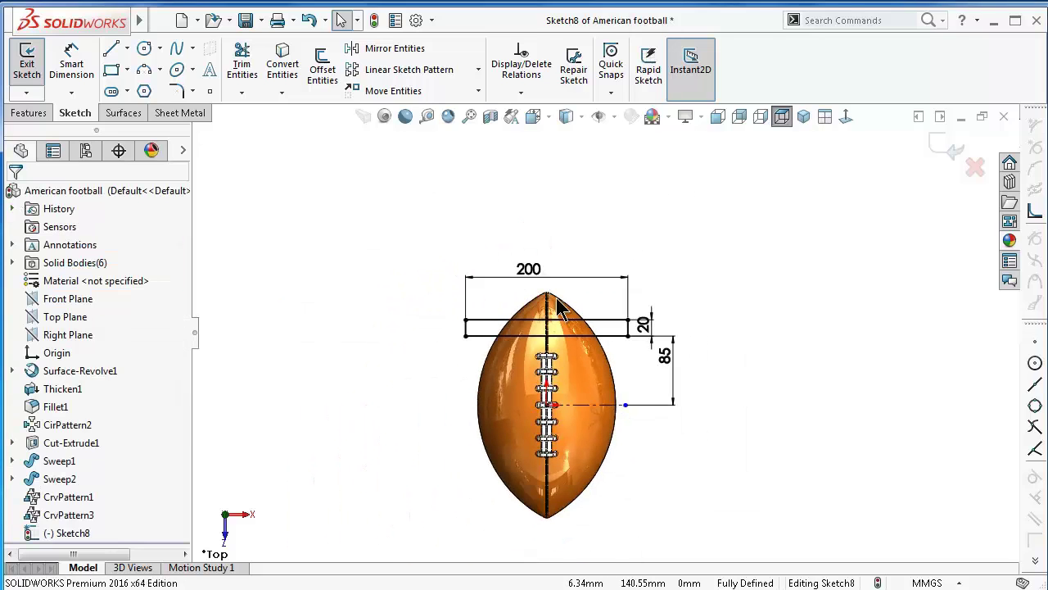
scroll(561, 311, "down", 1)
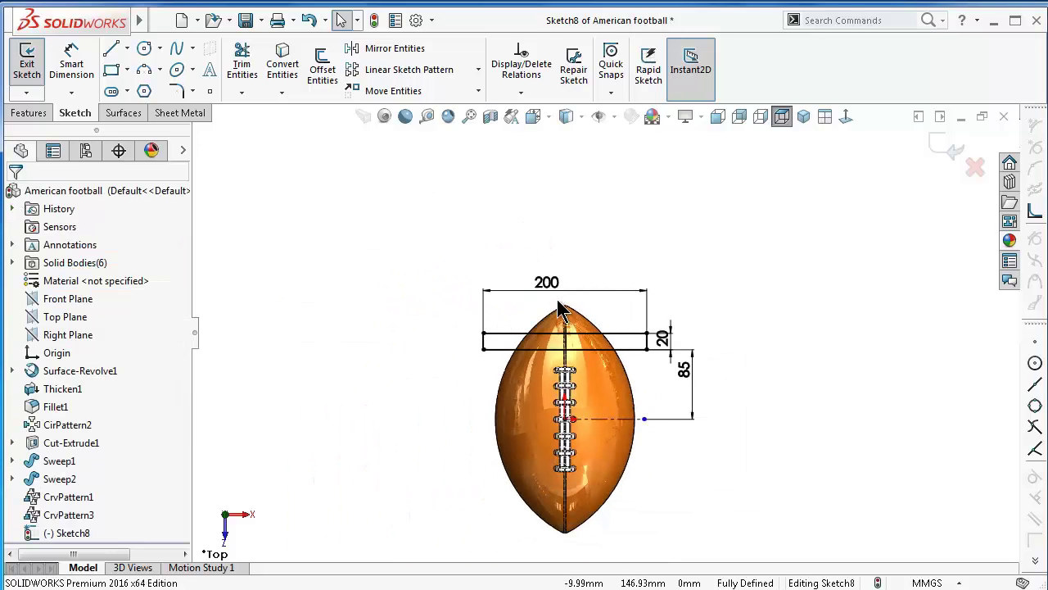
left_click(393, 50)
scroll(463, 226, "down", 2)
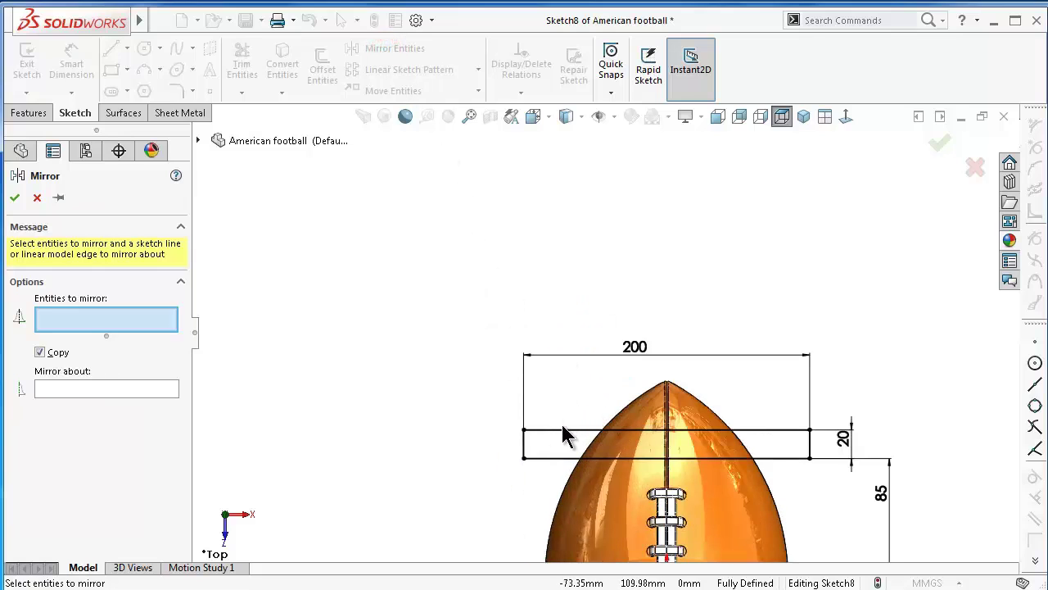
Mirror the top and bottom band lines about the horizontal centerline
left_click(562, 427)
left_click(554, 459)
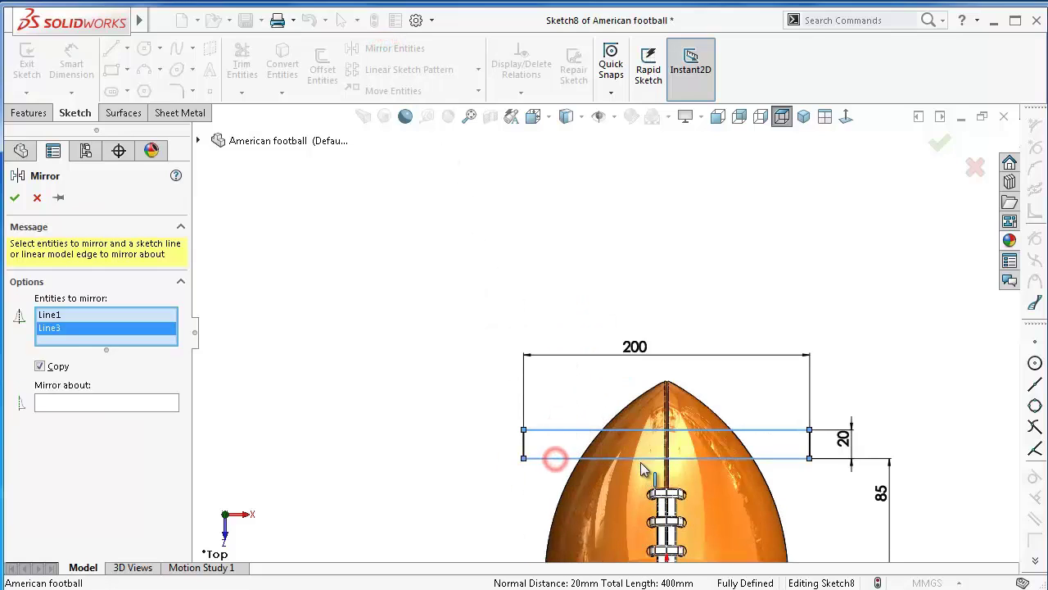
scroll(640, 467, "up", 1)
scroll(642, 467, "up", 1)
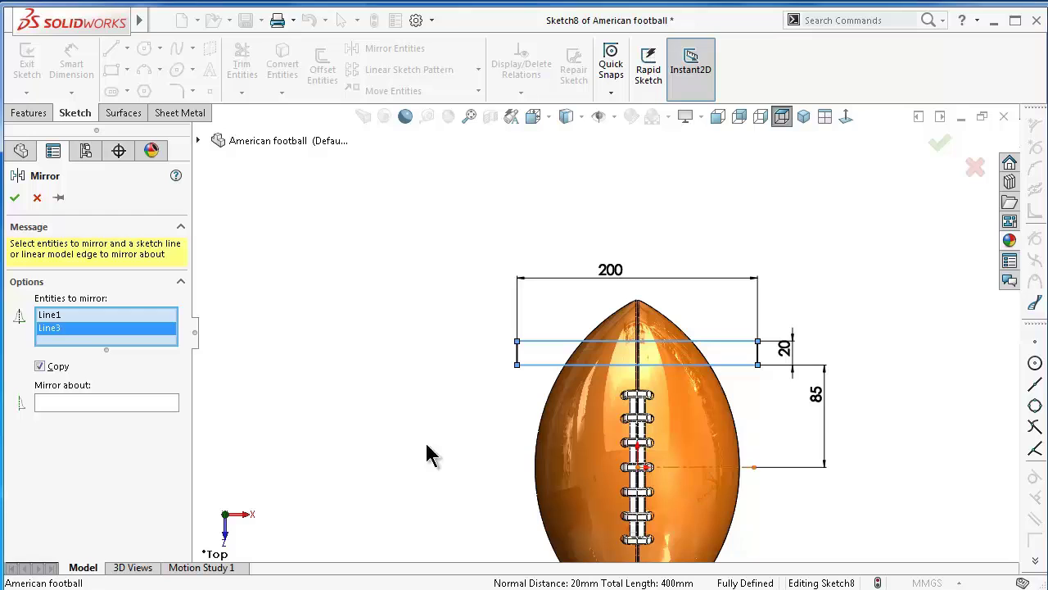
left_click(110, 402)
left_click(693, 469)
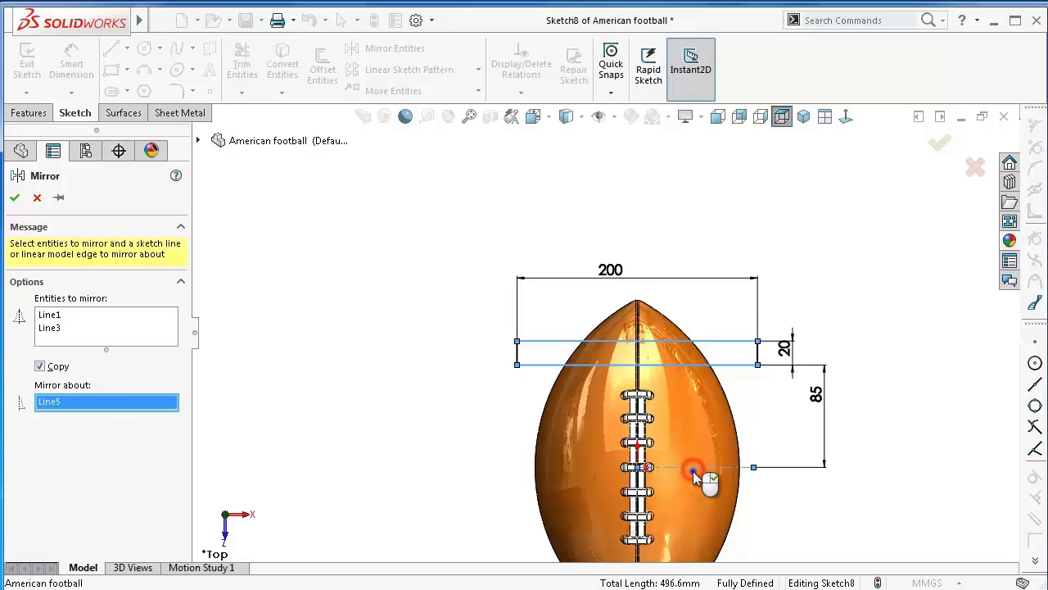
right_click(693, 468)
left_click(368, 354)
scroll(704, 455, "up", 2)
scroll(692, 446, "down", 2)
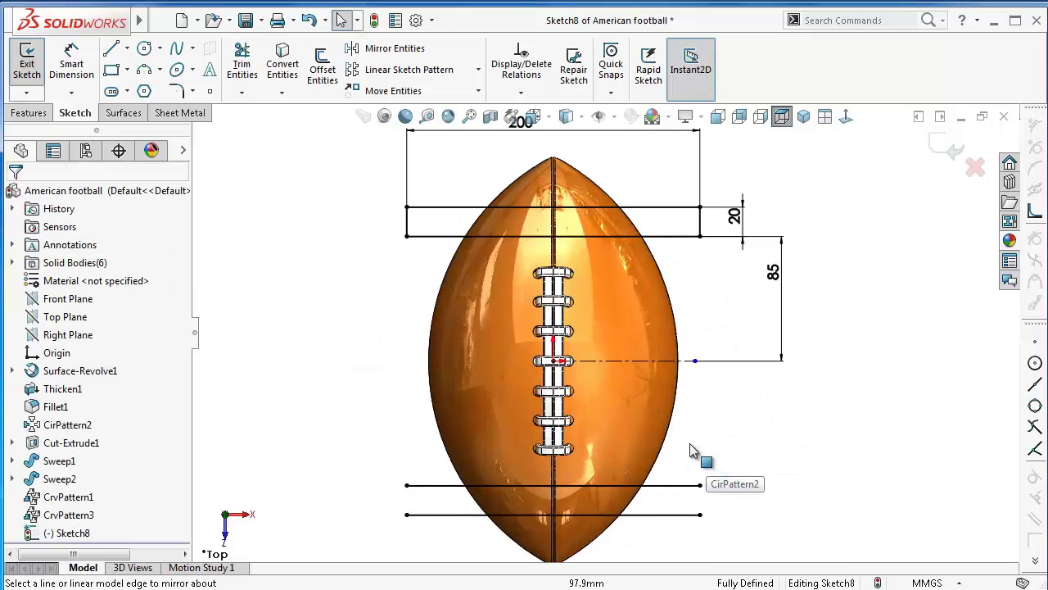
scroll(426, 270, "down", 3)
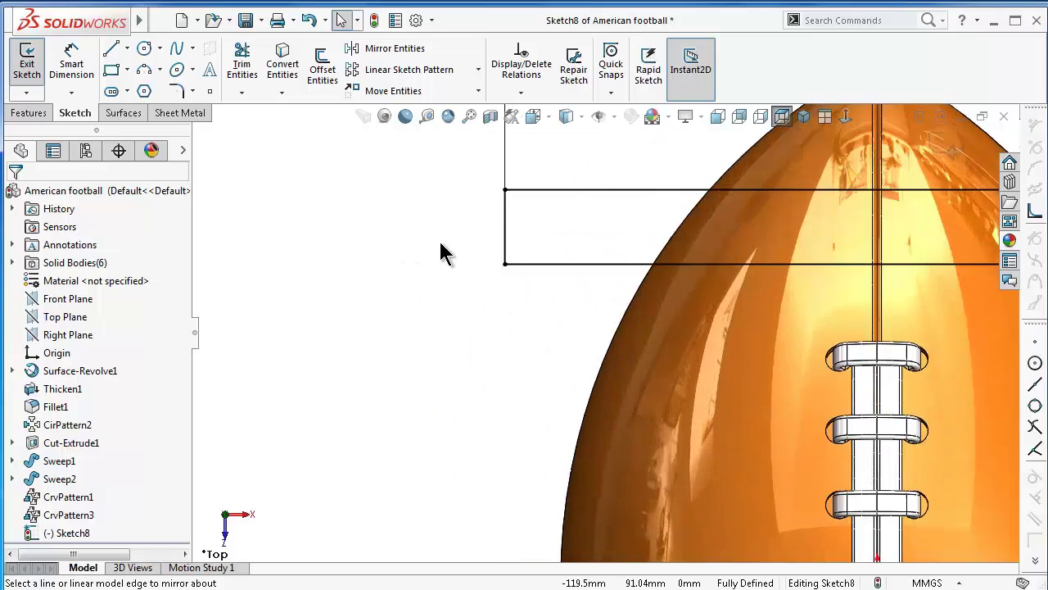
Convert the rectangle's right side line to construction and show the isometric view
left_click(501, 221)
left_click(564, 170)
scroll(565, 205, "up", 3)
scroll(946, 326, "down", 3)
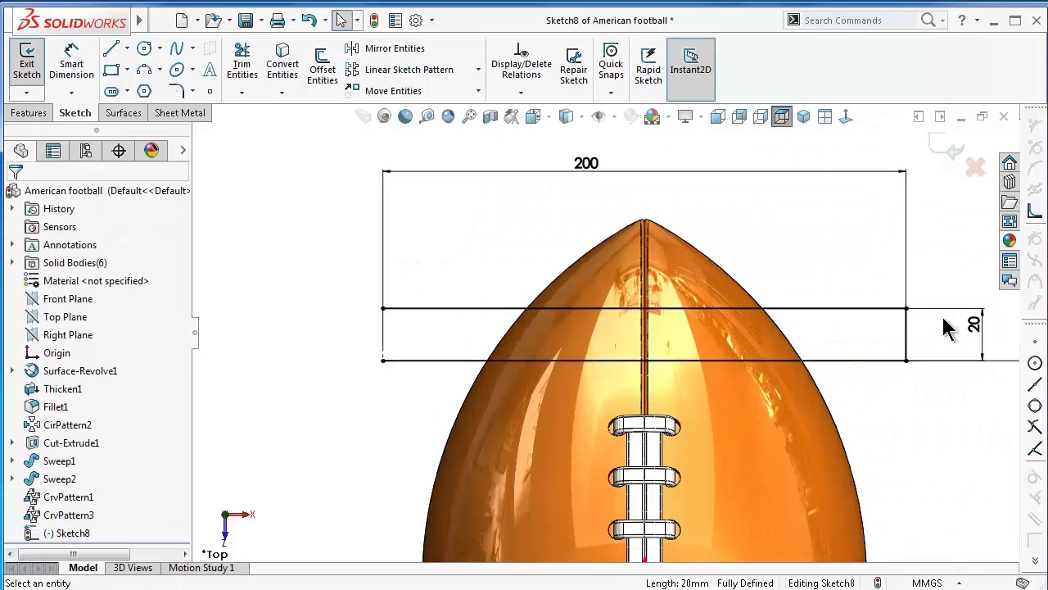
left_click(905, 327)
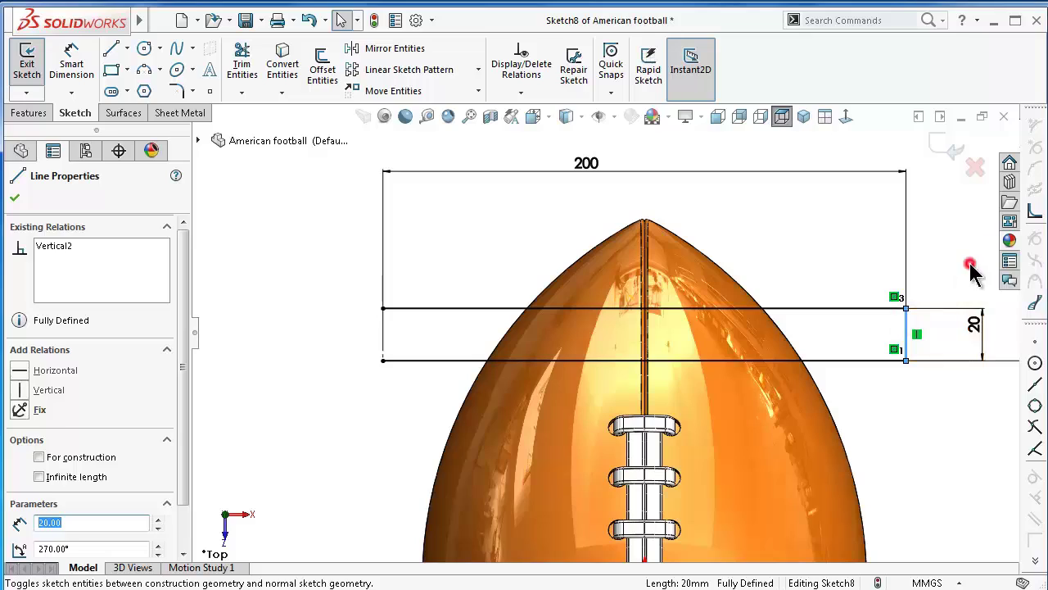
left_click(970, 262)
left_click(813, 244)
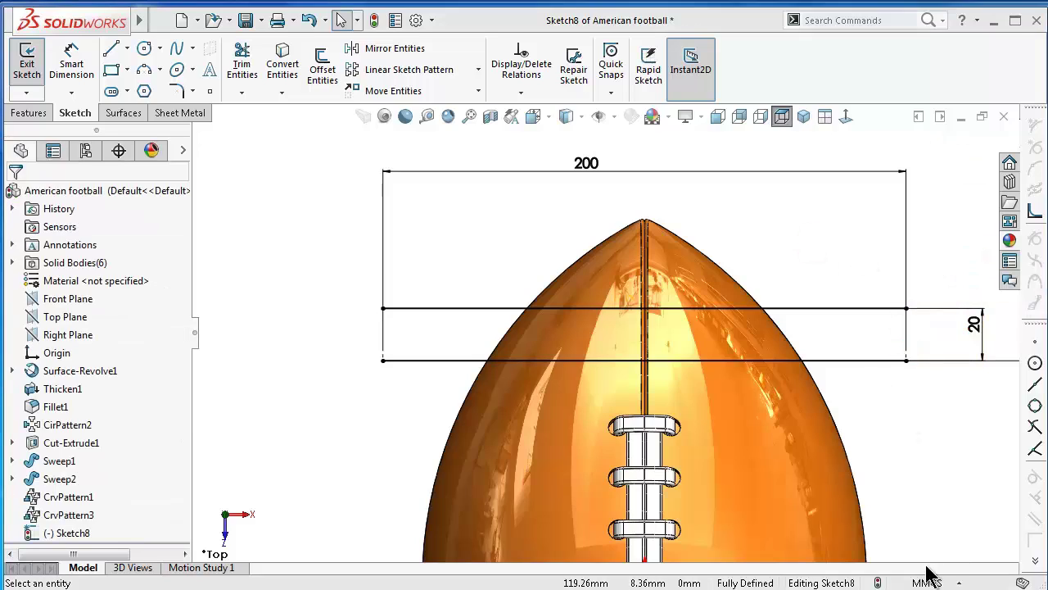
middle_click_drag(913, 493, 790, 410)
key("ctrl+7")
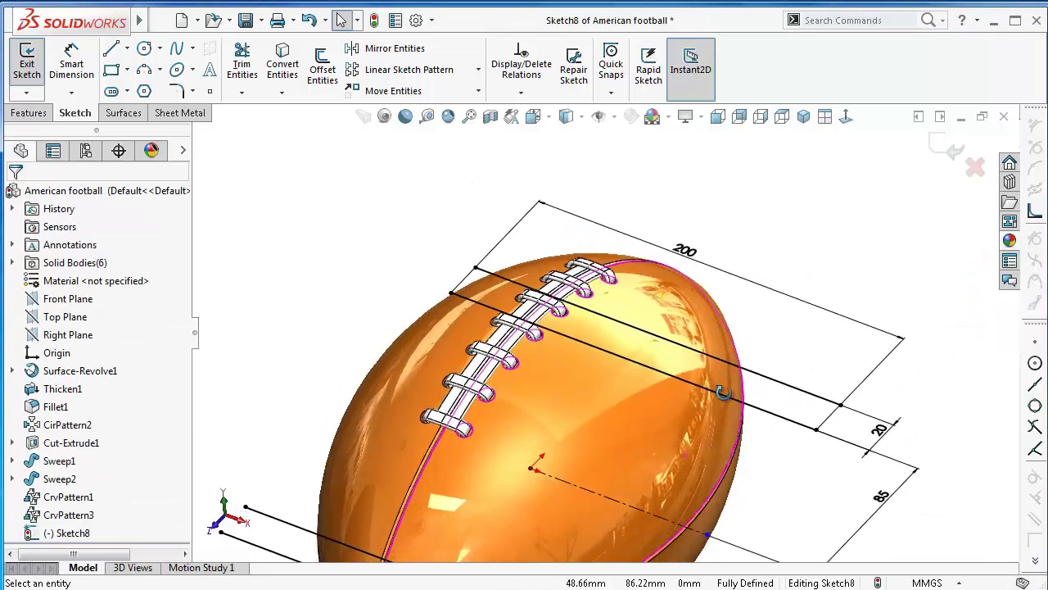
Start a Split Line projection and select the football's left and right half faces
left_click(28, 112)
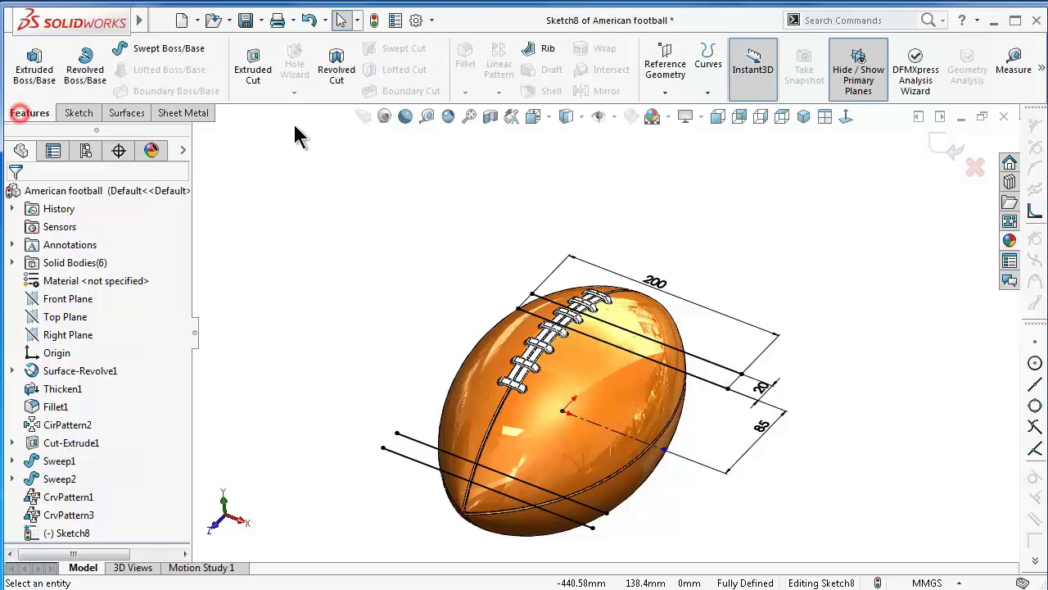
left_click(665, 93)
left_click(708, 91)
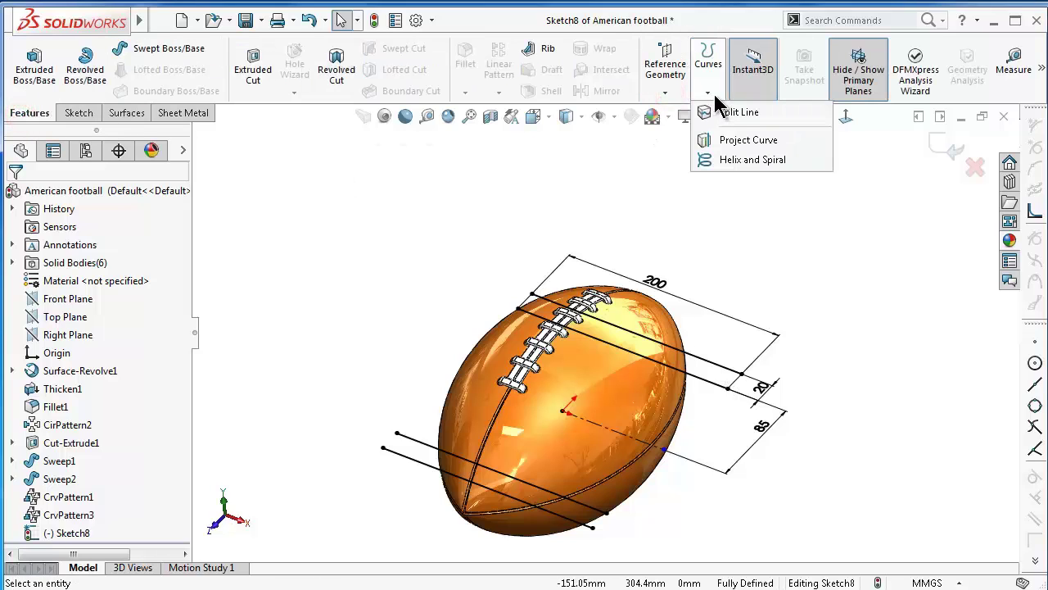
left_click(726, 113)
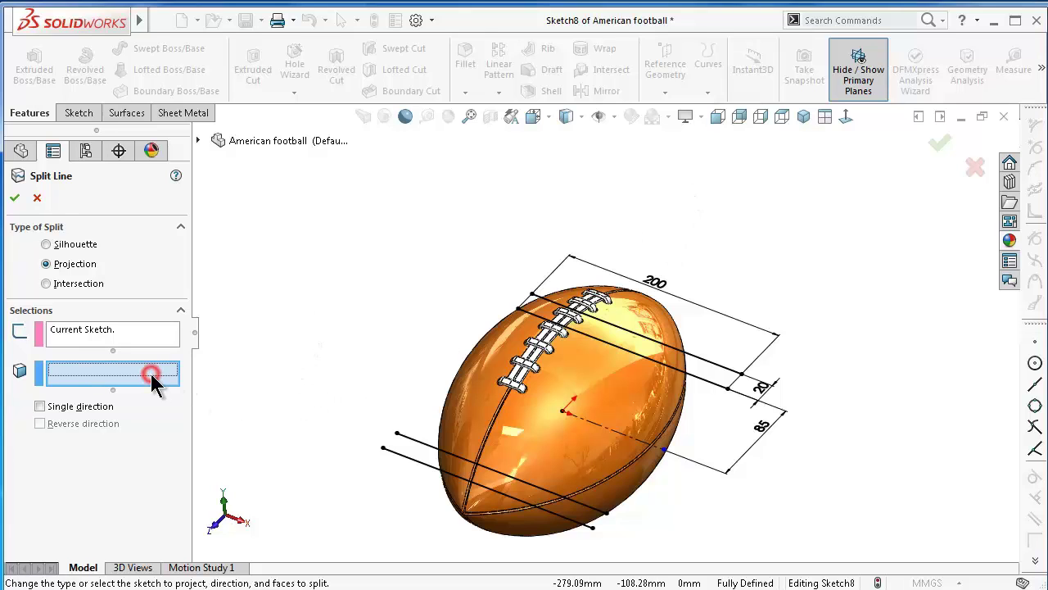
scroll(458, 398, "down", 3)
mouse_move(485, 402)
middle_mouse_down()
mouse_move(533, 382)
mouse_move(536, 407)
middle_mouse_up()
scroll(552, 422, "up", 1)
scroll(554, 424, "down", 1)
scroll(553, 424, "down", 2)
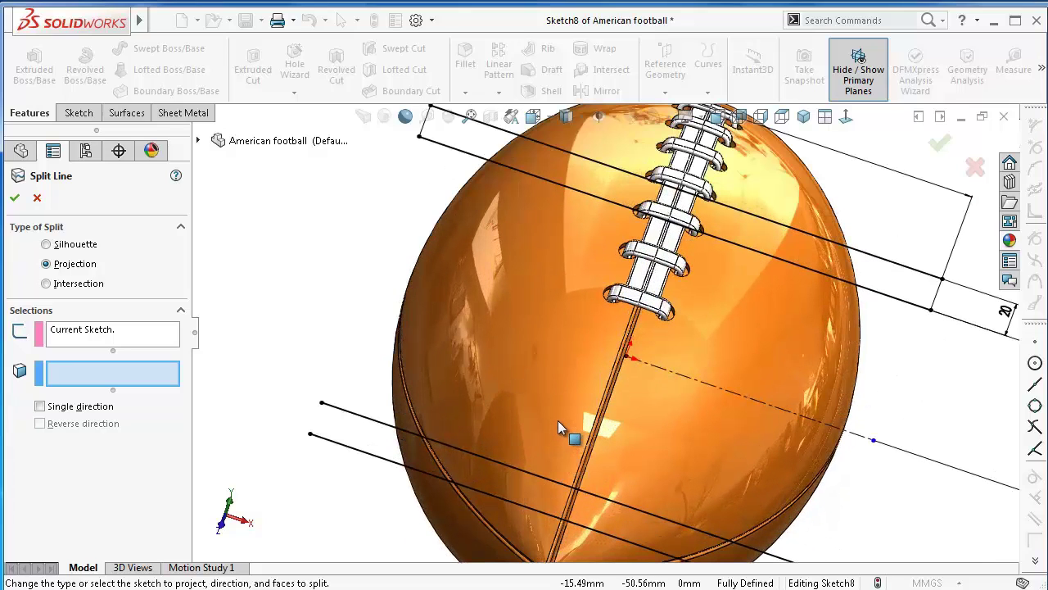
left_click(554, 407)
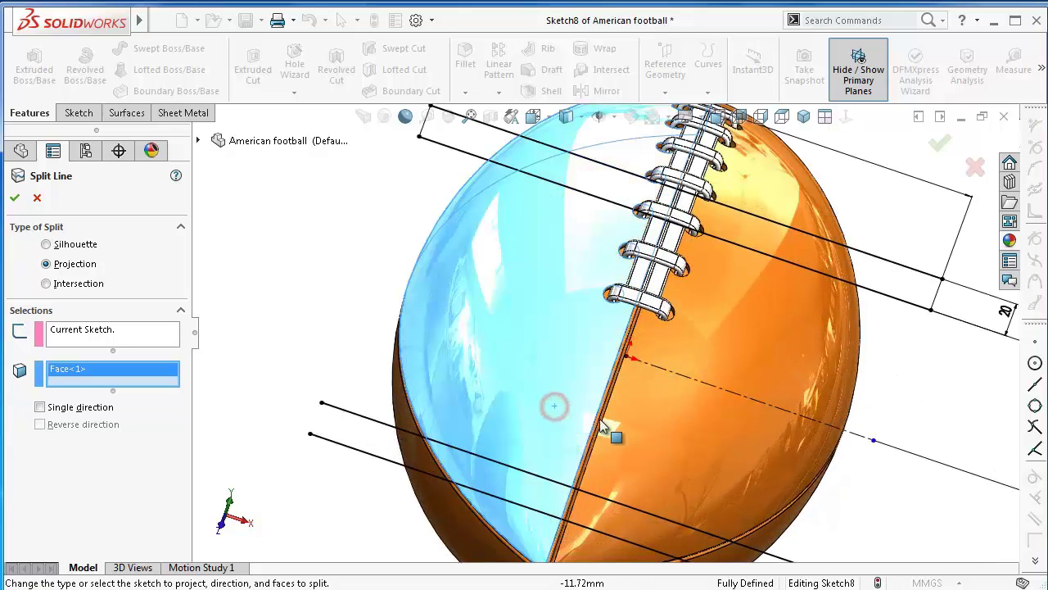
left_click(627, 426)
Add the seam strip, lace strip and a lower face to the split selection
scroll(614, 385, "down", 3)
scroll(606, 364, "down", 2)
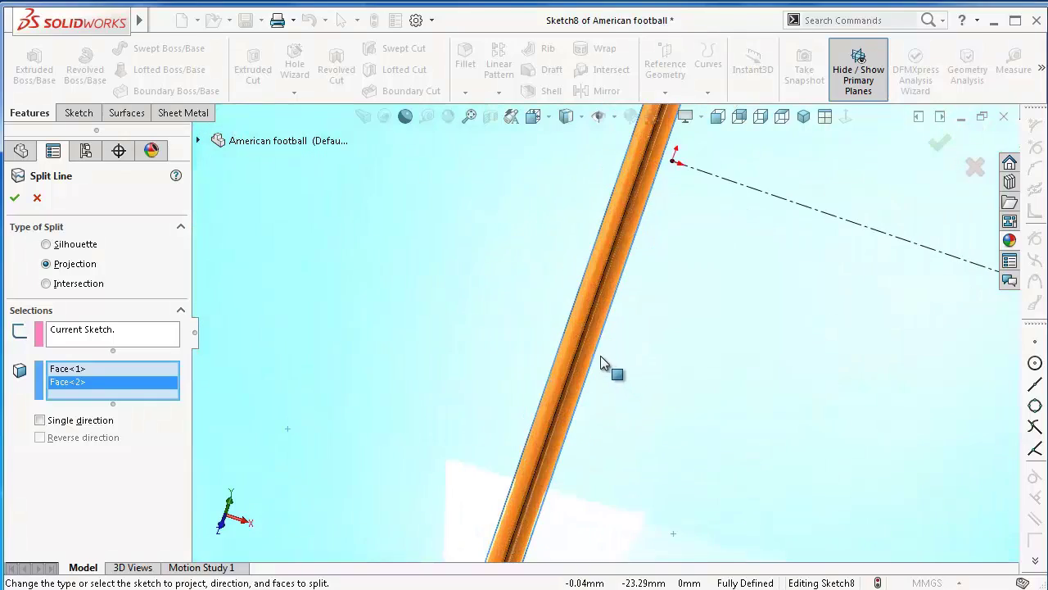
scroll(594, 352, "down", 2)
left_click(581, 343)
left_click(543, 329)
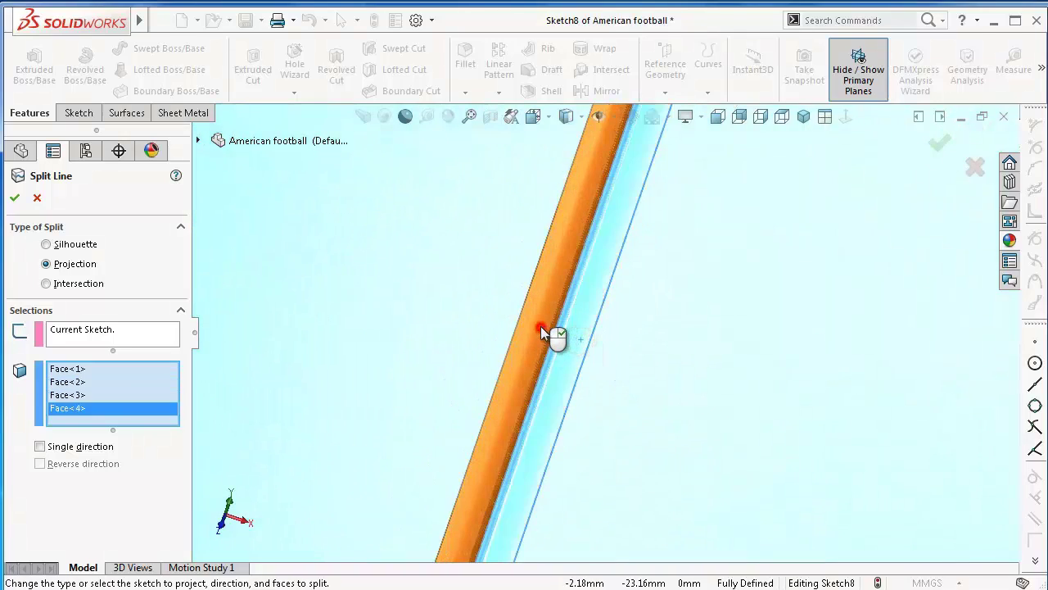
scroll(586, 349, "up", 2)
scroll(598, 360, "up", 3)
scroll(597, 381, "up", 2)
middle_click_drag(597, 385, 760, 476)
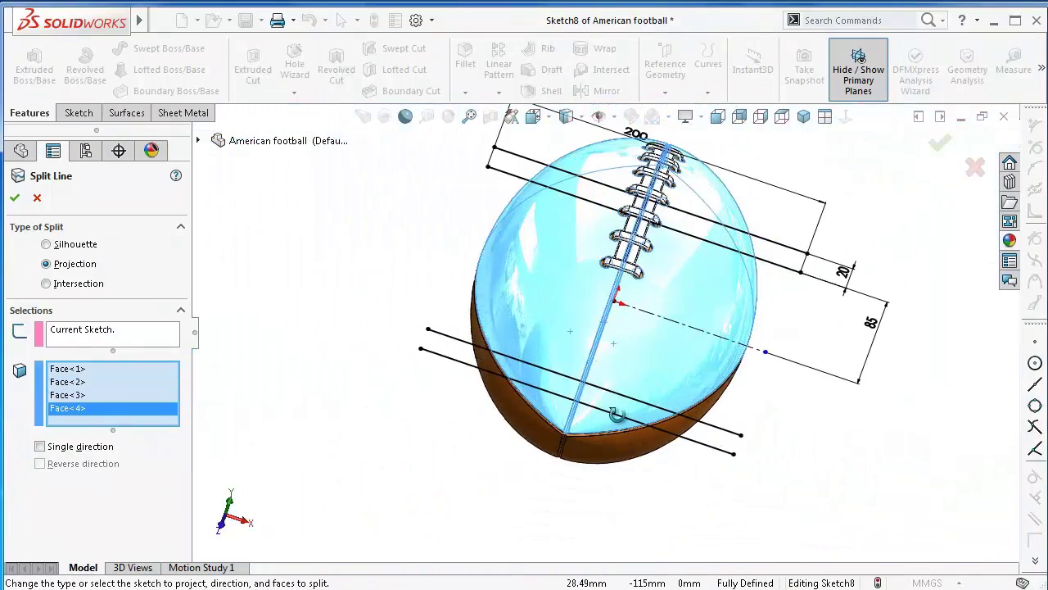
scroll(585, 391, "down", 3)
scroll(584, 325, "down", 3)
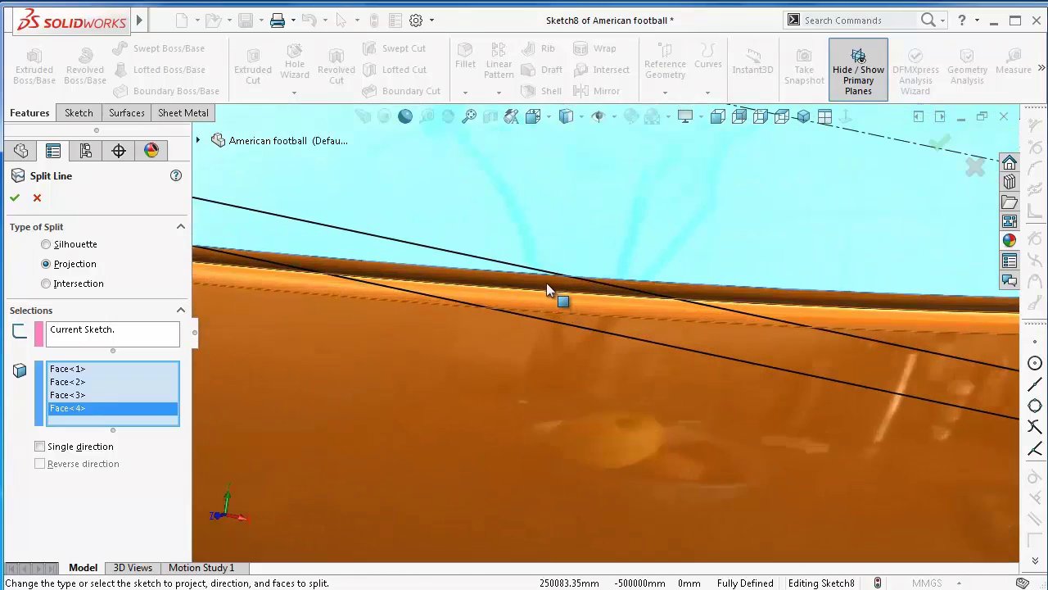
left_click(545, 281)
middle_click_drag(546, 280, 432, 306)
scroll(430, 304, "up", 3)
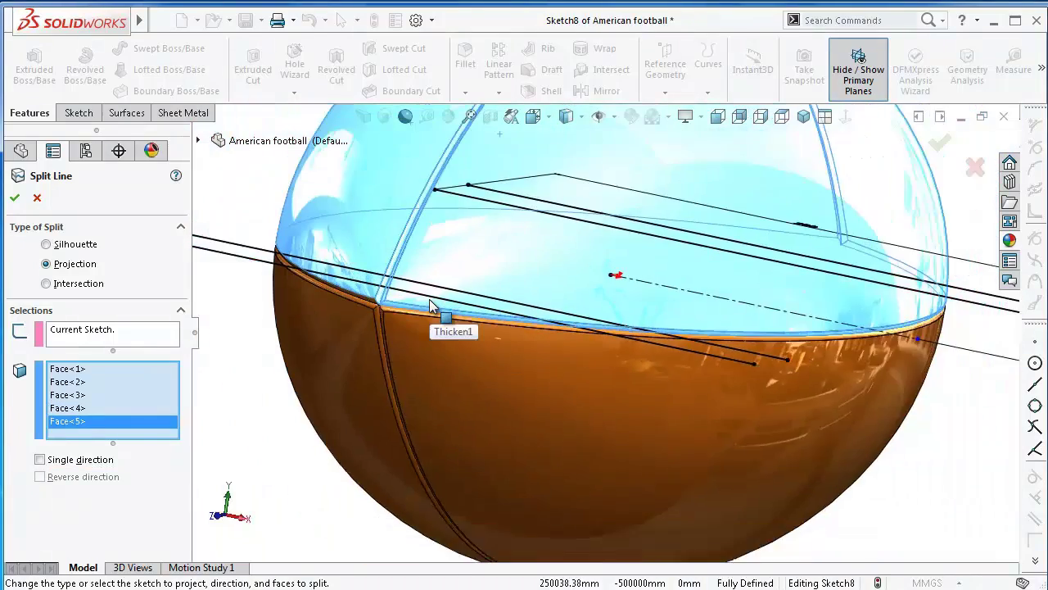
scroll(392, 318, "down", 4)
Confirm Split Line1 and orbit so the laces sit on top
key("Return")
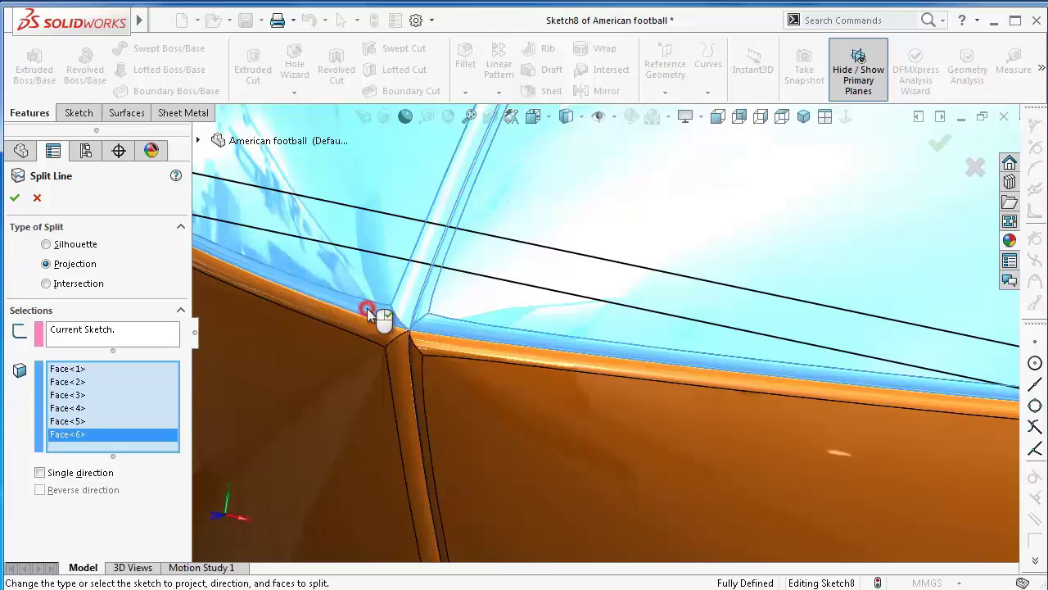
scroll(487, 316, "up", 5)
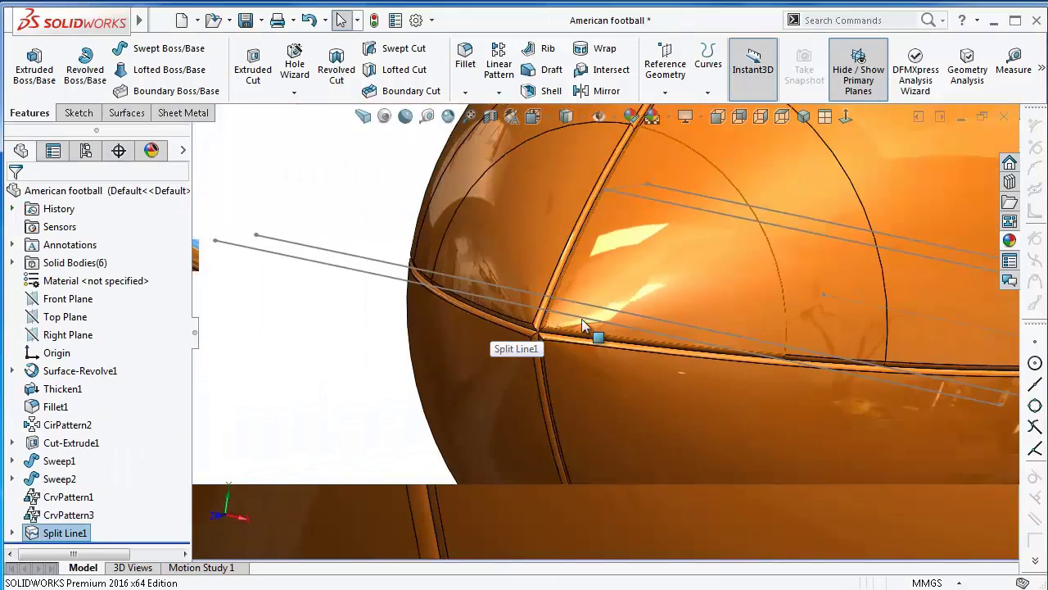
scroll(582, 318, "up", 3)
mouse_move(454, 207)
middle_mouse_down()
mouse_move(479, 262)
mouse_move(435, 368)
mouse_move(457, 357)
middle_mouse_up()
Reuse Sketch8 for a new projected Split Line, picking the upper football face first
left_click(14, 533)
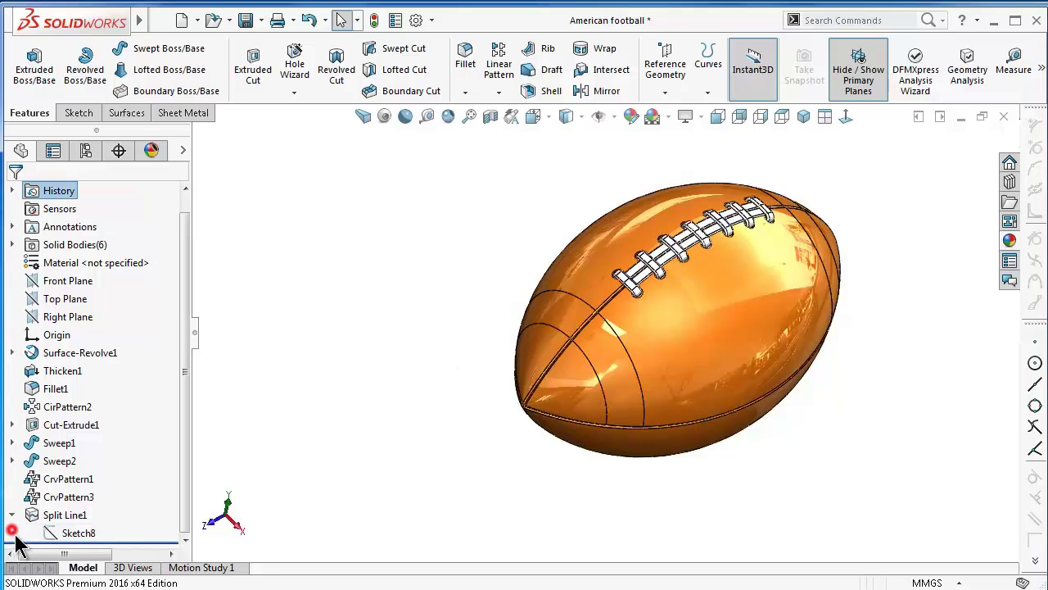
left_click(76, 534)
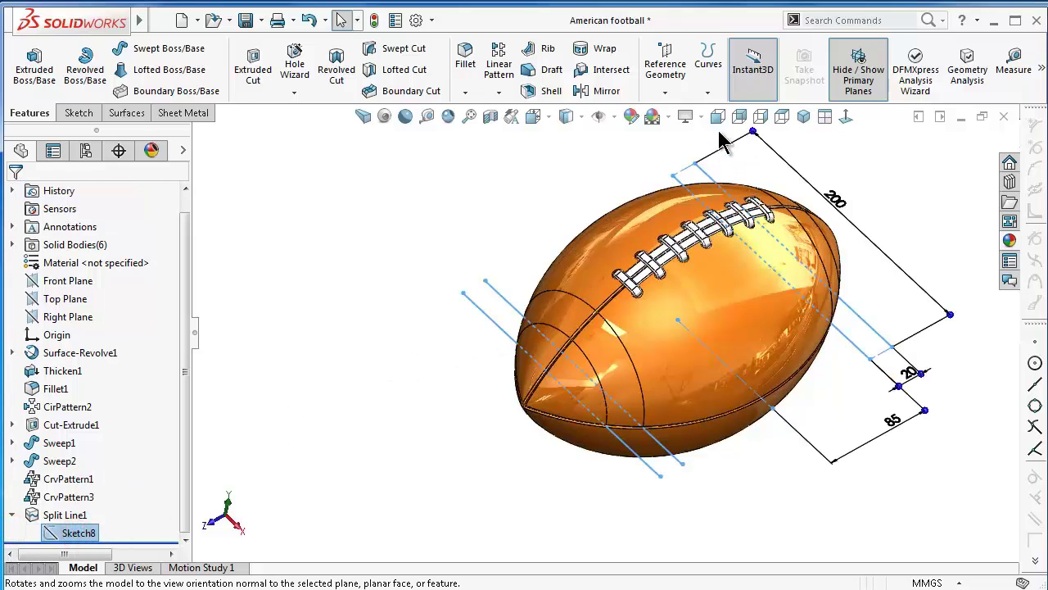
left_click(710, 93)
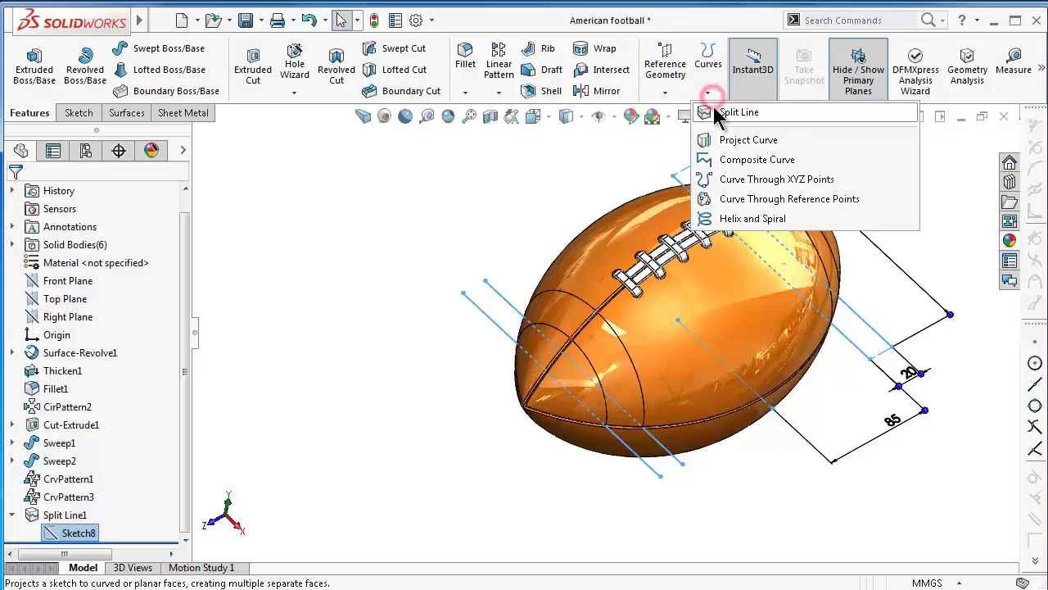
left_click(719, 107)
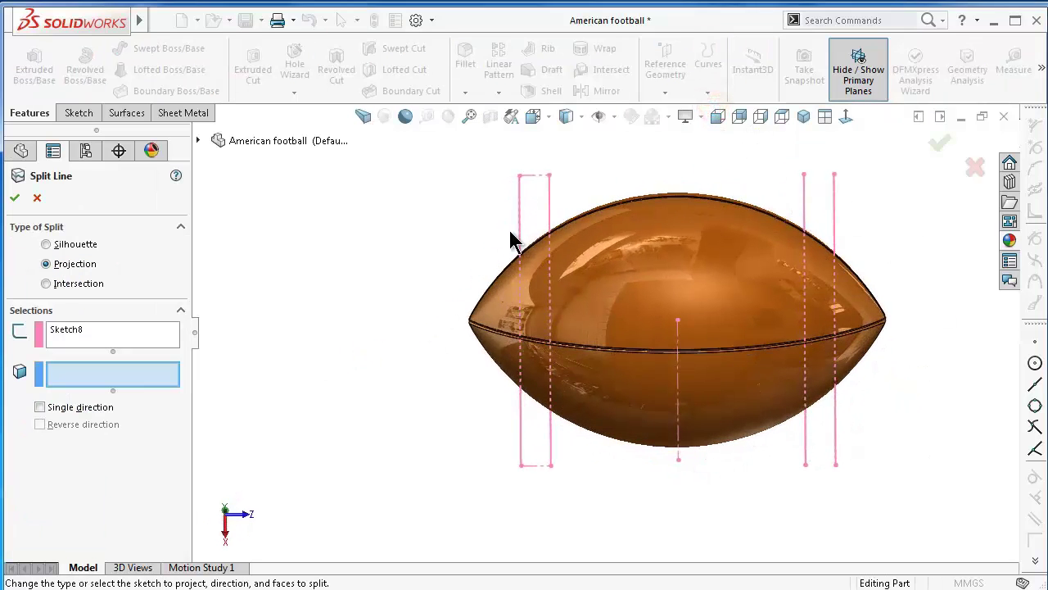
left_click(765, 282)
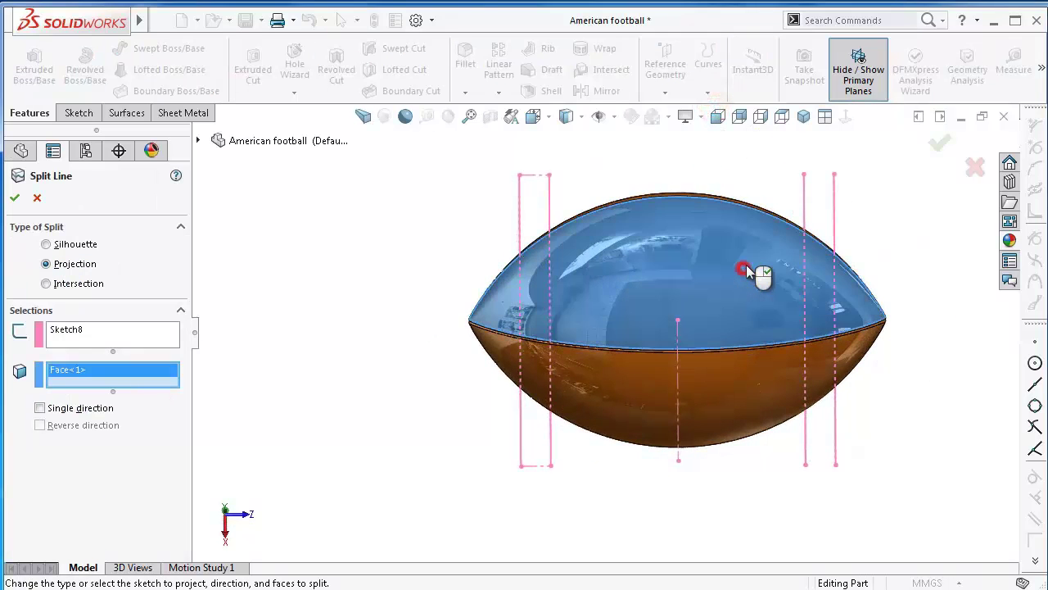
mouse_move(761, 287)
middle_mouse_down()
mouse_move(742, 422)
mouse_move(683, 248)
mouse_move(696, 335)
mouse_move(683, 203)
middle_mouse_up()
scroll(684, 248, "down", 5)
scroll(680, 210, "down", 3)
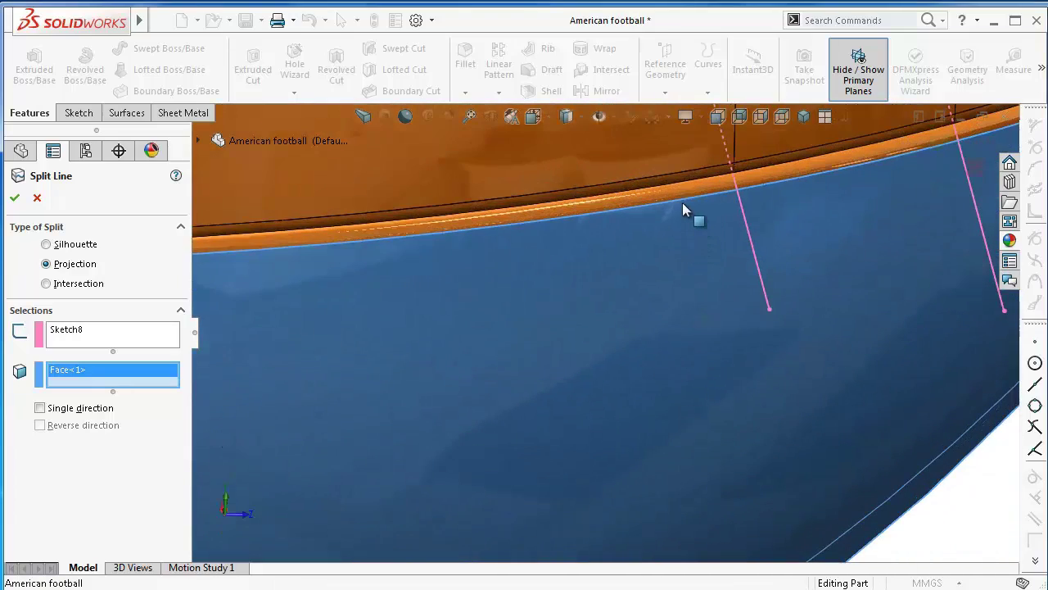
Add four more faces near the seam to the split selection
left_click(682, 191)
scroll(764, 286, "up", 3)
scroll(816, 410, "up", 2)
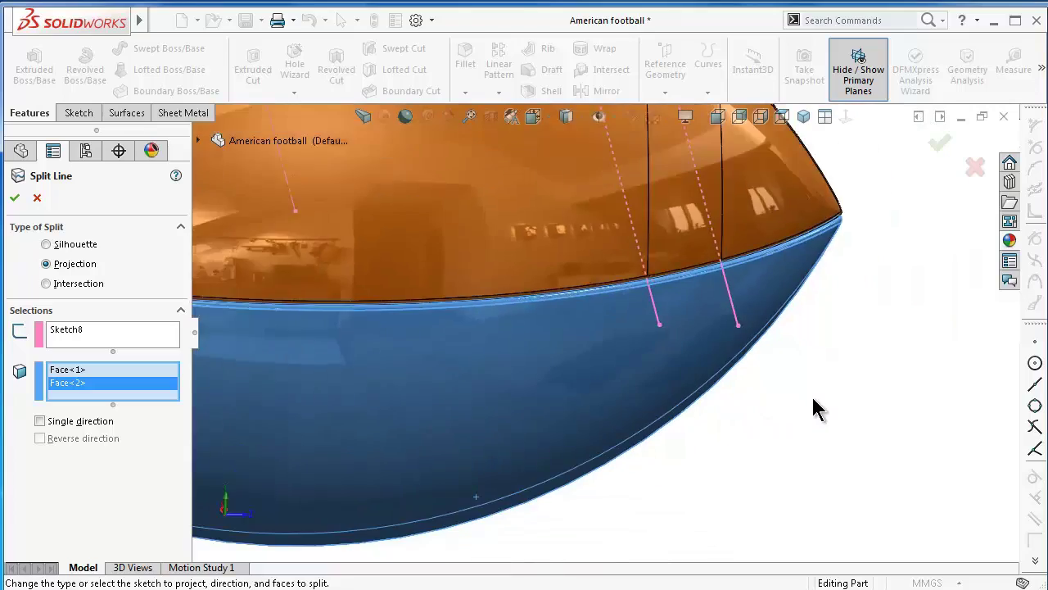
mouse_move(816, 410)
middle_mouse_down()
mouse_move(726, 231)
mouse_move(803, 421)
middle_mouse_up()
scroll(714, 322, "down", 2)
scroll(713, 322, "down", 3)
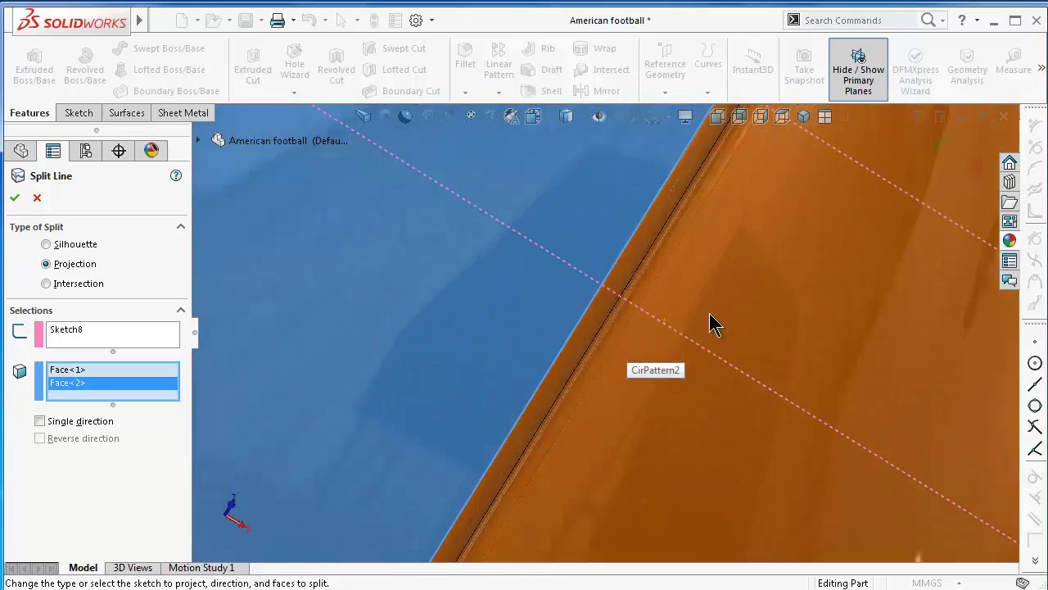
scroll(523, 285, "down", 2)
left_click(533, 296)
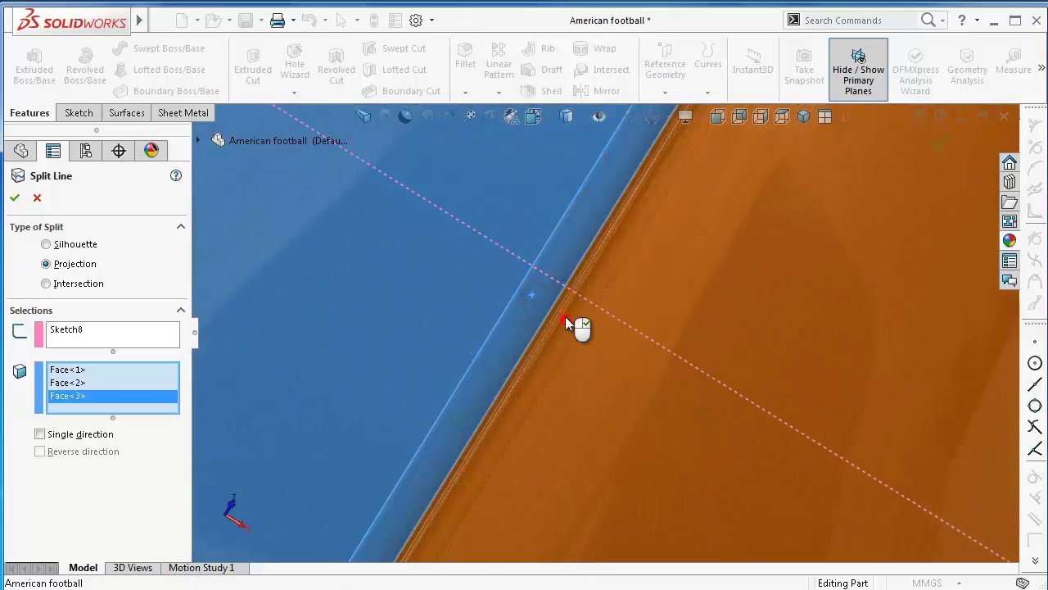
left_click(565, 316)
left_click(621, 385)
scroll(741, 337, "up", 3)
scroll(789, 316, "up", 2)
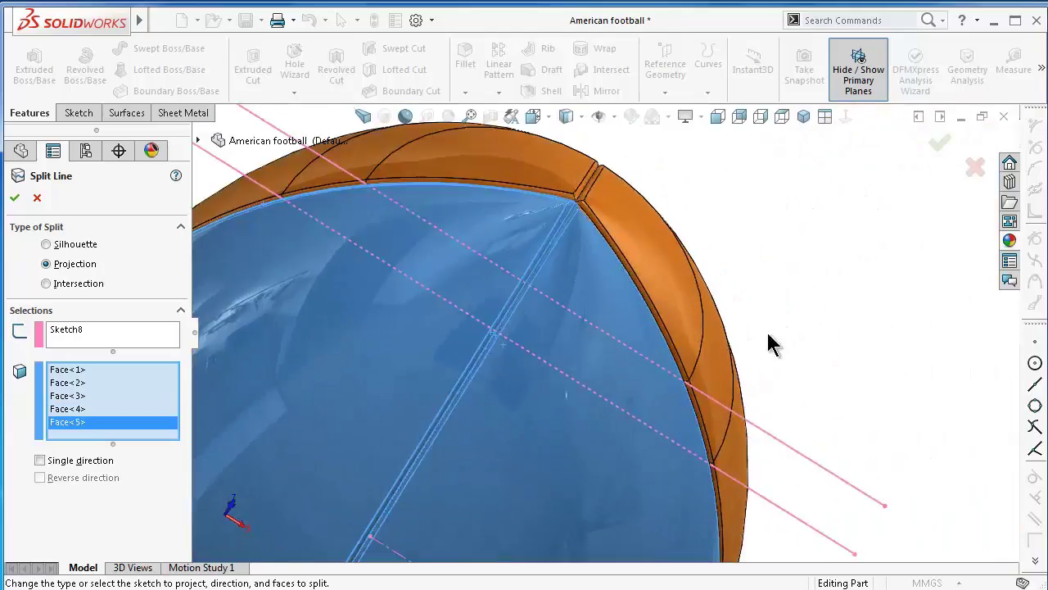
middle_click_drag(766, 330, 659, 362)
scroll(663, 381, "down", 2)
scroll(663, 381, "down", 3)
scroll(543, 356, "down", 2)
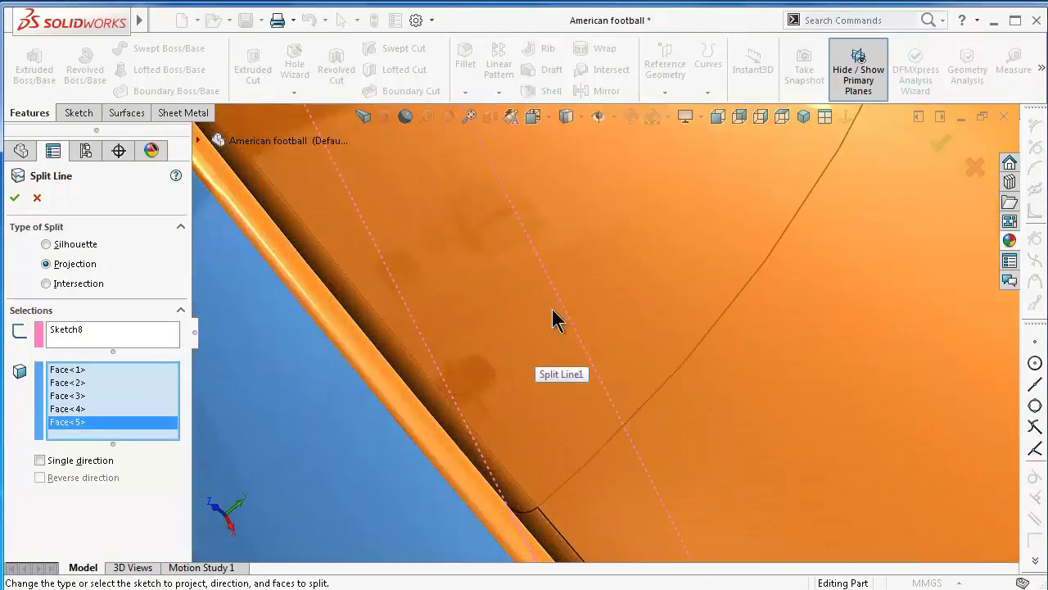
Add the sixth face and confirm the split across all six faces
left_click(434, 459)
scroll(597, 375, "up", 3)
scroll(652, 335, "up", 3)
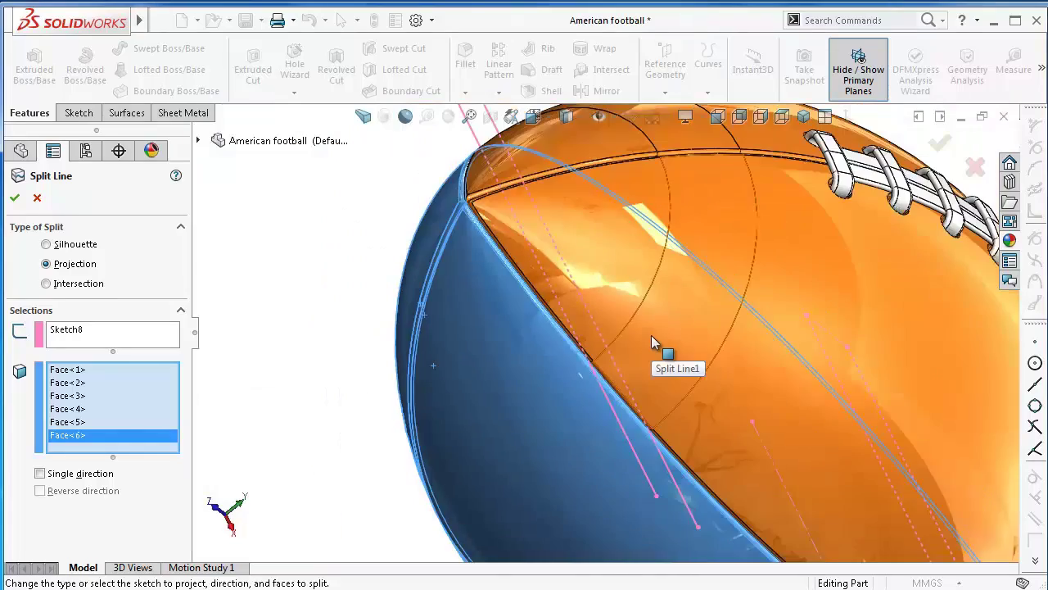
middle_click_drag(680, 378, 573, 335)
scroll(949, 269, "up", 2)
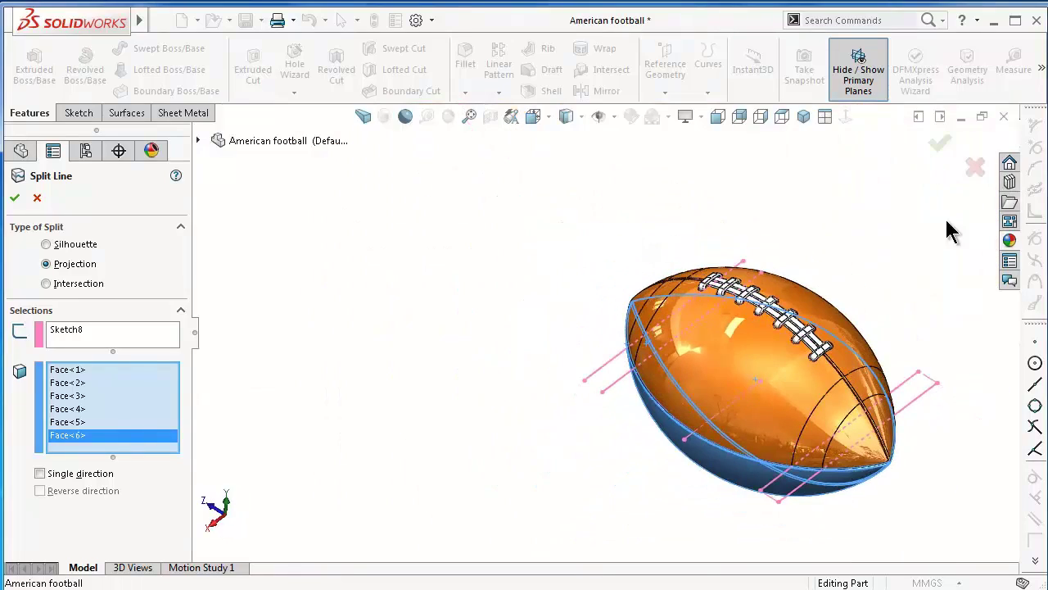
mouse_move(912, 439)
middle_mouse_down()
mouse_move(765, 368)
mouse_move(742, 241)
mouse_move(948, 172)
middle_mouse_up()
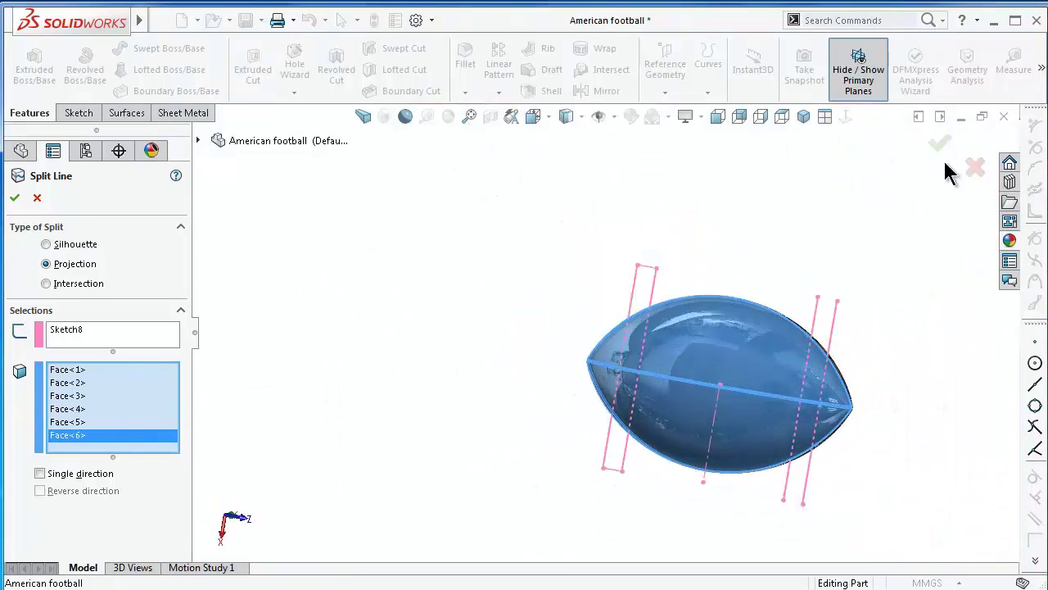
left_click(946, 141)
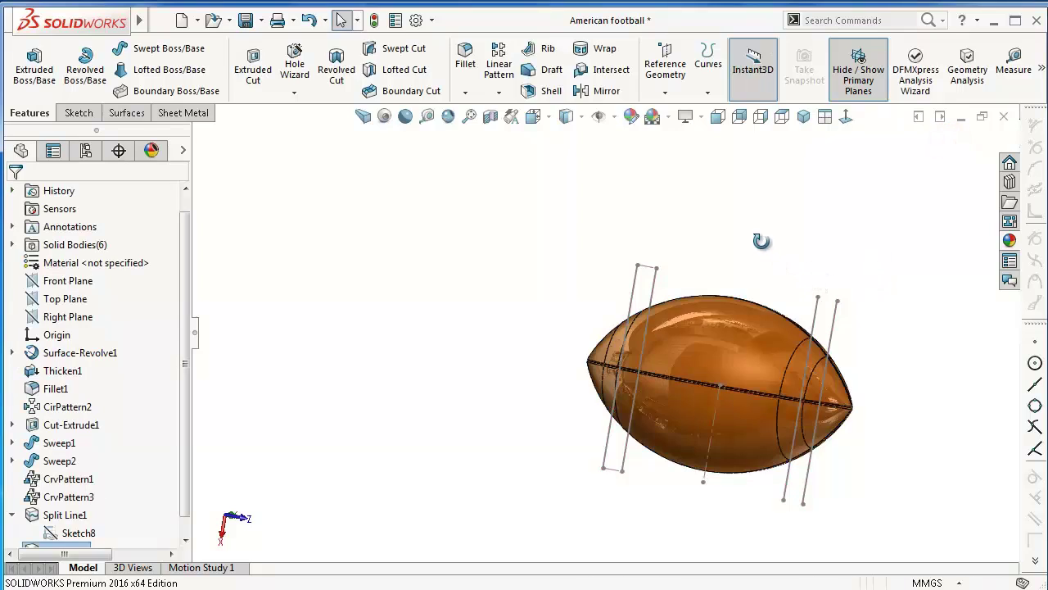
Zoom in on the split ring band near one end and select the band face beside the seam
middle_click_drag(761, 240, 849, 435)
scroll(385, 385, "down", 3)
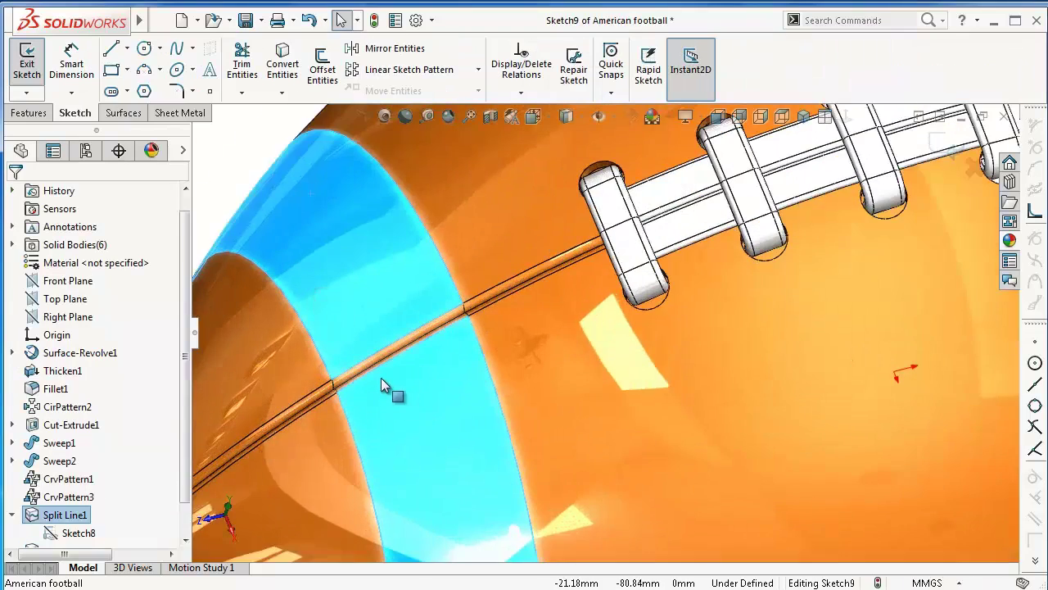
scroll(381, 386, "down", 3)
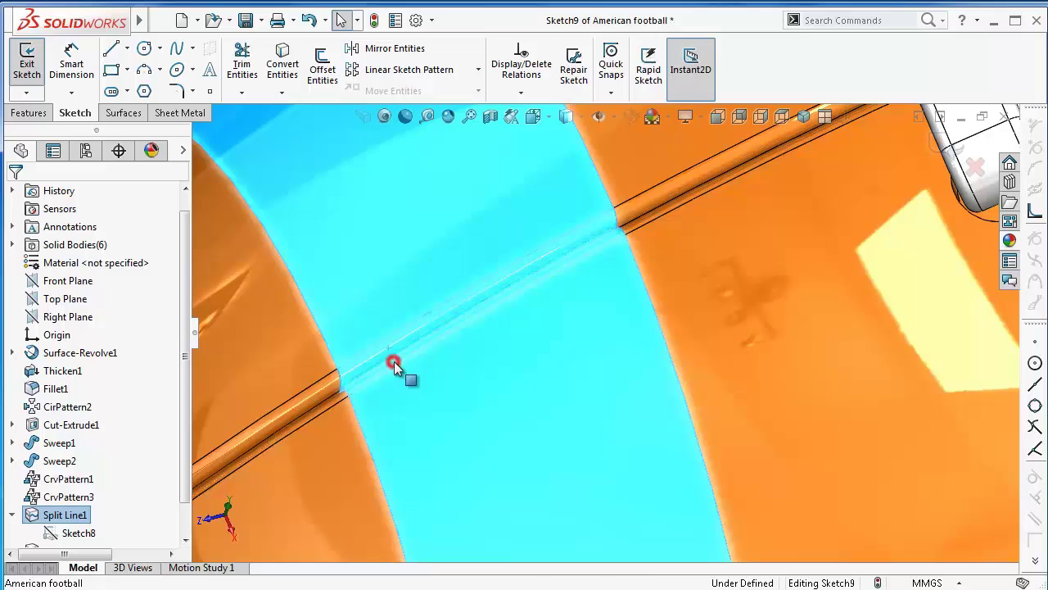
scroll(393, 361, "up", 4)
scroll(505, 382, "up", 3)
scroll(689, 411, "up", 2)
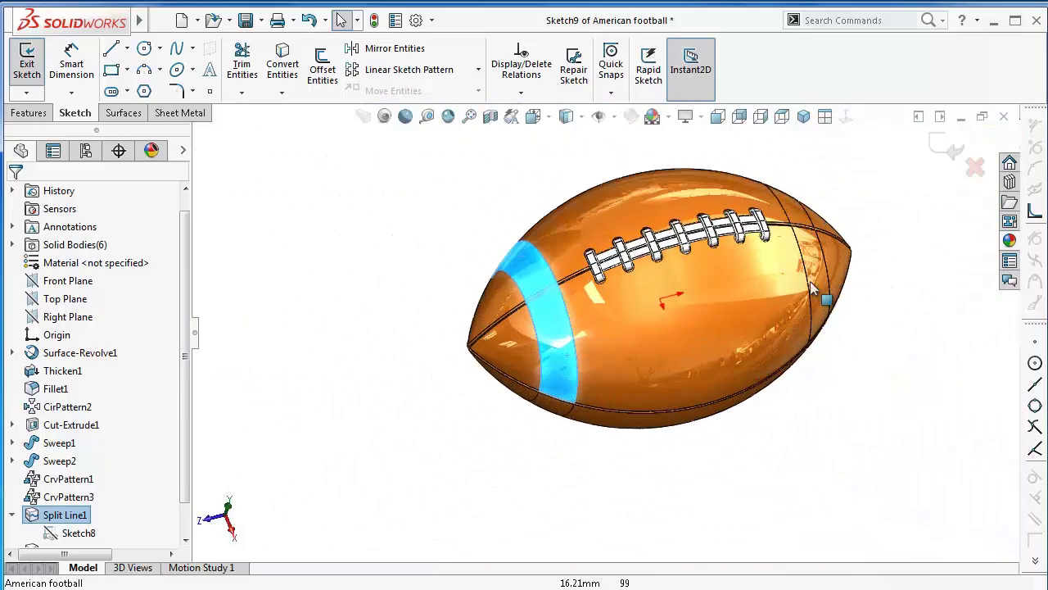
scroll(786, 278, "down", 3)
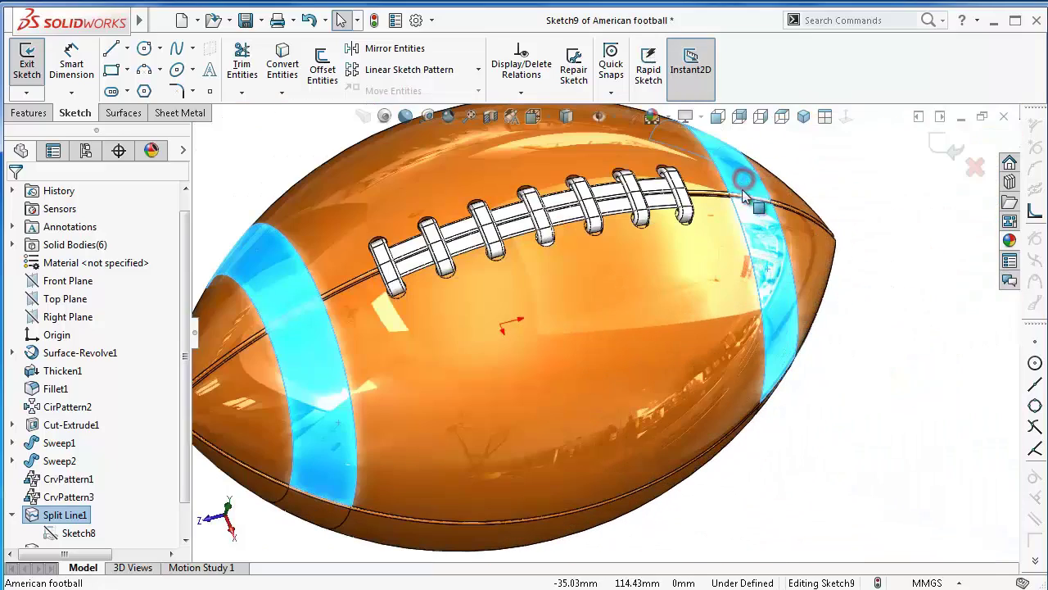
scroll(743, 194, "down", 5)
scroll(709, 281, "down", 3)
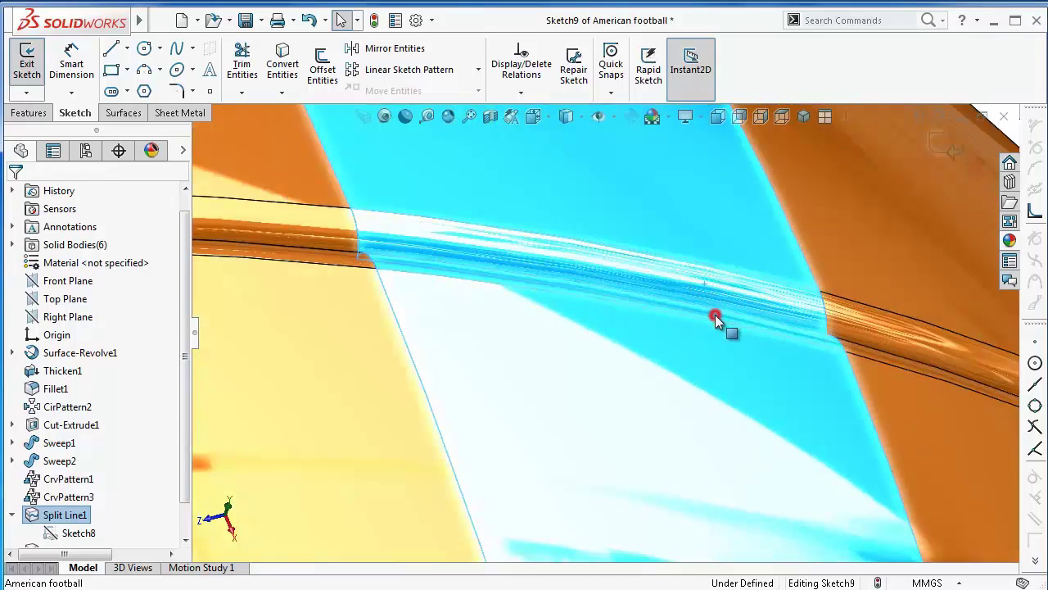
scroll(728, 365, "up", 3)
scroll(689, 431, "up", 3)
scroll(697, 497, "up", 2)
mouse_move(704, 508)
middle_mouse_down("ctrl")
mouse_move(627, 282)
mouse_move(591, 249)
middle_mouse_up("ctrl")
key("f")
middle_click_drag(628, 405, 555, 382)
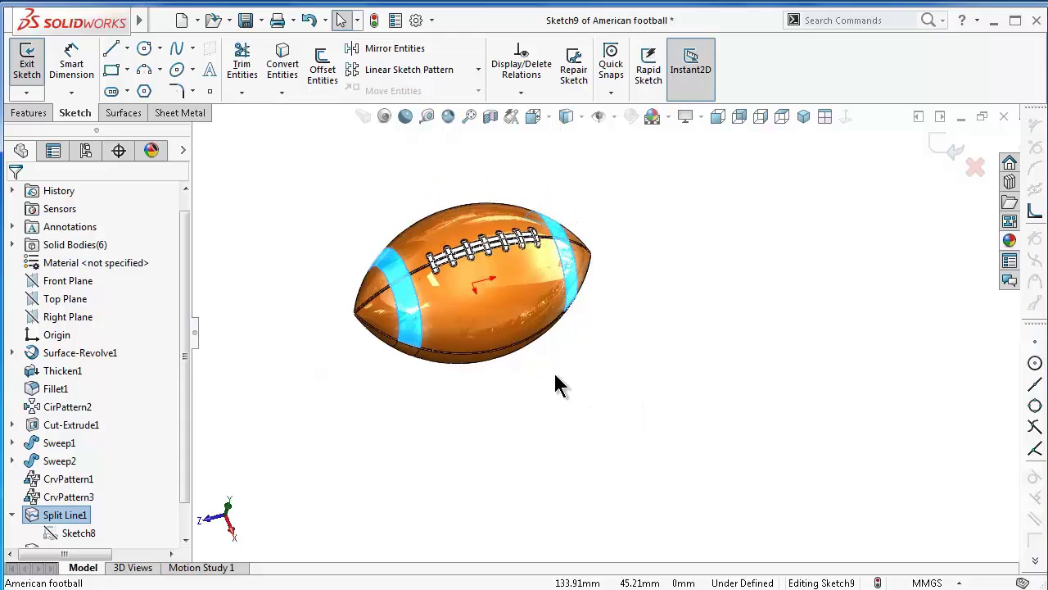
scroll(505, 357, "down", 3)
scroll(505, 357, "down", 3)
scroll(656, 297, "down", 2)
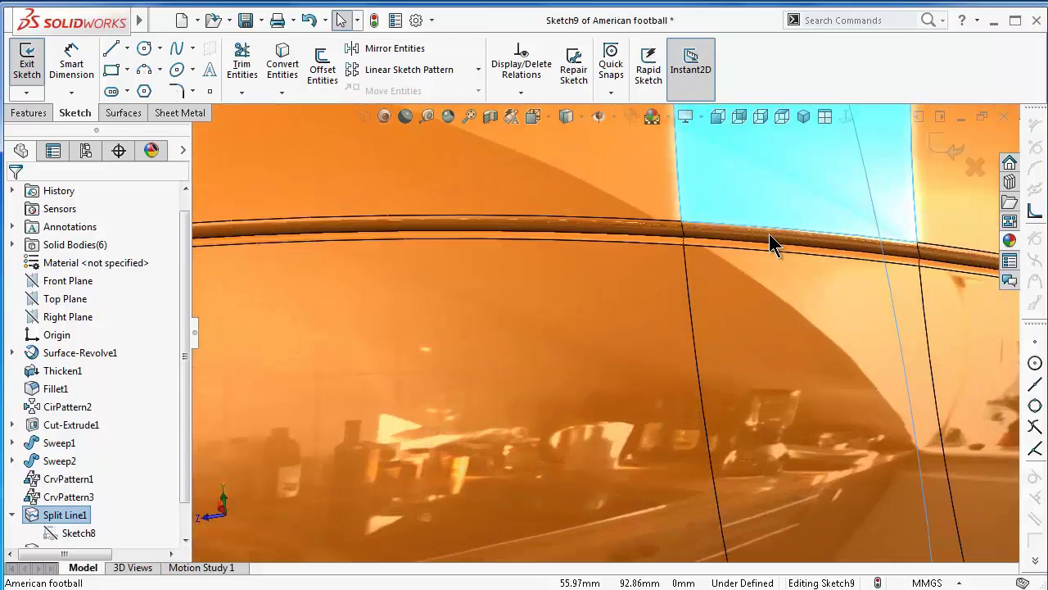
left_click(765, 248)
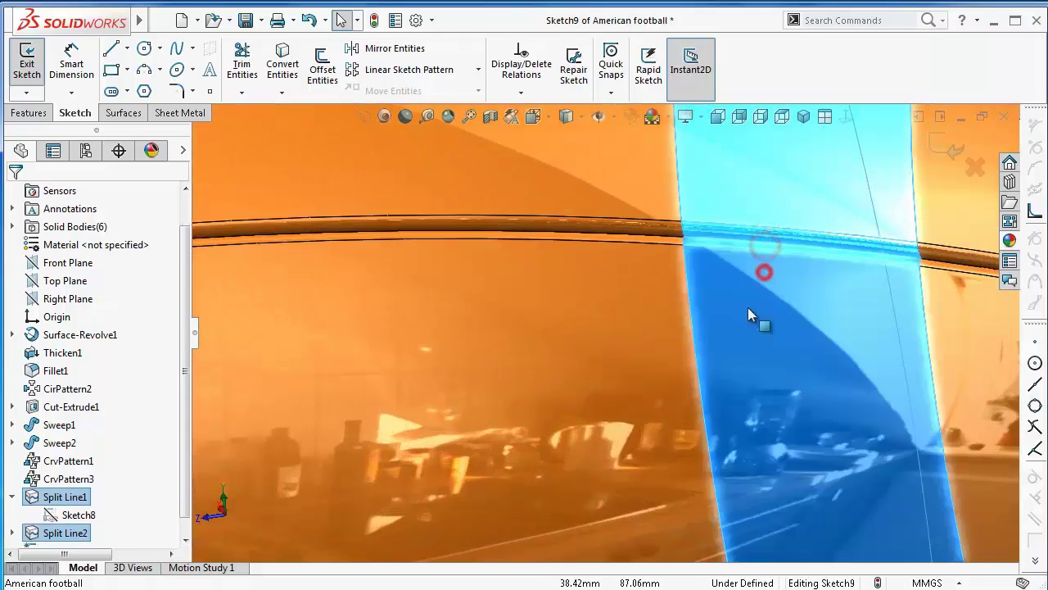
Ctrl-add the narrow seam strip where the band crosses the seam to the selection
scroll(748, 307, "up", 3)
scroll(360, 363, "up", 3)
scroll(328, 353, "down", 2)
scroll(313, 406, "down", 3)
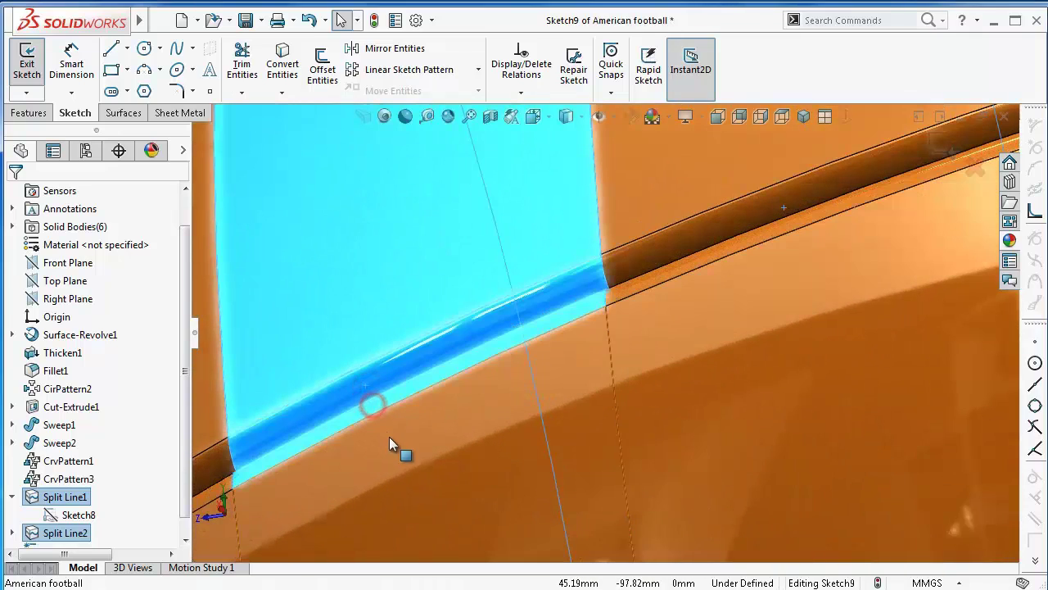
middle_click_drag(389, 436, 584, 435)
key("f")
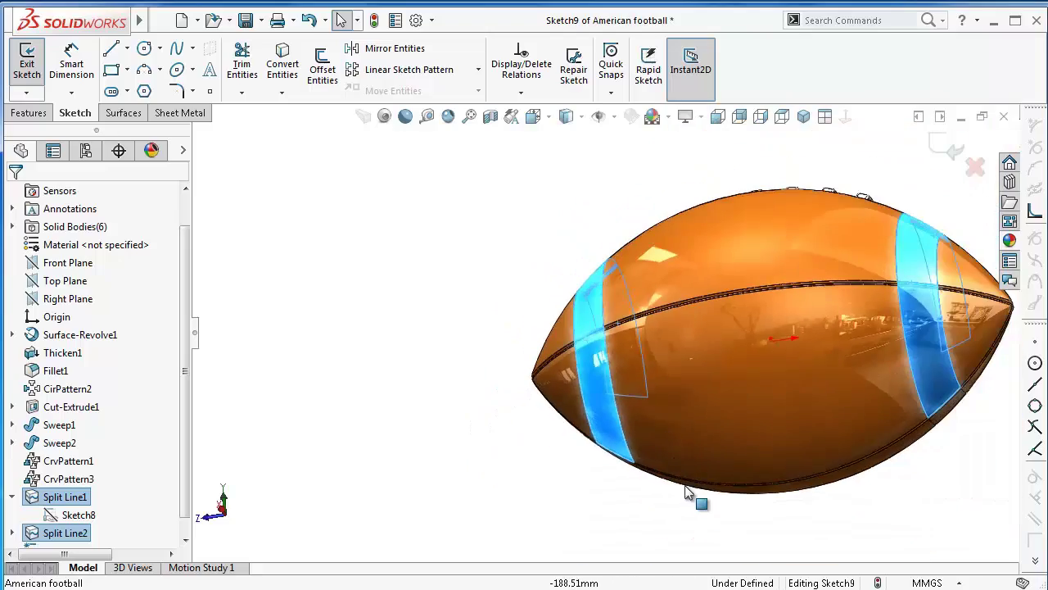
mouse_move(667, 433)
middle_mouse_down()
mouse_move(681, 330)
mouse_move(676, 229)
middle_mouse_up()
scroll(610, 416, "down", 2)
scroll(635, 313, "down", 2)
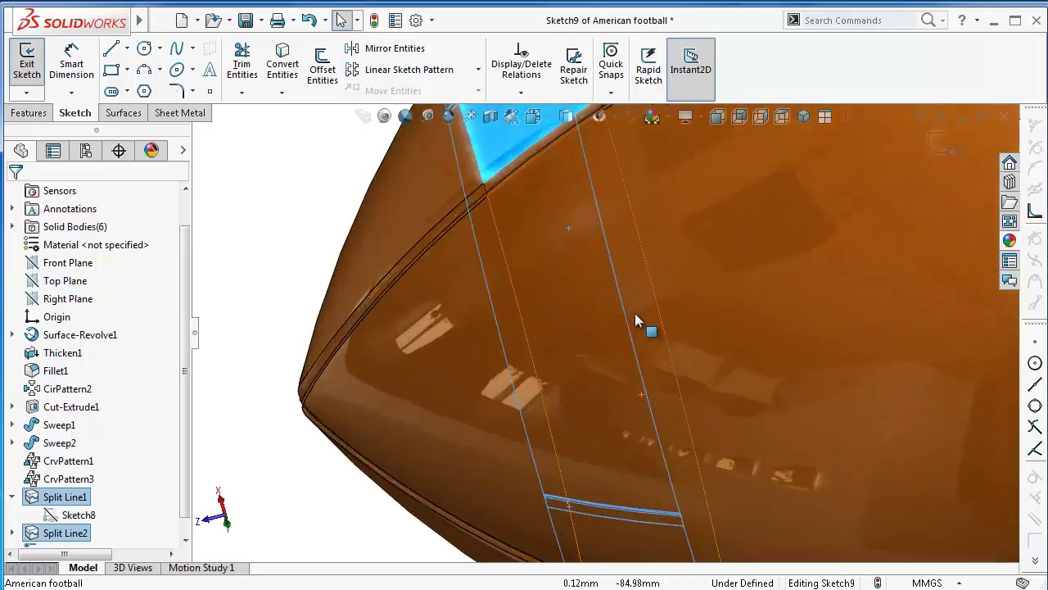
scroll(600, 279, "down", 2)
scroll(591, 294, "down", 1)
scroll(593, 295, "down", 2)
scroll(533, 286, "down", 2)
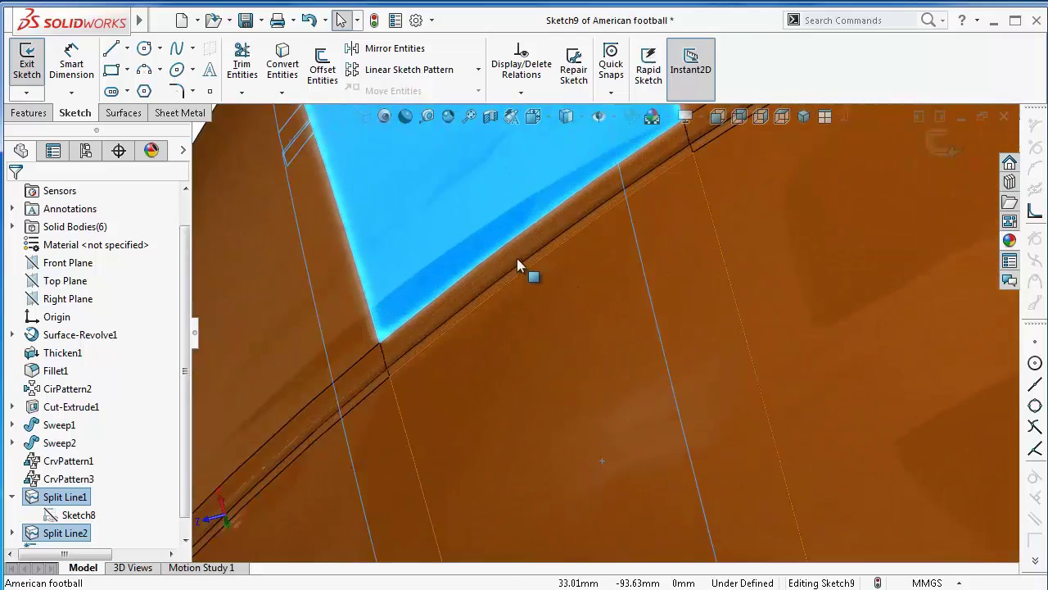
mouse_move(547, 299)
middle_mouse_down()
mouse_move(530, 267)
mouse_move(597, 309)
mouse_move(667, 412)
middle_mouse_up()
scroll(667, 413, "up", 5)
scroll(639, 430, "down", 2)
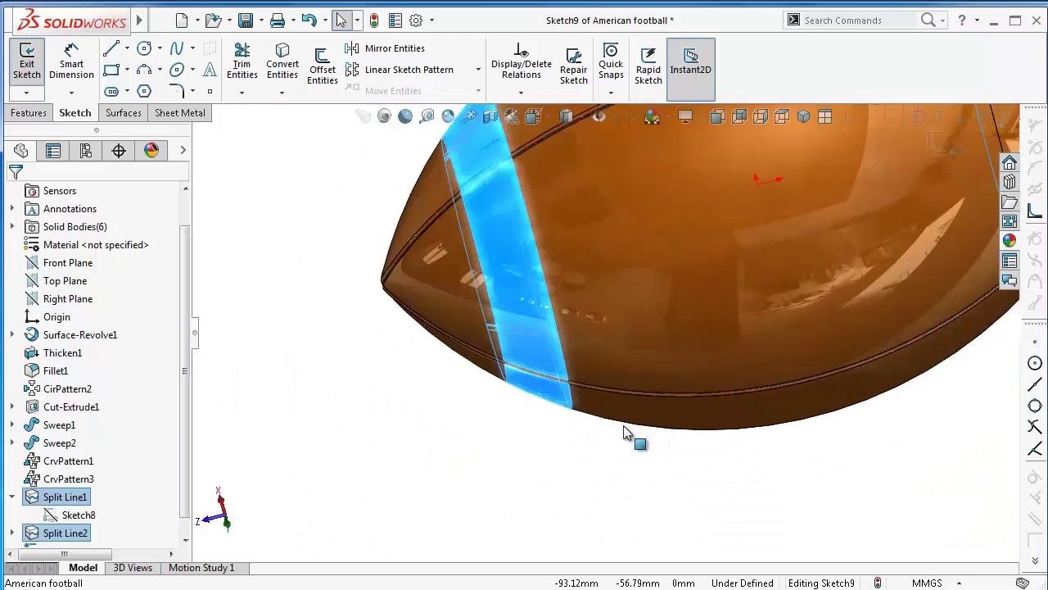
scroll(623, 410, "down", 2)
scroll(632, 407, "down", 2)
scroll(594, 435, "down", 2)
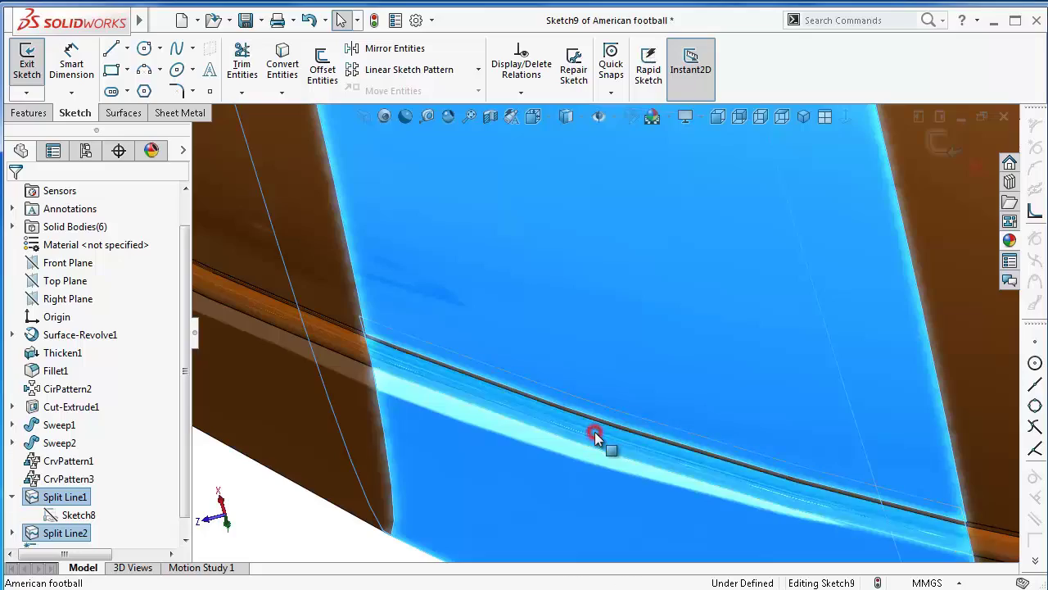
mouse_move(594, 435)
middle_mouse_down()
mouse_move(686, 428)
mouse_move(650, 432)
mouse_move(601, 335)
middle_mouse_up()
scroll(679, 294, "down", 2)
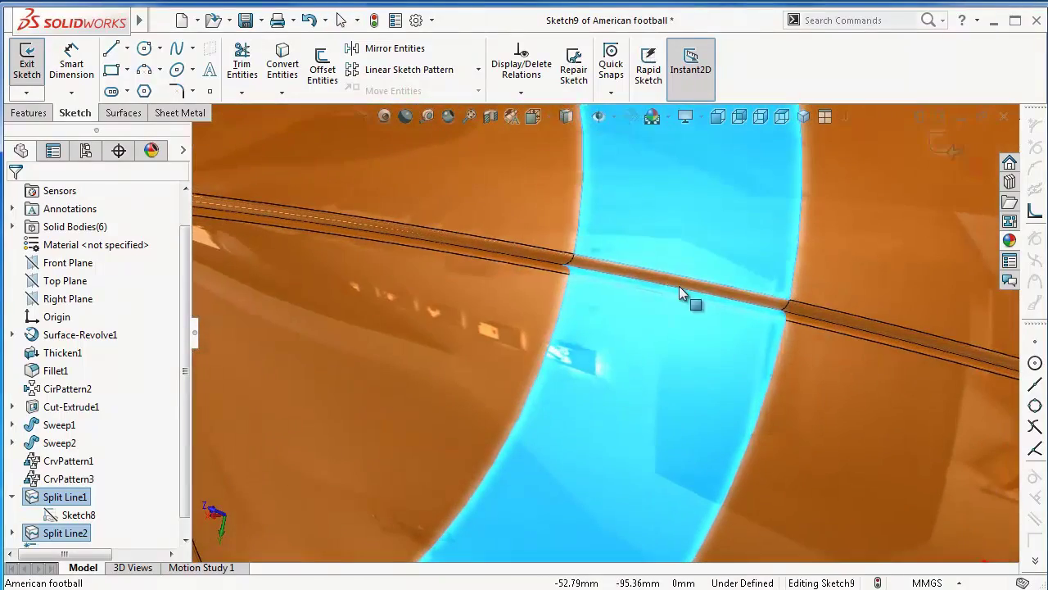
middle_click_drag(669, 277, 716, 311)
scroll(831, 421, "up", 4)
middle_click_drag(830, 421, 842, 421)
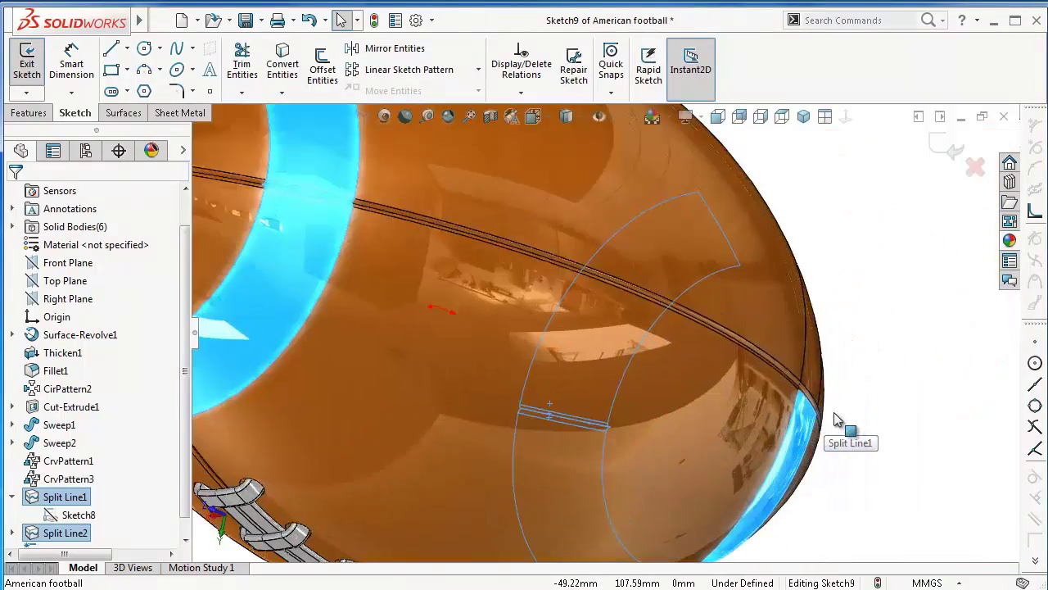
scroll(717, 359, "down", 3)
scroll(557, 317, "down", 2)
left_click(558, 318)
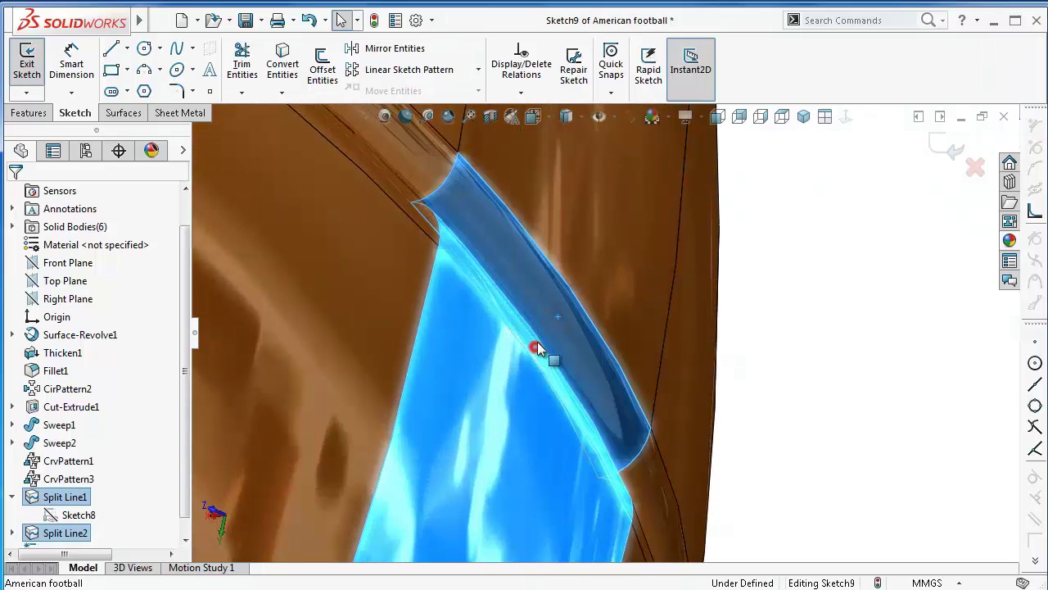
Orbit the ball to face the ring band and check the band selection
middle_click_drag(595, 284, 693, 335)
scroll(693, 335, "up", 3)
mouse_move(693, 297)
middle_mouse_down()
mouse_move(667, 234)
mouse_move(538, 342)
middle_mouse_up()
scroll(586, 285, "up", 3)
mouse_move(586, 285)
middle_mouse_down()
mouse_move(499, 393)
mouse_move(456, 477)
middle_mouse_up()
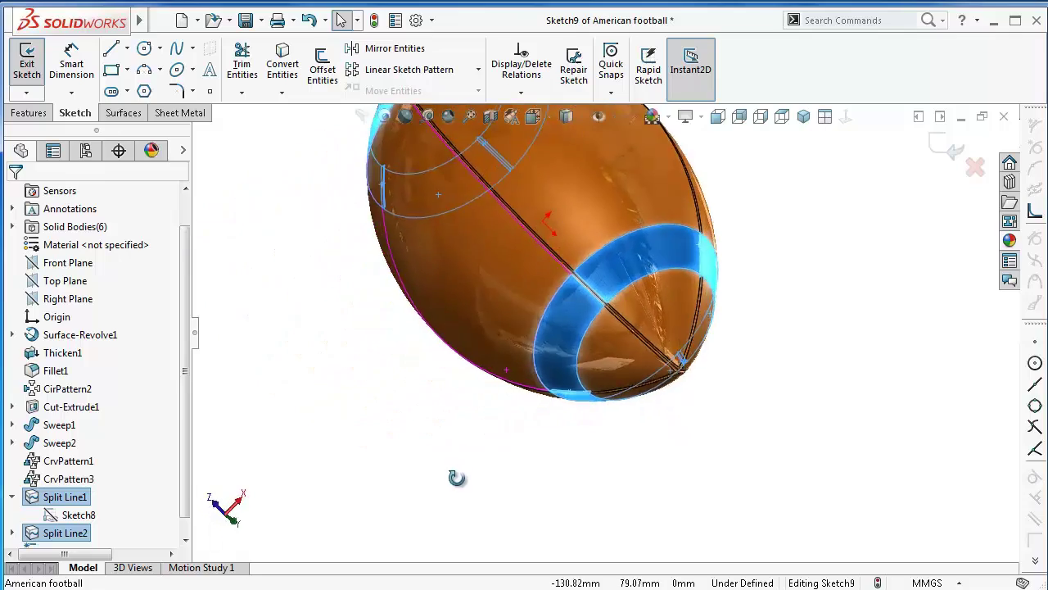
scroll(586, 300, "down", 3)
scroll(585, 299, "down", 2)
scroll(620, 265, "down", 3)
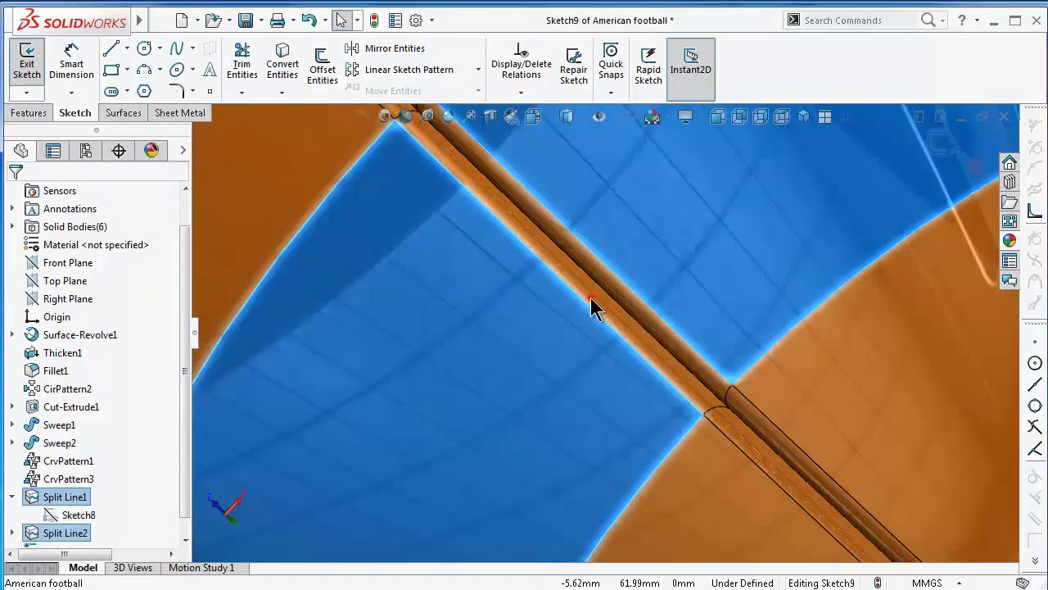
scroll(640, 260, "up", 3)
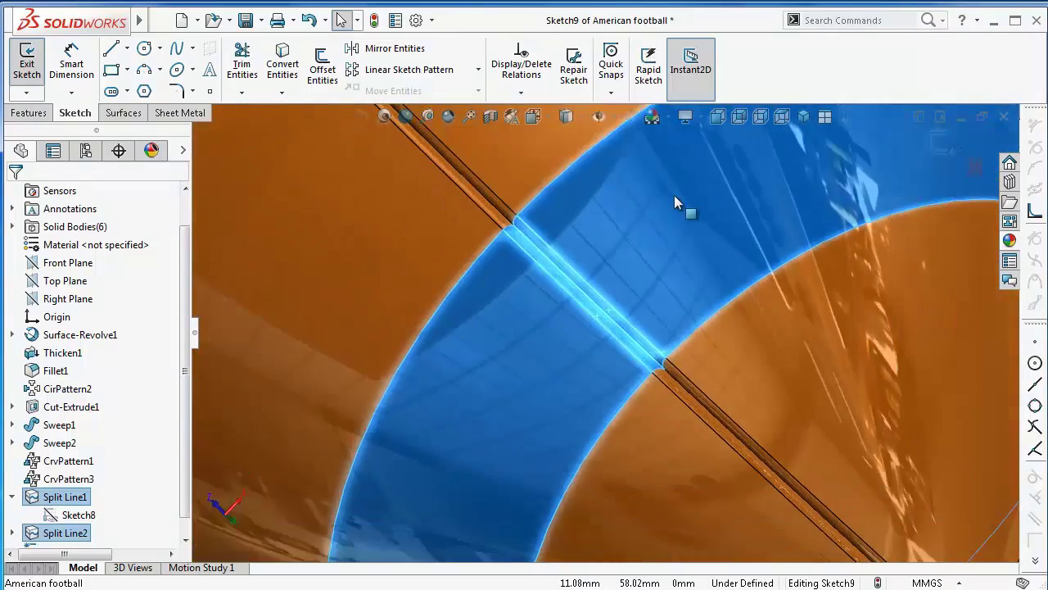
scroll(674, 195, "up", 3)
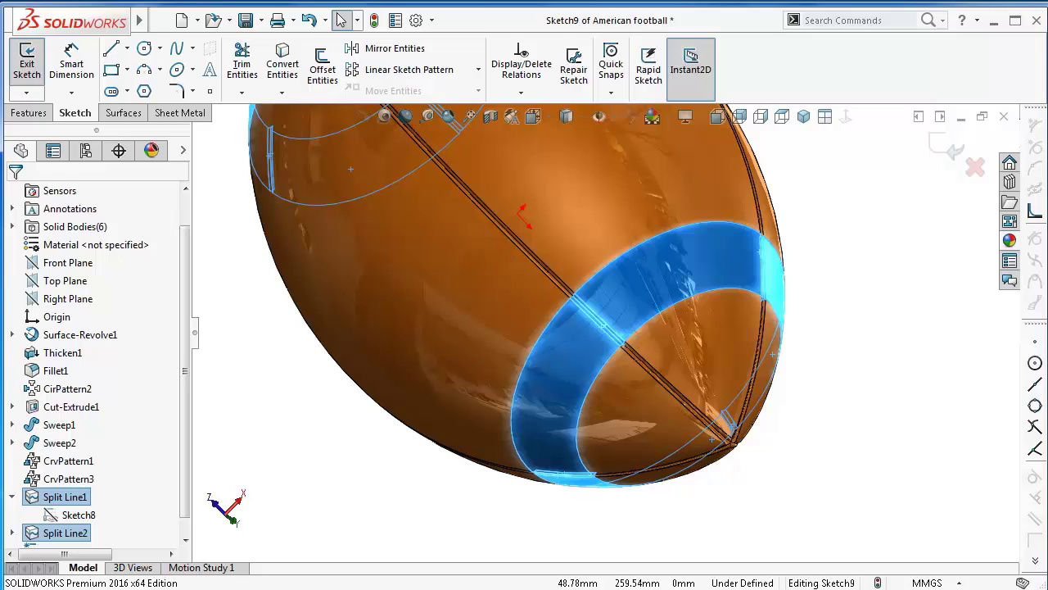
Apply white high gloss plastic to the selected band, then show Sketch8's dimensions
left_click(1009, 244)
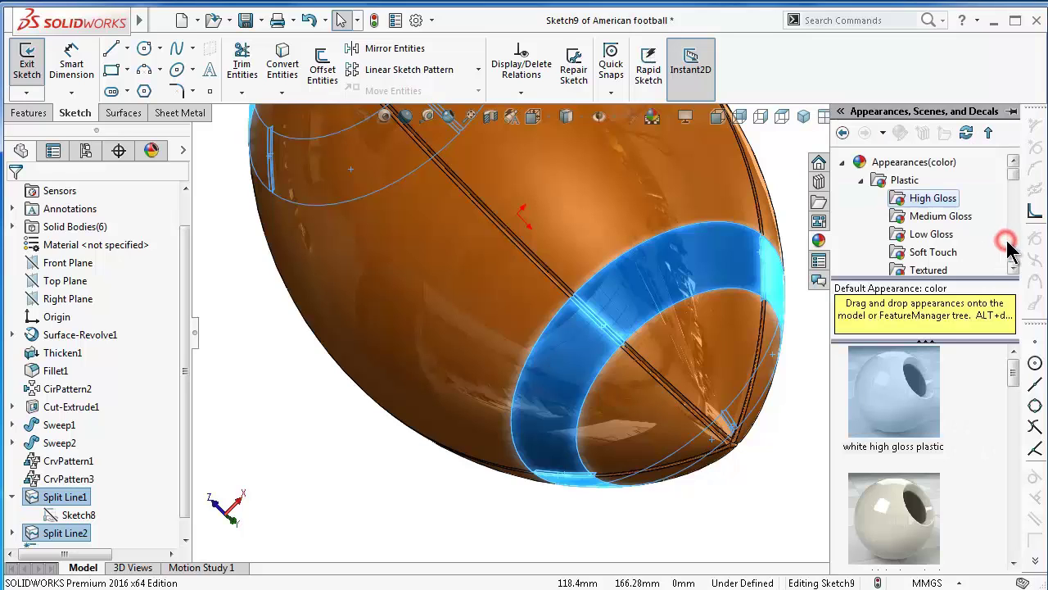
double_click(894, 393)
left_click(796, 449)
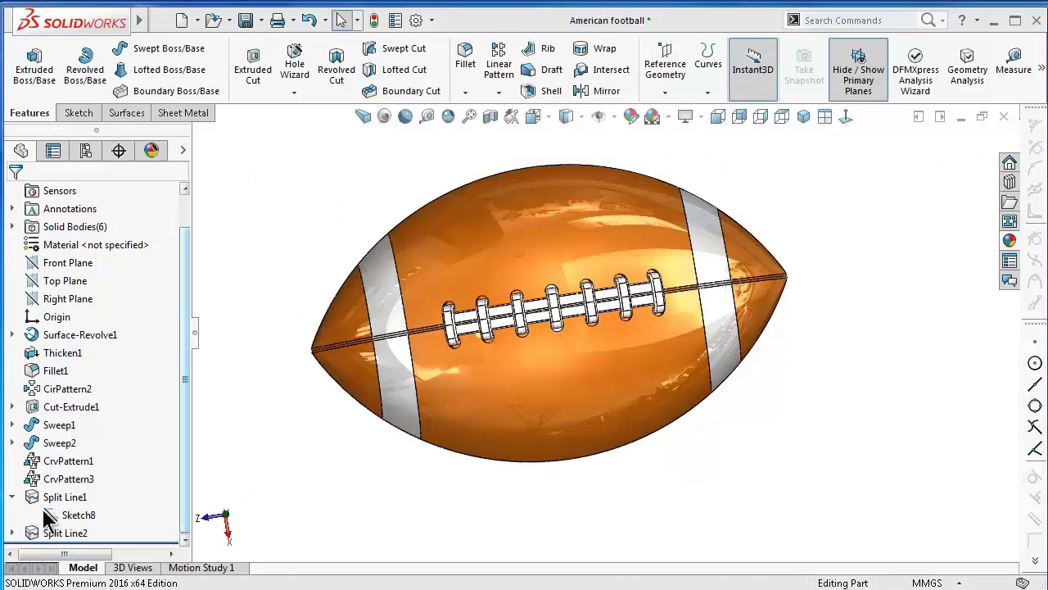
left_click(68, 515)
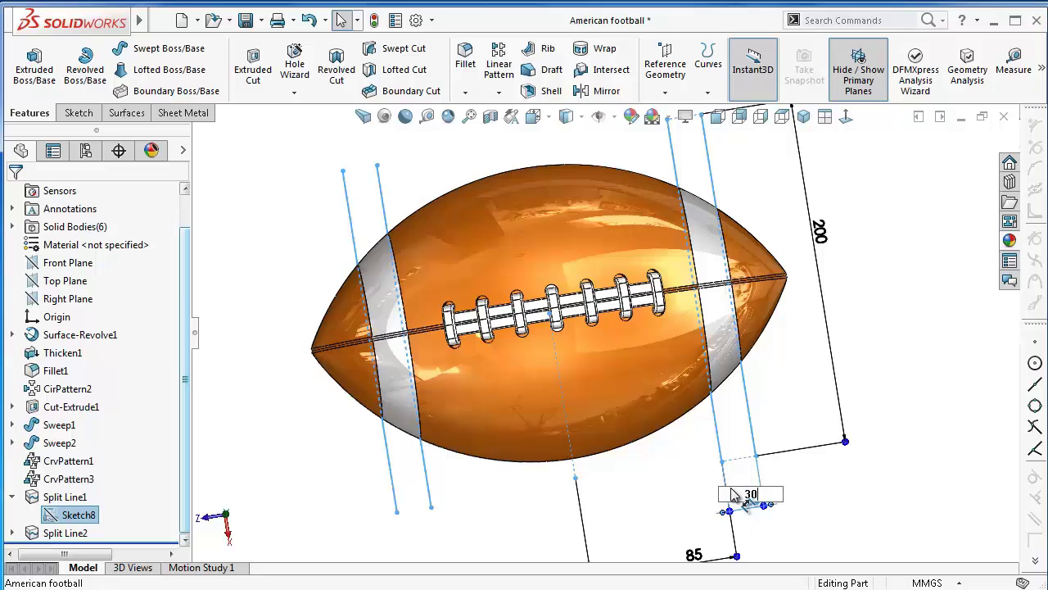
Confirm the 30 band width and change Sketch8's 85 band spacing to 80
key("Return")
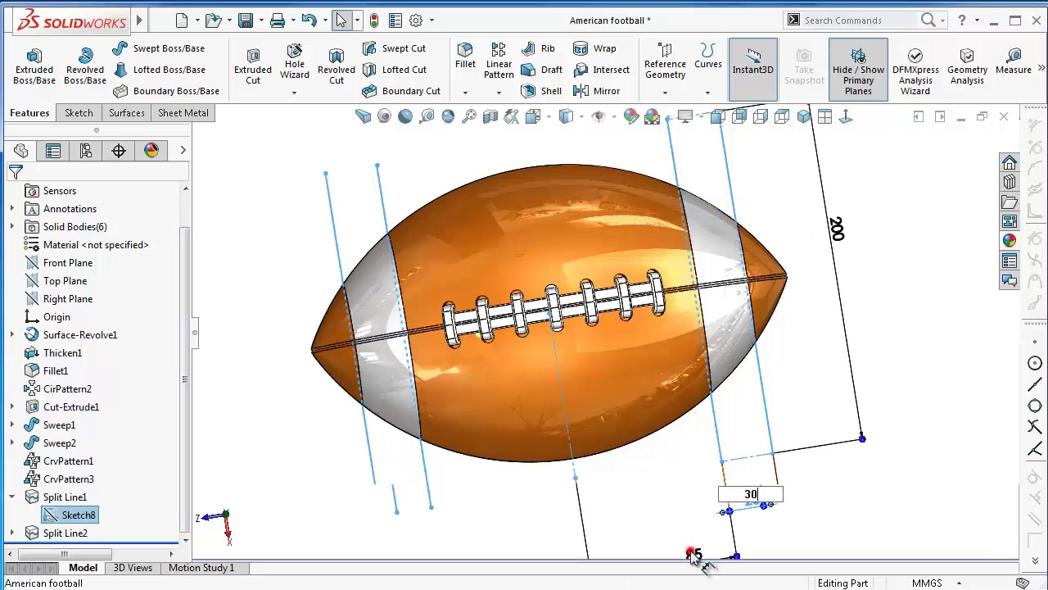
scroll(711, 541, "up", 2)
type("80")
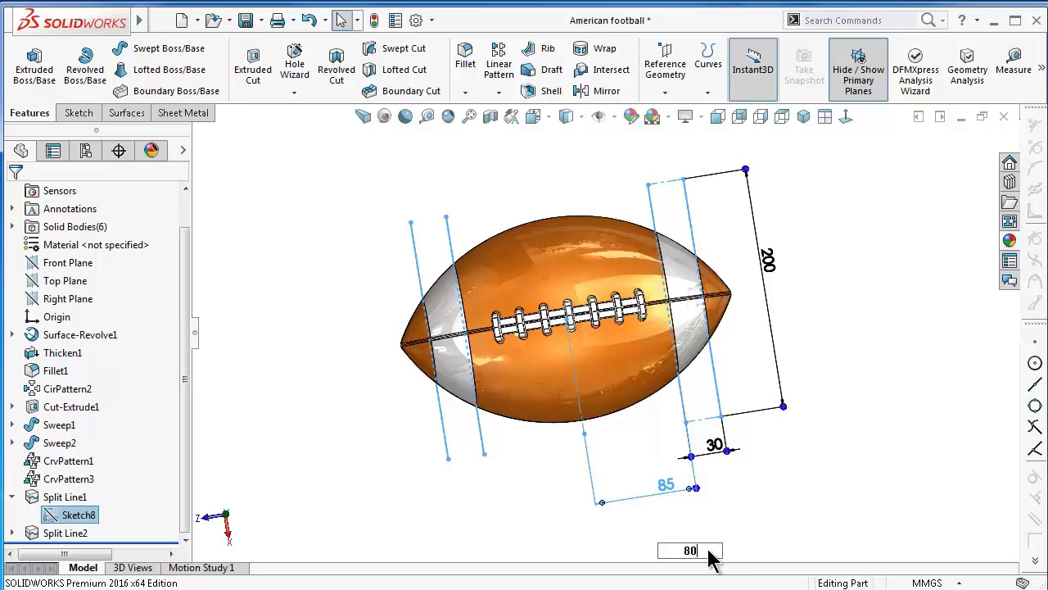
key("Return")
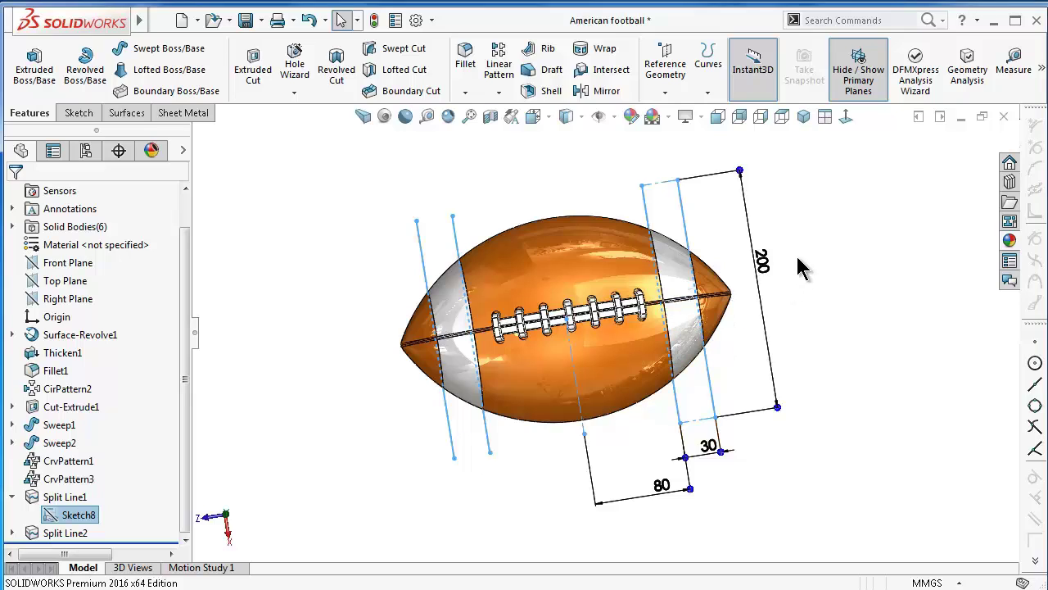
mouse_move(754, 368)
middle_mouse_down()
mouse_move(718, 369)
mouse_move(694, 210)
mouse_move(777, 364)
mouse_move(779, 355)
mouse_move(705, 330)
middle_mouse_up()
scroll(667, 307, "down", 2)
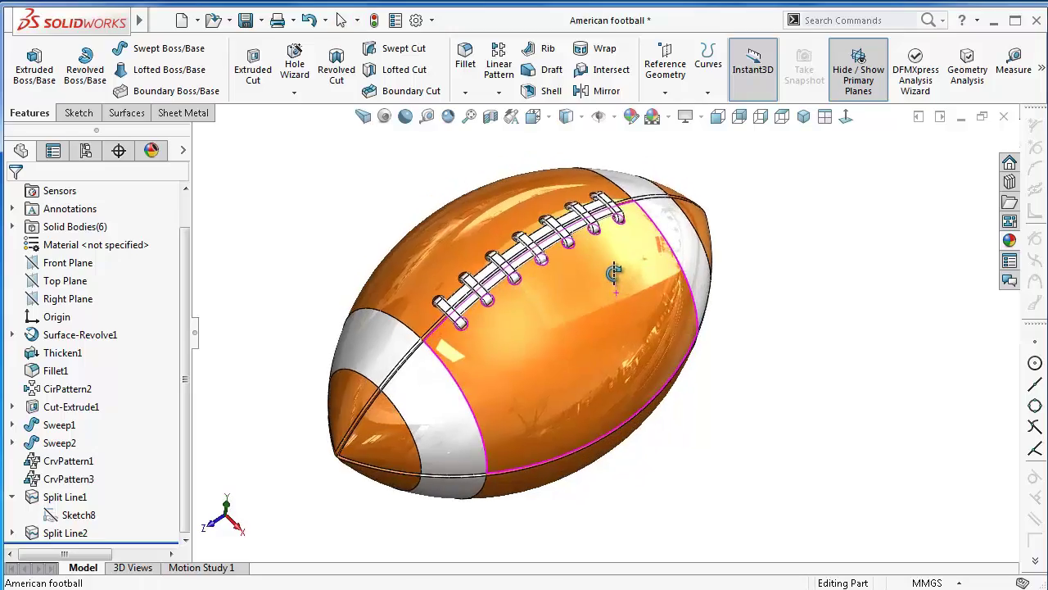
Switch to the isometric view and collapse the FeatureManager tree
left_click(802, 118)
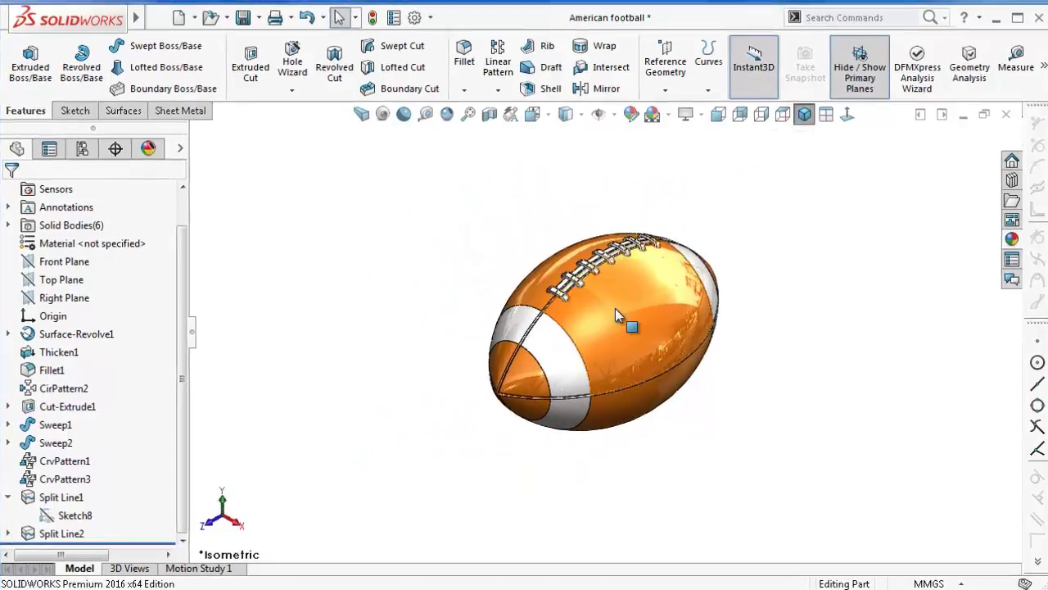
mouse_move(774, 446)
middle_mouse_down()
mouse_move(733, 436)
mouse_move(701, 391)
mouse_move(620, 402)
middle_mouse_up()
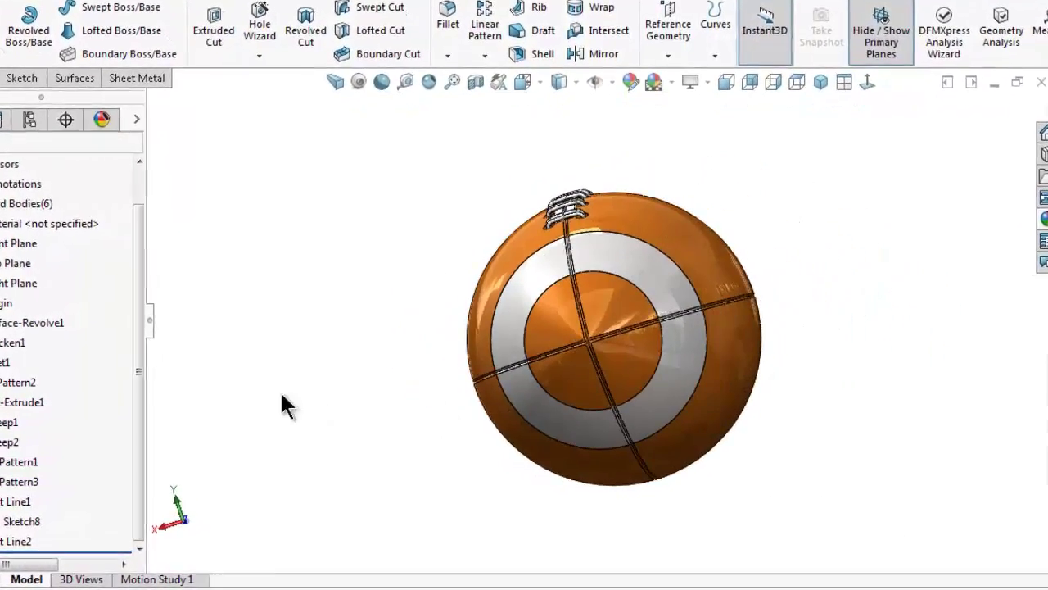
left_click(143, 313)
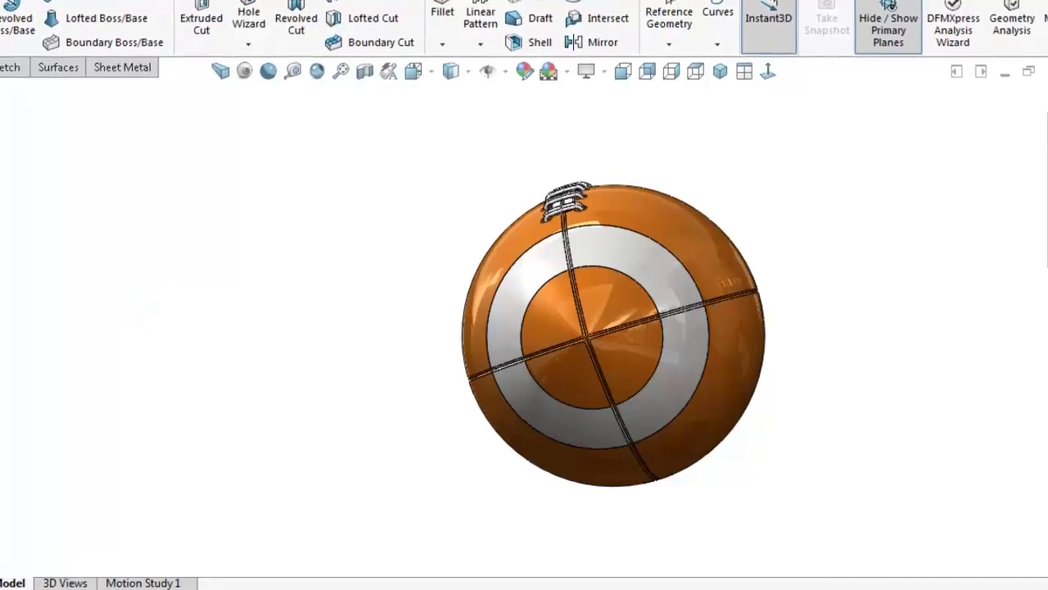
mouse_move(655, 360)
middle_mouse_down()
mouse_move(786, 358)
mouse_move(730, 305)
mouse_move(383, 350)
mouse_move(274, 447)
mouse_move(632, 321)
mouse_move(627, 409)
mouse_move(524, 453)
mouse_move(388, 437)
mouse_move(222, 365)
mouse_move(467, 295)
mouse_move(381, 285)
mouse_move(246, 379)
mouse_move(89, 353)
middle_mouse_up()
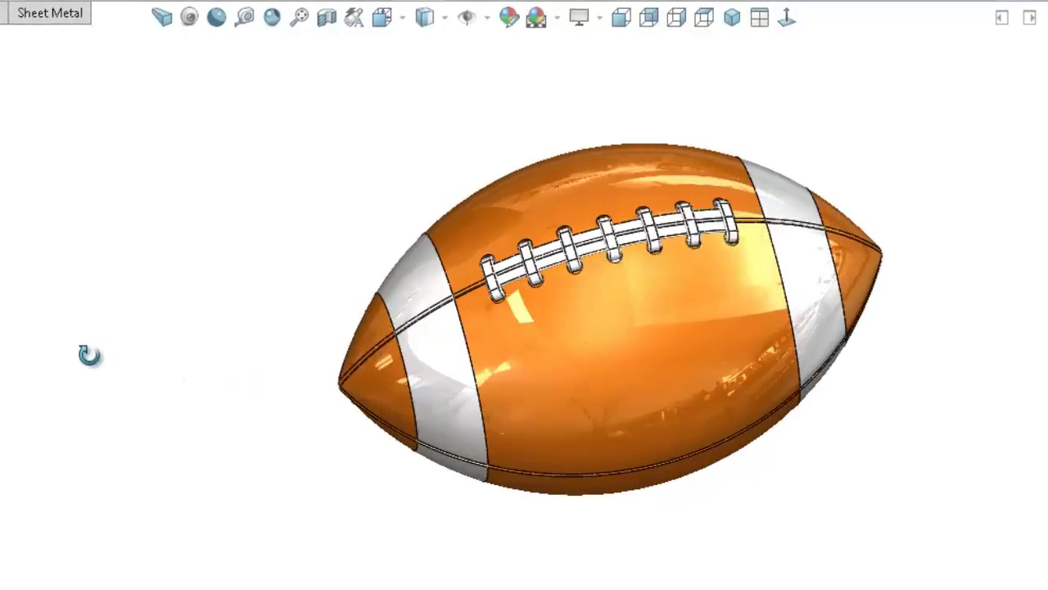
scroll(688, 246, "up", 3)
scroll(702, 221, "down", 3)
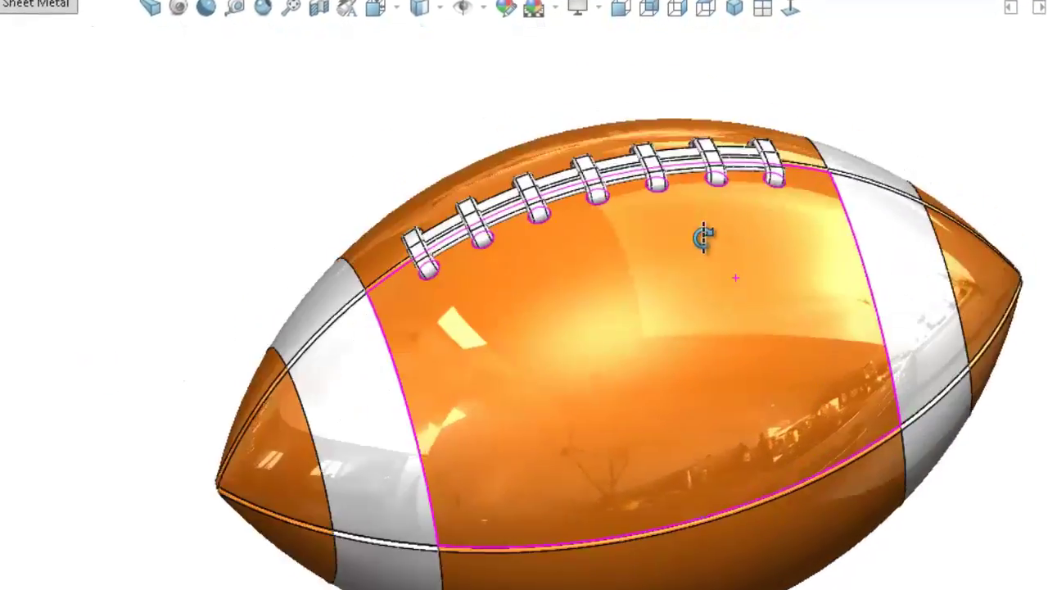
scroll(717, 254, "up", 3)
scroll(721, 262, "up", 1)
Zoom to fit the football and set the display style to Shaded without edges
left_click(146, 7)
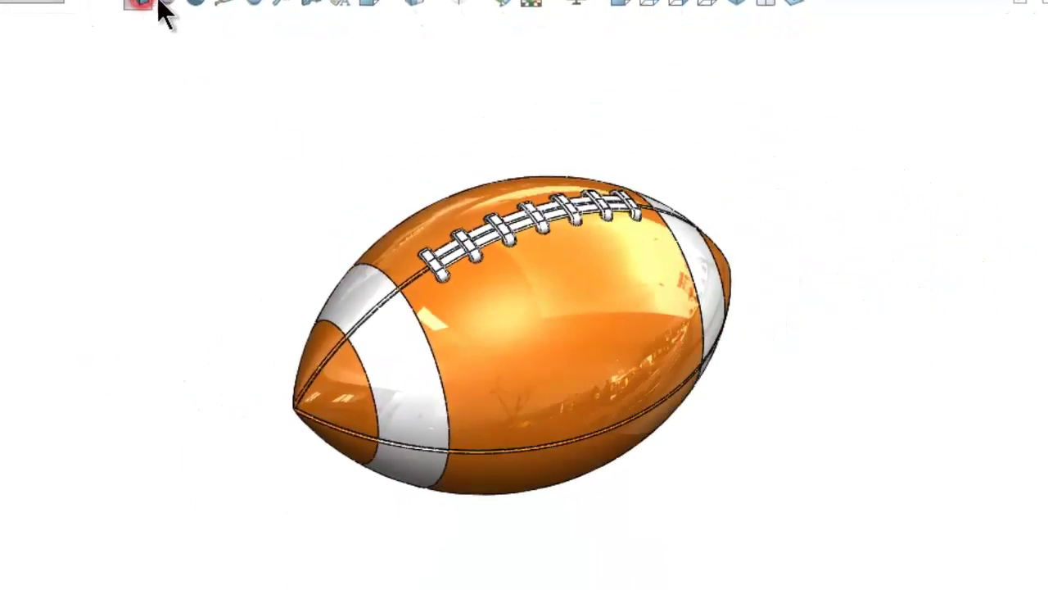
scroll(511, 367, "down", 3)
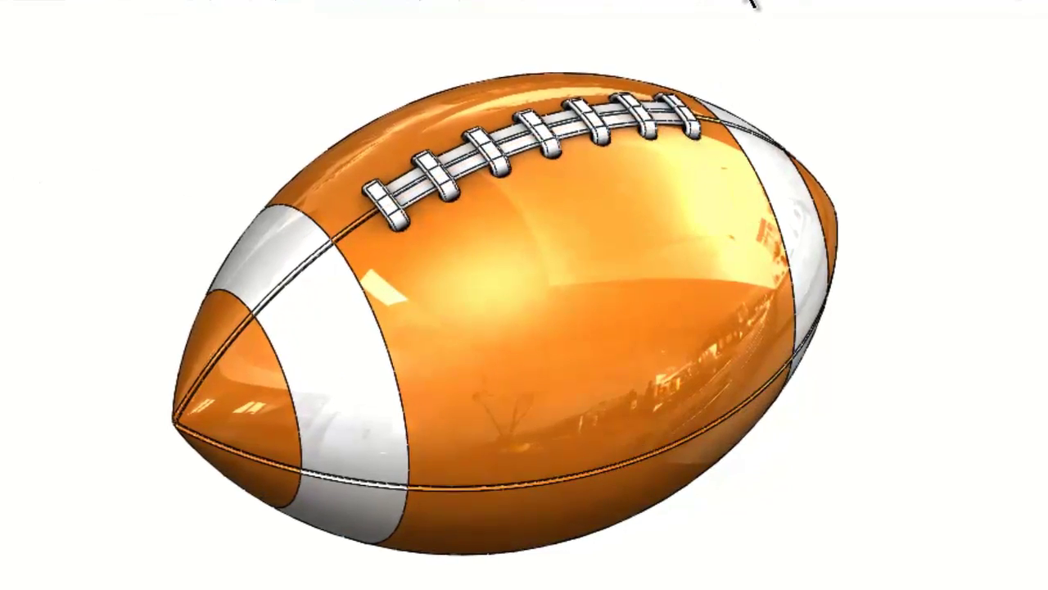
scroll(493, 145, "up", 2)
scroll(492, 145, "up", 2)
scroll(323, 262, "down", 3)
scroll(211, 122, "down", 2)
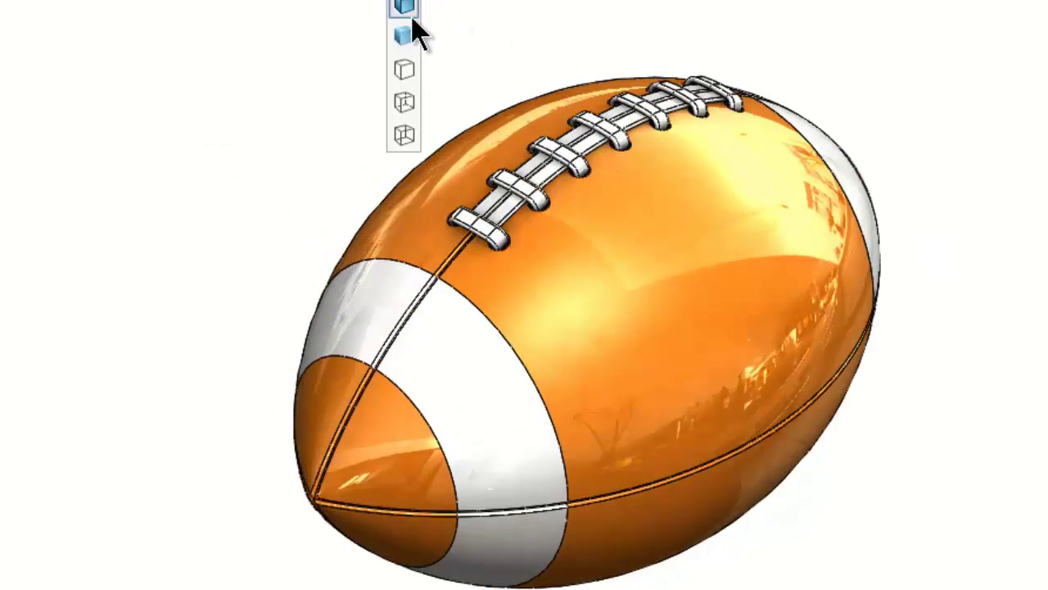
left_click(403, 32)
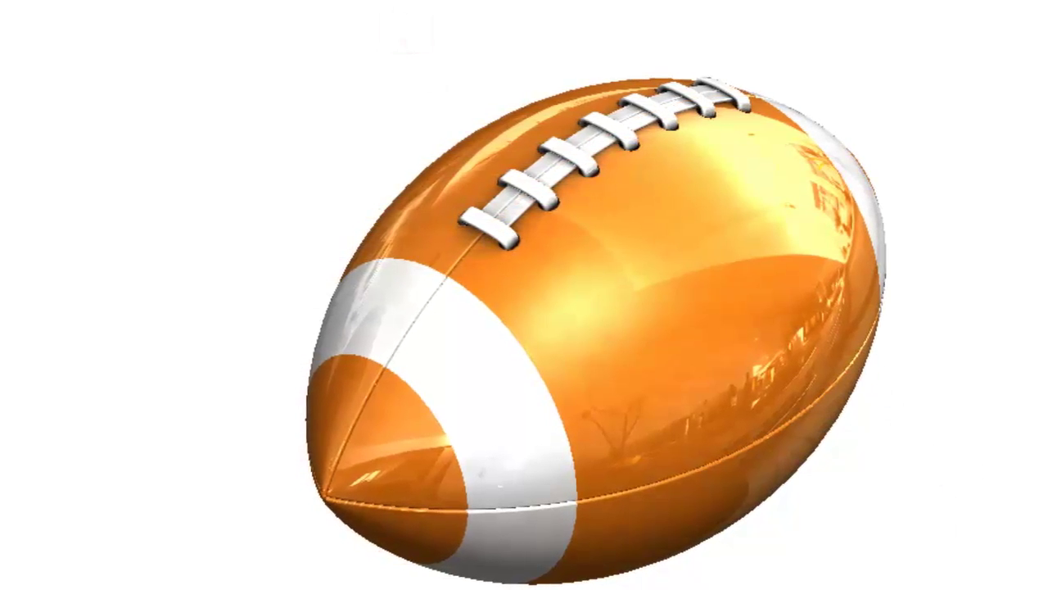